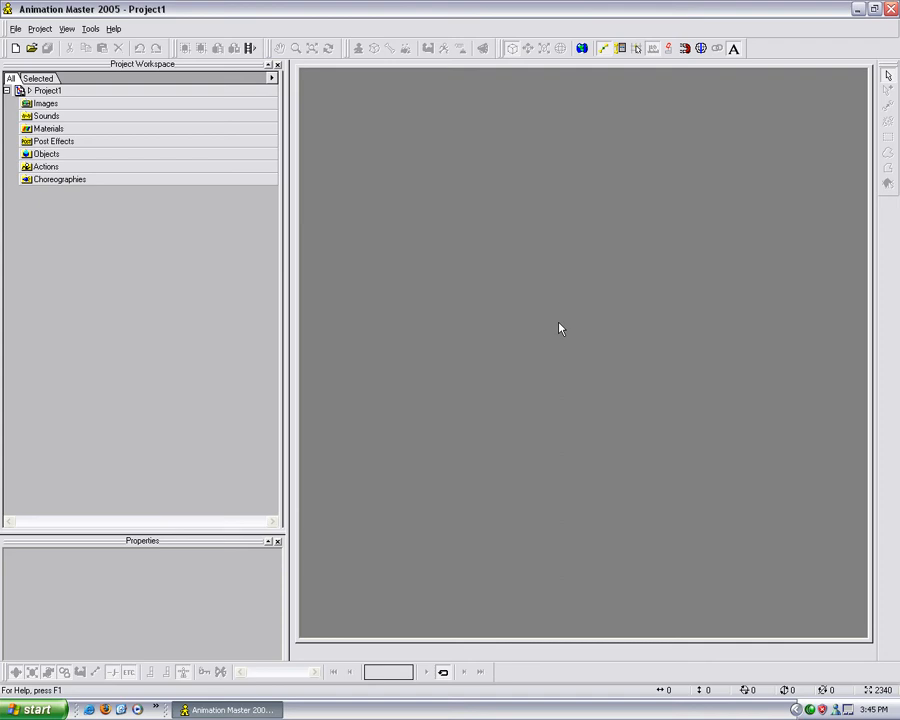
{"action": "left_click", "coordinate": [45, 154]}
{"action": "right_click", "coordinate": [47, 156]}
{"action": "mouse_move", "coordinate": [77, 186]}
{"action": "left_click", "coordinate": [207, 195]}
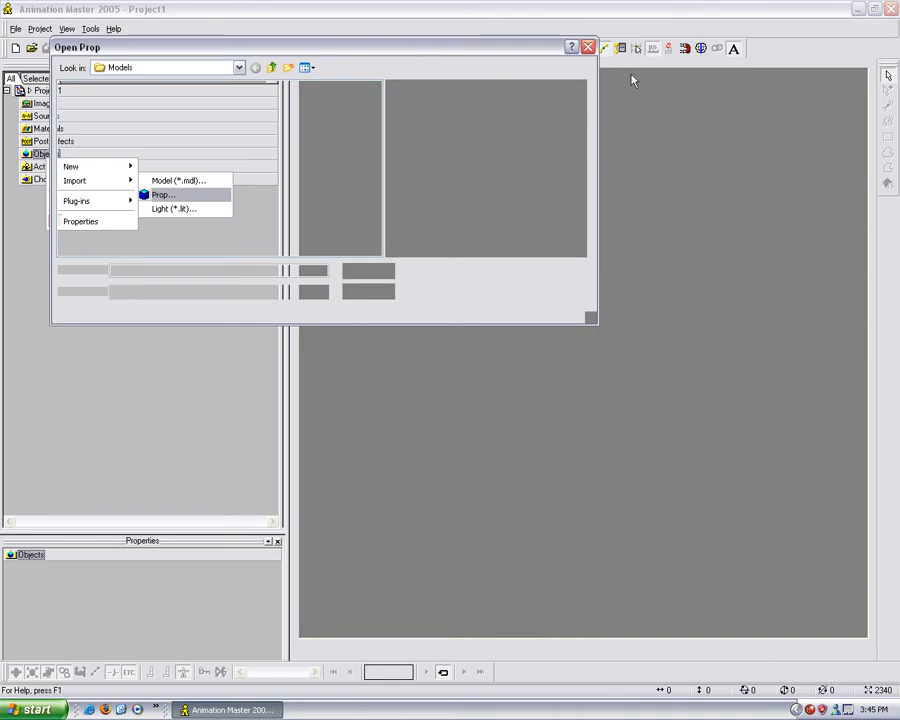
{"action": "left_click", "coordinate": [589, 47]}
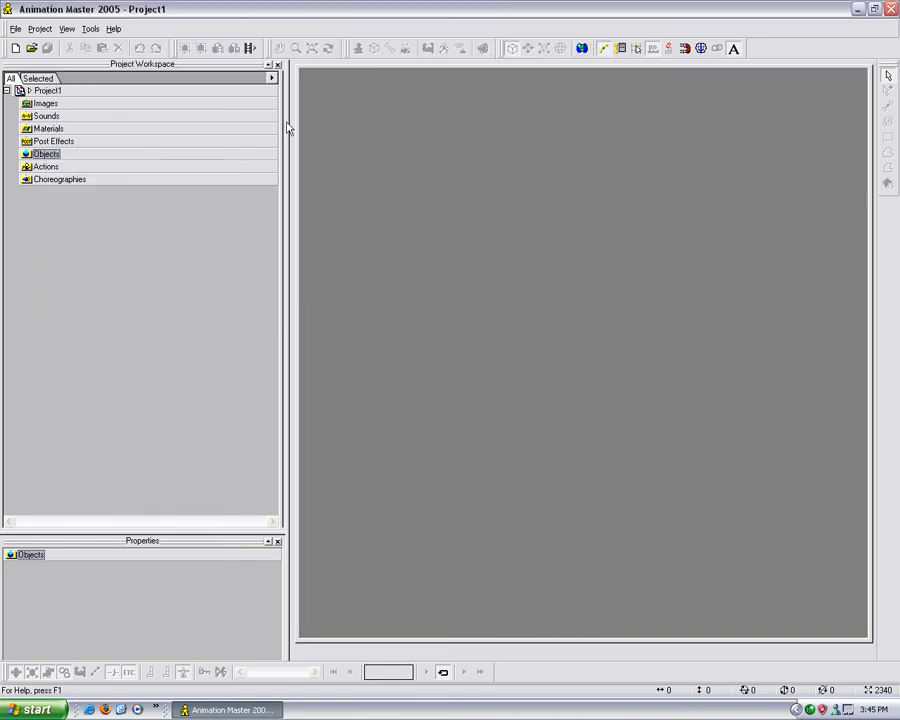
Import the model Will_Rig_03a.mdl into the project's objects.
{"action": "right_click", "coordinate": [45, 155]}
{"action": "mouse_move", "coordinate": [70, 176]}
{"action": "left_click", "coordinate": [162, 180]}
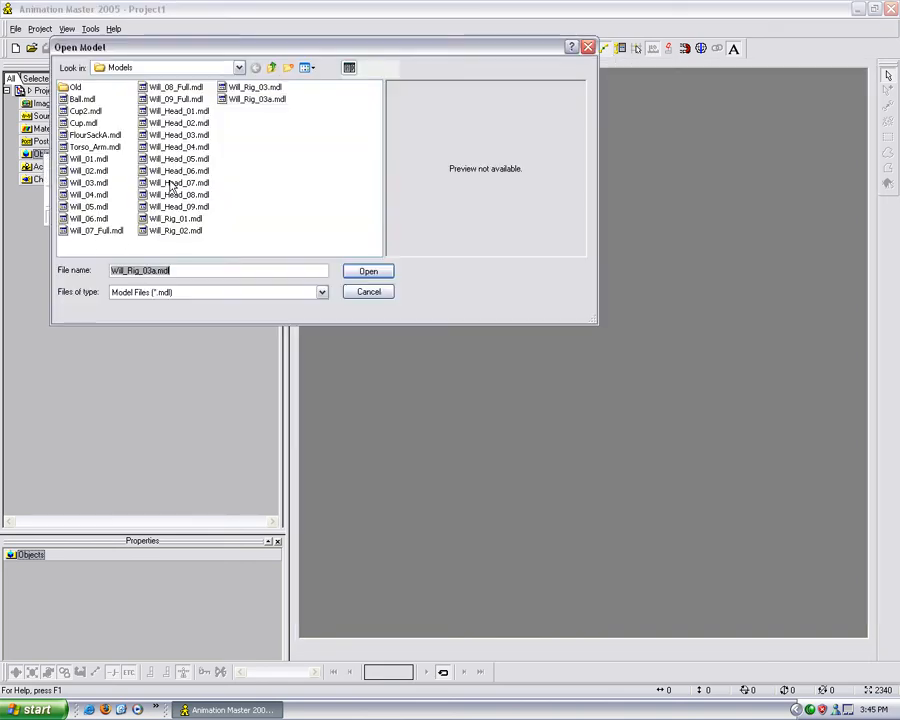
{"action": "left_click", "coordinate": [369, 274]}
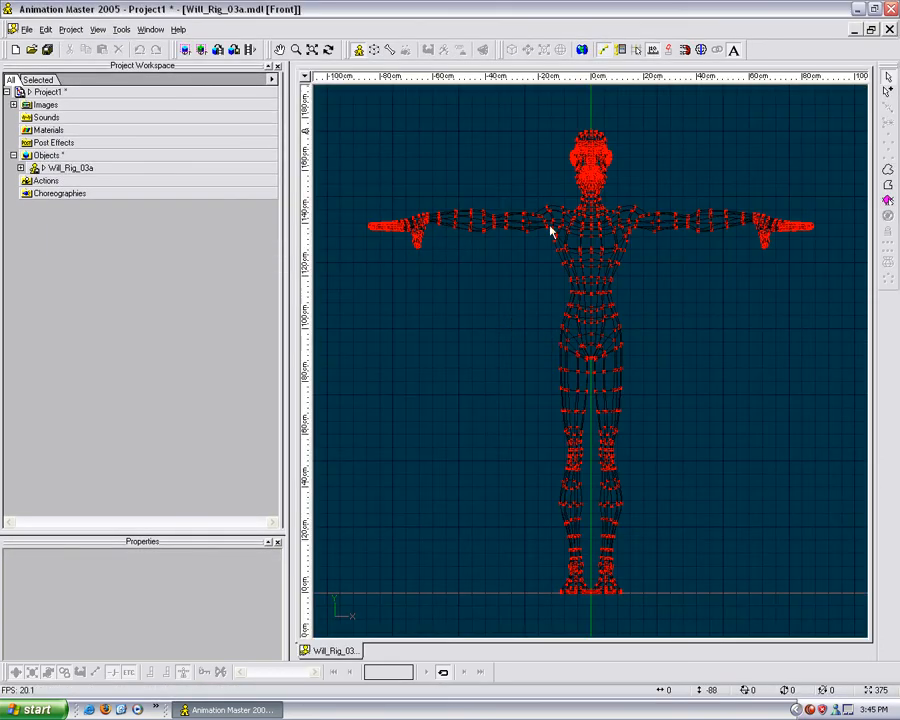
Switch the model to bones mode in the right view and select the horizontal body bone at the waist.
{"action": "left_click", "coordinate": [390, 49]}
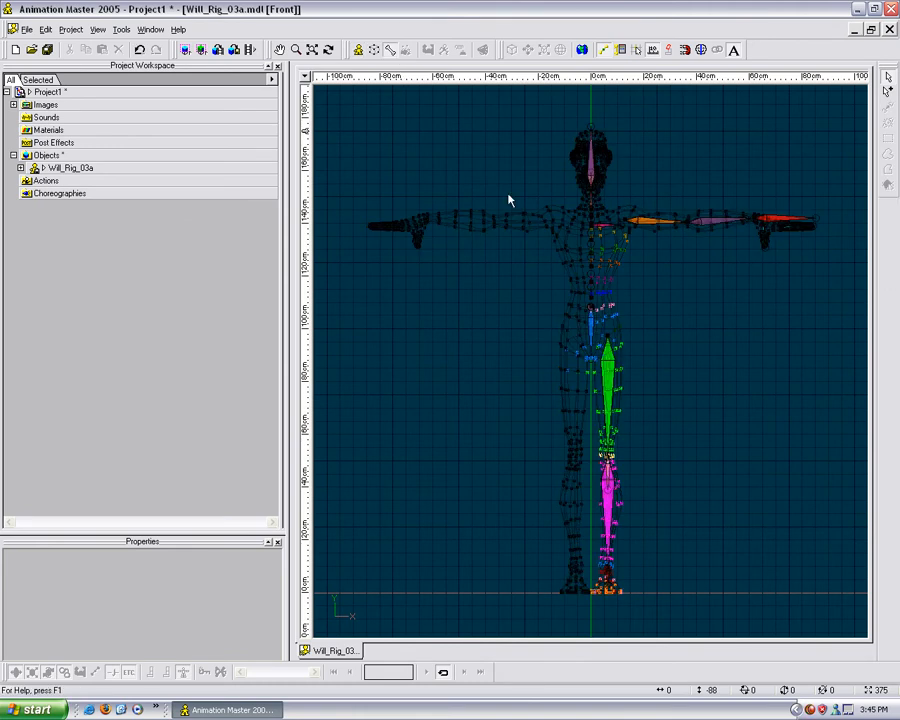
{"action": "key", "text": "4"}
{"action": "scroll", "coordinate": [660, 378], "scroll_direction": "up", "scroll_amount": 6}
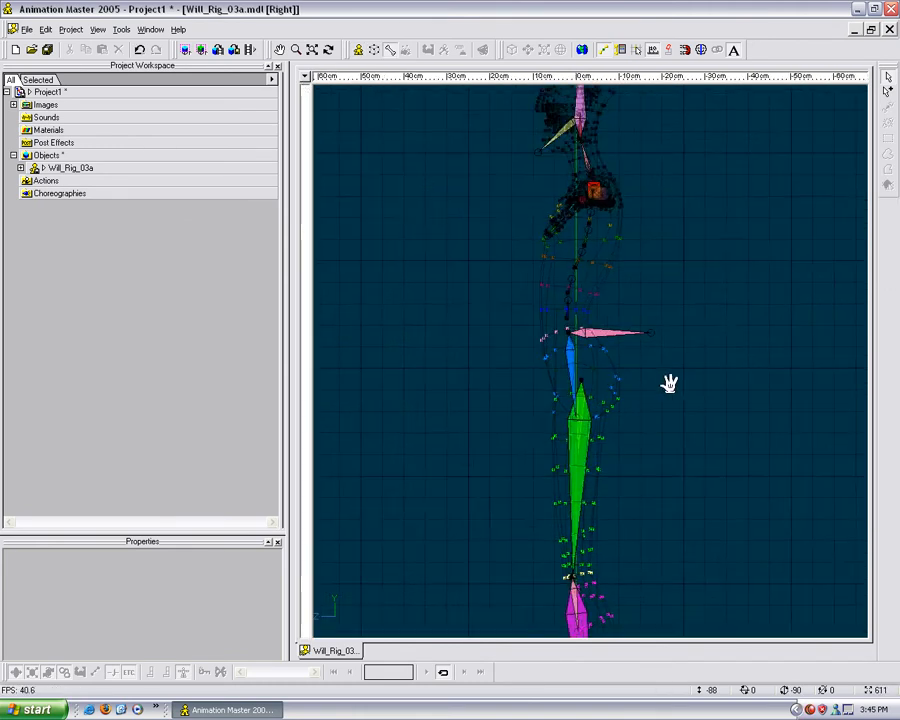
{"action": "left_click", "coordinate": [591, 342]}
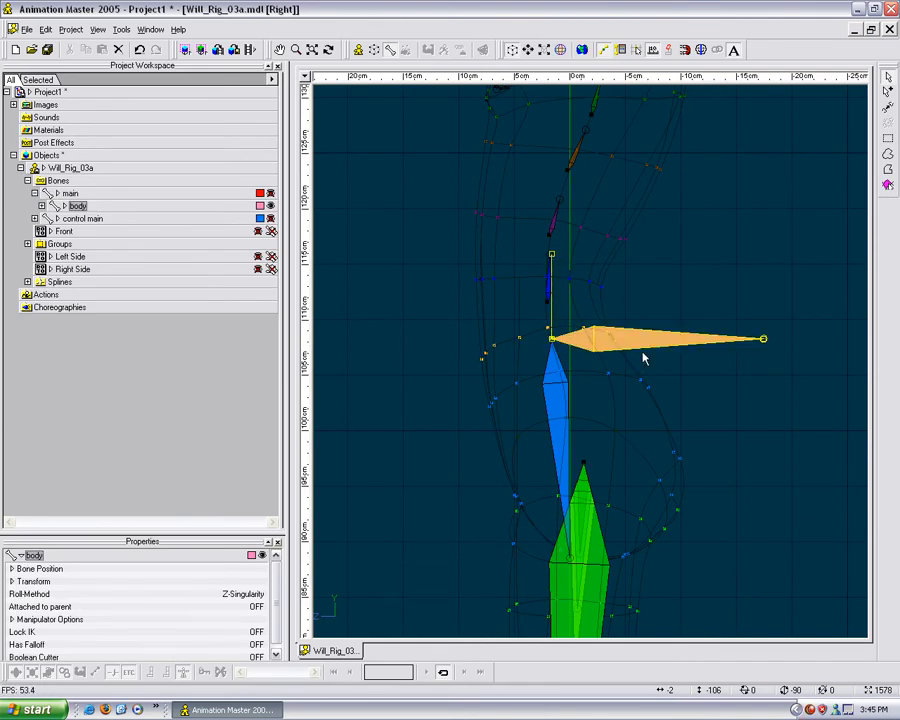
Examine the child bones under body and control main, and locate the control body bone on the model.
{"action": "left_click", "coordinate": [41, 205]}
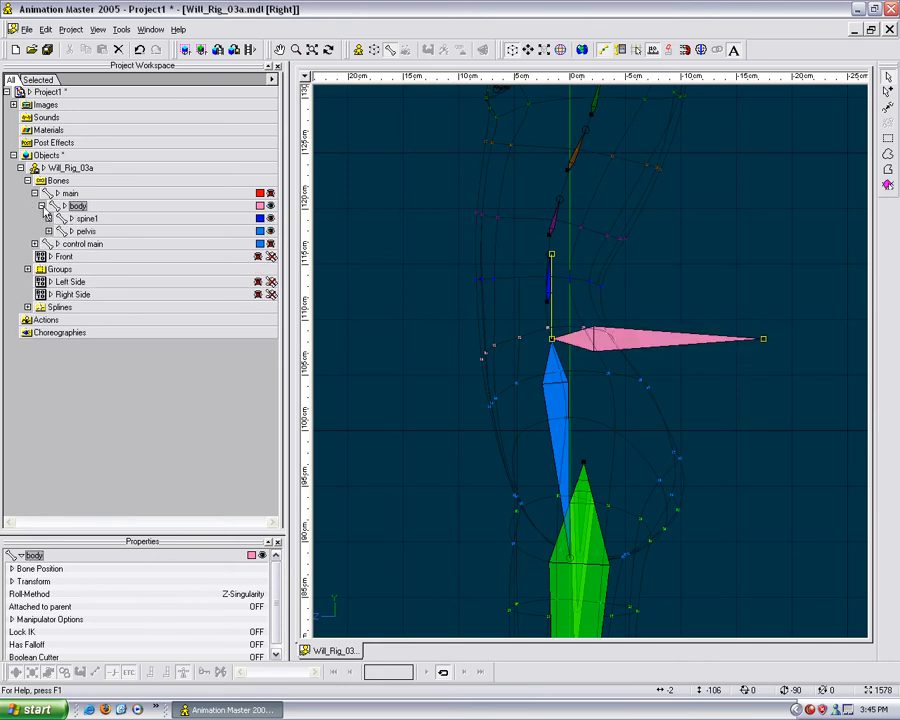
{"action": "left_click", "coordinate": [41, 206]}
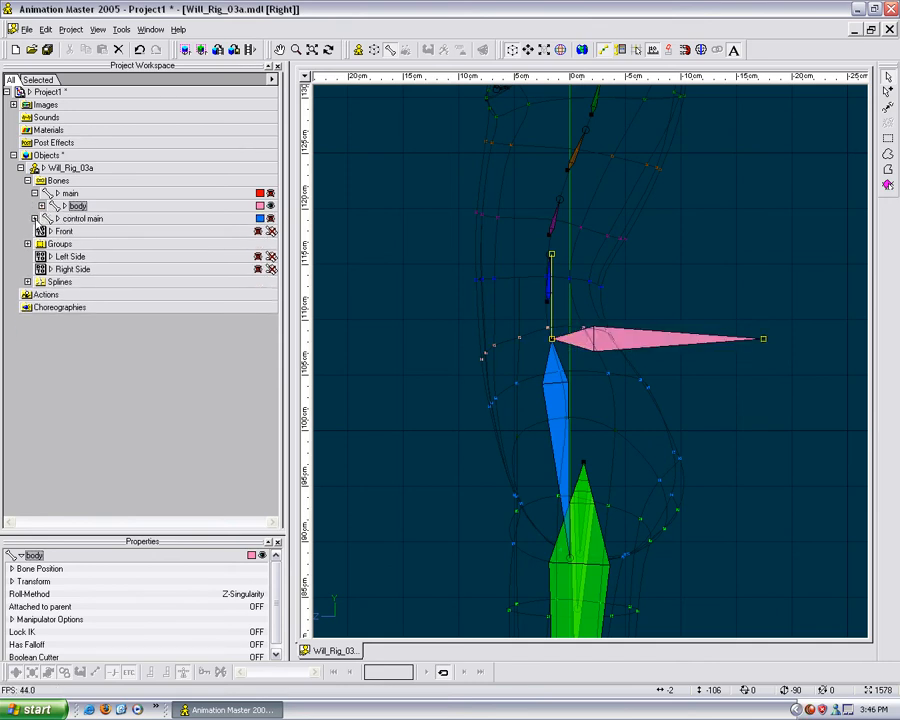
{"action": "left_click", "coordinate": [35, 218]}
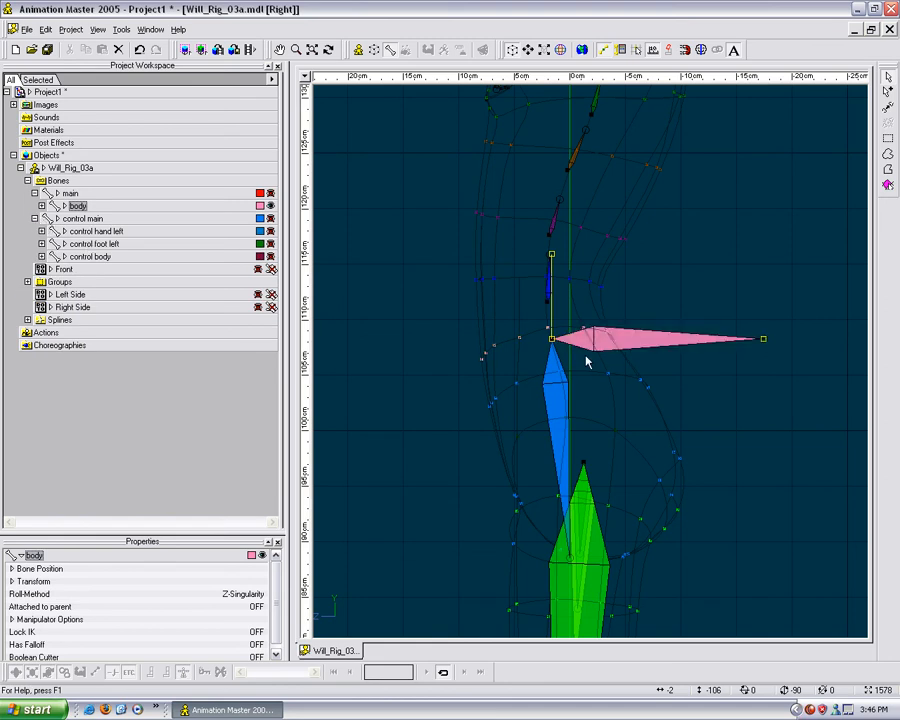
{"action": "left_click", "coordinate": [90, 256]}
{"action": "scroll", "coordinate": [540, 380], "scroll_direction": "down", "scroll_amount": 3}
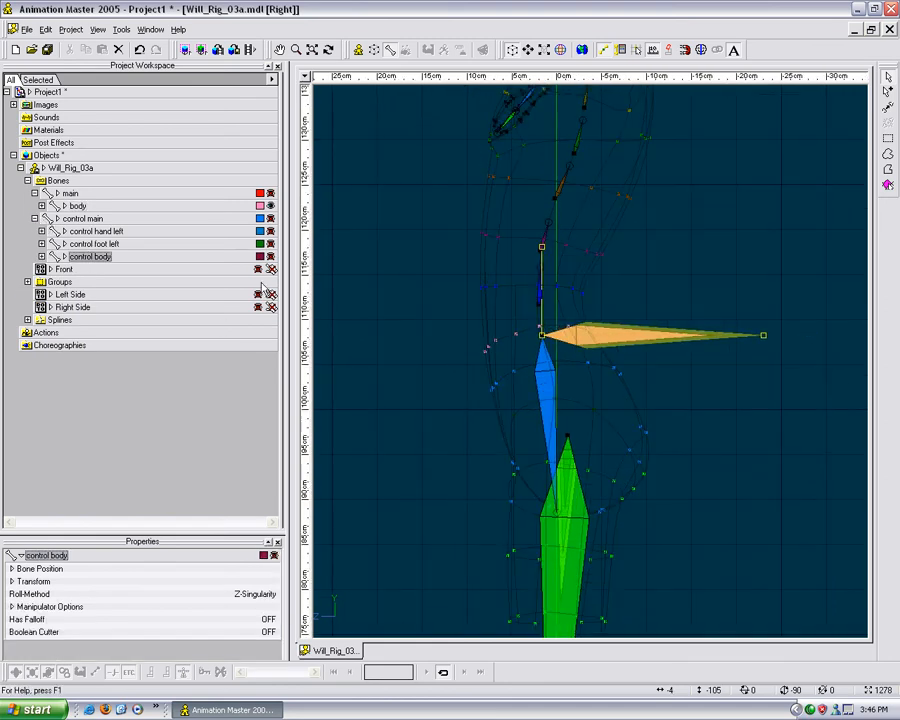
{"action": "scroll", "coordinate": [725, 322], "scroll_direction": "down", "scroll_amount": 3}
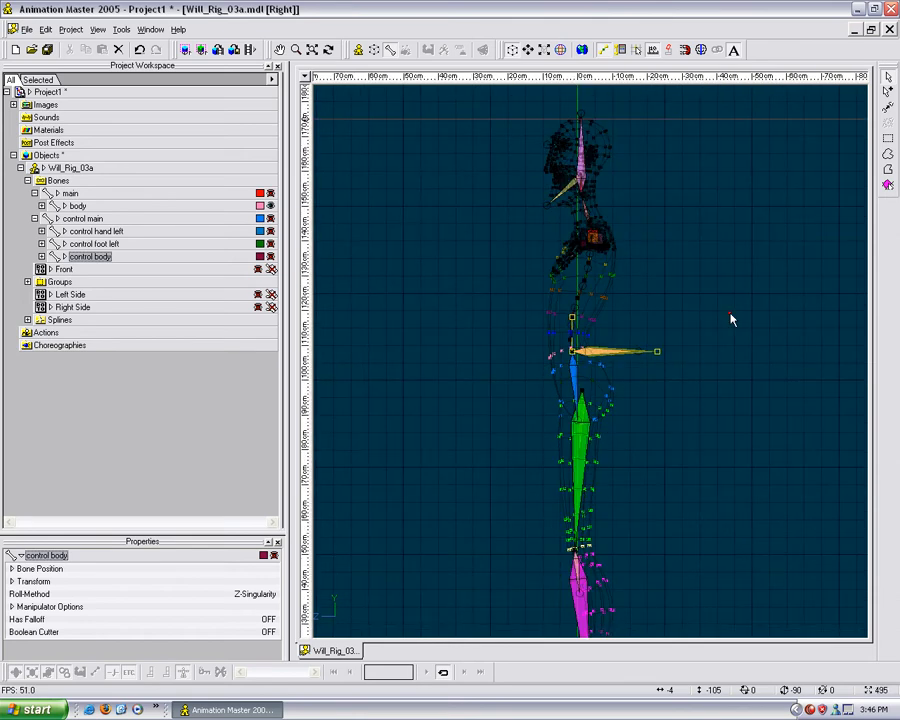
{"action": "left_click", "coordinate": [731, 319]}
Expand the entire control main bone hierarchy, including all nested control bones.
{"action": "scroll", "coordinate": [685, 354], "scroll_direction": "up", "scroll_amount": 3}
{"action": "middle_click_drag", "start_coordinate": [678, 262], "coordinate": [732, 248]}
{"action": "middle_click_drag", "start_coordinate": [715, 446], "coordinate": [709, 243]}
{"action": "middle_click_drag", "start_coordinate": [706, 483], "coordinate": [695, 335]}
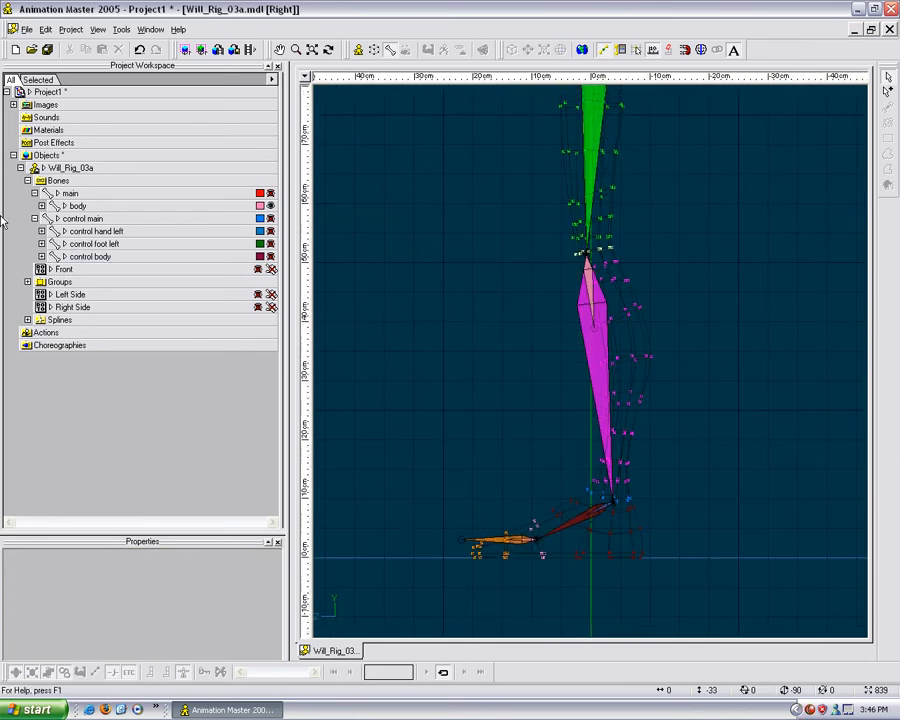
{"action": "left_click", "coordinate": [82, 219]}
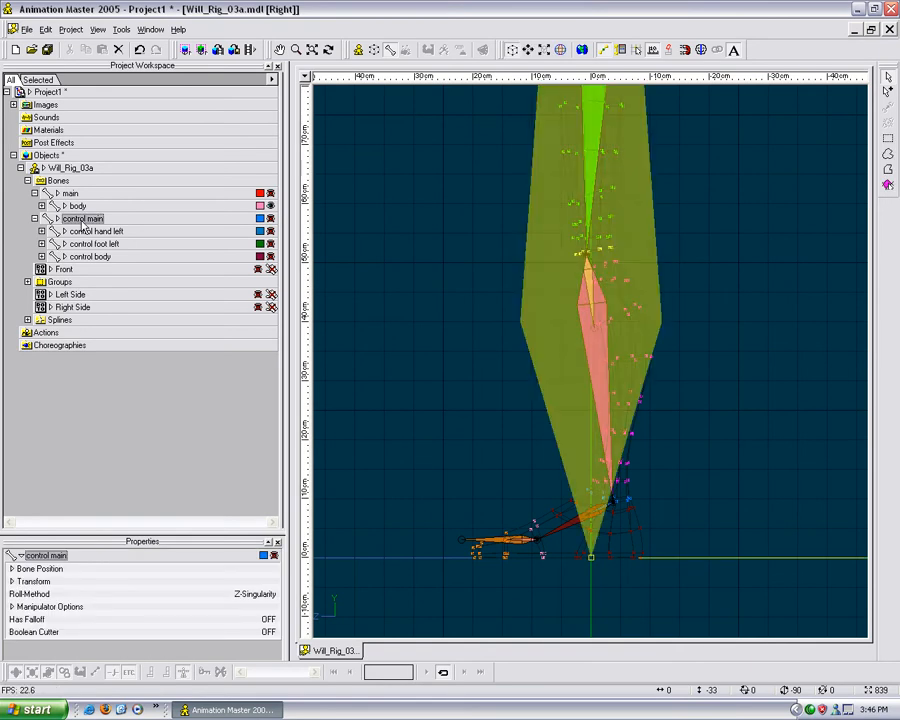
{"action": "key", "text": "KP_Subtract"}
{"action": "key", "text": "KP_Multiply"}
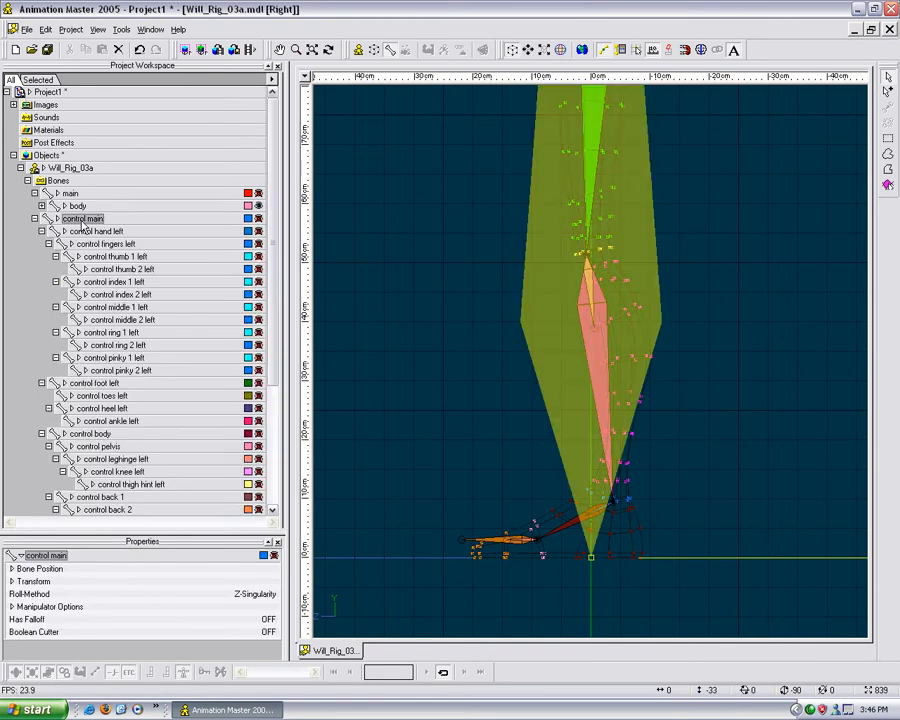
Unhide all control bones from control hand left through control bicep hint left, keeping the large control main bone hidden.
{"action": "left_click_drag", "start_coordinate": [275, 255], "coordinate": [278, 348]}
{"action": "scroll", "coordinate": [195, 240], "scroll_direction": "up", "scroll_amount": 1}
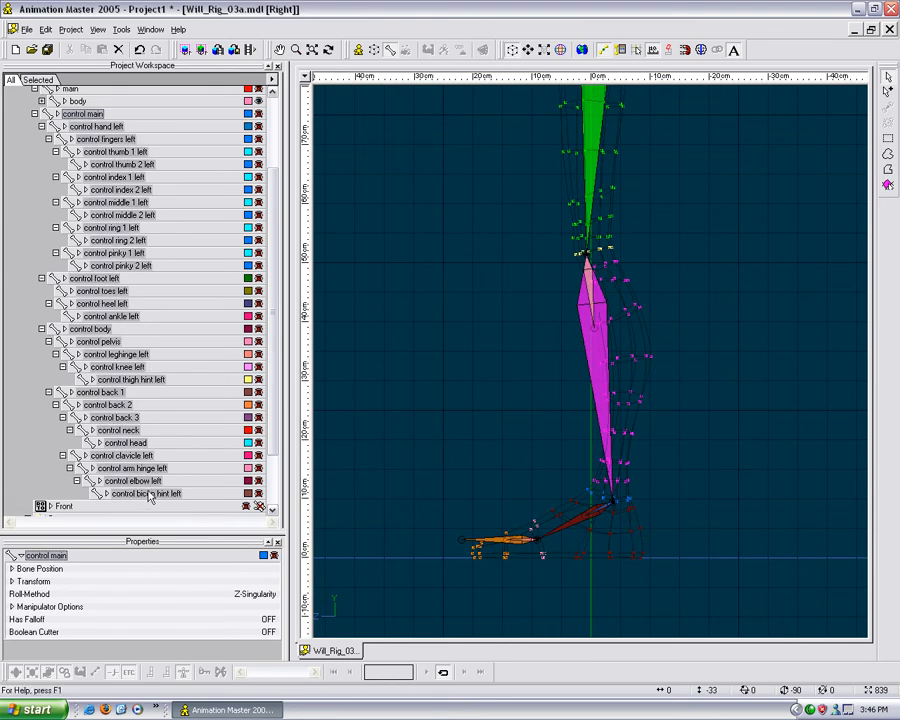
{"action": "key", "text": "h"}
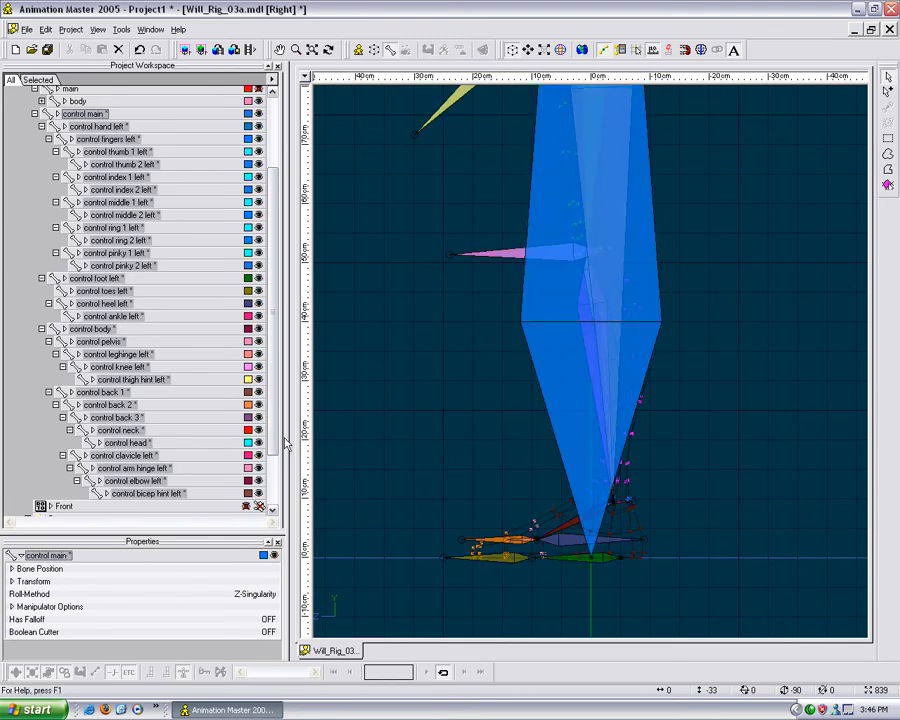
{"action": "key", "text": "h"}
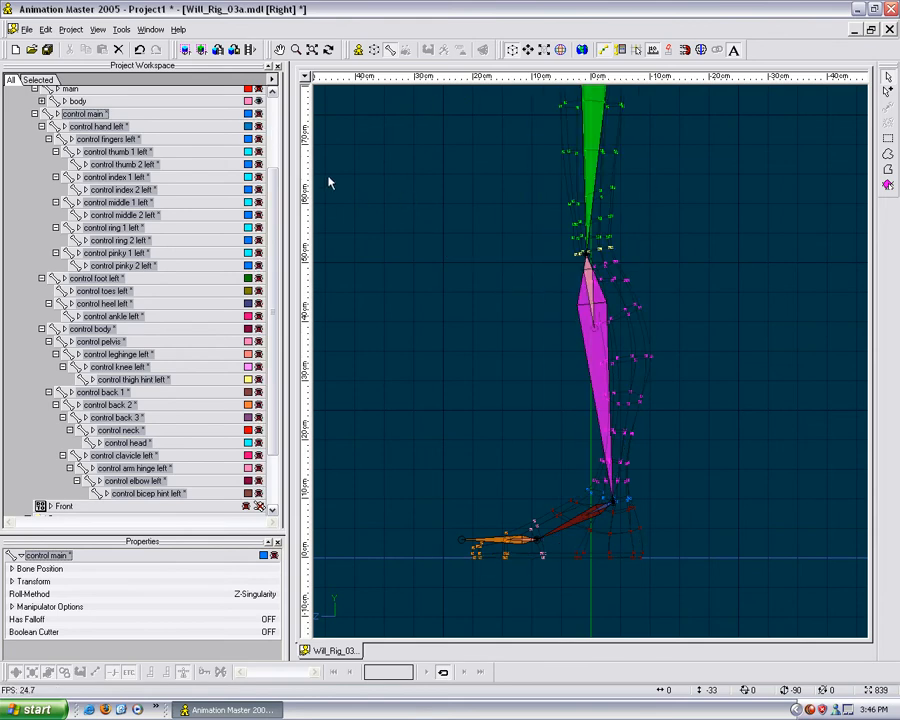
{"action": "key", "text": "h"}
{"action": "left_click", "coordinate": [358, 146]}
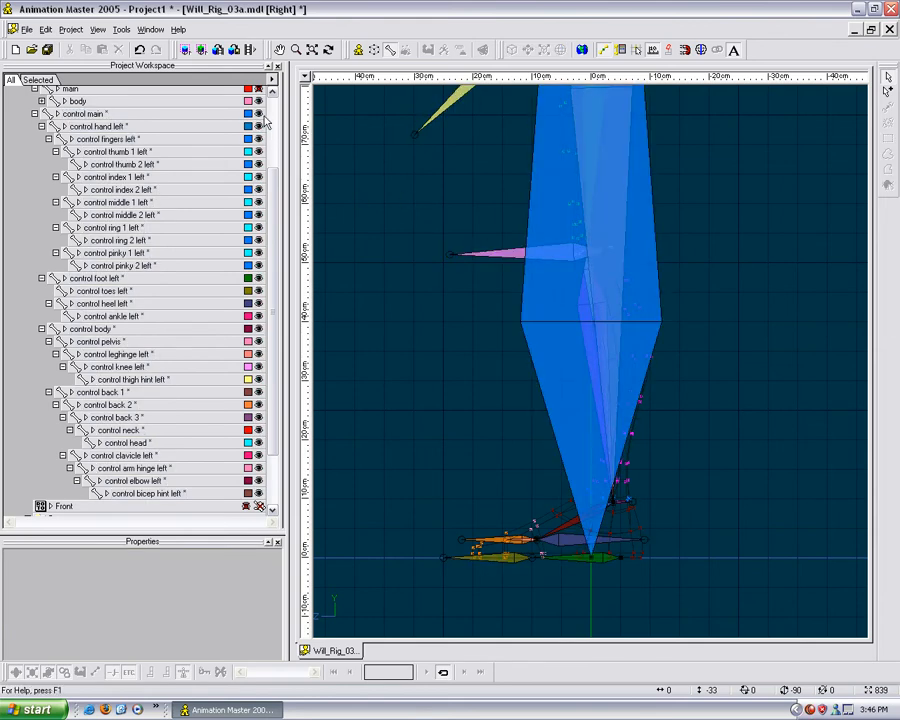
{"action": "middle_click_drag", "start_coordinate": [486, 254], "coordinate": [478, 287]}
{"action": "scroll", "coordinate": [478, 287], "scroll_direction": "down", "scroll_amount": 7}
{"action": "left_click", "coordinate": [477, 284]}
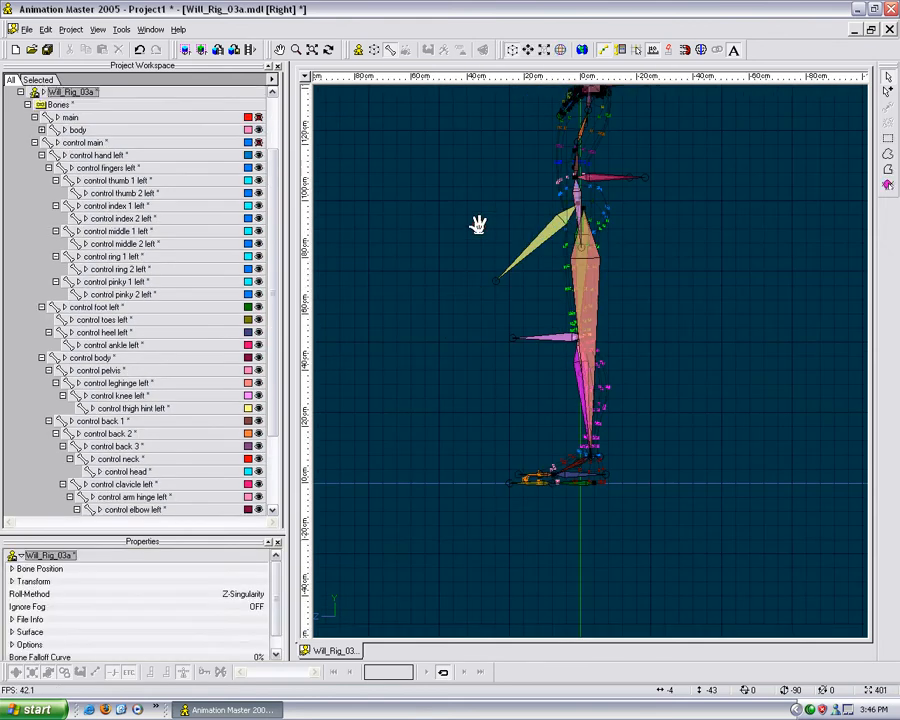
Examine the control bones and compare the body bone with the overlapping control body bone at the waist.
{"action": "middle_click_drag", "start_coordinate": [476, 225], "coordinate": [474, 340]}
{"action": "scroll", "coordinate": [474, 340], "scroll_direction": "down", "scroll_amount": 2}
{"action": "scroll", "coordinate": [474, 340], "scroll_direction": "down", "scroll_amount": 1}
{"action": "middle_click_drag", "start_coordinate": [509, 240], "coordinate": [506, 311]}
{"action": "scroll", "coordinate": [506, 313], "scroll_direction": "up", "scroll_amount": 3}
{"action": "middle_click_drag", "start_coordinate": [508, 443], "coordinate": [497, 330]}
{"action": "scroll", "coordinate": [544, 293], "scroll_direction": "up", "scroll_amount": 7}
{"action": "left_click", "coordinate": [694, 357]}
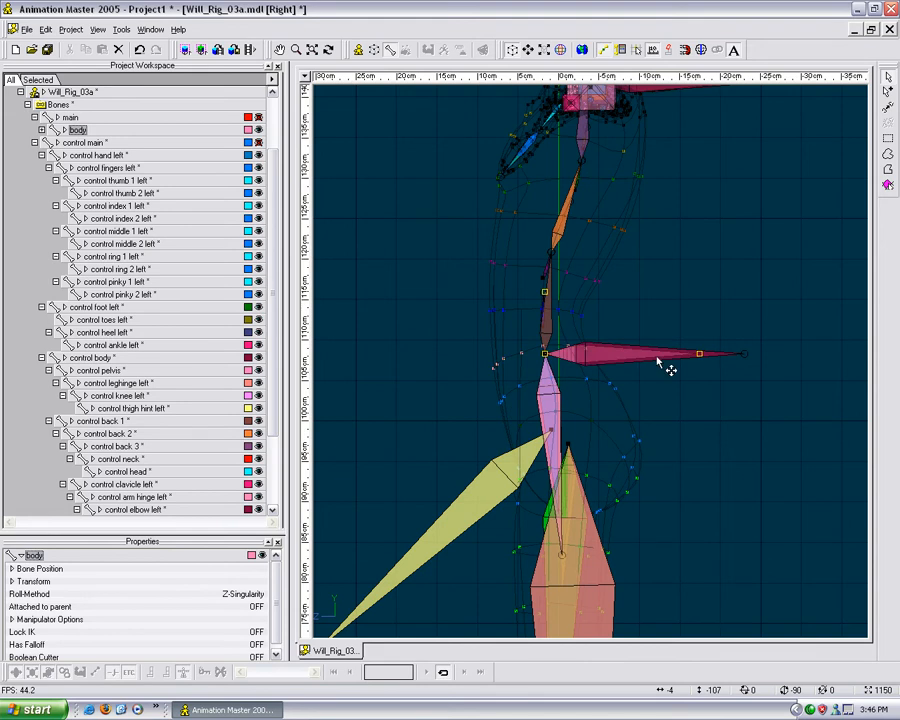
{"action": "left_click_drag", "start_coordinate": [700, 357], "coordinate": [745, 356]}
{"action": "scroll", "coordinate": [700, 350], "scroll_direction": "down", "scroll_amount": 5}
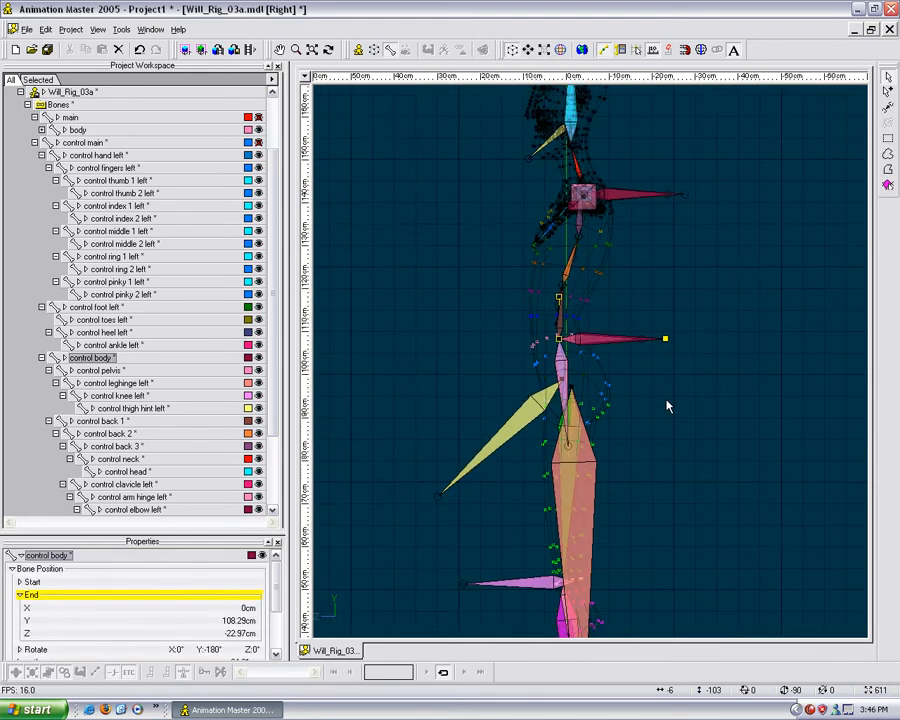
{"action": "left_click", "coordinate": [648, 336]}
{"action": "scroll", "coordinate": [595, 327], "scroll_direction": "up", "scroll_amount": 2}
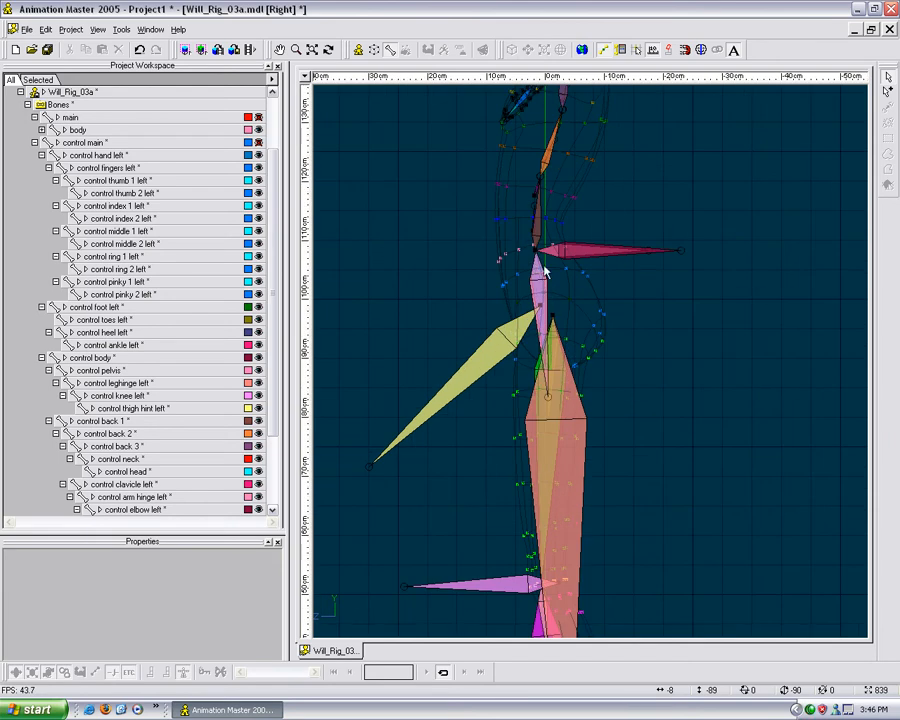
{"action": "left_click", "coordinate": [684, 256]}
{"action": "left_click", "coordinate": [675, 307]}
{"action": "scroll", "coordinate": [650, 310], "scroll_direction": "down", "scroll_amount": 4}
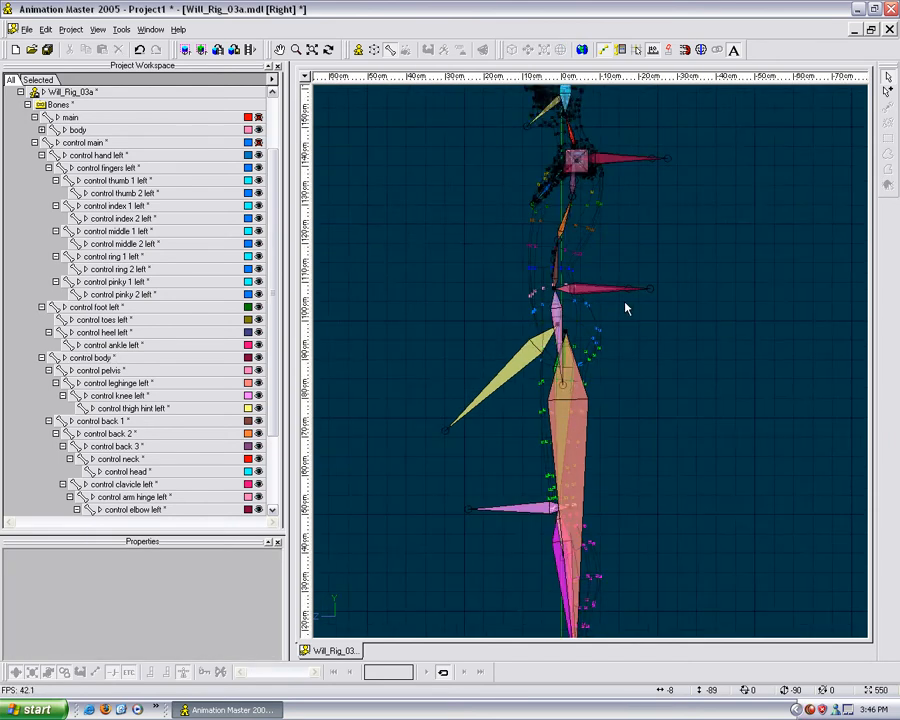
Collapse the control foot left, control body and control hand left bone hierarchies.
{"action": "left_click", "coordinate": [41, 306]}
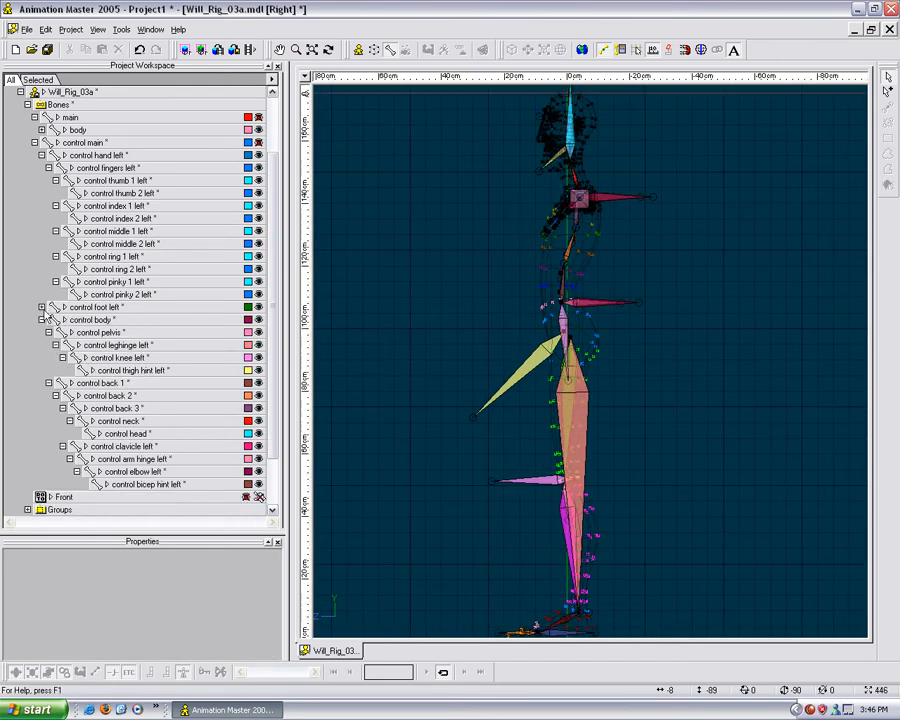
{"action": "left_click", "coordinate": [42, 320]}
{"action": "left_click", "coordinate": [48, 243]}
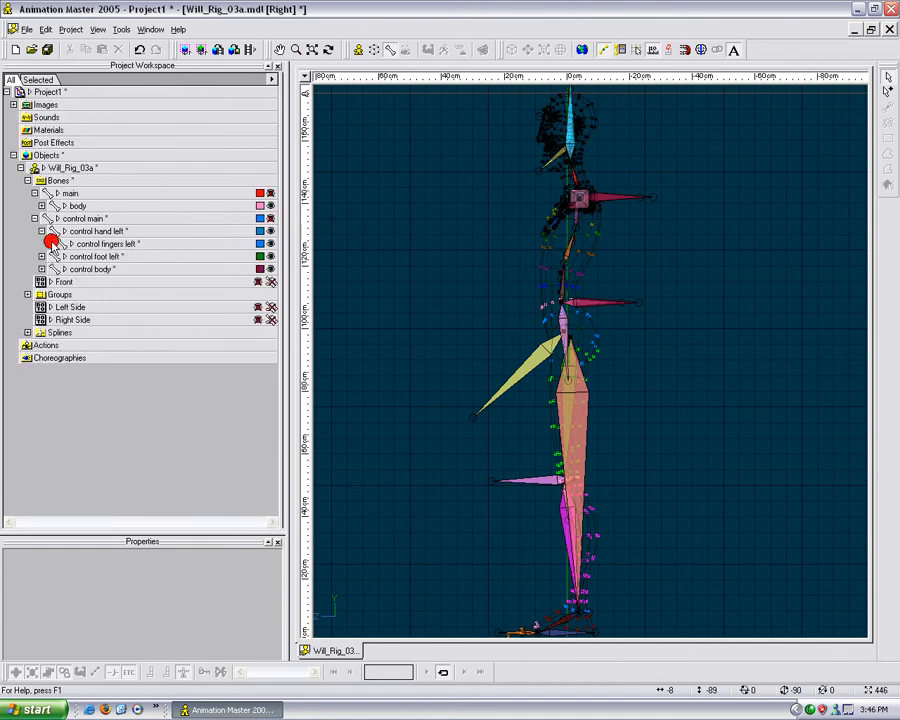
{"action": "left_click", "coordinate": [41, 231]}
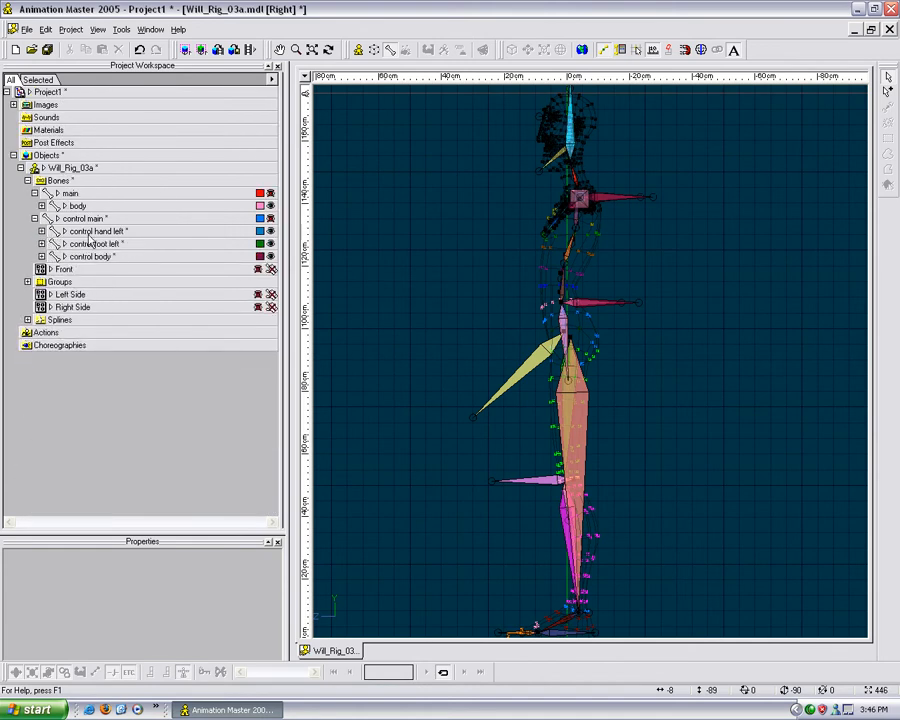
Select the control hand left, control foot left and control body bones in turn to review the main control branches.
{"action": "left_click", "coordinate": [92, 231]}
{"action": "left_click", "coordinate": [90, 243]}
{"action": "left_click", "coordinate": [89, 257]}
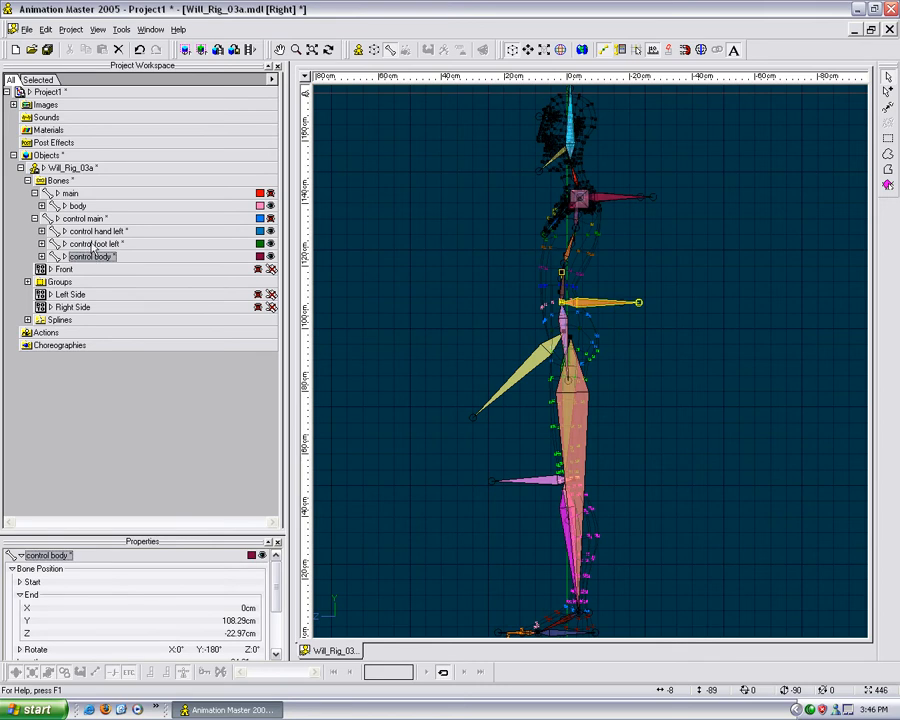
{"action": "left_click", "coordinate": [681, 402]}
{"action": "middle_click_drag", "start_coordinate": [665, 444], "coordinate": [687, 336]}
{"action": "scroll", "coordinate": [687, 336], "scroll_direction": "up", "scroll_amount": 3}
{"action": "mouse_move", "coordinate": [684, 427]}
{"action": "middle_mouse_down"}
{"action": "mouse_move", "coordinate": [690, 375]}
{"action": "mouse_move", "coordinate": [690, 416]}
{"action": "middle_mouse_up"}
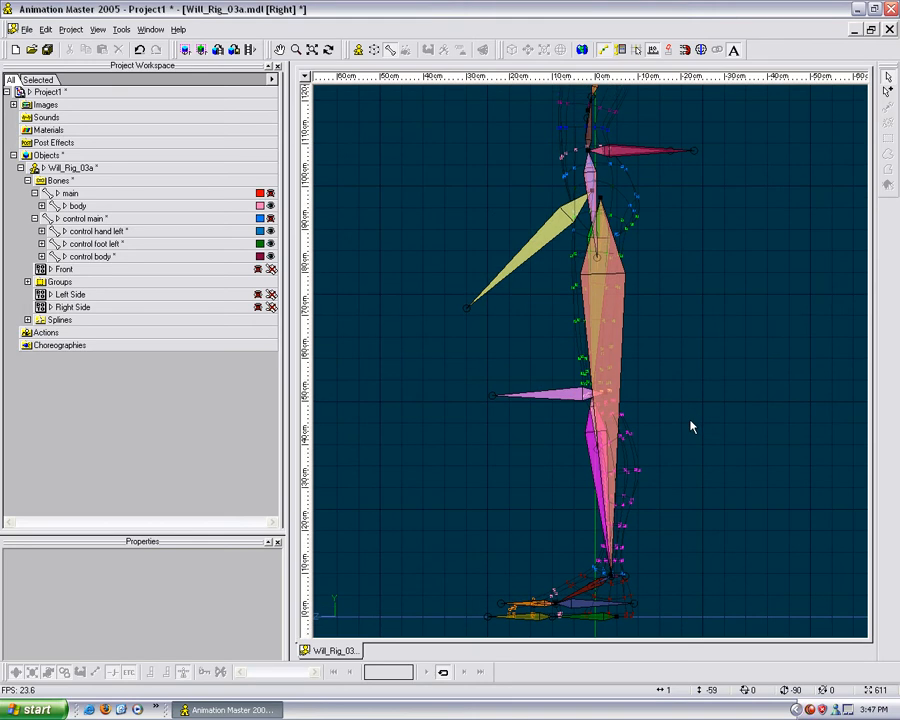
Create a new On/Off pose for the Will_Rig_03a model and show its relationship window from the right side.
{"action": "right_click", "coordinate": [77, 168]}
{"action": "mouse_move", "coordinate": [150, 254]}
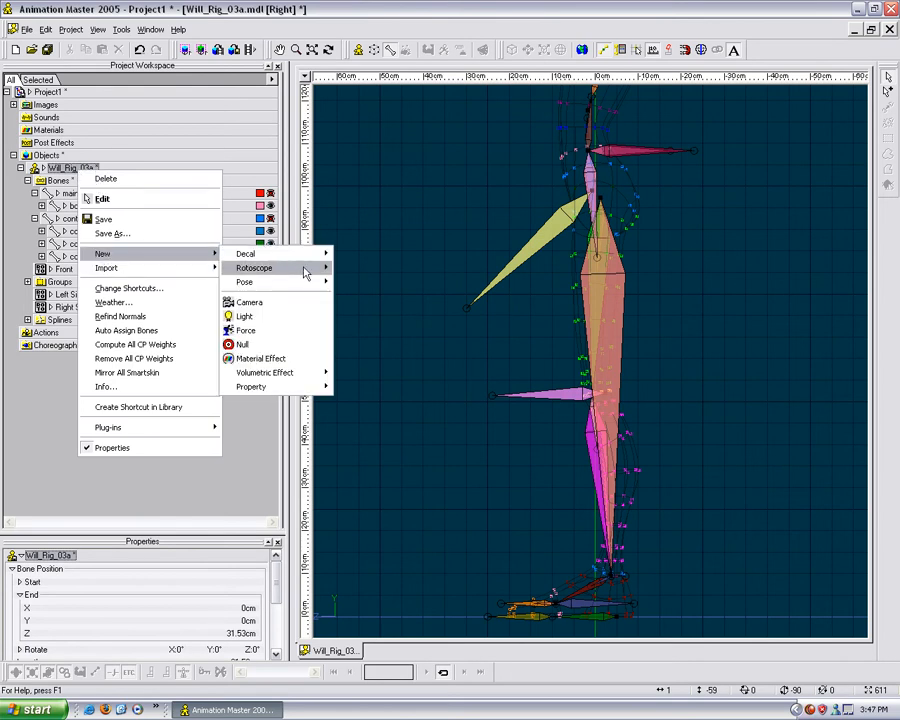
{"action": "mouse_move", "coordinate": [297, 282]}
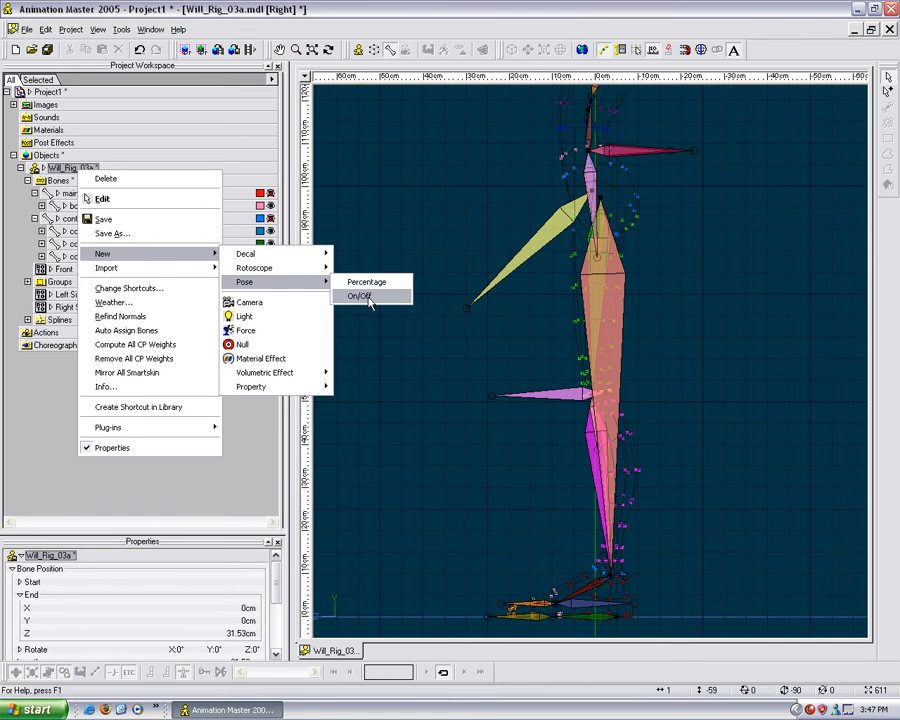
{"action": "left_click", "coordinate": [358, 296]}
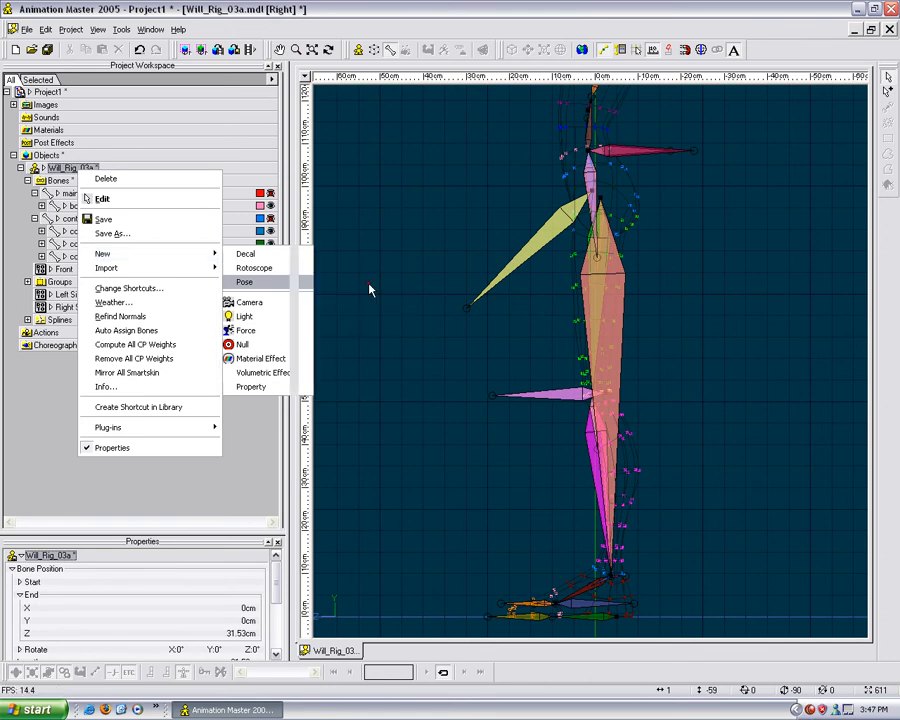
{"action": "key", "text": "t"}
{"action": "left_click_drag", "start_coordinate": [483, 358], "coordinate": [436, 348]}
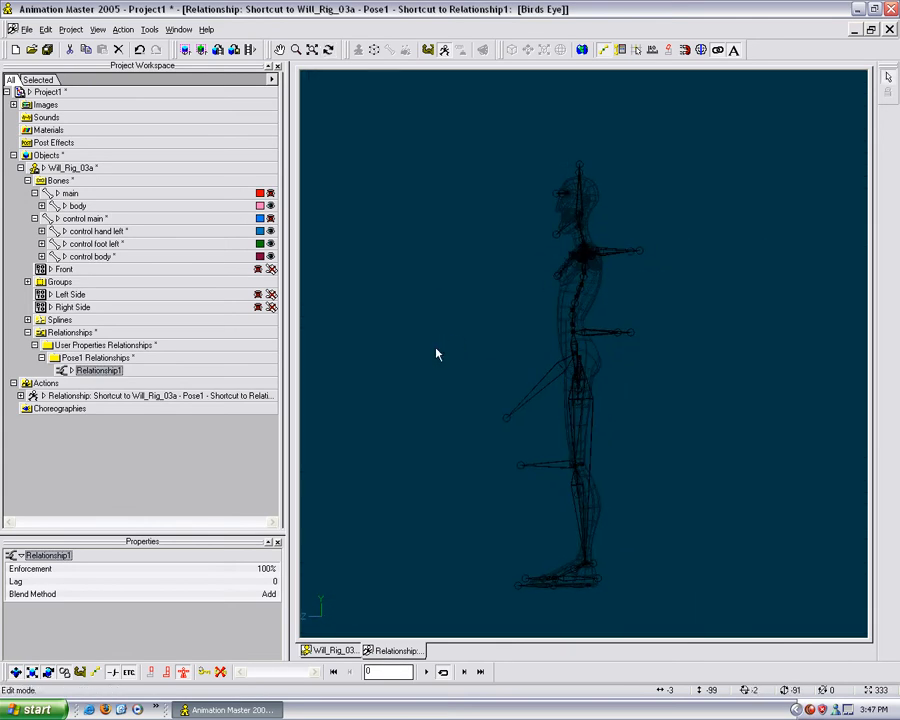
{"action": "key", "text": "4"}
{"action": "middle_click_drag", "start_coordinate": [577, 384], "coordinate": [570, 322]}
{"action": "scroll", "coordinate": [574, 349], "scroll_direction": "up", "scroll_amount": 3}
{"action": "middle_click_drag", "start_coordinate": [583, 423], "coordinate": [583, 352]}
{"action": "scroll", "coordinate": [584, 361], "scroll_direction": "up", "scroll_amount": 2}
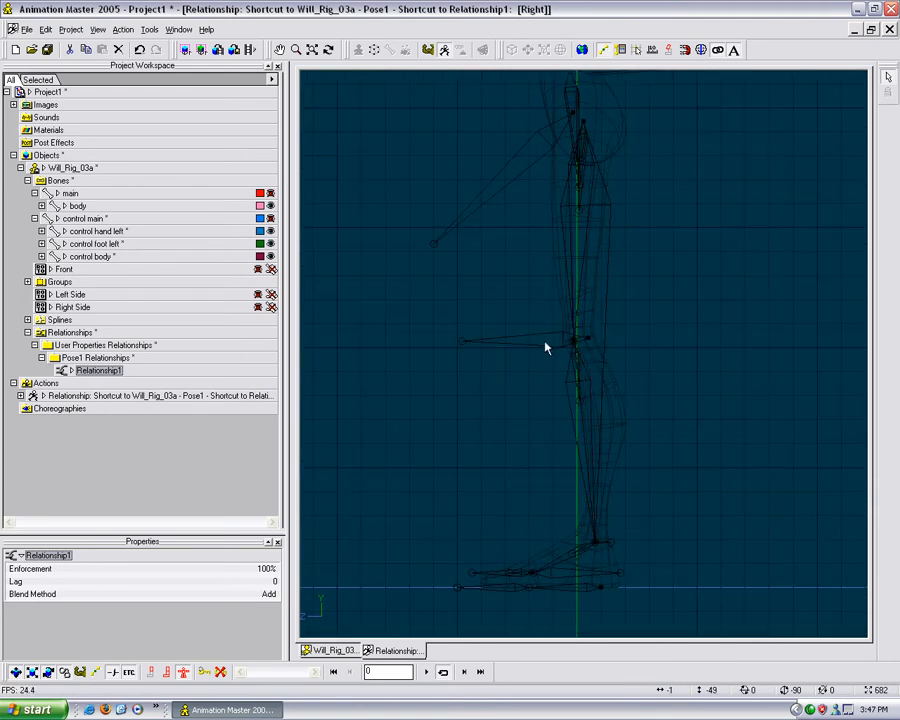
{"action": "scroll", "coordinate": [549, 429], "scroll_direction": "down", "scroll_amount": 3}
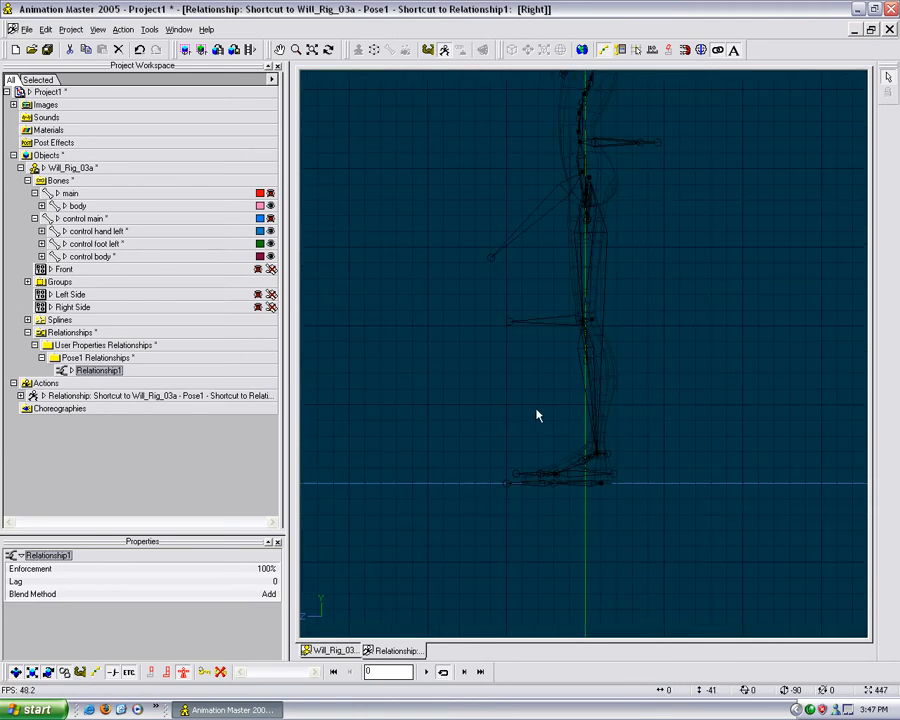
Show the timeline for the relationship and set the Pose1 slider to 0%.
{"action": "left_click", "coordinate": [95, 29]}
{"action": "left_click", "coordinate": [108, 92]}
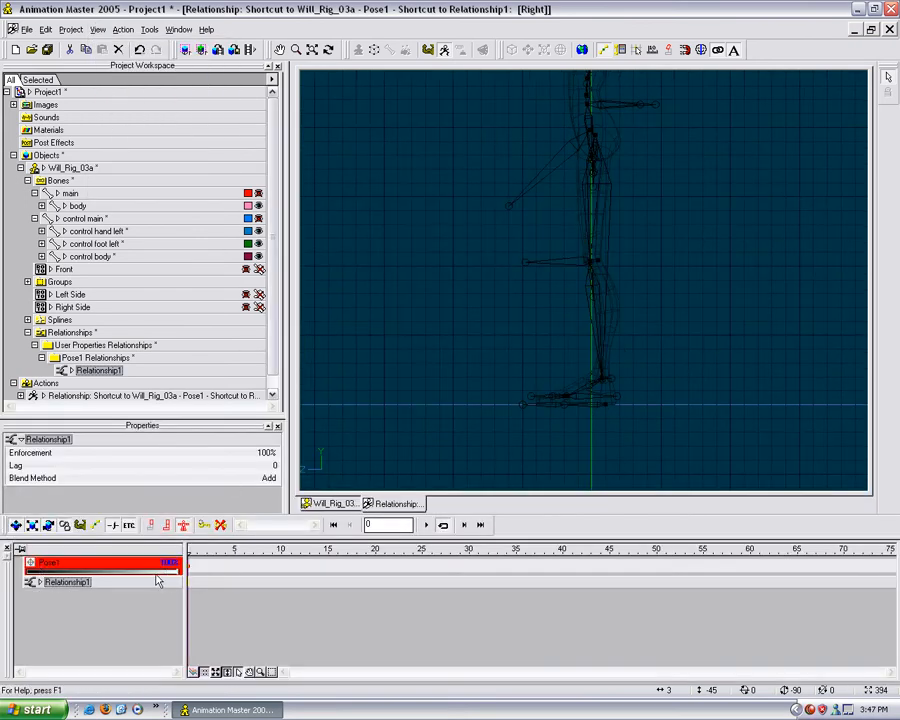
{"action": "left_click_drag", "start_coordinate": [180, 575], "coordinate": [1, 573]}
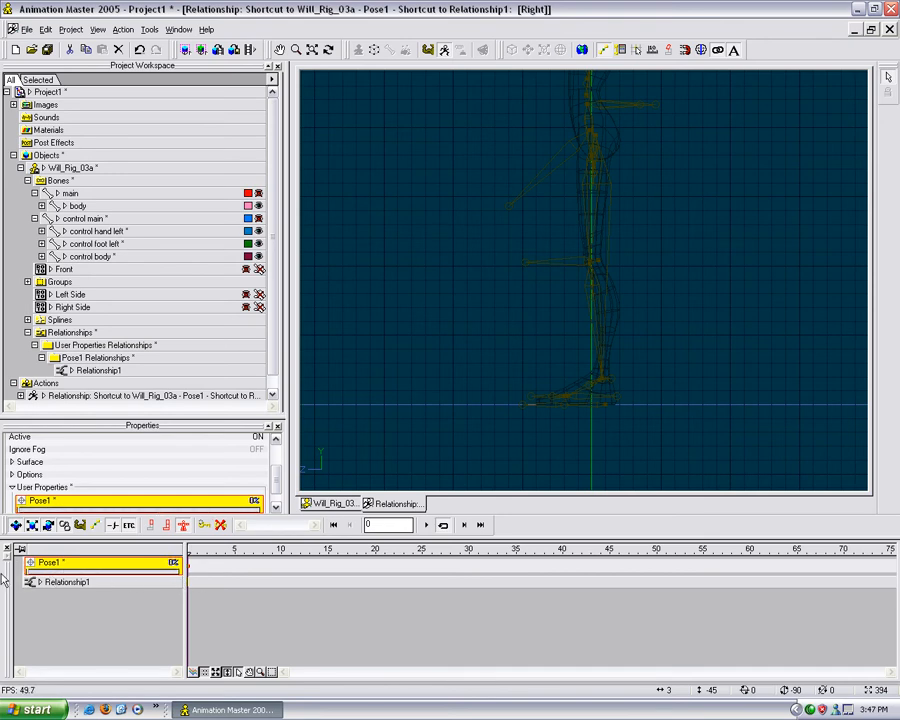
{"action": "middle_click_drag", "start_coordinate": [569, 422], "coordinate": [620, 420]}
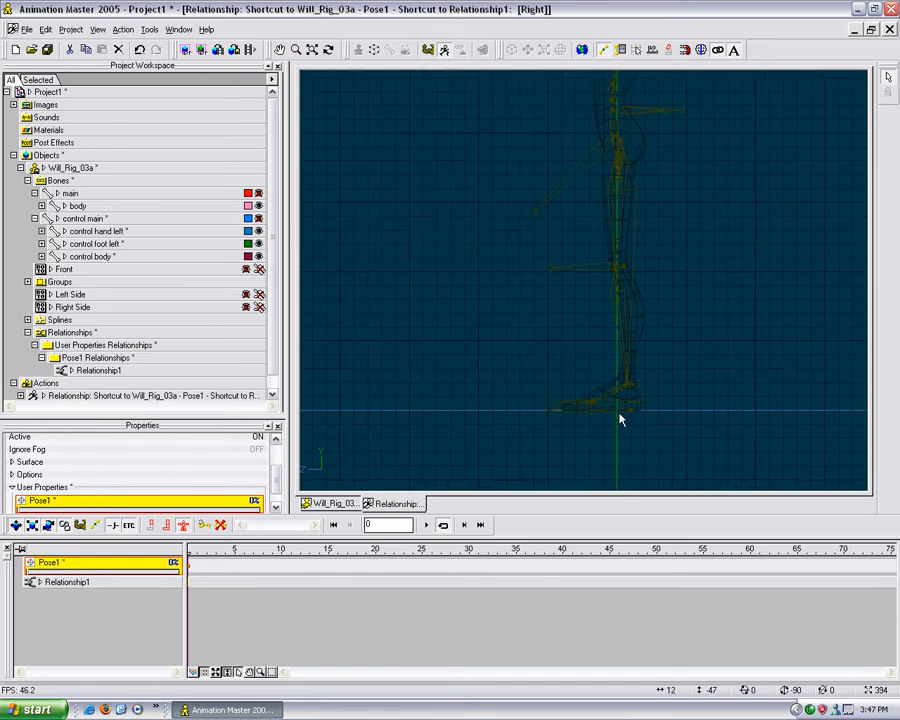
{"action": "left_click", "coordinate": [612, 209]}
{"action": "left_click", "coordinate": [603, 215]}
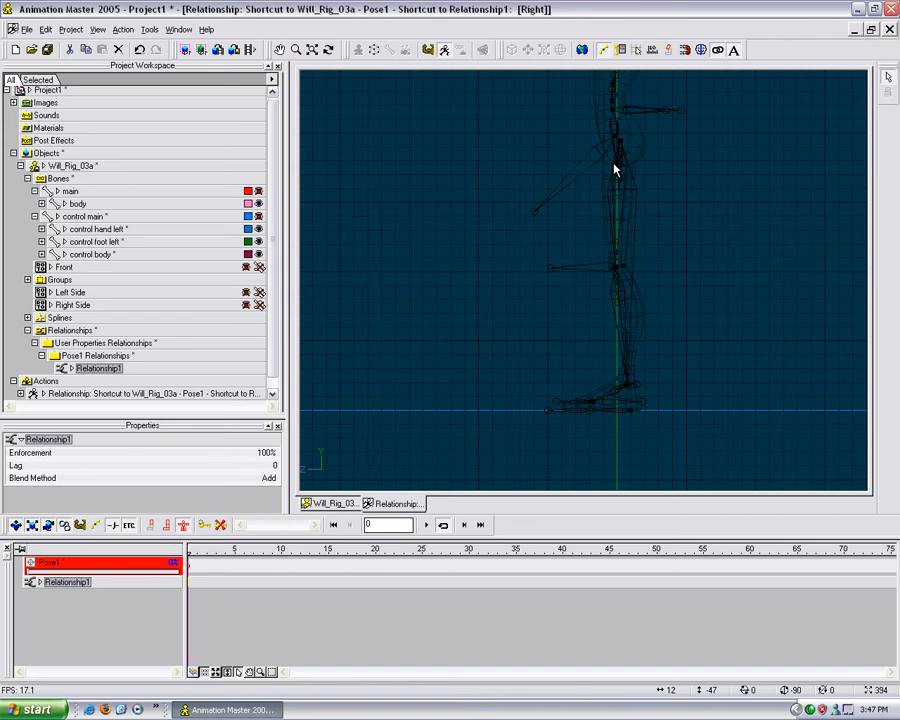
Set Pose1 to 10% and rotate the thigh left bone forward until it is nearly horizontal.
{"action": "left_click", "coordinate": [615, 172]}
{"action": "key", "text": "r"}
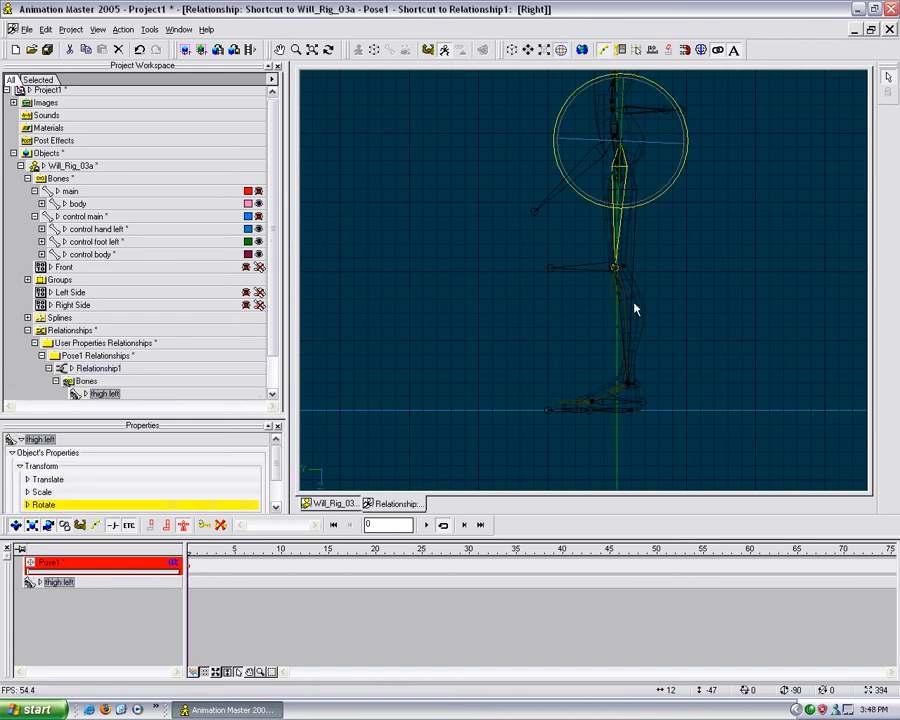
{"action": "left_click", "coordinate": [29, 572]}
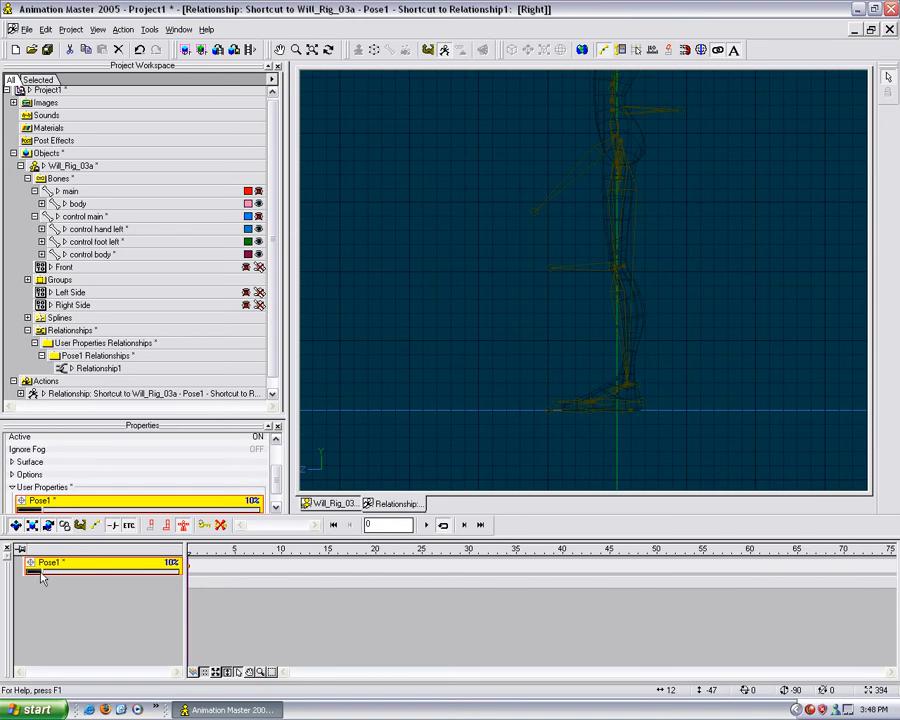
{"action": "left_click_drag", "start_coordinate": [42, 572], "coordinate": [57, 573]}
{"action": "left_click", "coordinate": [42, 574]}
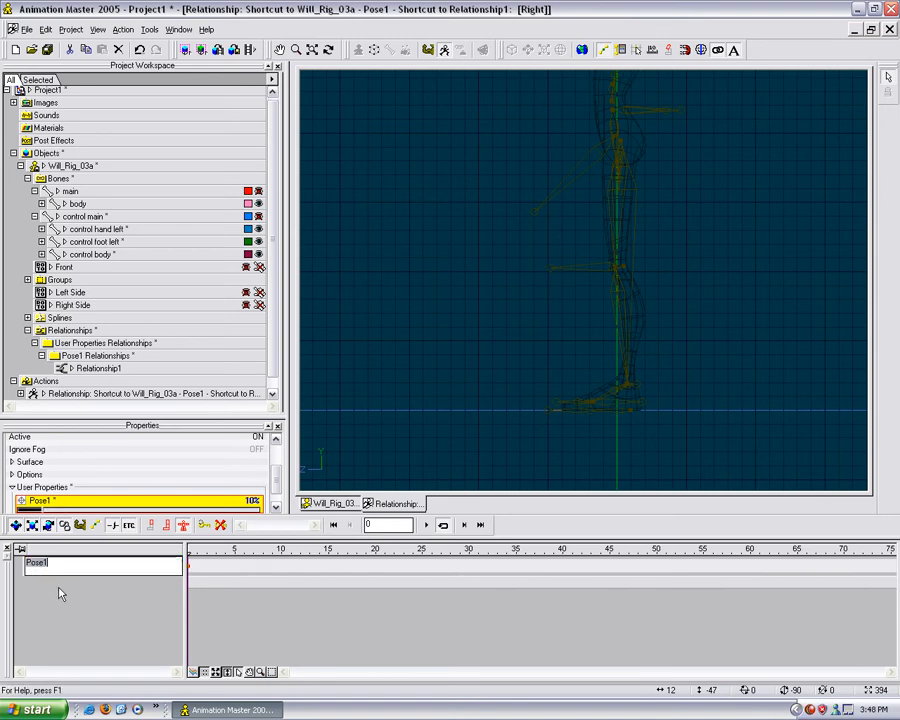
{"action": "left_click", "coordinate": [47, 580]}
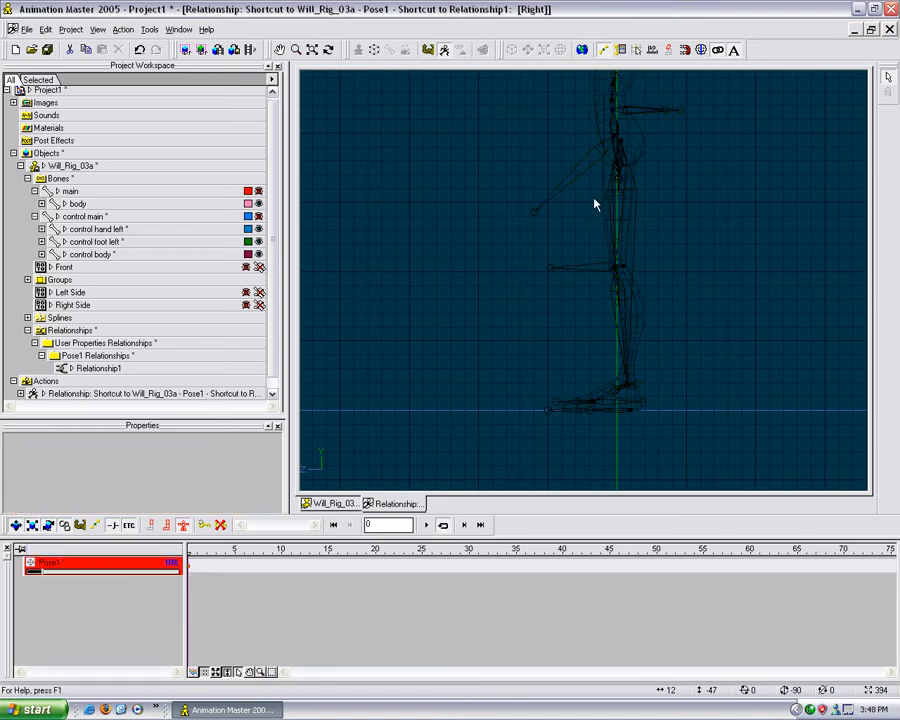
{"action": "left_click", "coordinate": [614, 174]}
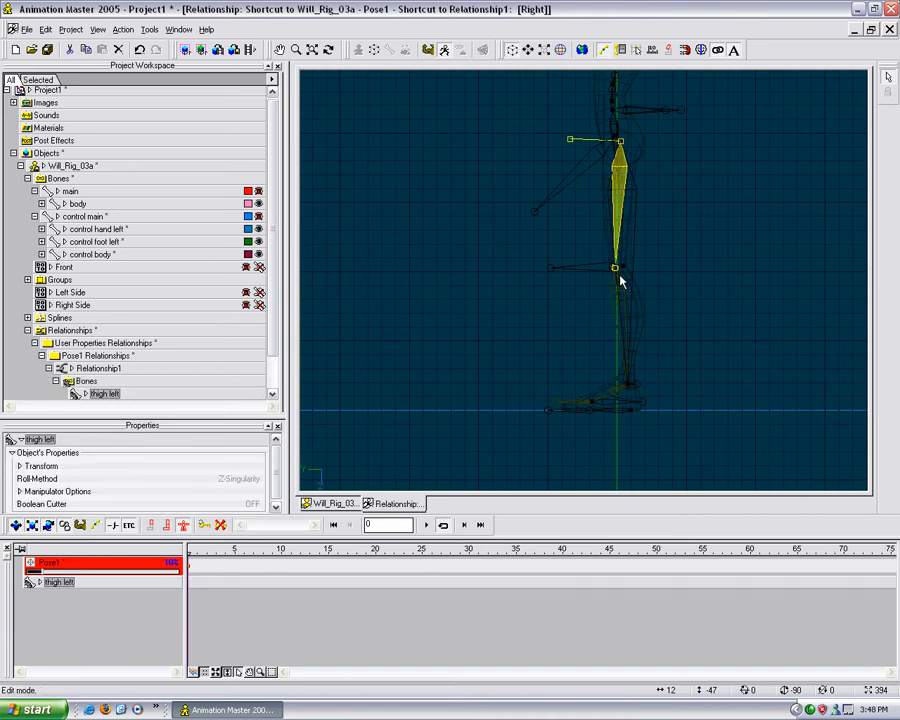
{"action": "key", "text": "r"}
{"action": "left_click_drag", "start_coordinate": [683, 192], "coordinate": [601, 193]}
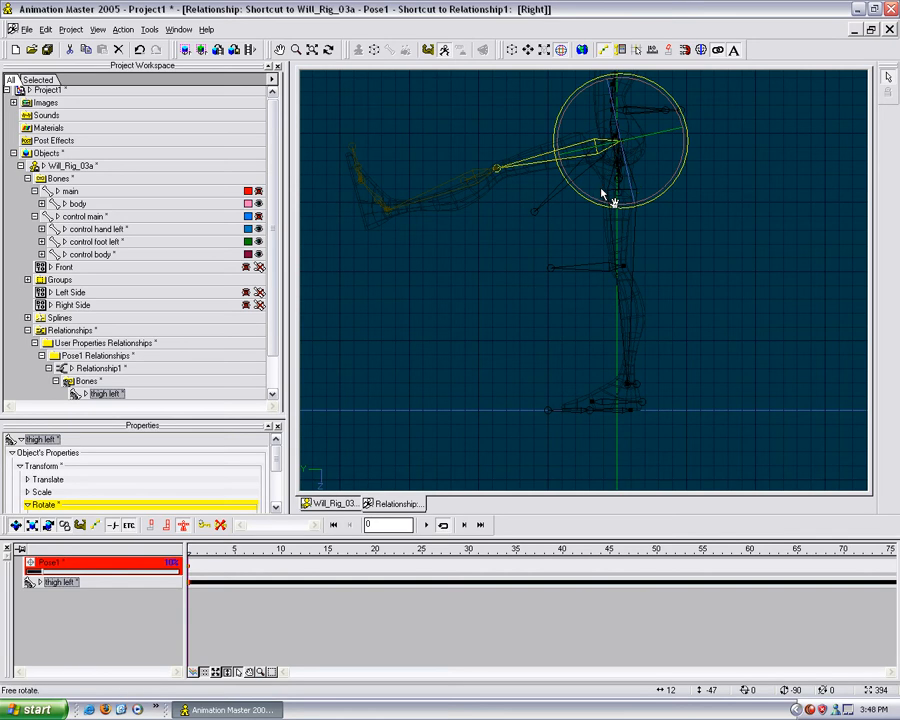
Examine the Will_Rig_03a model's unposed bones from the front in its own model window.
{"action": "left_click", "coordinate": [334, 503]}
{"action": "key", "text": "t"}
{"action": "left_click_drag", "start_coordinate": [588, 331], "coordinate": [629, 336]}
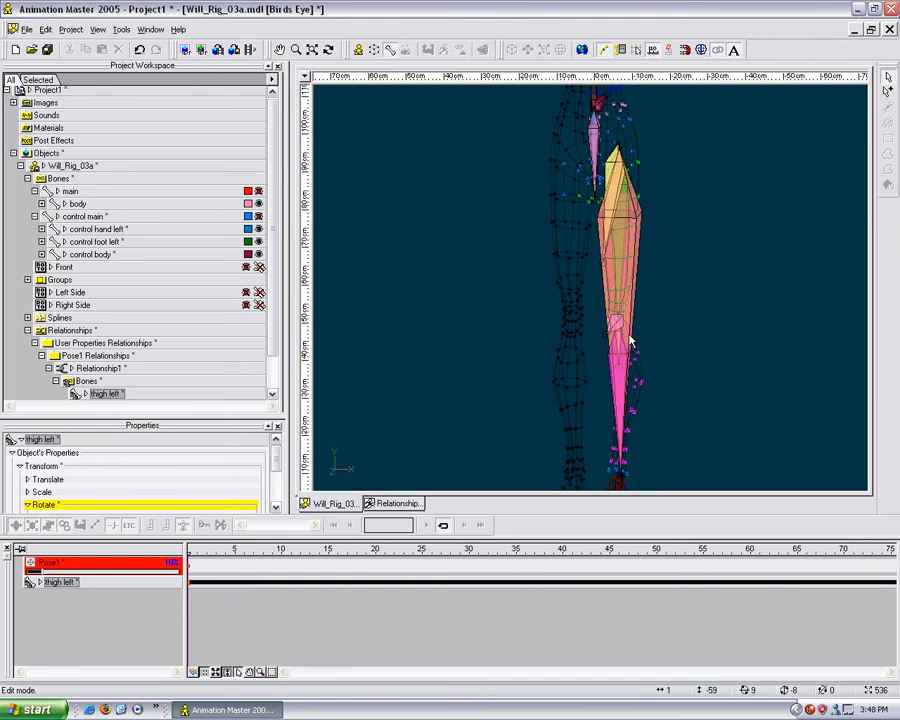
{"action": "key", "text": "KP_2"}
{"action": "key", "text": "m"}
{"action": "scroll", "coordinate": [665, 384], "scroll_direction": "up", "scroll_amount": 3}
{"action": "left_click_drag", "start_coordinate": [665, 384], "coordinate": [645, 520]}
{"action": "scroll", "coordinate": [720, 381], "scroll_direction": "down", "scroll_amount": 3}
{"action": "key", "text": "m"}
{"action": "left_click_drag", "start_coordinate": [664, 357], "coordinate": [679, 221]}
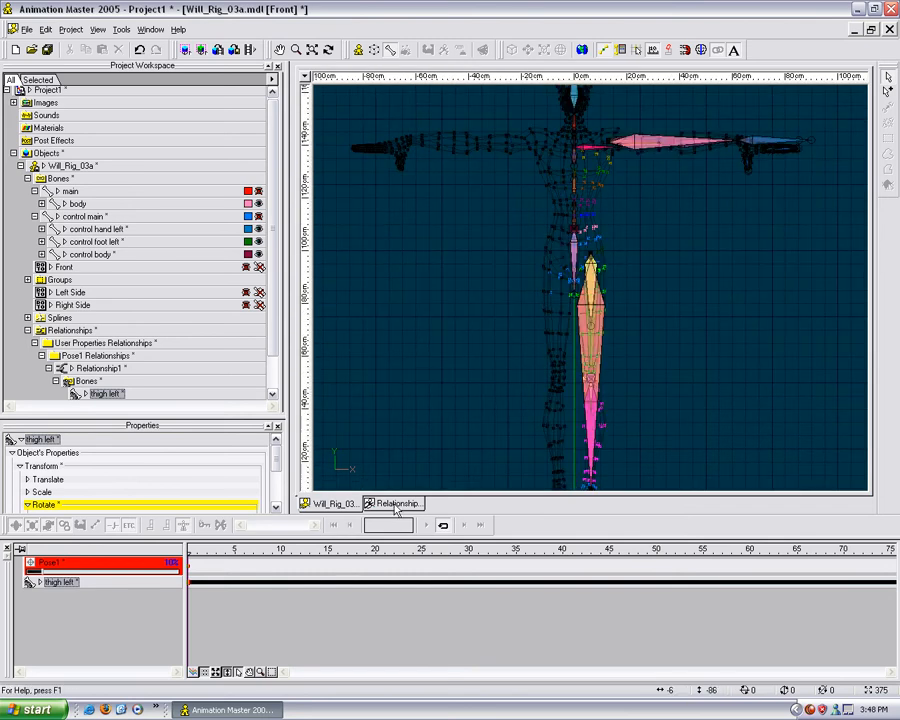
Return to the relationship window, set Pose1 to 20% and rotate the thigh left bone backward behind the body.
{"action": "left_click", "coordinate": [395, 505]}
{"action": "key", "text": "m"}
{"action": "left_click_drag", "start_coordinate": [511, 446], "coordinate": [562, 409]}
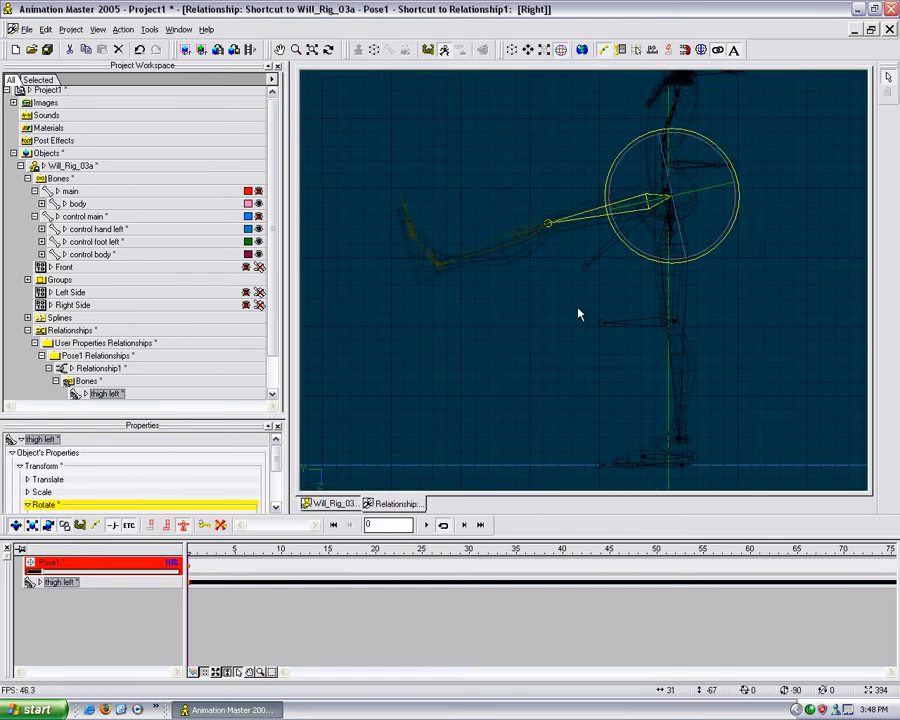
{"action": "left_click", "coordinate": [44, 566]}
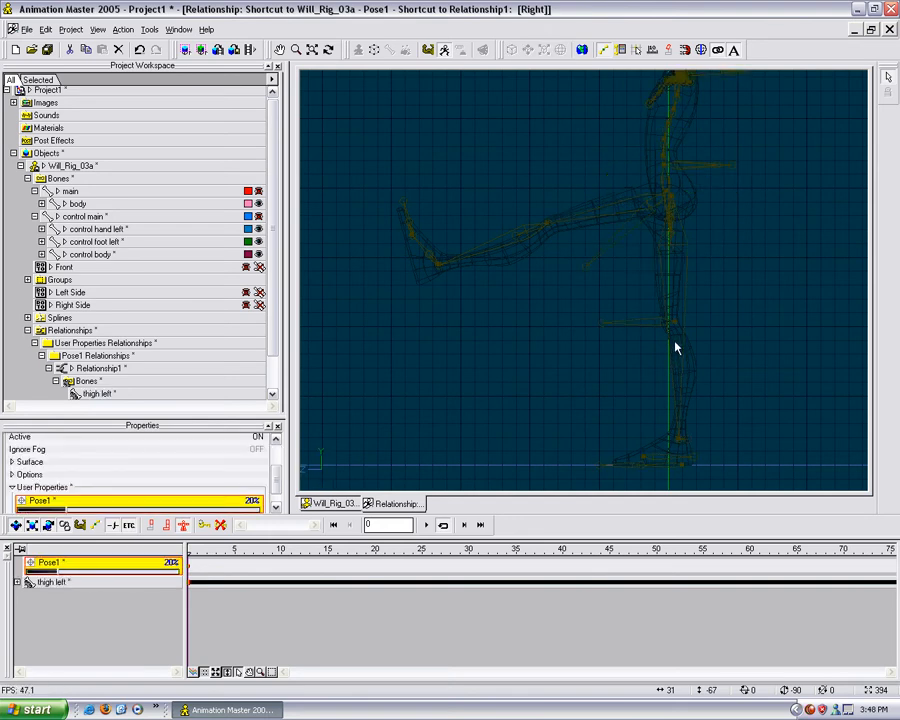
{"action": "left_click", "coordinate": [598, 222]}
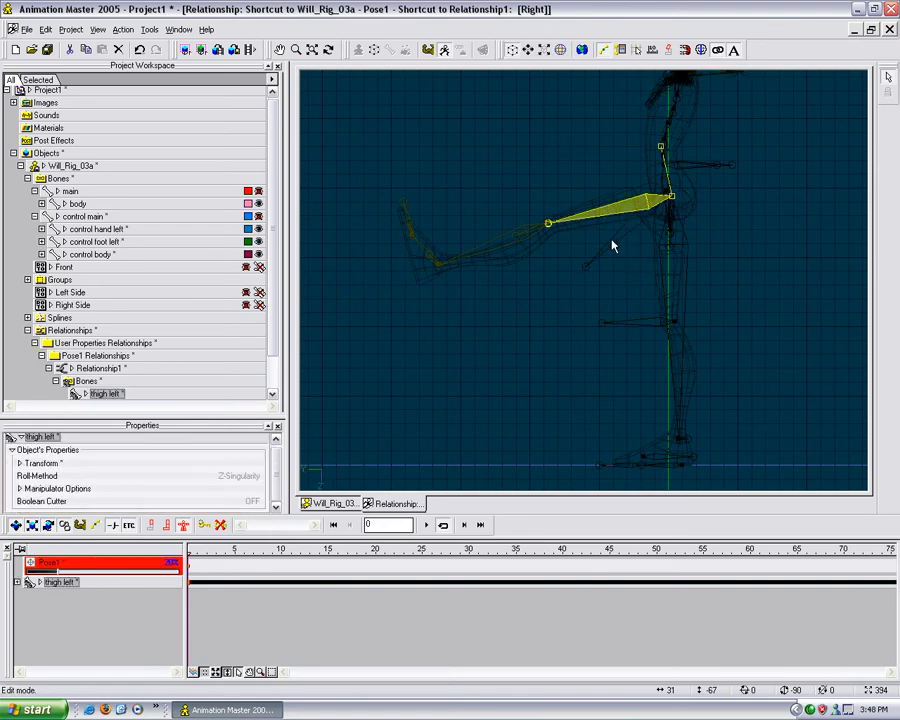
{"action": "key", "text": "r"}
{"action": "left_click_drag", "start_coordinate": [630, 244], "coordinate": [762, 211]}
{"action": "left_click_drag", "start_coordinate": [679, 289], "coordinate": [589, 275]}
Set Pose1 to 30% and rotate the calf left bone about 80° to bend the knee upward.
{"action": "left_click", "coordinate": [86, 568]}
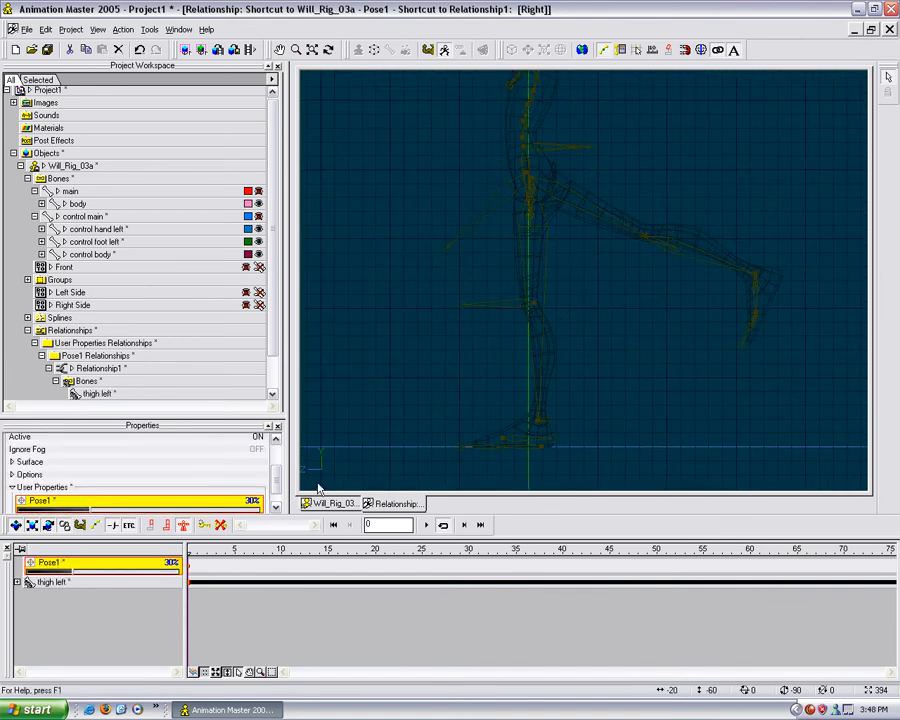
{"action": "left_click", "coordinate": [674, 254]}
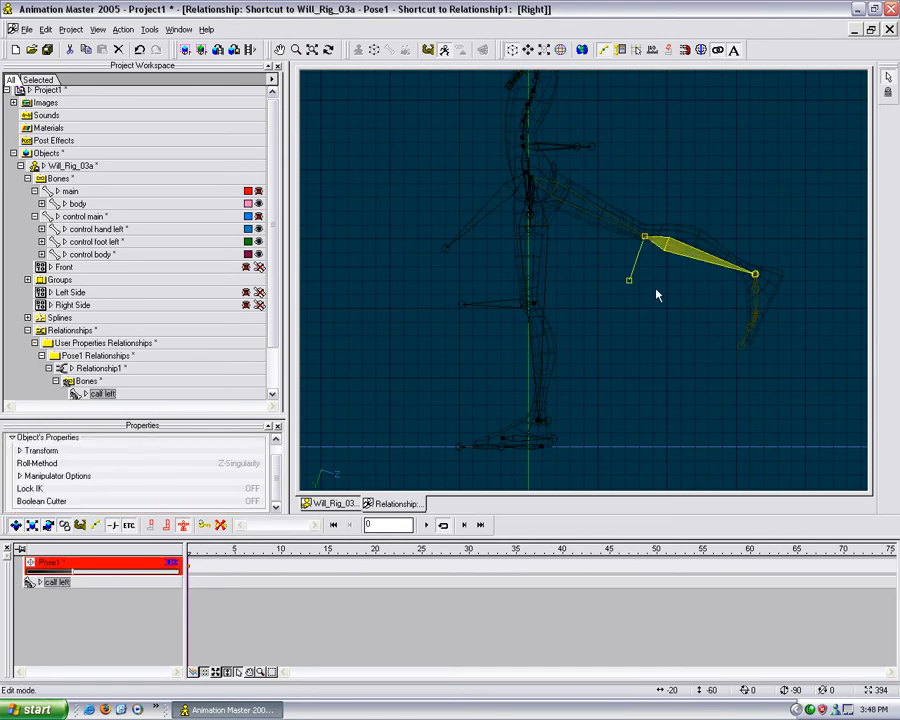
{"action": "key", "text": "r"}
{"action": "left_click_drag", "start_coordinate": [693, 267], "coordinate": [651, 176]}
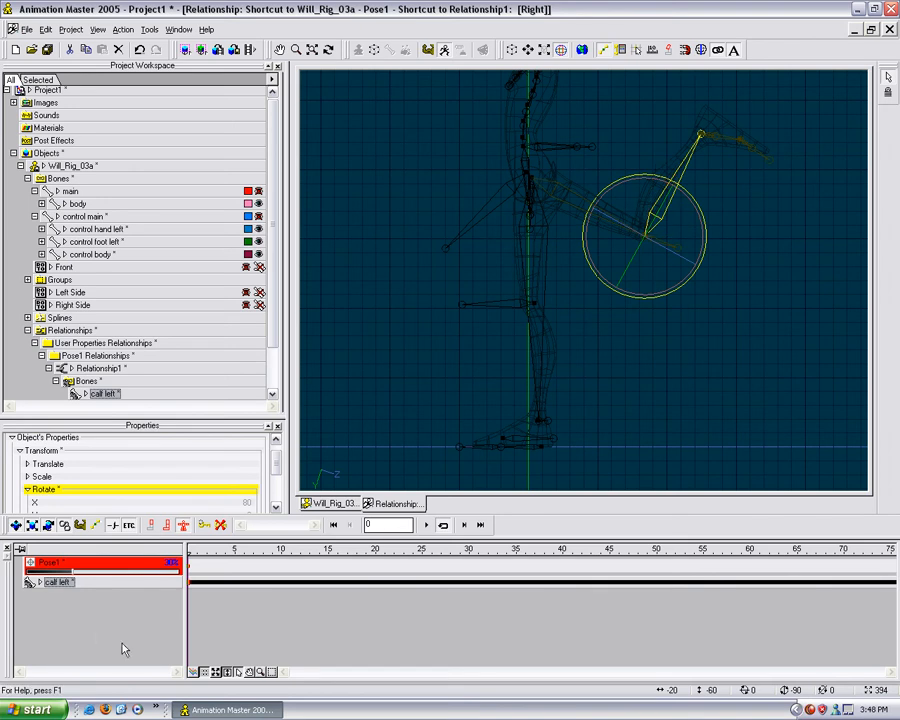
Set Pose1 to 40% and rotate the thigh left bone forward until the thigh is roughly horizontal.
{"action": "left_click", "coordinate": [88, 572]}
{"action": "left_click", "coordinate": [577, 206]}
{"action": "key", "text": "r"}
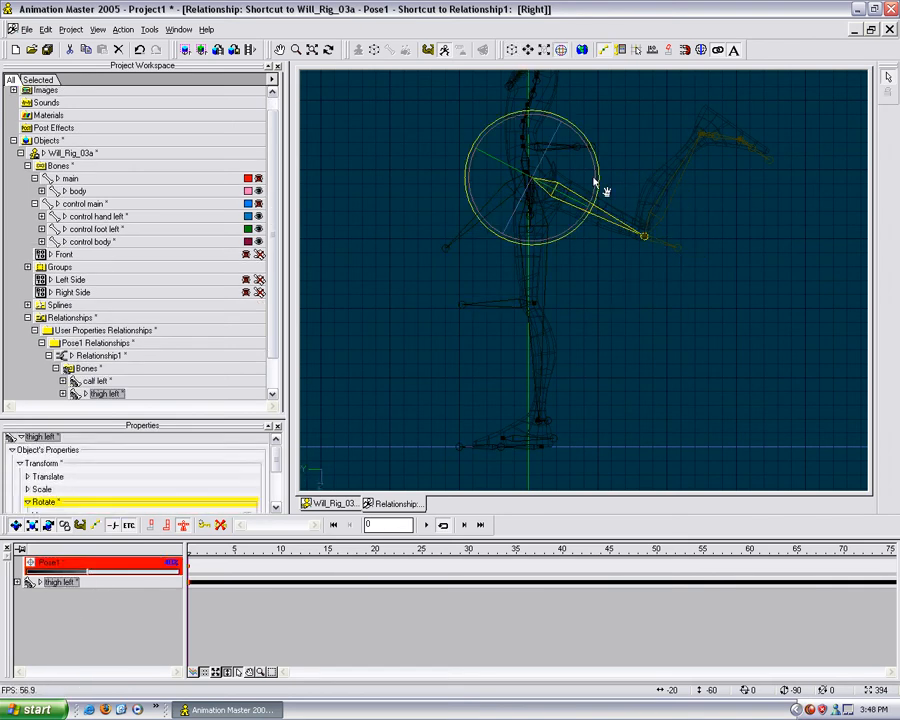
{"action": "mouse_move", "coordinate": [611, 193]}
{"action": "left_mouse_down"}
{"action": "mouse_move", "coordinate": [508, 235]}
{"action": "mouse_move", "coordinate": [488, 237]}
{"action": "mouse_move", "coordinate": [460, 213]}
{"action": "left_mouse_up"}
Set Pose1 to 50% and rotate the foot left bone about 55° so the toes point down.
{"action": "left_click", "coordinate": [111, 577]}
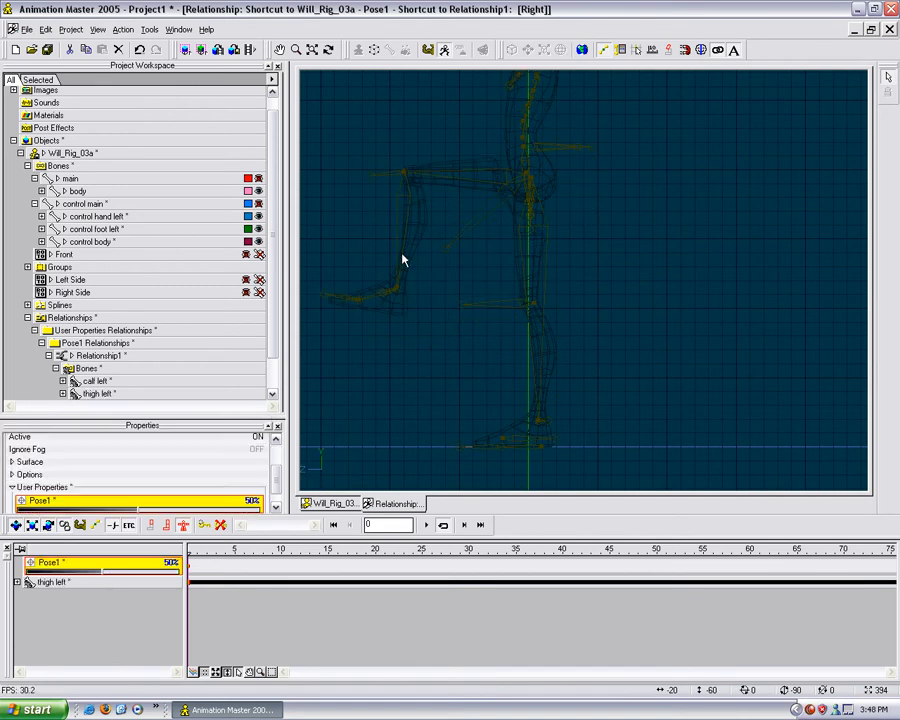
{"action": "left_click", "coordinate": [385, 300]}
{"action": "key", "text": "r"}
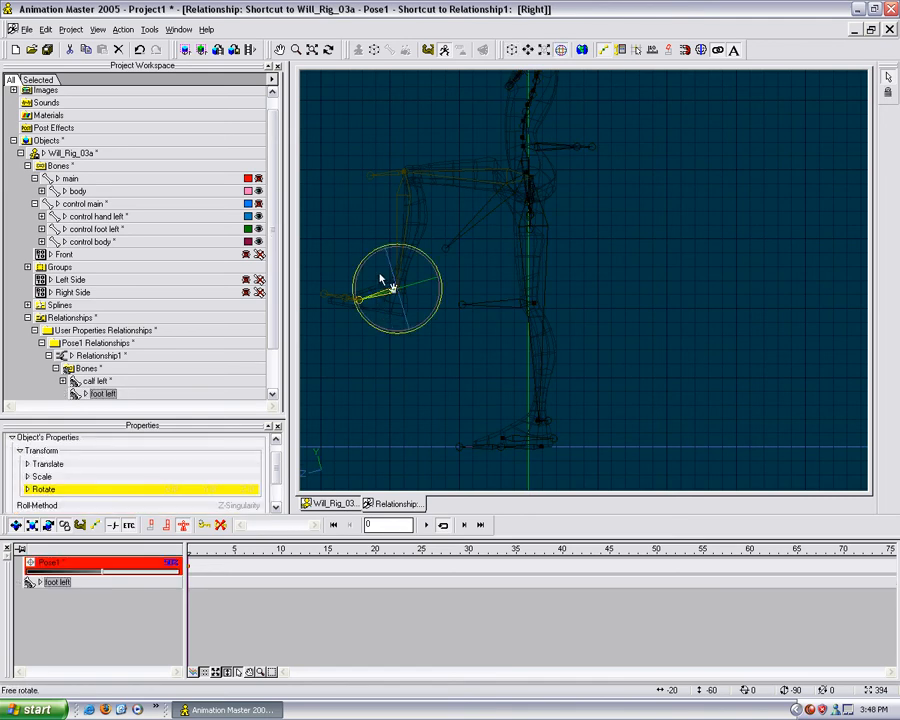
{"action": "left_click_drag", "start_coordinate": [369, 260], "coordinate": [362, 294]}
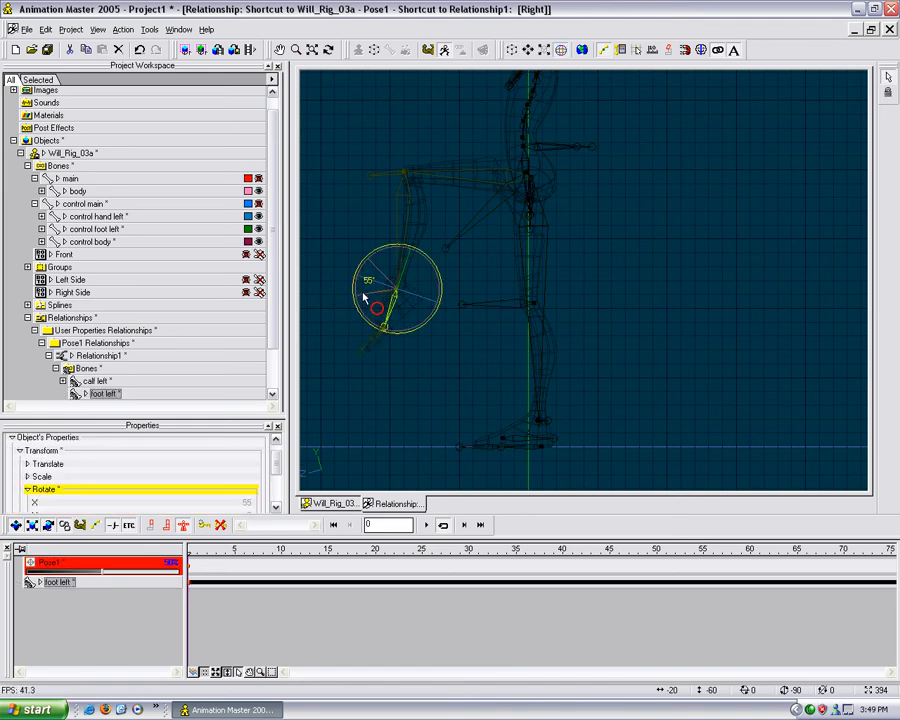
{"action": "left_click", "coordinate": [358, 262]}
{"action": "mouse_move", "coordinate": [412, 316]}
{"action": "middle_mouse_down"}
{"action": "mouse_move", "coordinate": [434, 328]}
{"action": "mouse_move", "coordinate": [494, 320]}
{"action": "middle_mouse_up"}
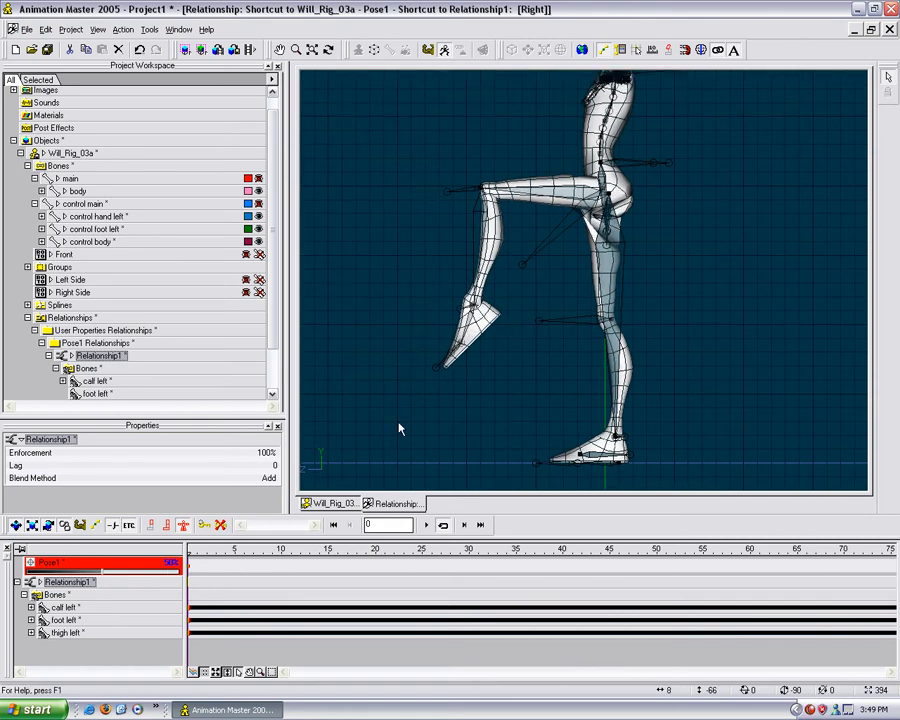
Scrub Pose1 down to 40% and try to clear the relationship.
{"action": "mouse_move", "coordinate": [101, 576]}
{"action": "left_mouse_down"}
{"action": "mouse_move", "coordinate": [32, 575]}
{"action": "mouse_move", "coordinate": [113, 574]}
{"action": "mouse_move", "coordinate": [8, 570]}
{"action": "mouse_move", "coordinate": [122, 564]}
{"action": "mouse_move", "coordinate": [93, 573]}
{"action": "mouse_move", "coordinate": [104, 584]}
{"action": "mouse_move", "coordinate": [47, 580]}
{"action": "mouse_move", "coordinate": [127, 580]}
{"action": "mouse_move", "coordinate": [39, 568]}
{"action": "mouse_move", "coordinate": [17, 577]}
{"action": "mouse_move", "coordinate": [135, 572]}
{"action": "mouse_move", "coordinate": [29, 566]}
{"action": "mouse_move", "coordinate": [122, 576]}
{"action": "mouse_move", "coordinate": [18, 574]}
{"action": "mouse_move", "coordinate": [125, 578]}
{"action": "mouse_move", "coordinate": [99, 586]}
{"action": "mouse_move", "coordinate": [30, 581]}
{"action": "mouse_move", "coordinate": [179, 576]}
{"action": "mouse_move", "coordinate": [26, 577]}
{"action": "mouse_move", "coordinate": [223, 593]}
{"action": "mouse_move", "coordinate": [50, 578]}
{"action": "mouse_move", "coordinate": [108, 577]}
{"action": "mouse_move", "coordinate": [100, 580]}
{"action": "left_mouse_up"}
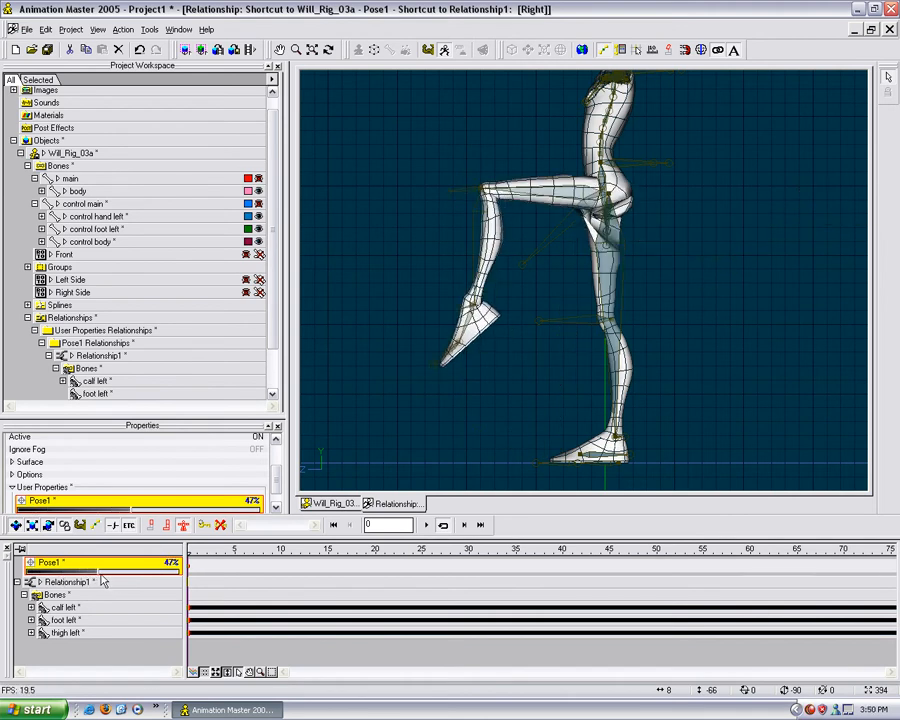
{"action": "mouse_move", "coordinate": [100, 580]}
{"action": "left_mouse_down"}
{"action": "mouse_move", "coordinate": [50, 580]}
{"action": "mouse_move", "coordinate": [110, 578]}
{"action": "mouse_move", "coordinate": [42, 583]}
{"action": "mouse_move", "coordinate": [116, 578]}
{"action": "mouse_move", "coordinate": [86, 583]}
{"action": "mouse_move", "coordinate": [115, 577]}
{"action": "mouse_move", "coordinate": [93, 580]}
{"action": "left_mouse_up"}
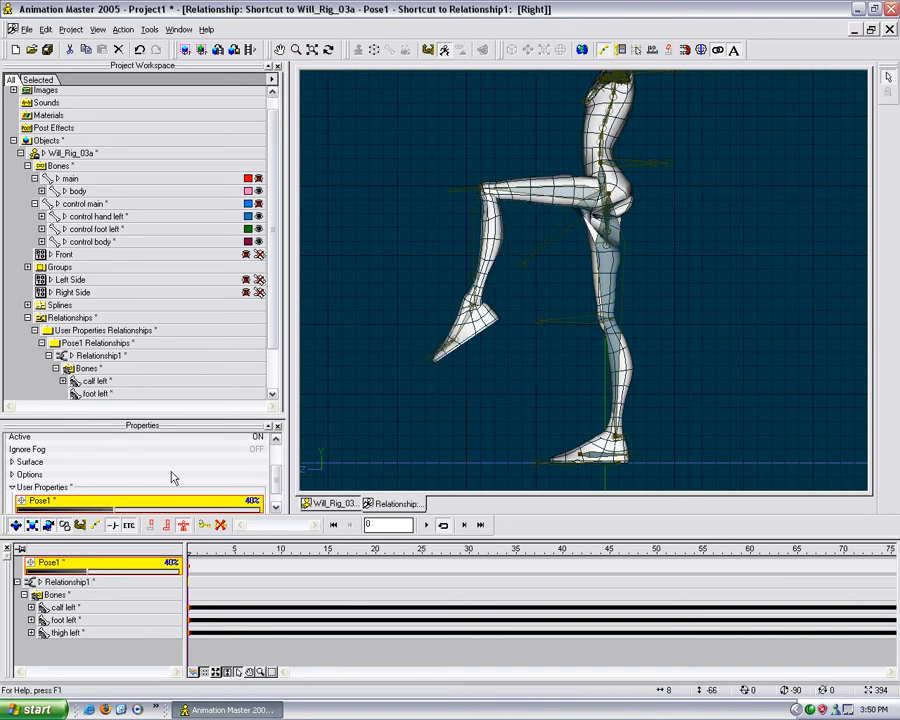
{"action": "left_click", "coordinate": [394, 327]}
{"action": "right_click", "coordinate": [395, 326]}
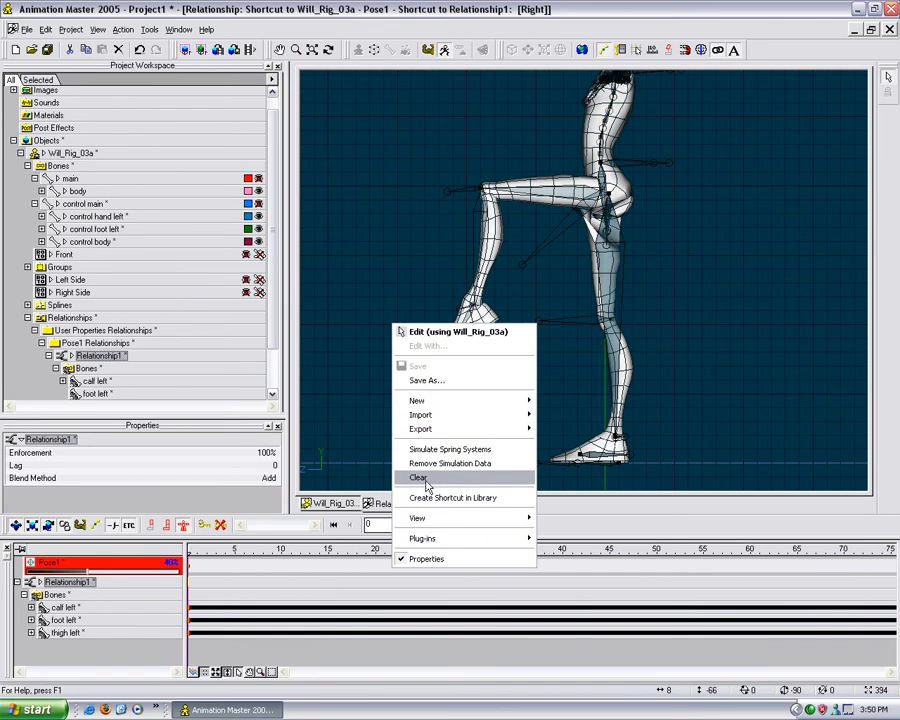
{"action": "left_click", "coordinate": [426, 481]}
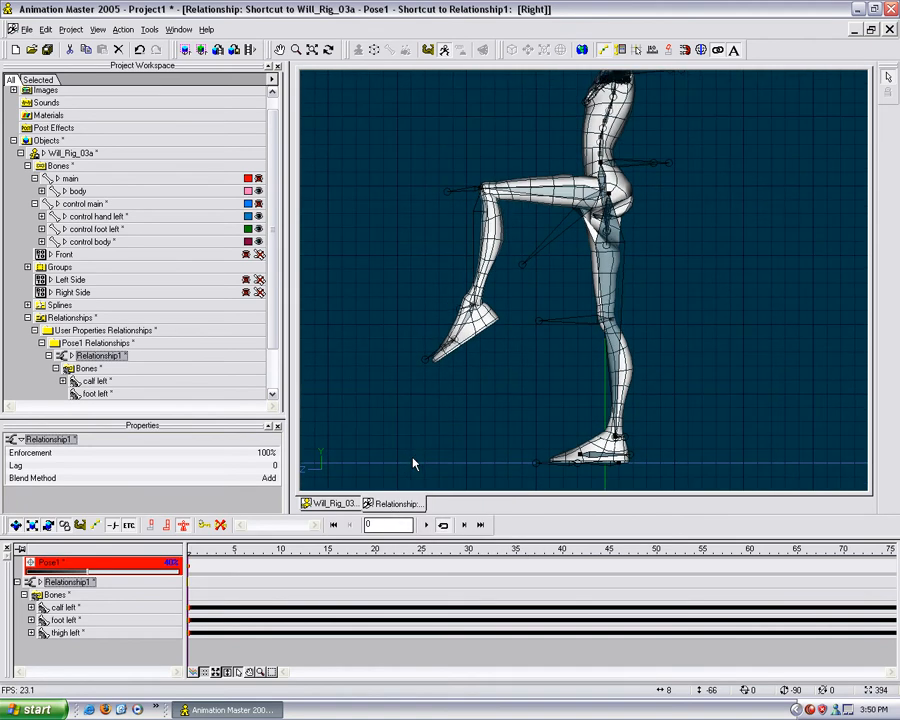
Return Pose1 to 0% and close the relationship window.
{"action": "left_click_drag", "start_coordinate": [88, 572], "coordinate": [8, 563]}
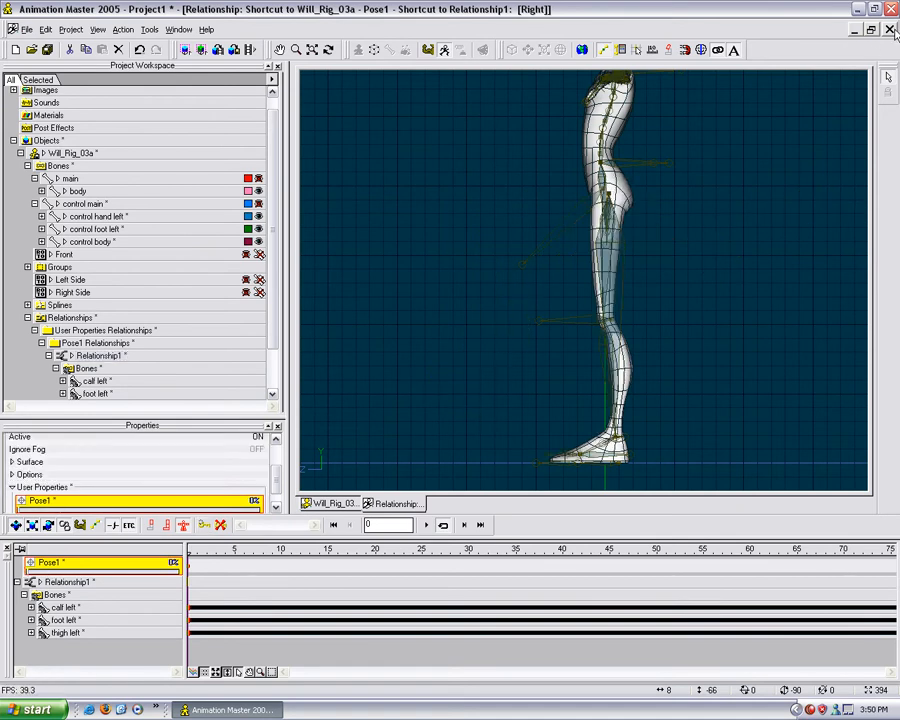
{"action": "left_click", "coordinate": [889, 30]}
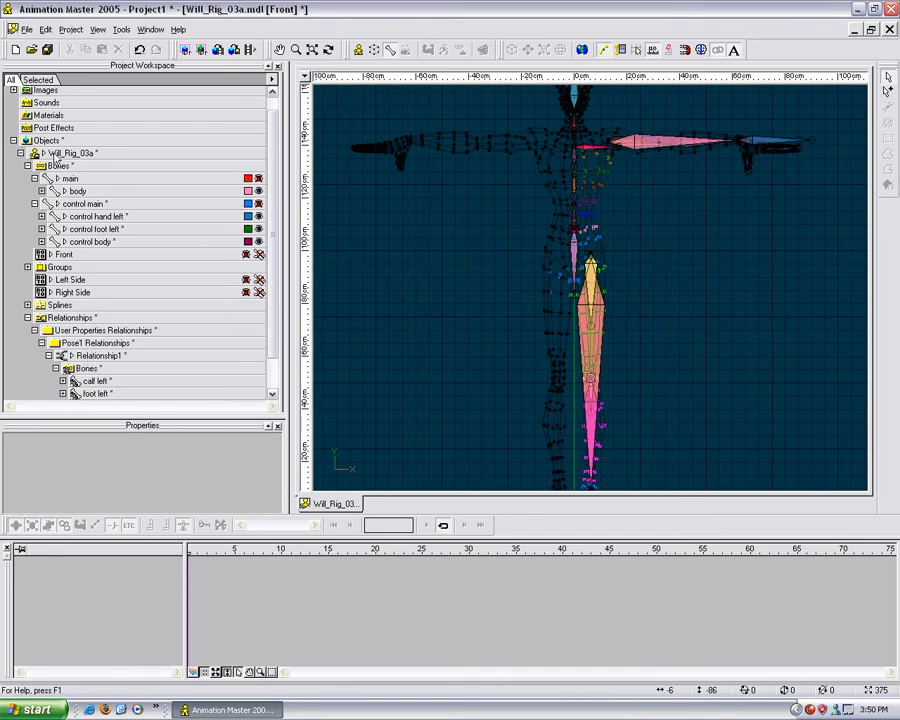
Delete the Pose1 pose from the Will_Rig_03a model's User Properties.
{"action": "left_click", "coordinate": [44, 153]}
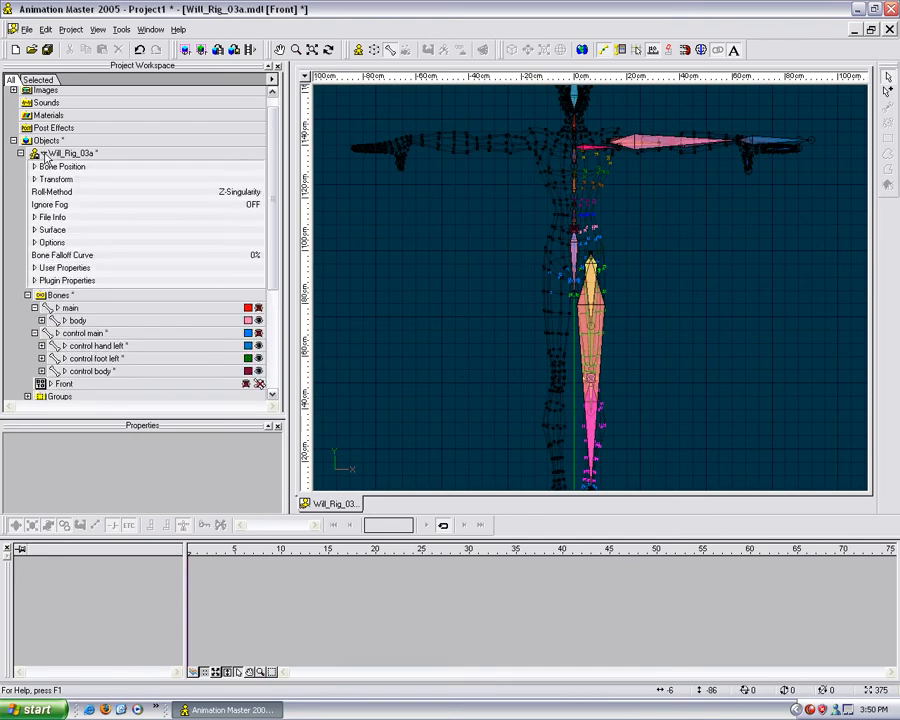
{"action": "left_click", "coordinate": [34, 268]}
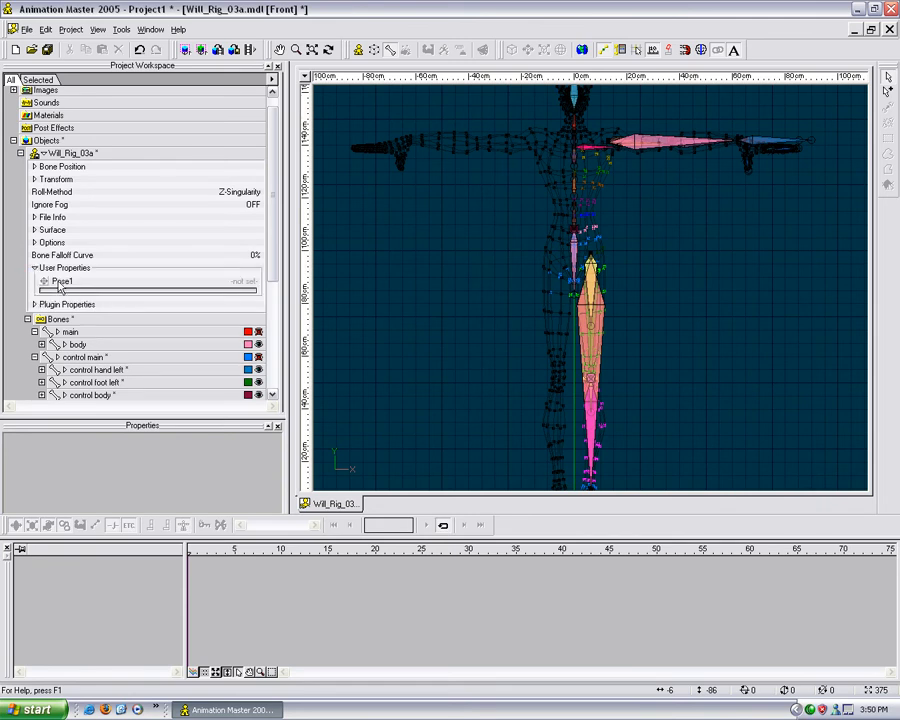
{"action": "left_click", "coordinate": [60, 282]}
{"action": "right_click", "coordinate": [60, 284]}
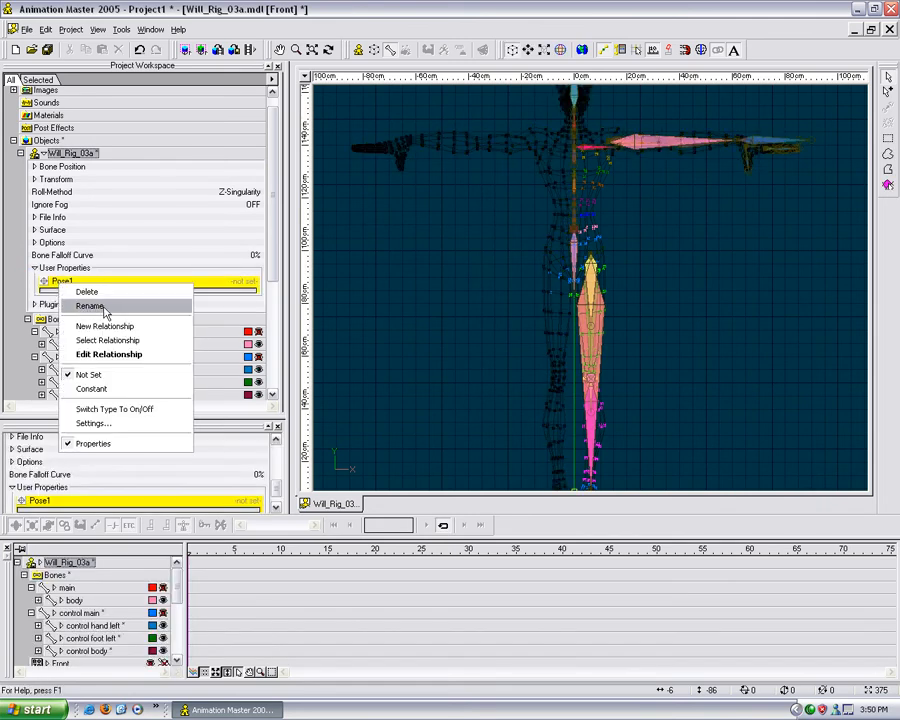
{"action": "left_click", "coordinate": [88, 292]}
{"action": "left_click", "coordinate": [425, 375]}
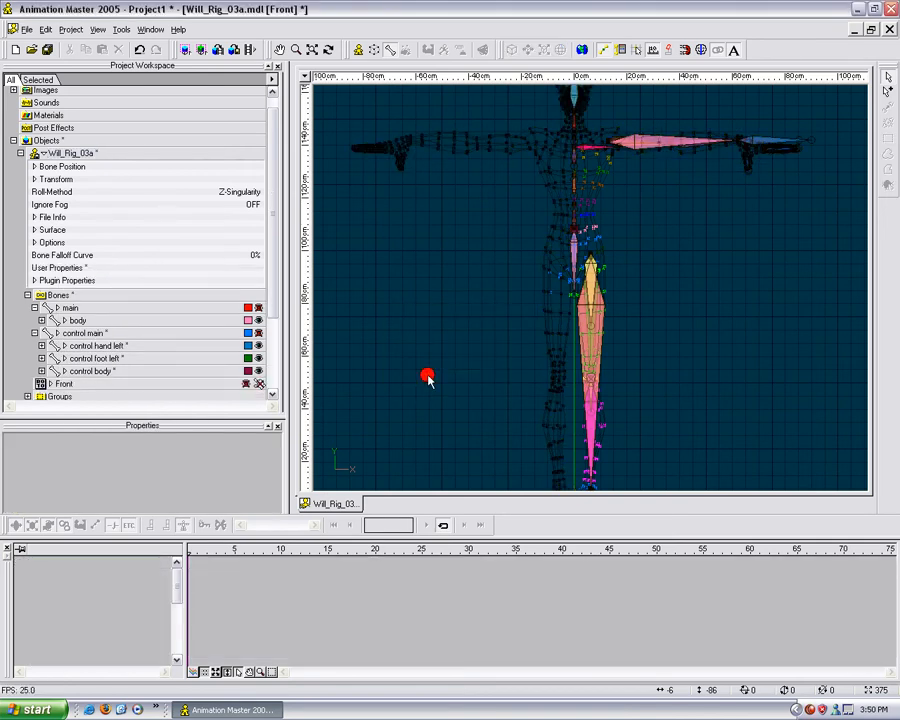
Remove the Pose1 Relationships folder from the Will_Rig_03a model's User Properties Relationships, accepting the loss of its modifications.
{"action": "scroll", "coordinate": [265, 340], "scroll_direction": "down", "scroll_amount": 3}
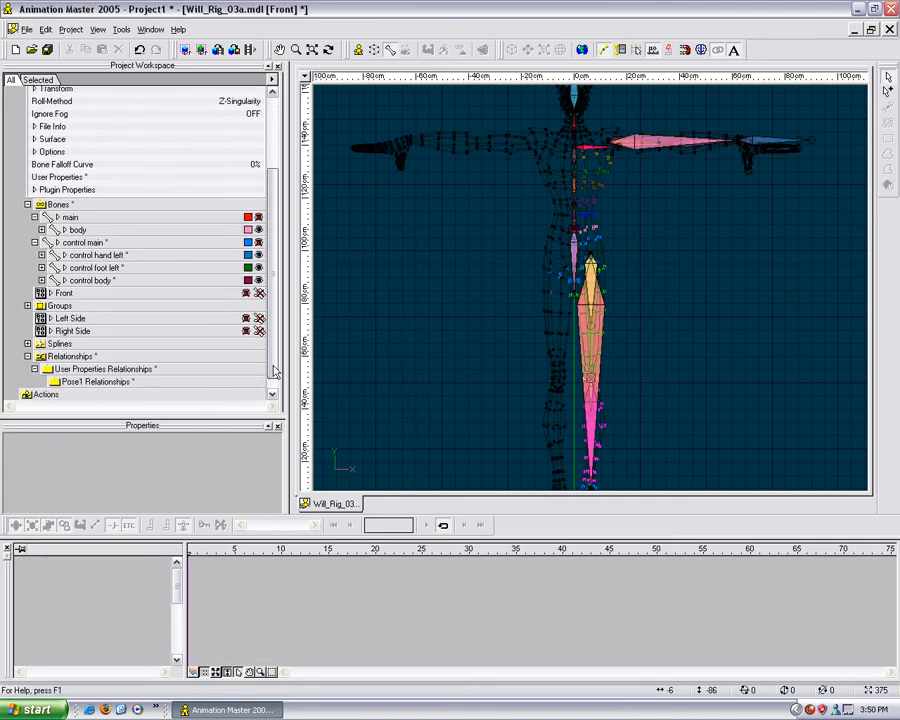
{"action": "left_click", "coordinate": [62, 343]}
{"action": "left_click", "coordinate": [65, 358]}
{"action": "left_click", "coordinate": [75, 369]}
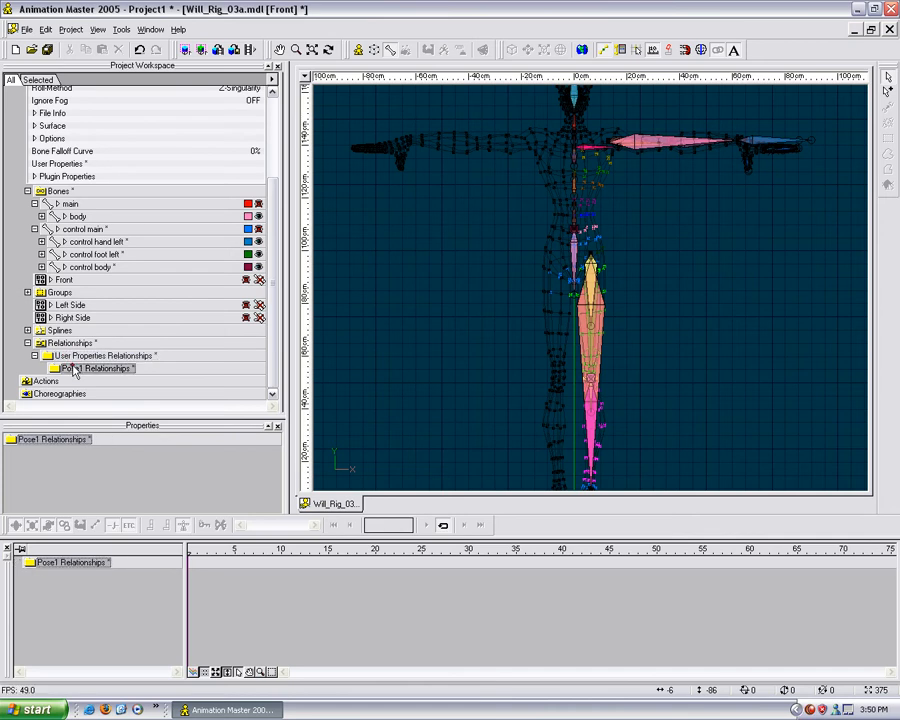
{"action": "right_click", "coordinate": [78, 372]}
{"action": "left_click", "coordinate": [98, 376]}
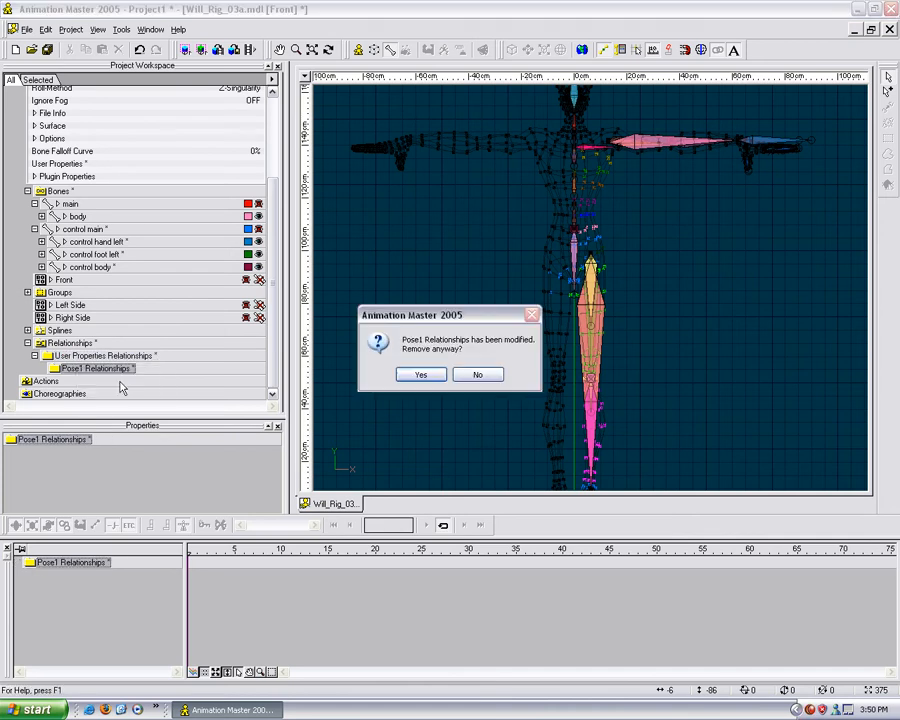
{"action": "left_click", "coordinate": [416, 373]}
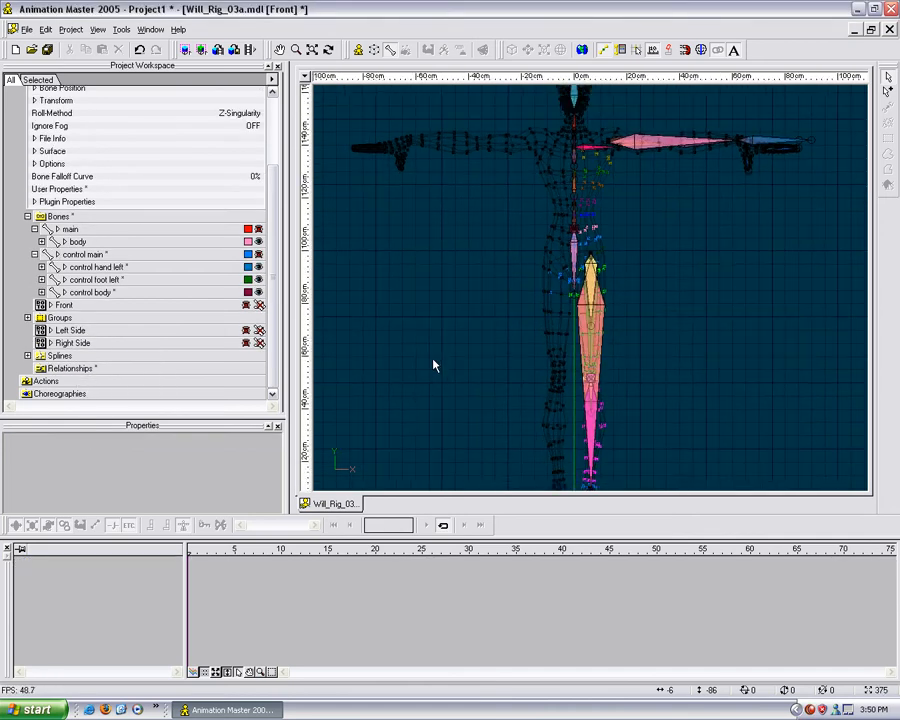
Add a Percentage user property to the Will_Rig_03a model and create a new relationship for it.
{"action": "right_click", "coordinate": [64, 192]}
{"action": "mouse_move", "coordinate": [130, 198]}
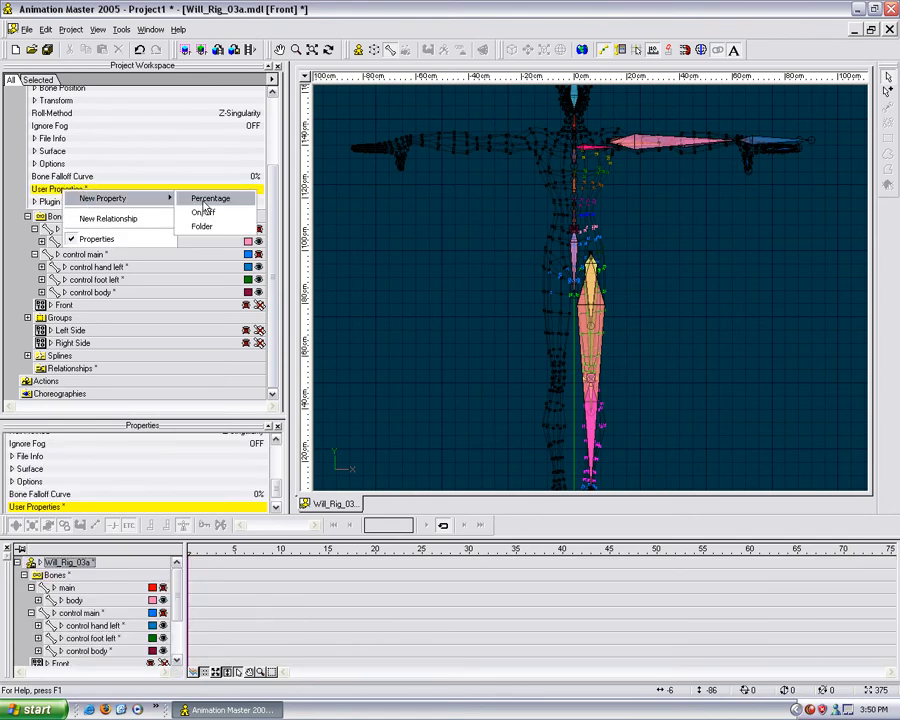
{"action": "left_click", "coordinate": [206, 199]}
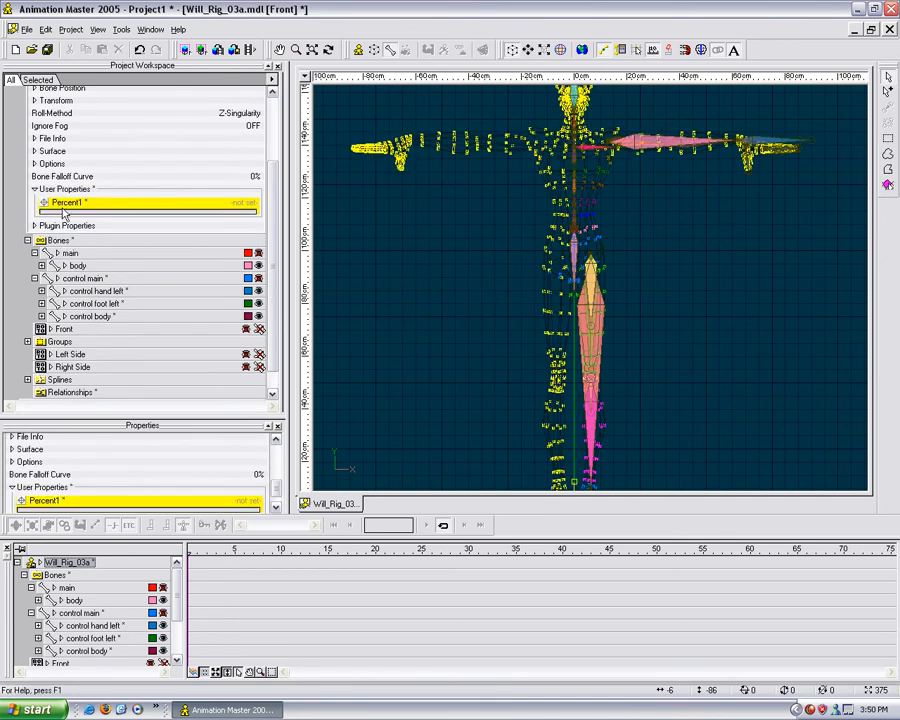
{"action": "right_click", "coordinate": [68, 204]}
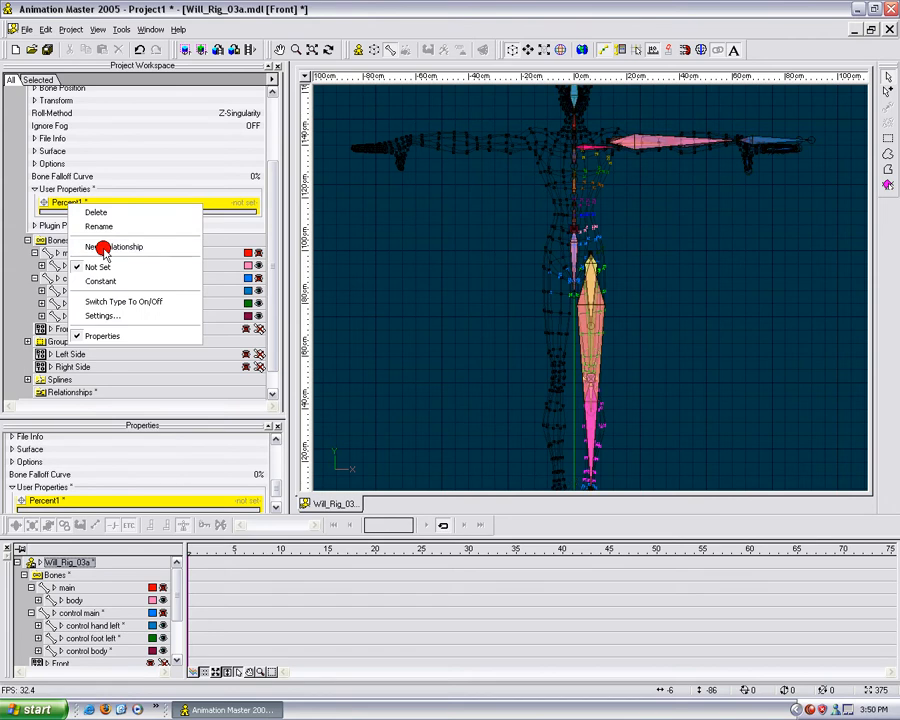
{"action": "left_click", "coordinate": [104, 249]}
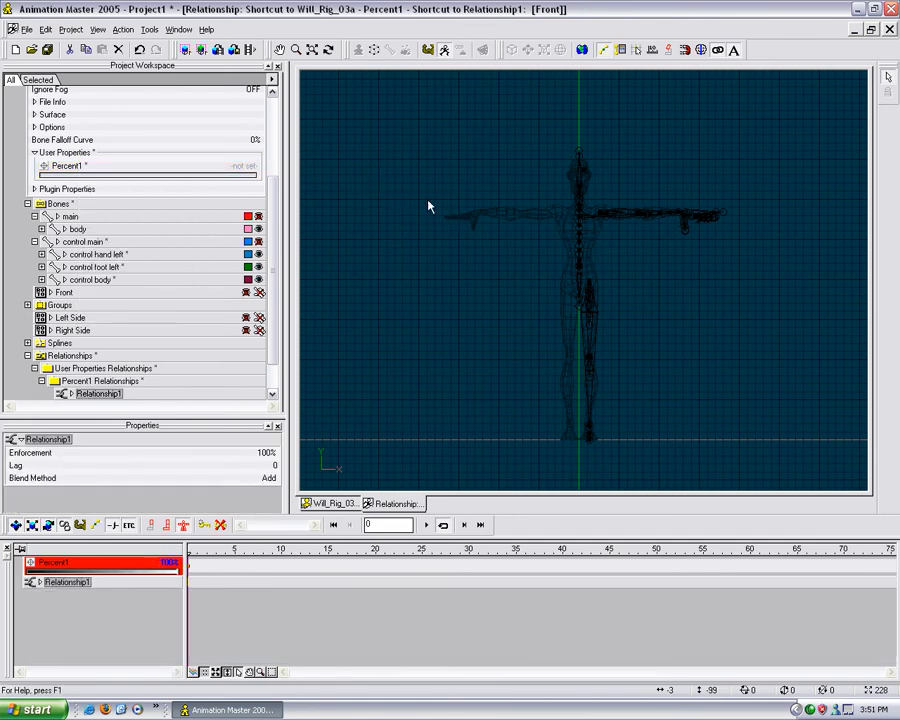
Display the model shaded and, seen from above, rotate the forearm left bone about 125° forward with Percent1 at 100%.
{"action": "scroll", "coordinate": [428, 201], "scroll_direction": "up", "scroll_amount": 2}
{"action": "scroll", "coordinate": [522, 223], "scroll_direction": "down", "scroll_amount": 1}
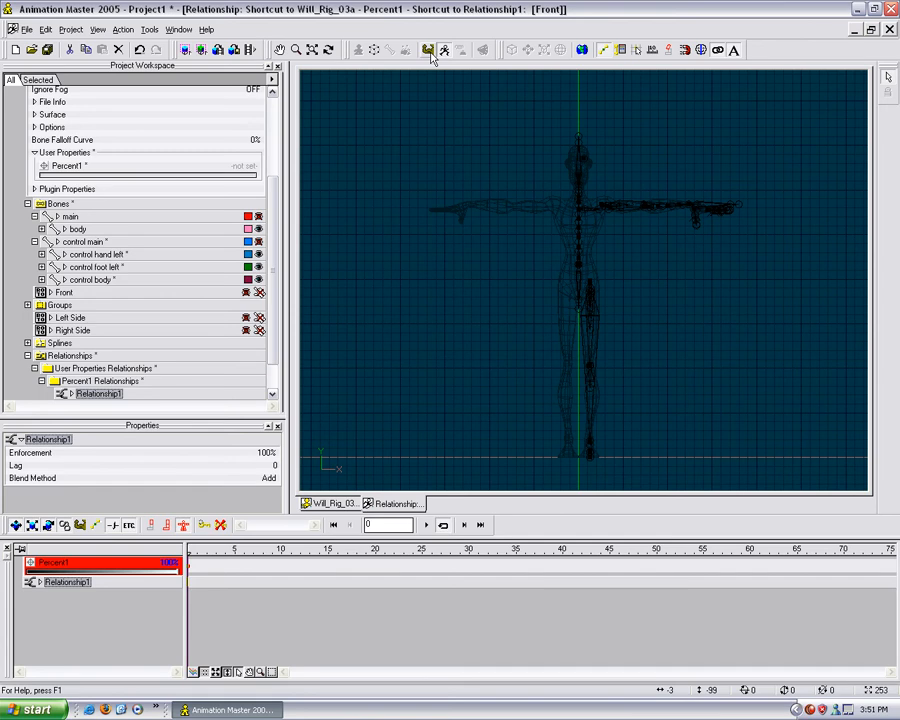
{"action": "scroll", "coordinate": [463, 238], "scroll_direction": "up", "scroll_amount": 1}
{"action": "middle_click_drag", "start_coordinate": [462, 234], "coordinate": [474, 302]}
{"action": "scroll", "coordinate": [463, 255], "scroll_direction": "up", "scroll_amount": 3}
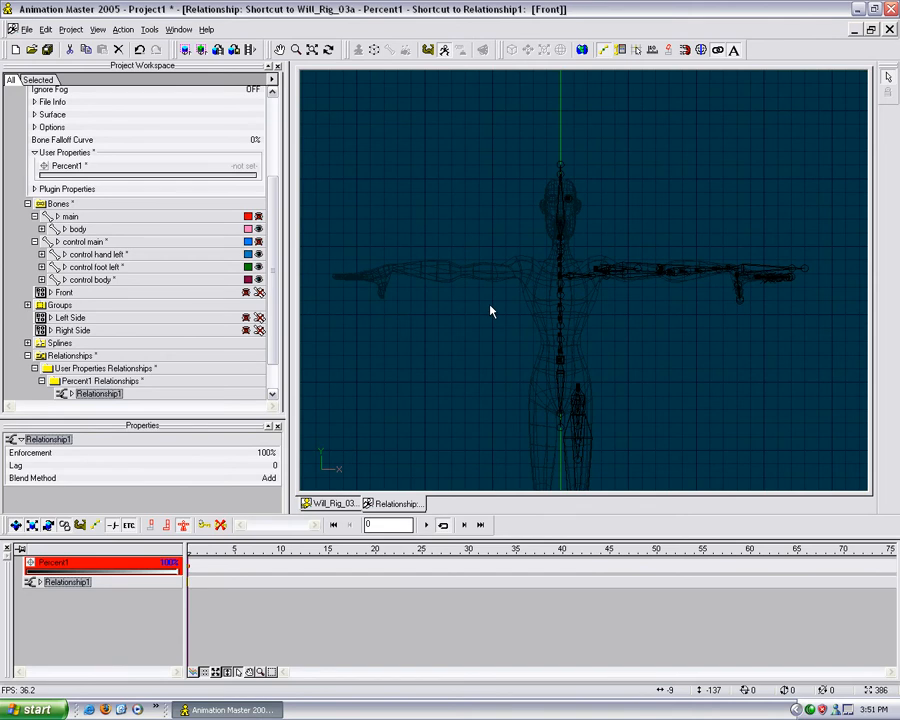
{"action": "key", "text": "0"}
{"action": "scroll", "coordinate": [584, 311], "scroll_direction": "up", "scroll_amount": 6}
{"action": "middle_click_drag", "start_coordinate": [492, 309], "coordinate": [613, 314]}
{"action": "middle_click_drag", "start_coordinate": [561, 261], "coordinate": [589, 265]}
{"action": "scroll", "coordinate": [589, 264], "scroll_direction": "up", "scroll_amount": 3}
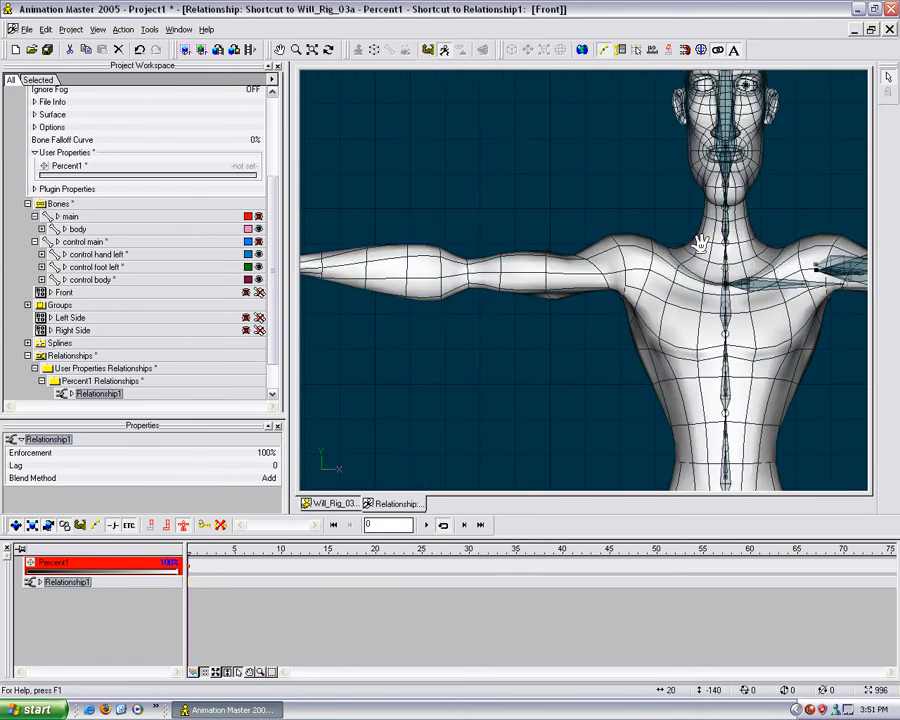
{"action": "middle_click_drag", "start_coordinate": [700, 243], "coordinate": [347, 243]}
{"action": "middle_click_drag", "start_coordinate": [661, 280], "coordinate": [645, 277]}
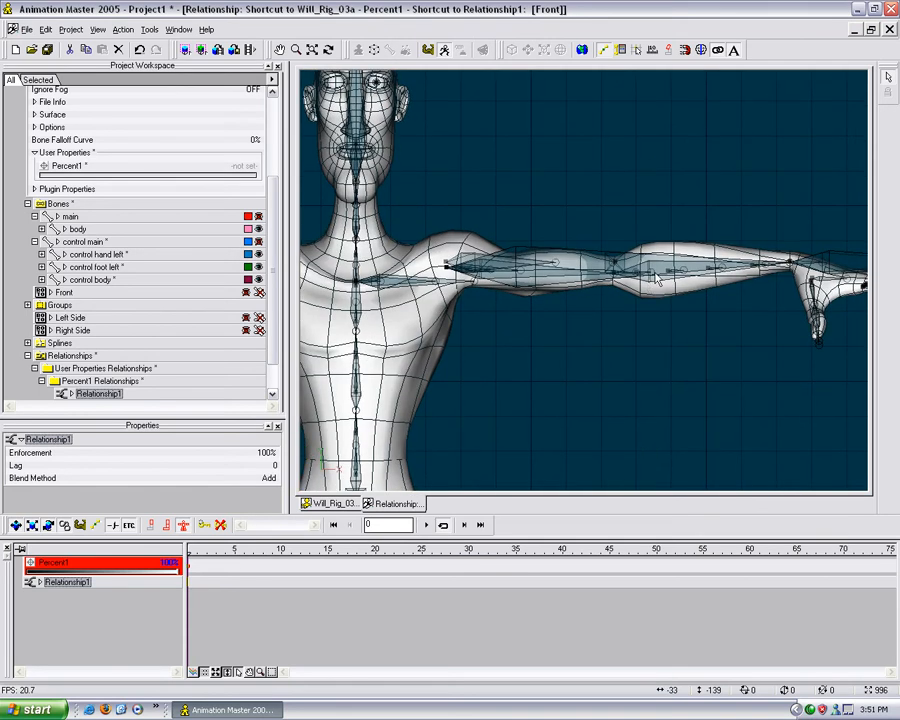
{"action": "key", "text": "5"}
{"action": "middle_click_drag", "start_coordinate": [615, 377], "coordinate": [492, 320]}
{"action": "scroll", "coordinate": [492, 320], "scroll_direction": "up", "scroll_amount": 10}
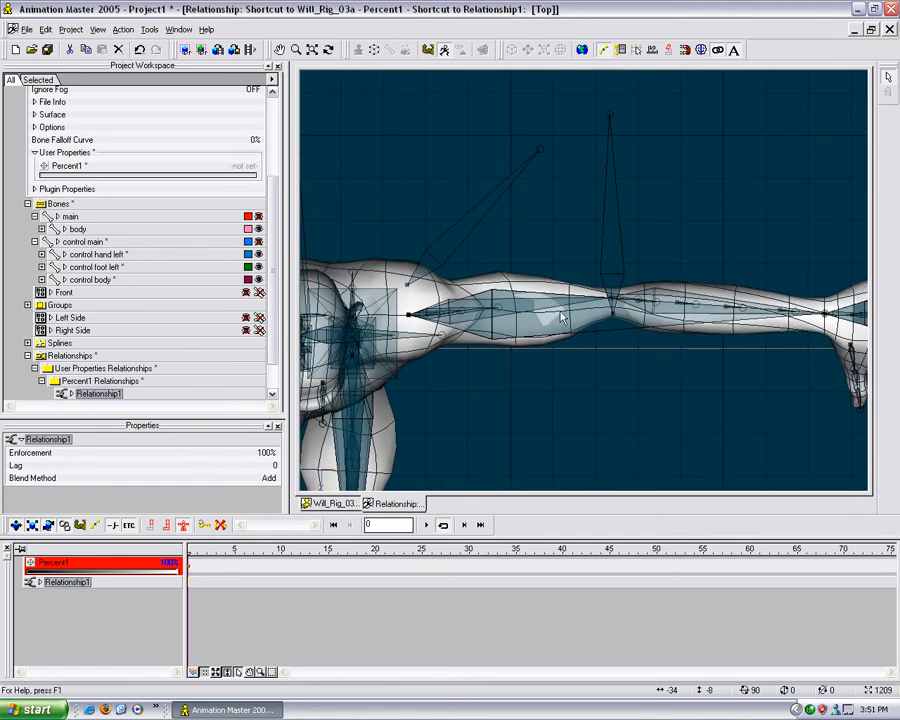
{"action": "middle_click_drag", "start_coordinate": [615, 424], "coordinate": [615, 346]}
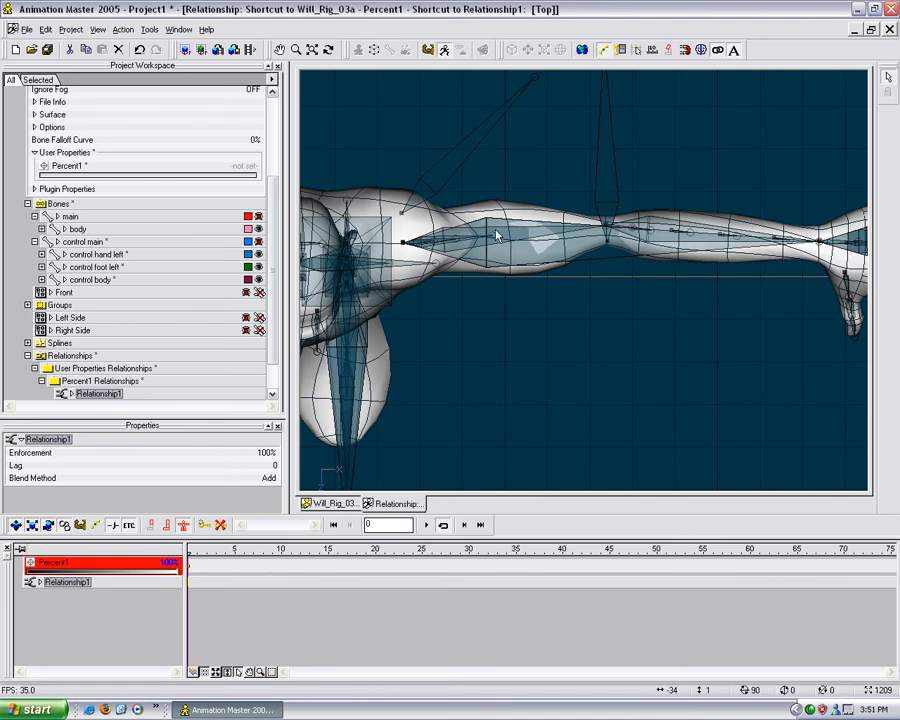
{"action": "left_click", "coordinate": [610, 228]}
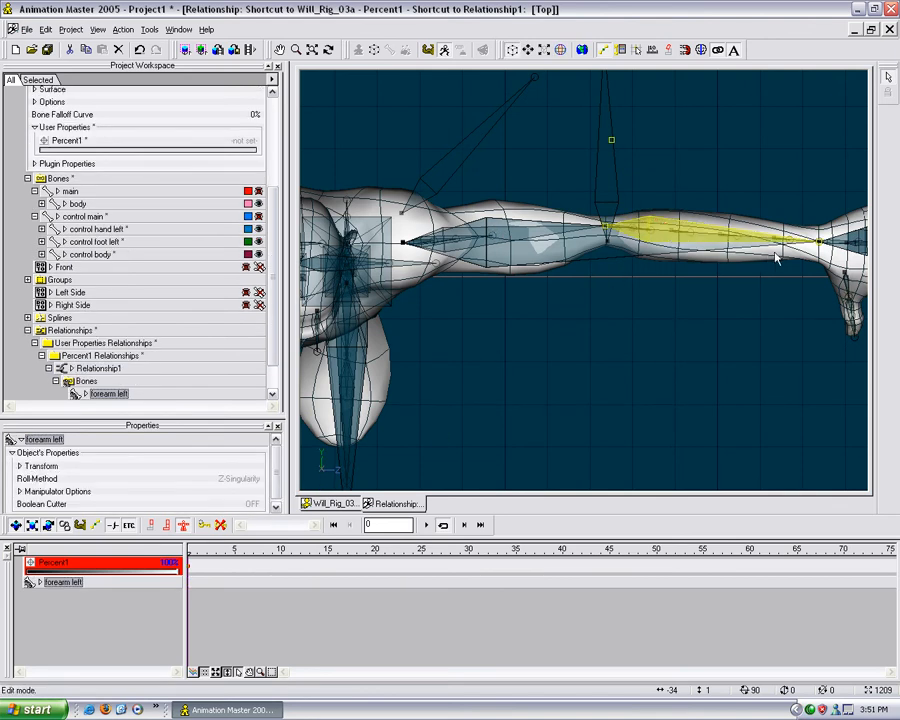
{"action": "key", "text": "r"}
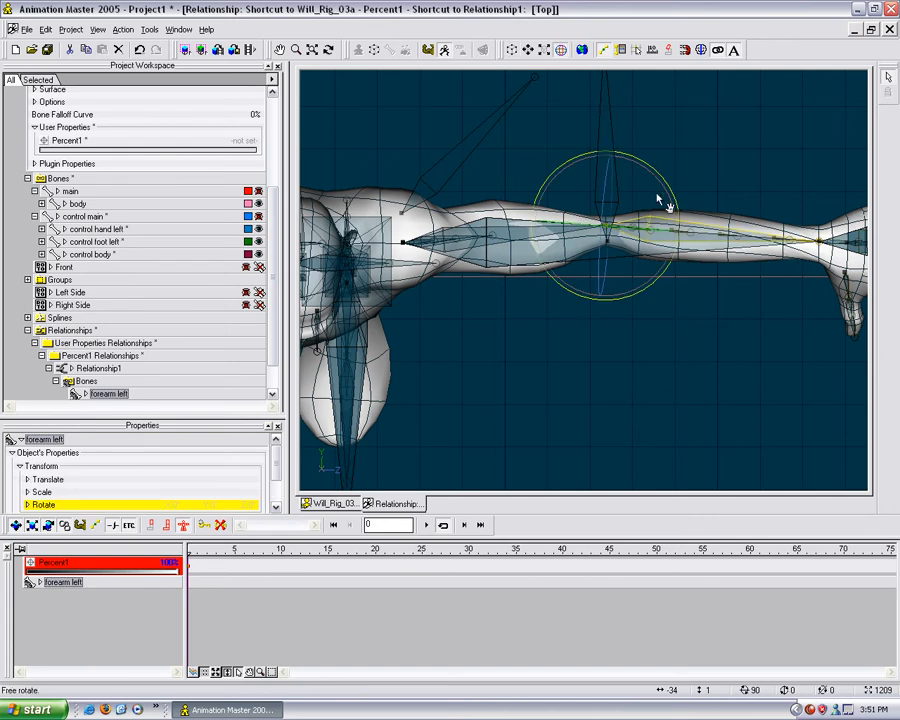
{"action": "mouse_move", "coordinate": [672, 204]}
{"action": "left_mouse_down"}
{"action": "mouse_move", "coordinate": [669, 225]}
{"action": "mouse_move", "coordinate": [639, 257]}
{"action": "mouse_move", "coordinate": [601, 257]}
{"action": "left_mouse_up"}
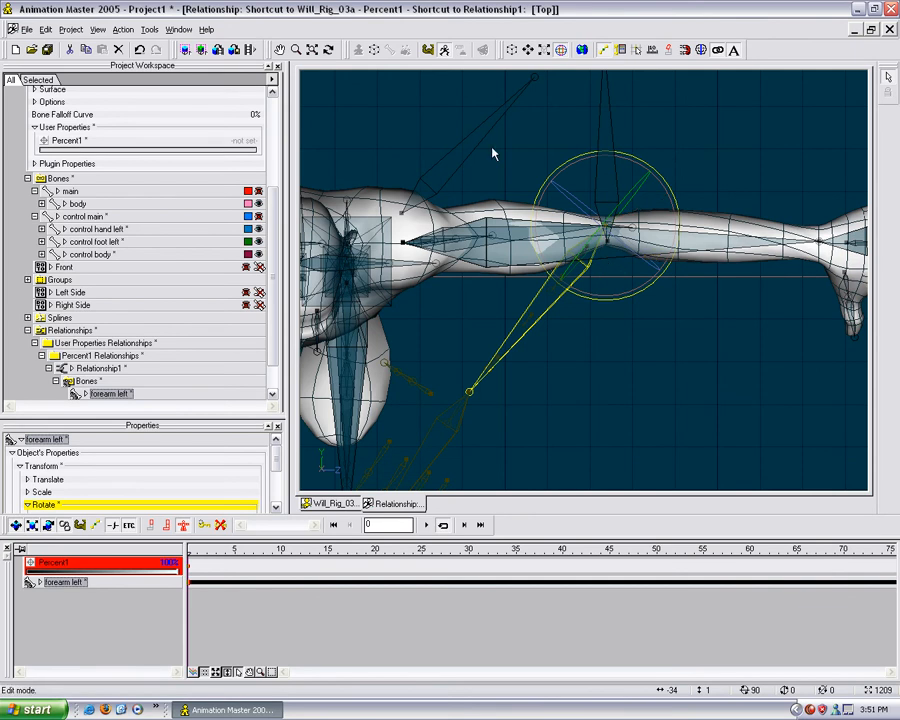
Examine the forearm left bone in the Will_Rig_03a model window, outside the relationship, and return to the Percent1 relationship.
{"action": "left_click", "coordinate": [323, 508]}
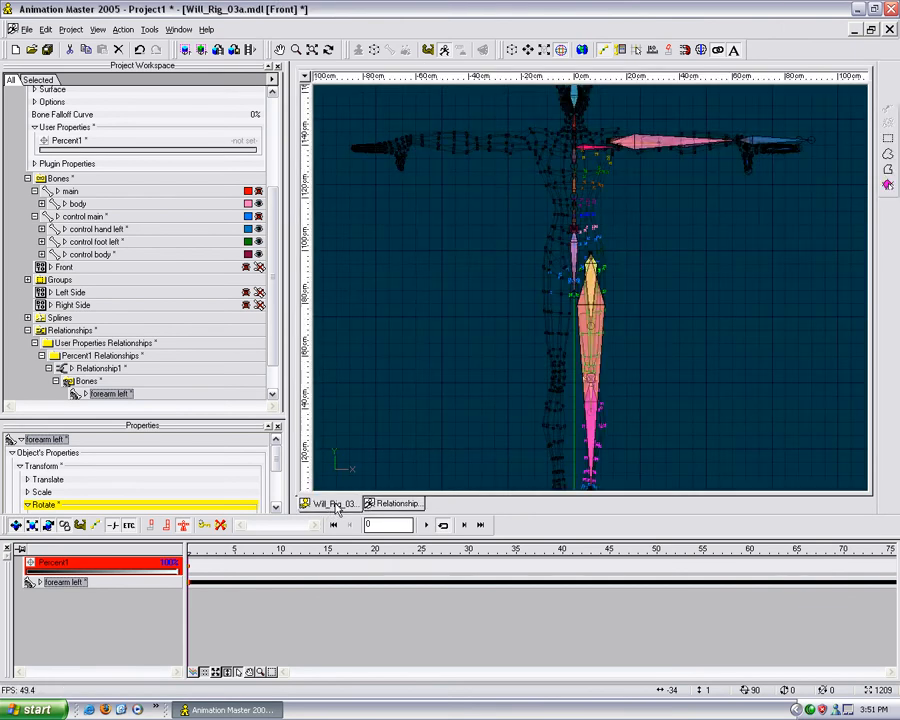
{"action": "middle_click_drag", "start_coordinate": [665, 356], "coordinate": [585, 488]}
{"action": "scroll", "coordinate": [653, 408], "scroll_direction": "up", "scroll_amount": 2}
{"action": "middle_click_drag", "start_coordinate": [690, 314], "coordinate": [638, 348]}
{"action": "scroll", "coordinate": [638, 348], "scroll_direction": "up", "scroll_amount": 3}
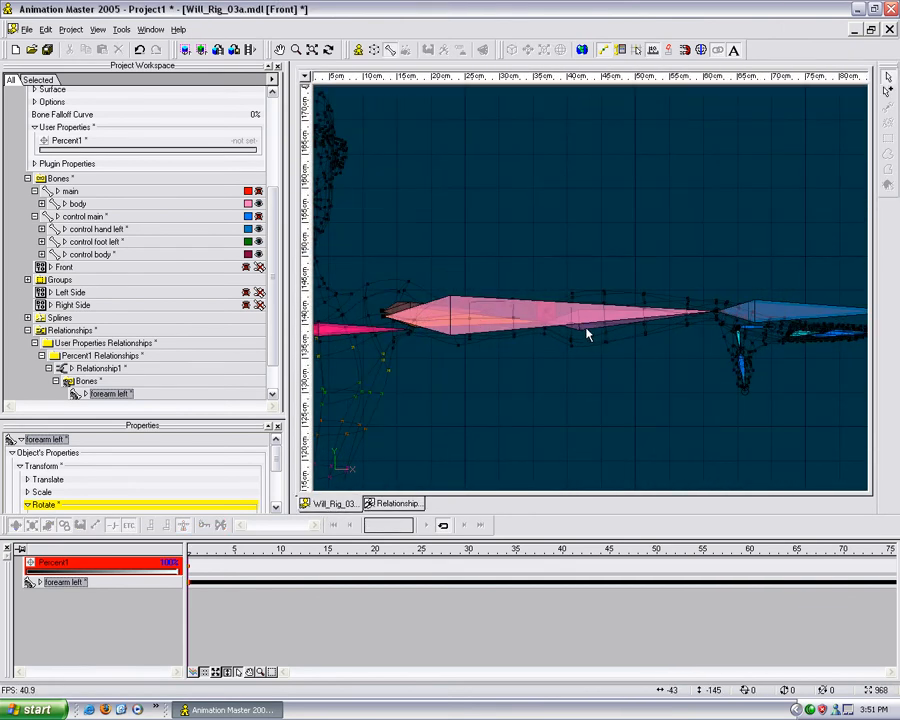
{"action": "left_click", "coordinate": [587, 329]}
{"action": "scroll", "coordinate": [587, 329], "scroll_direction": "down", "scroll_amount": 4}
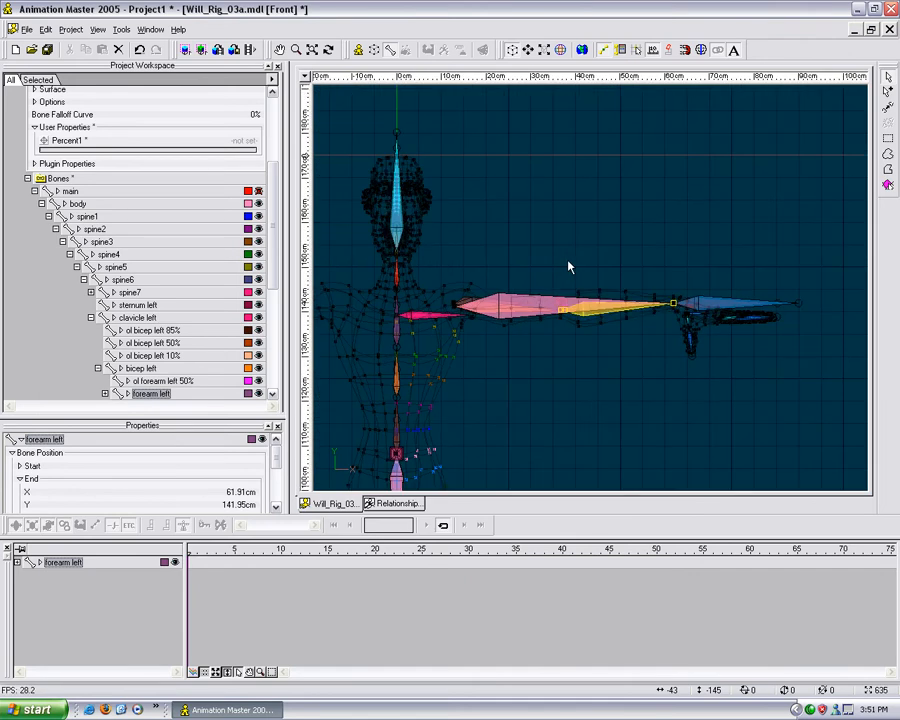
{"action": "left_click", "coordinate": [385, 503]}
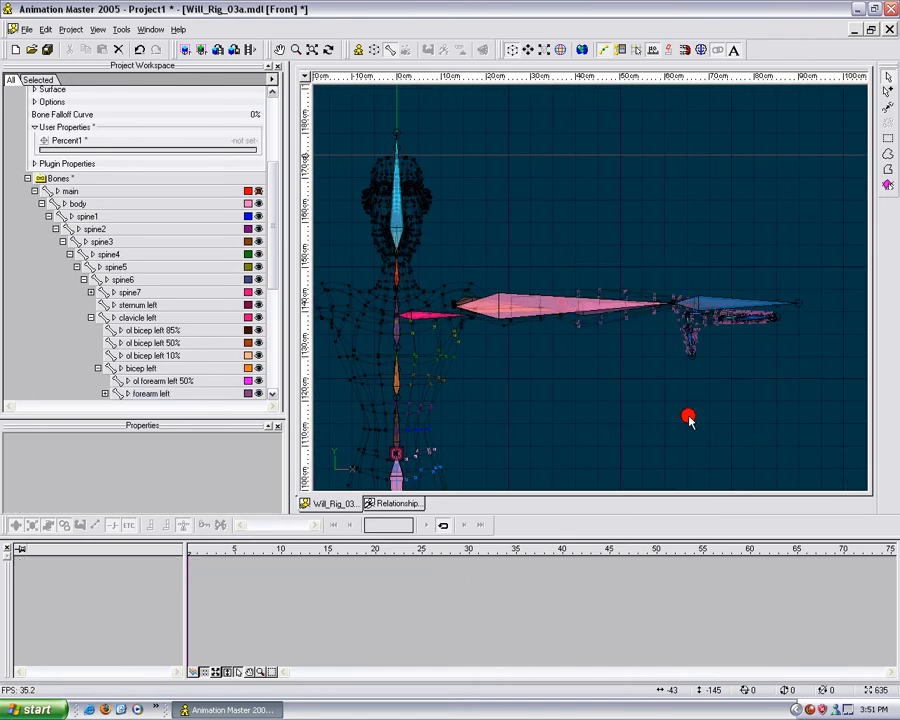
{"action": "scroll", "coordinate": [592, 360], "scroll_direction": "down", "scroll_amount": 2}
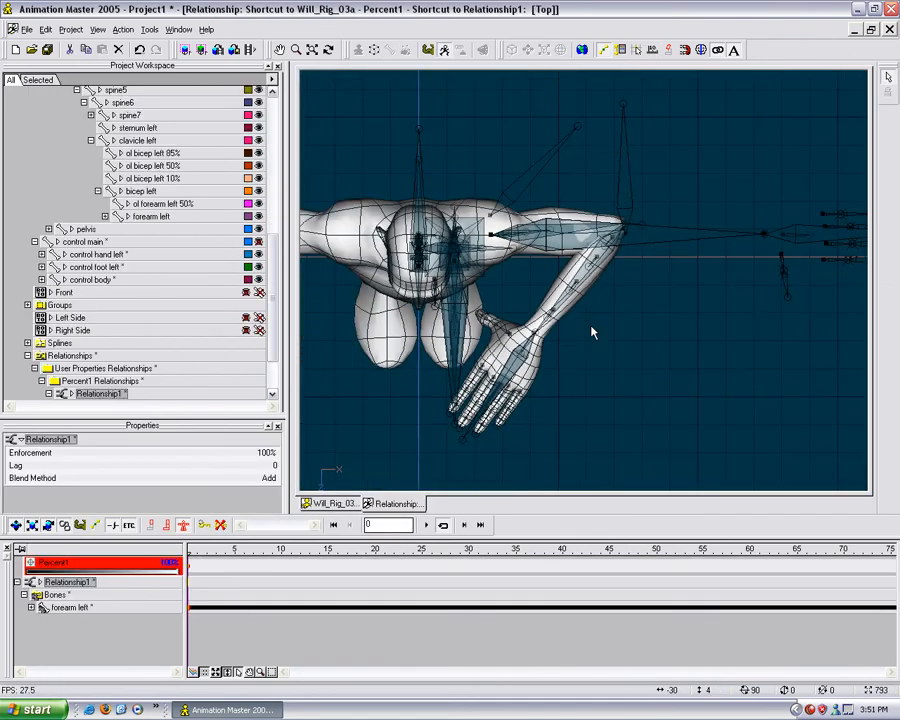
Switch to muscle mode in wireframe and adjust the control points around the middle of the left upper arm.
{"action": "scroll", "coordinate": [640, 345], "scroll_direction": "up", "scroll_amount": 4}
{"action": "left_click_drag", "start_coordinate": [580, 395], "coordinate": [630, 372]}
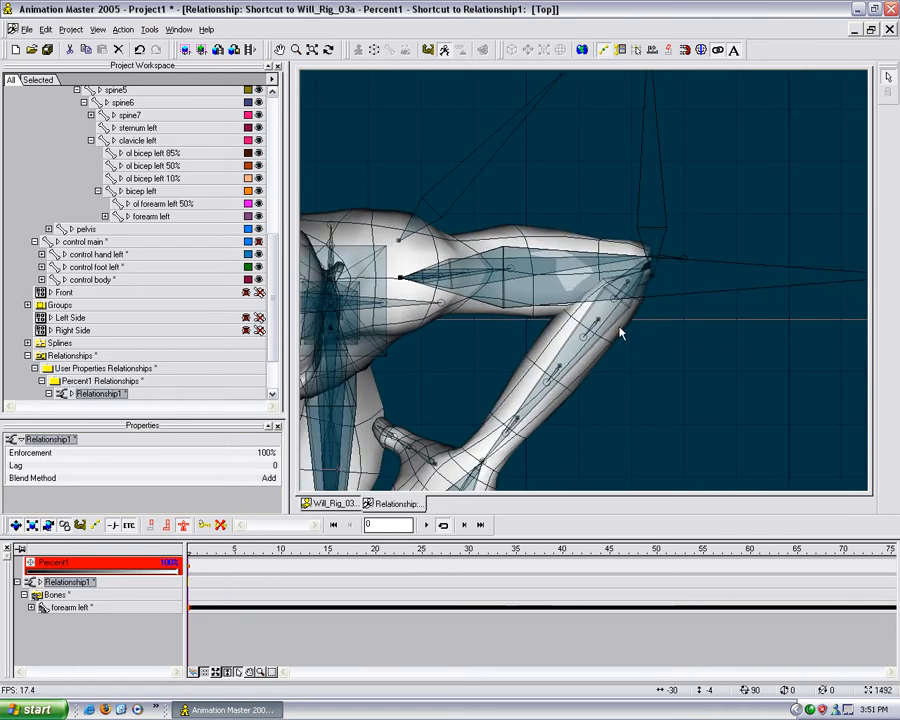
{"action": "left_click", "coordinate": [444, 49]}
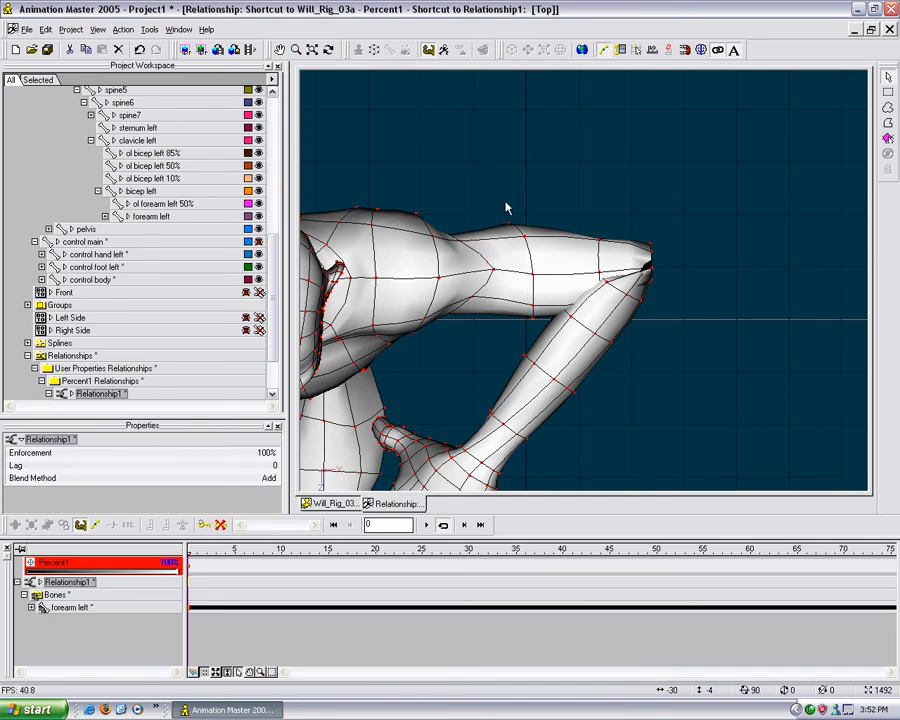
{"action": "key", "text": "4"}
{"action": "mouse_move", "coordinate": [502, 200]}
{"action": "left_mouse_down"}
{"action": "mouse_move", "coordinate": [552, 347]}
{"action": "mouse_move", "coordinate": [519, 322]}
{"action": "left_mouse_up"}
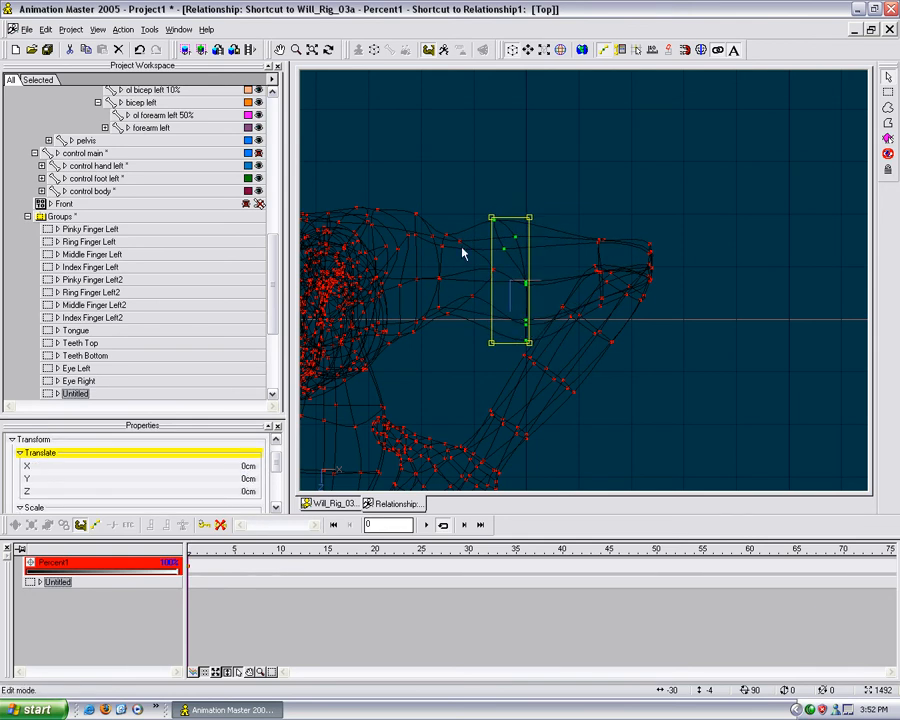
Enlarge the ring of control points nearer the shoulder on the left upper arm to bulge the bicep.
{"action": "left_click", "coordinate": [462, 241]}
{"action": "key", "text": "comma"}
{"action": "left_click_drag", "start_coordinate": [497, 234], "coordinate": [503, 229]}
{"action": "left_click", "coordinate": [466, 231]}
{"action": "left_click", "coordinate": [464, 237]}
{"action": "left_click_drag", "start_coordinate": [476, 238], "coordinate": [477, 243]}
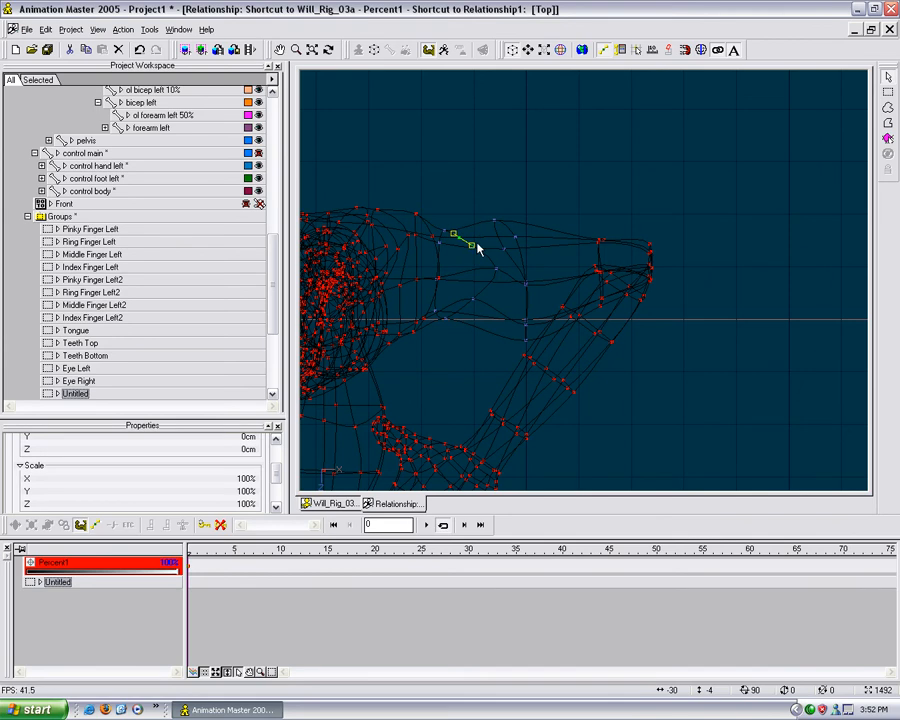
{"action": "key", "text": "comma"}
{"action": "key", "text": "s"}
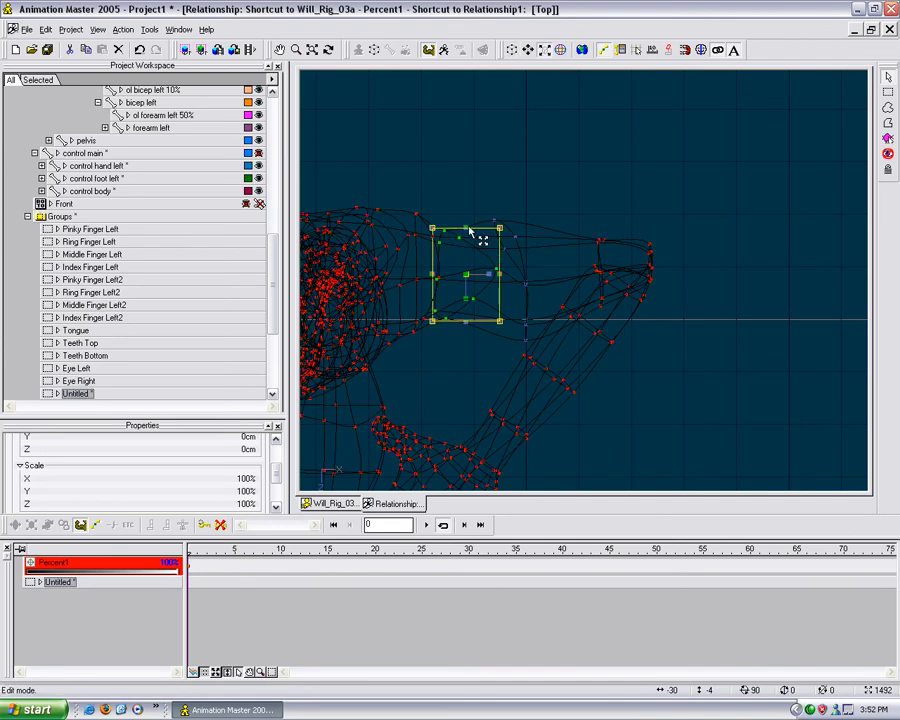
{"action": "left_click_drag", "start_coordinate": [467, 222], "coordinate": [468, 218]}
{"action": "left_click", "coordinate": [502, 202]}
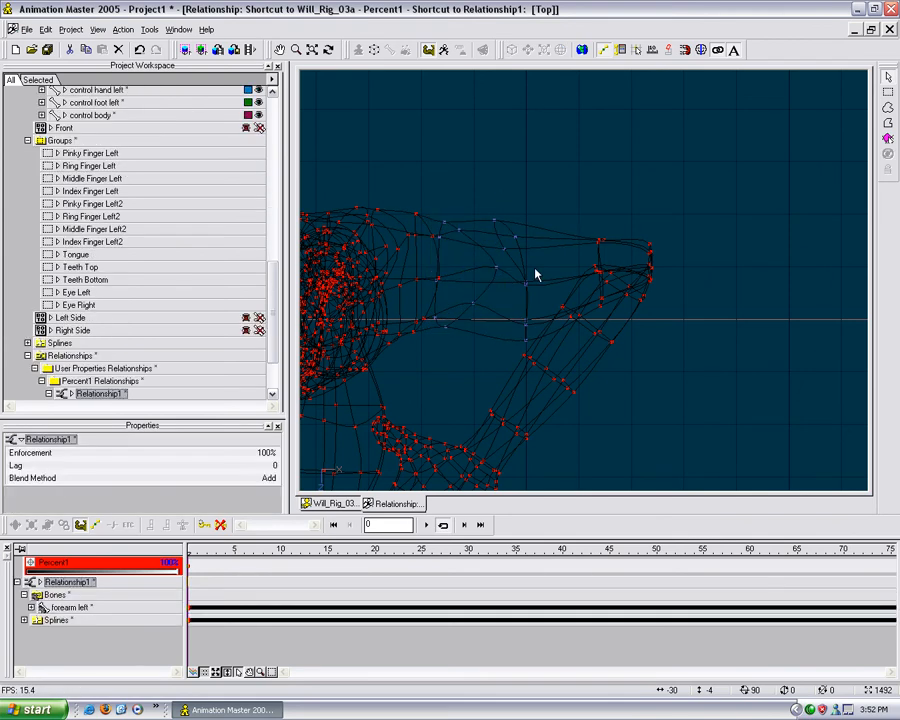
Return to skeletal mode and lower Percent1 to 92% to test the combined bone and muscle relationship.
{"action": "left_click", "coordinate": [444, 50]}
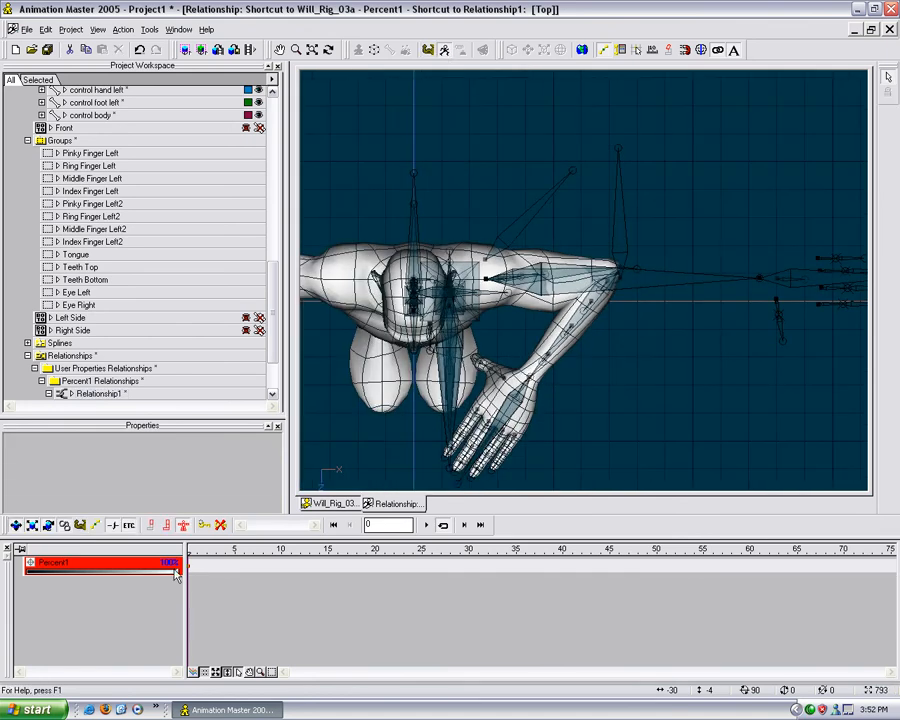
{"action": "mouse_move", "coordinate": [177, 573]}
{"action": "left_mouse_down"}
{"action": "mouse_move", "coordinate": [66, 583]}
{"action": "mouse_move", "coordinate": [145, 583]}
{"action": "mouse_move", "coordinate": [112, 587]}
{"action": "mouse_move", "coordinate": [125, 593]}
{"action": "mouse_move", "coordinate": [133, 587]}
{"action": "mouse_move", "coordinate": [60, 589]}
{"action": "mouse_move", "coordinate": [168, 585]}
{"action": "mouse_move", "coordinate": [30, 590]}
{"action": "mouse_move", "coordinate": [170, 586]}
{"action": "mouse_move", "coordinate": [32, 579]}
{"action": "mouse_move", "coordinate": [165, 585]}
{"action": "mouse_move", "coordinate": [32, 578]}
{"action": "mouse_move", "coordinate": [95, 581]}
{"action": "mouse_move", "coordinate": [155, 565]}
{"action": "mouse_move", "coordinate": [62, 565]}
{"action": "mouse_move", "coordinate": [115, 574]}
{"action": "mouse_move", "coordinate": [34, 570]}
{"action": "mouse_move", "coordinate": [167, 587]}
{"action": "left_mouse_up"}
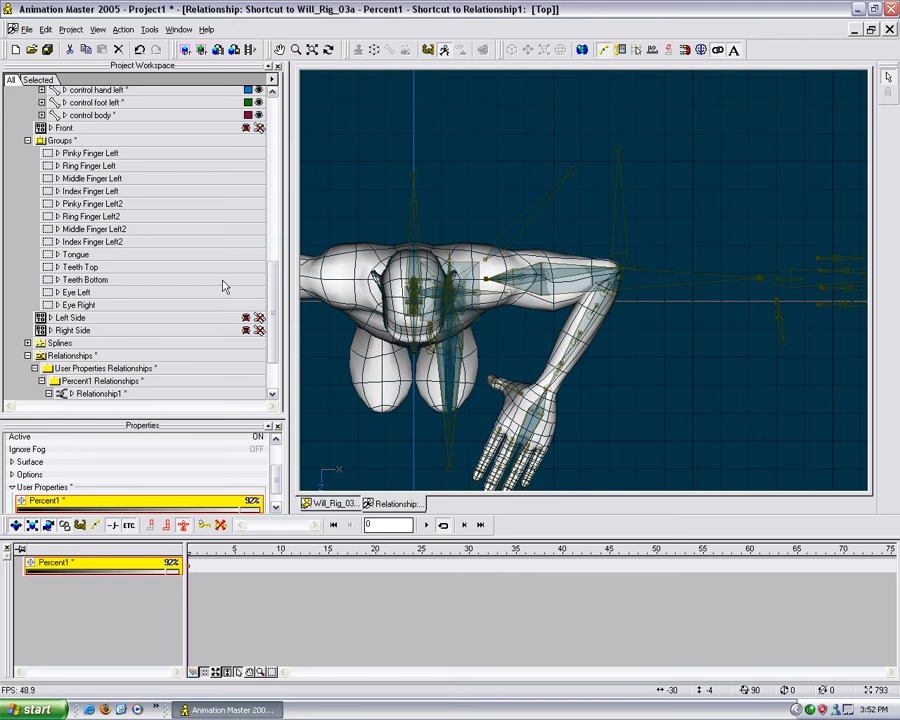
{"action": "left_click_drag", "start_coordinate": [276, 305], "coordinate": [295, 155]}
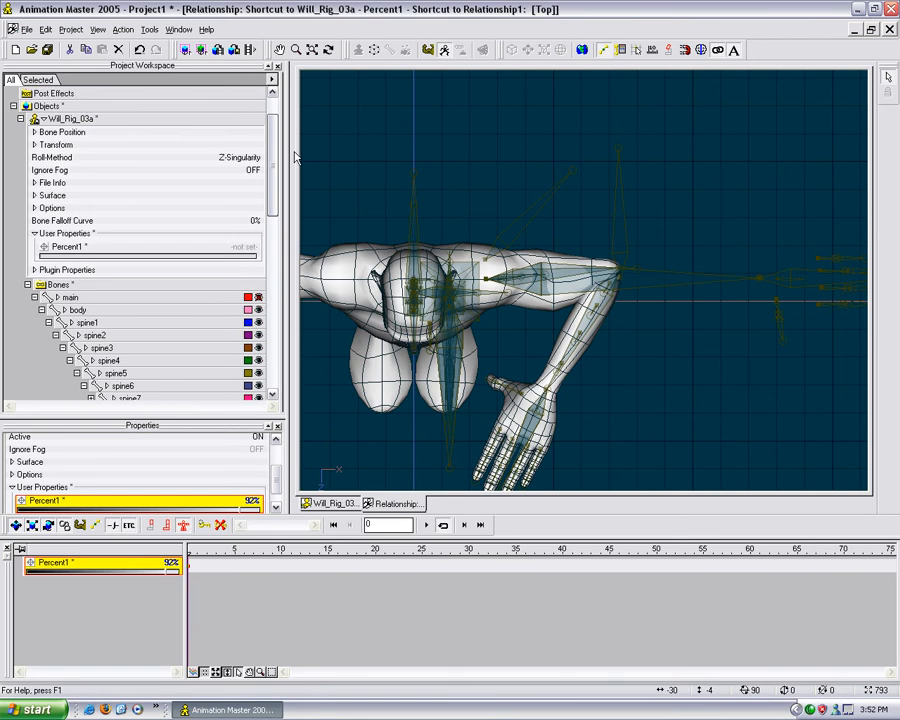
Start a new project without saving the changes to the current one.
{"action": "left_click", "coordinate": [74, 31]}
{"action": "left_click", "coordinate": [75, 47]}
{"action": "left_click", "coordinate": [450, 374]}
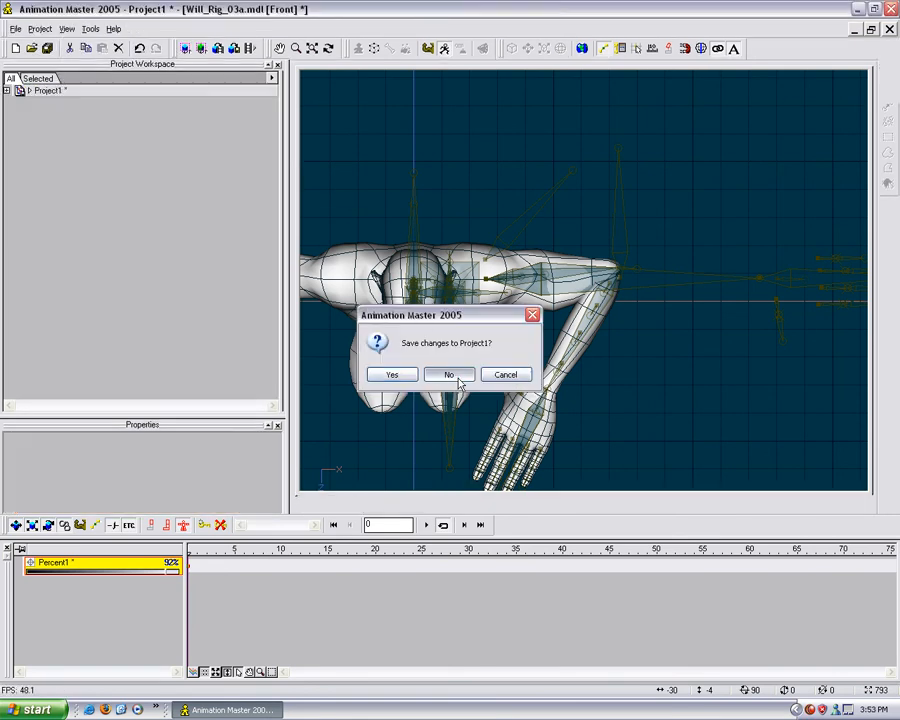
Import the Will_Rig_03a.mdl model from the Models folder into the project's Objects.
{"action": "right_click", "coordinate": [45, 152]}
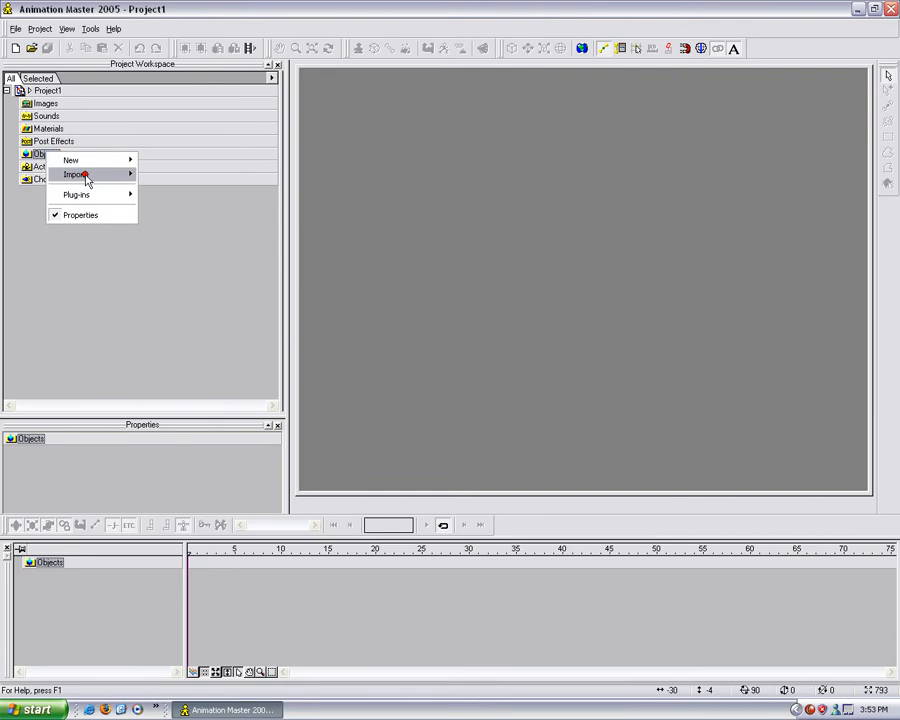
{"action": "mouse_move", "coordinate": [80, 172]}
{"action": "left_click", "coordinate": [210, 173]}
{"action": "left_click", "coordinate": [258, 99]}
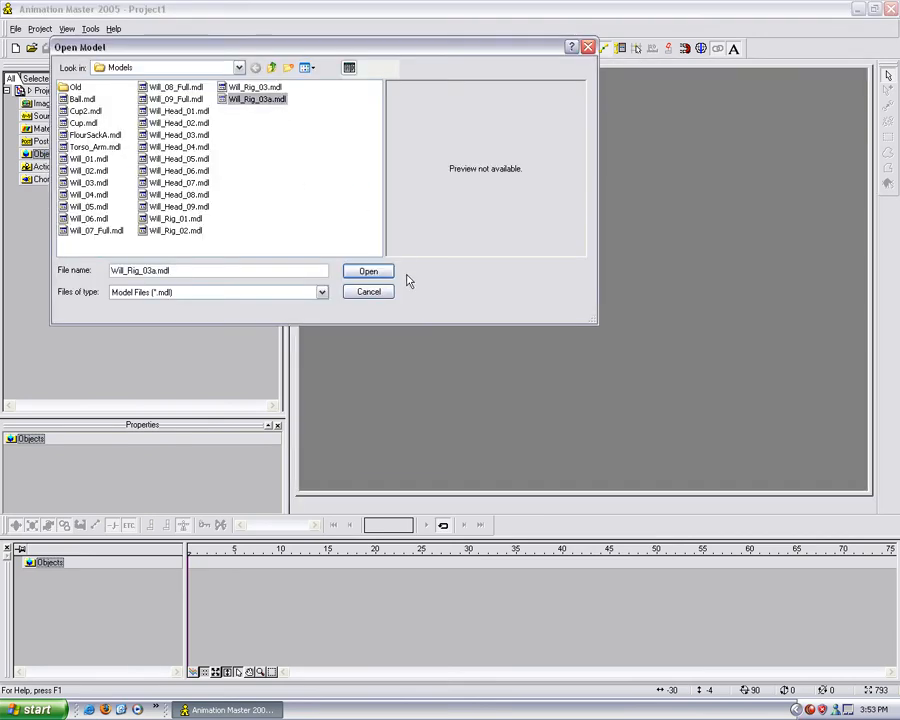
{"action": "left_click", "coordinate": [383, 271]}
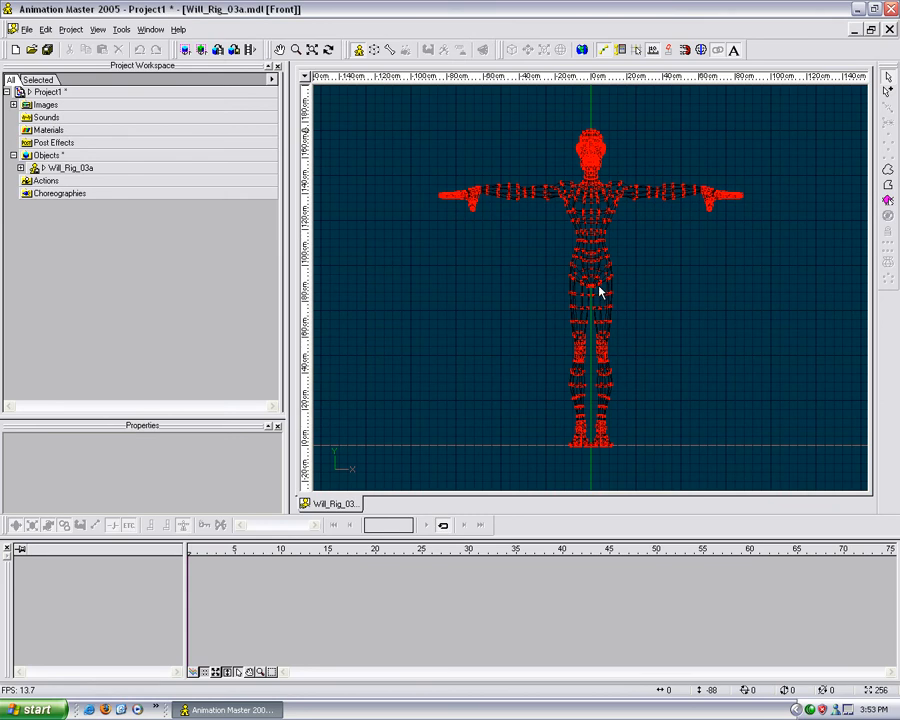
Show the model in Bones mode and shrink the timeline area to enlarge the modeling view.
{"action": "left_click", "coordinate": [389, 51]}
{"action": "key", "text": "m"}
{"action": "left_click_drag", "start_coordinate": [628, 254], "coordinate": [614, 372]}
{"action": "key", "text": "z"}
{"action": "scroll", "coordinate": [625, 232], "scroll_direction": "up", "scroll_amount": 3}
{"action": "middle_click_drag", "start_coordinate": [613, 367], "coordinate": [625, 265]}
{"action": "scroll", "coordinate": [625, 265], "scroll_direction": "down", "scroll_amount": 5}
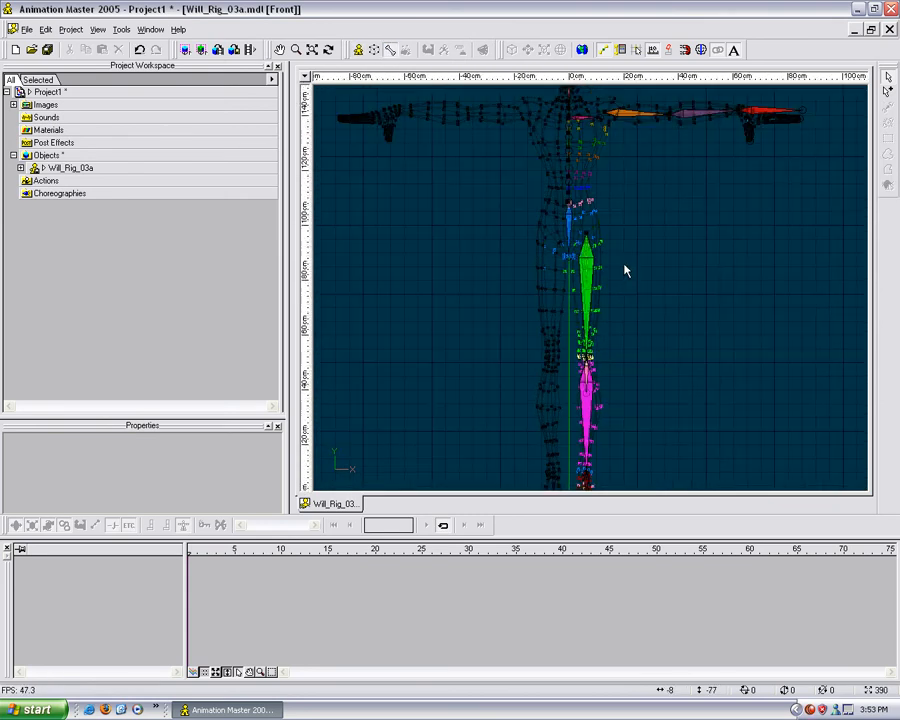
{"action": "middle_click_drag", "start_coordinate": [634, 315], "coordinate": [637, 310]}
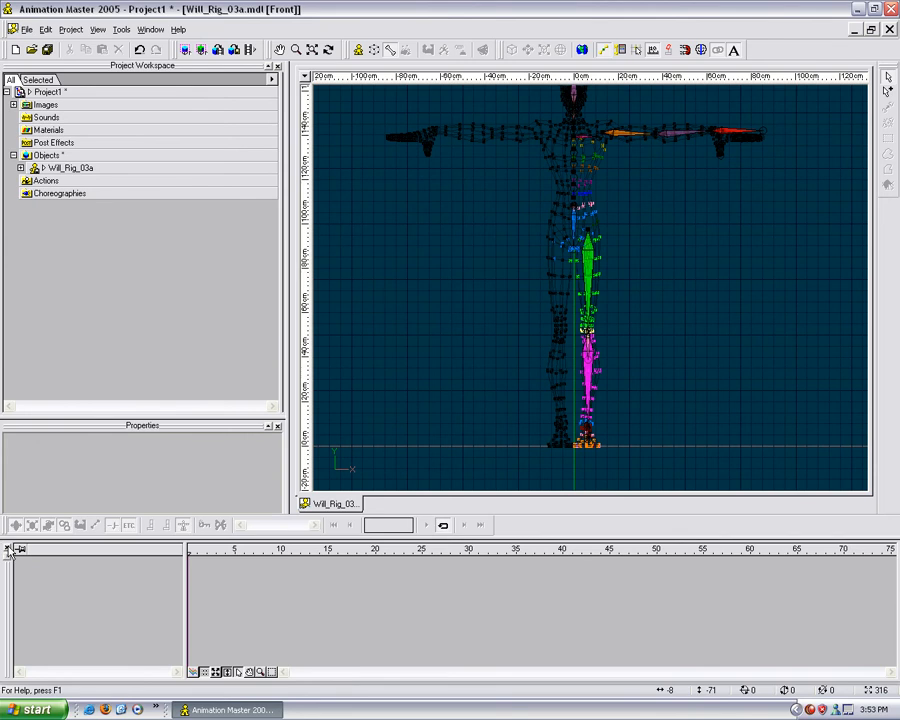
{"action": "left_click_drag", "start_coordinate": [8, 551], "coordinate": [34, 622]}
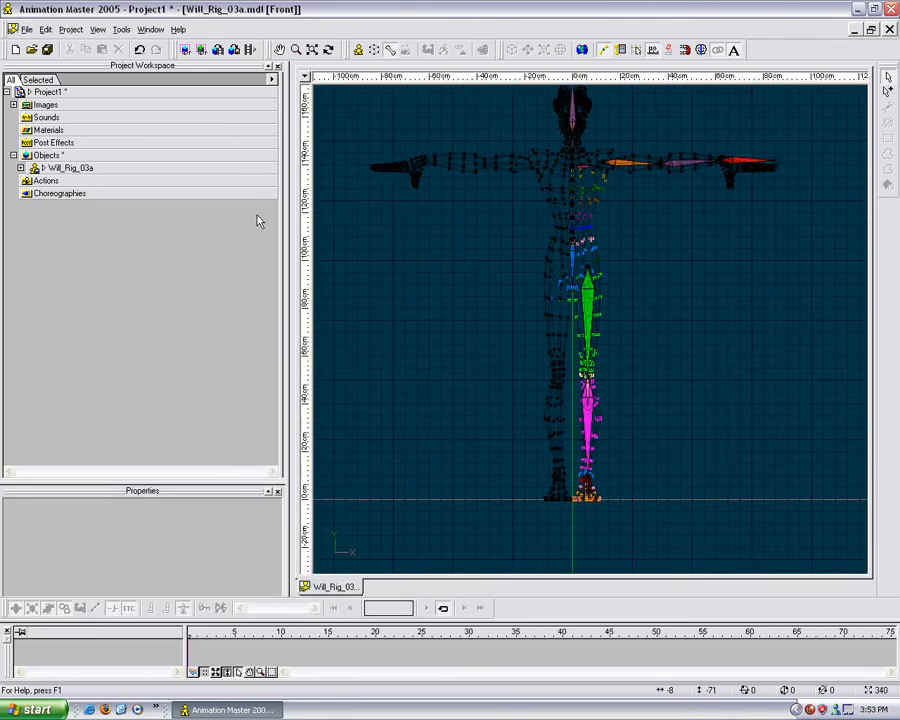
Create a new On/Off pose on the Will_Rig_03a model.
{"action": "left_click", "coordinate": [43, 168]}
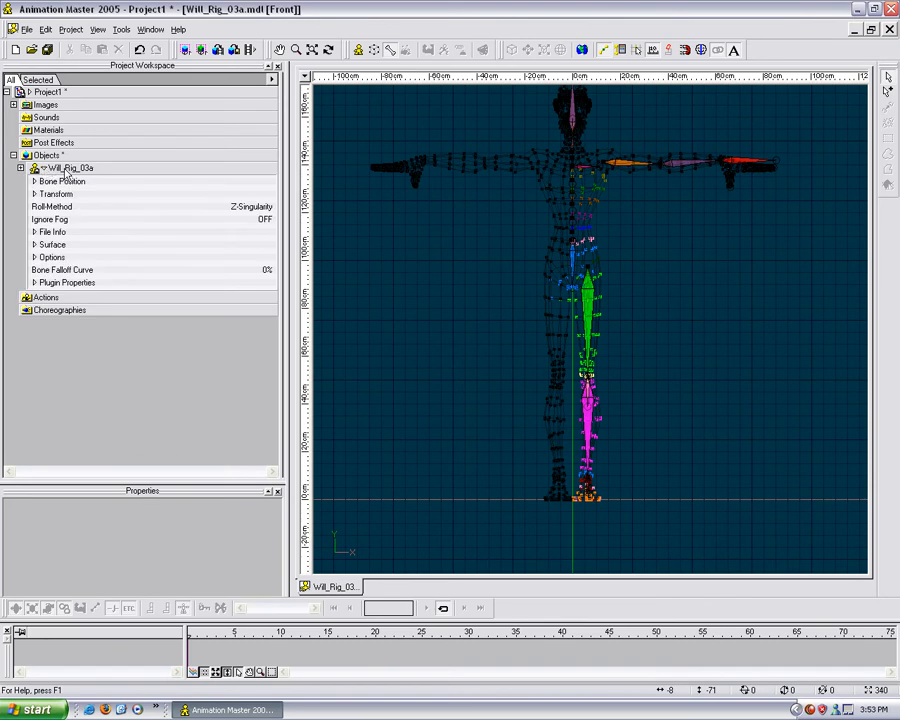
{"action": "left_click", "coordinate": [42, 169]}
{"action": "left_click", "coordinate": [42, 169]}
{"action": "right_click", "coordinate": [67, 169]}
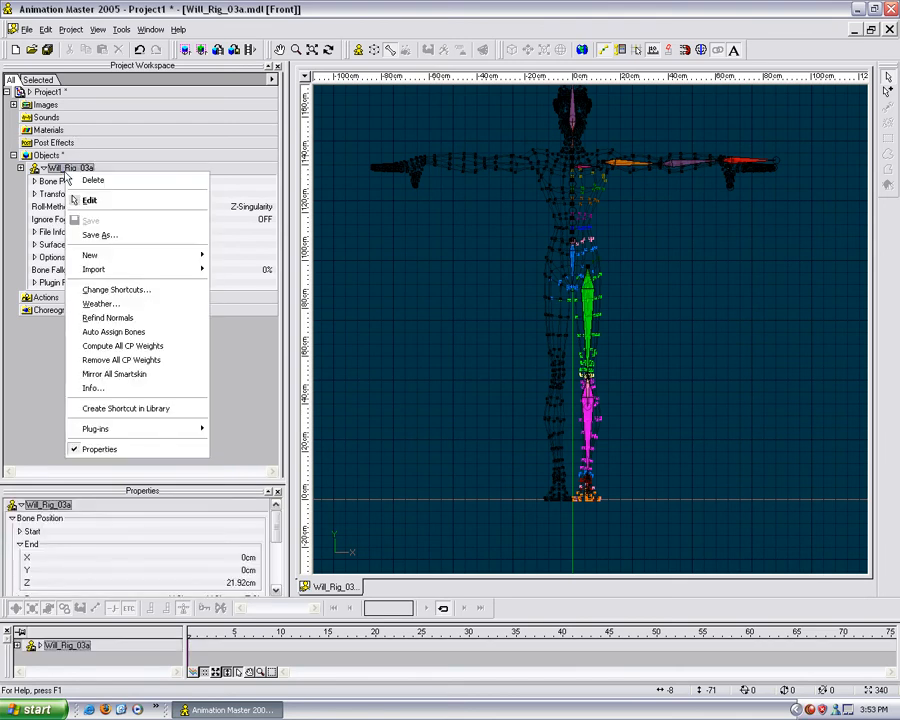
{"action": "left_click", "coordinate": [124, 254]}
{"action": "mouse_move", "coordinate": [295, 285]}
{"action": "left_click", "coordinate": [342, 298]}
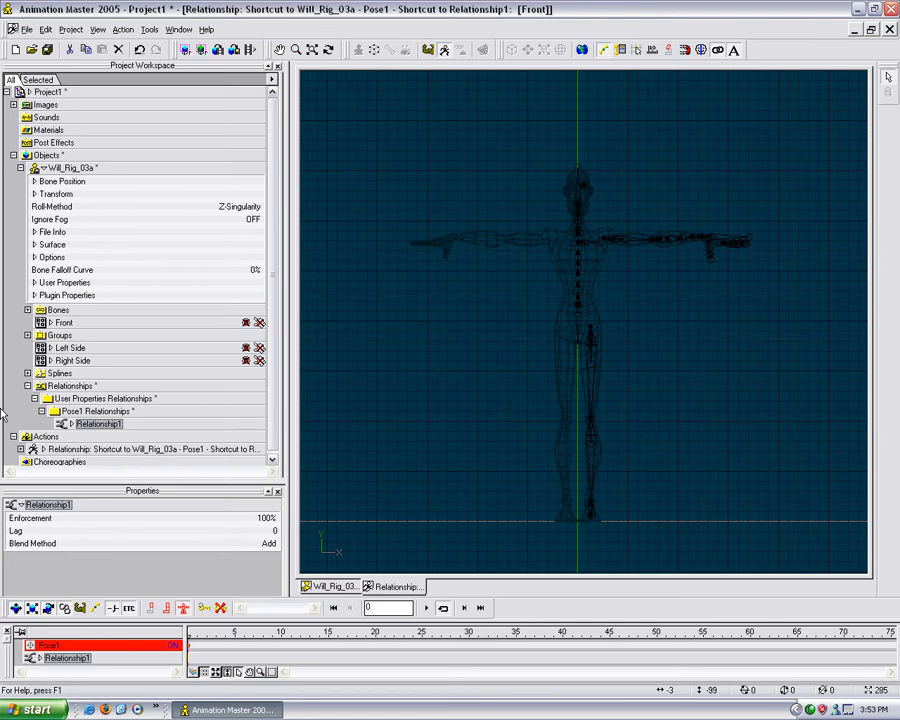
Add a folder to the User Properties of Will_Rig_03a and name it Constraints.
{"action": "left_click", "coordinate": [35, 284]}
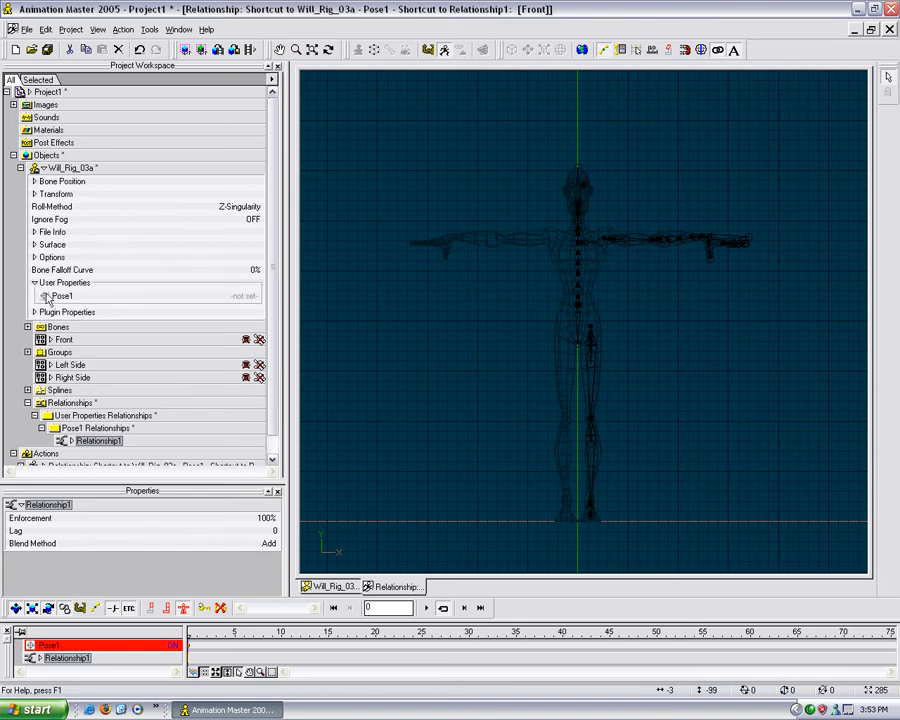
{"action": "left_click", "coordinate": [46, 296]}
{"action": "right_click", "coordinate": [62, 297]}
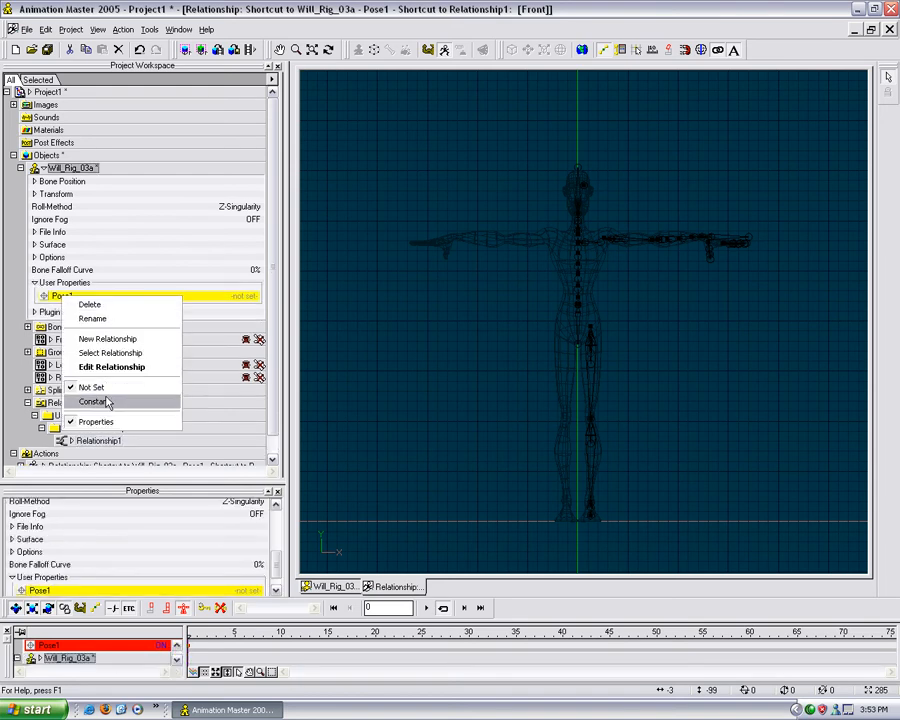
{"action": "right_click", "coordinate": [71, 287]}
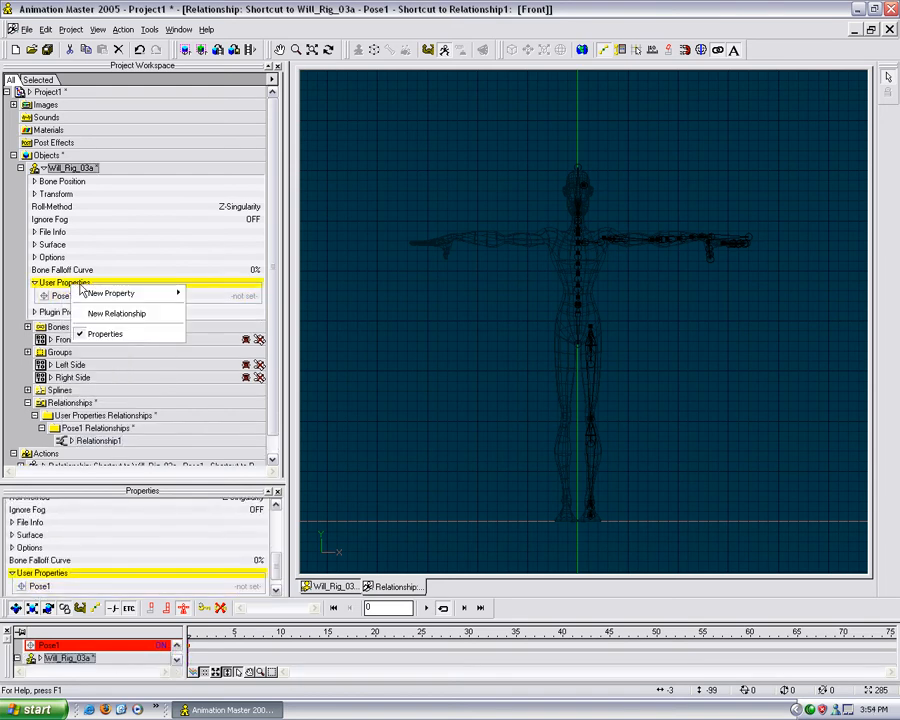
{"action": "mouse_move", "coordinate": [130, 293]}
{"action": "left_click", "coordinate": [236, 320]}
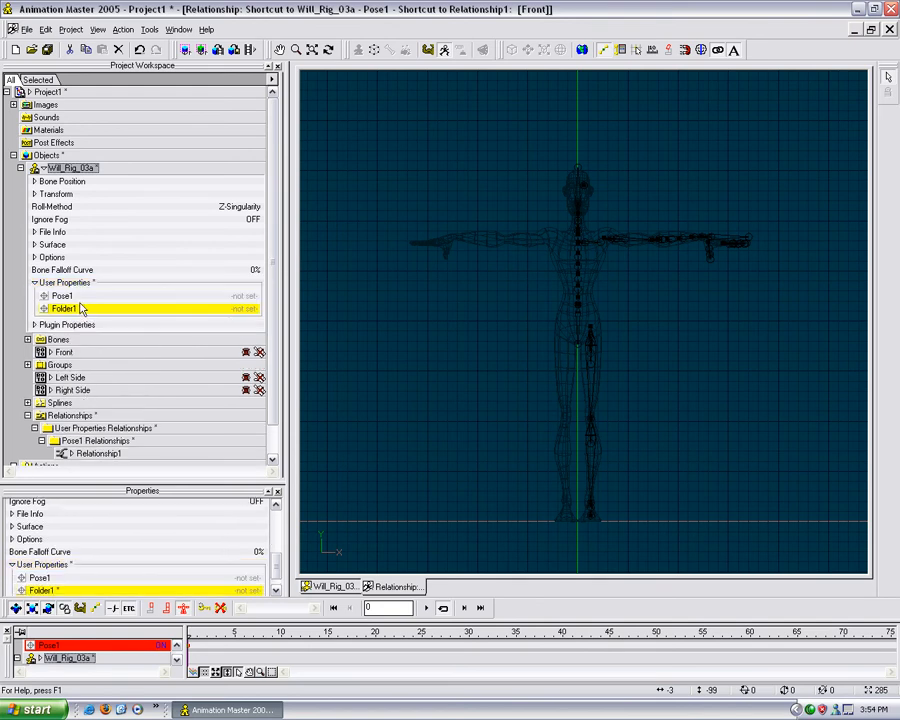
{"action": "right_click", "coordinate": [60, 308]}
{"action": "left_click", "coordinate": [80, 325]}
{"action": "type", "text": "Constraints"}
{"action": "key", "text": "Return"}
Move Pose1 into the Constraints folder and rename it Control Constraints.
{"action": "mouse_move", "coordinate": [44, 296]}
{"action": "left_mouse_down"}
{"action": "mouse_move", "coordinate": [43, 308]}
{"action": "mouse_move", "coordinate": [54, 311]}
{"action": "left_mouse_up"}
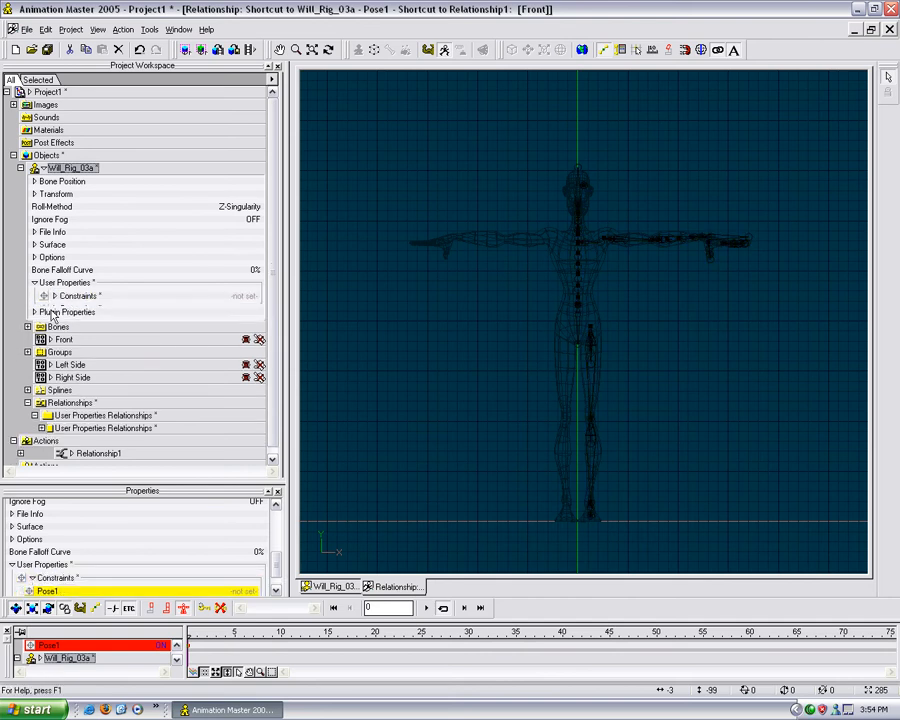
{"action": "left_click", "coordinate": [55, 297]}
{"action": "right_click", "coordinate": [70, 317]}
{"action": "left_click", "coordinate": [100, 333]}
{"action": "type", "text": "Control Constraints"}
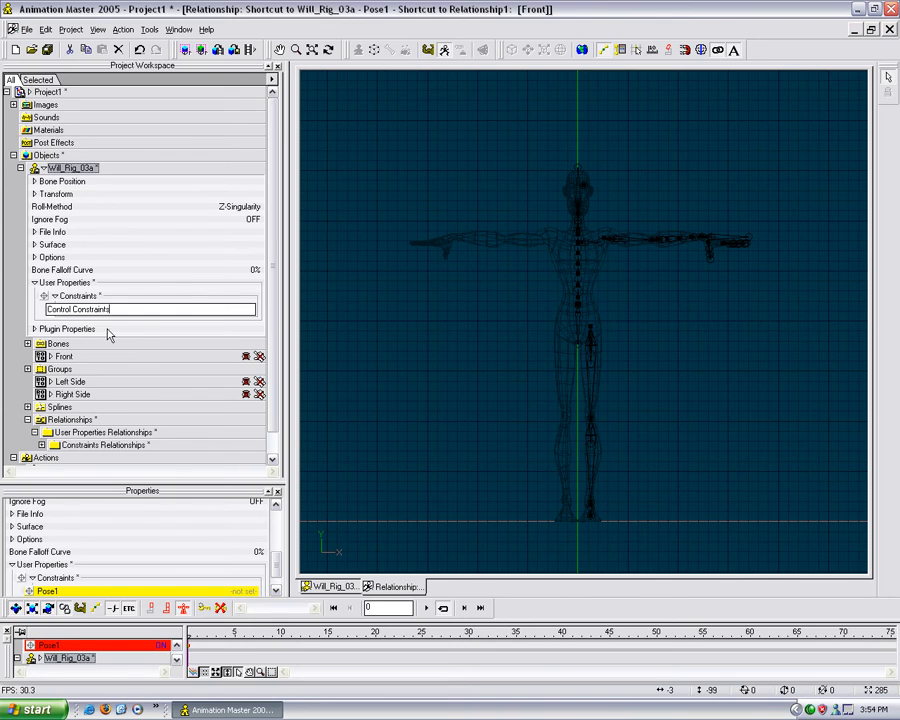
{"action": "key", "text": "Return"}
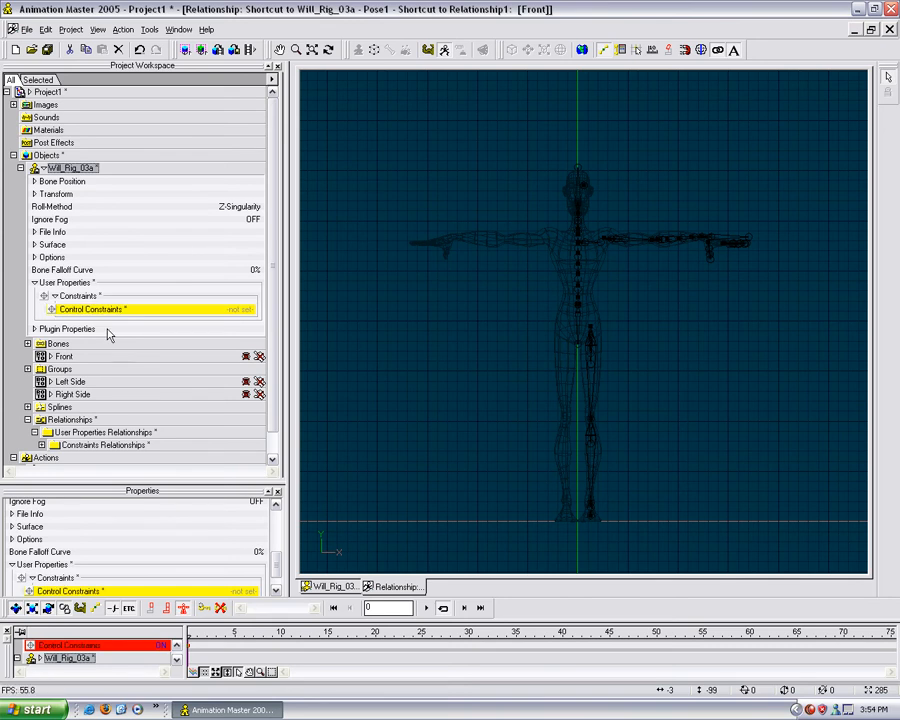
{"action": "right_click", "coordinate": [110, 317]}
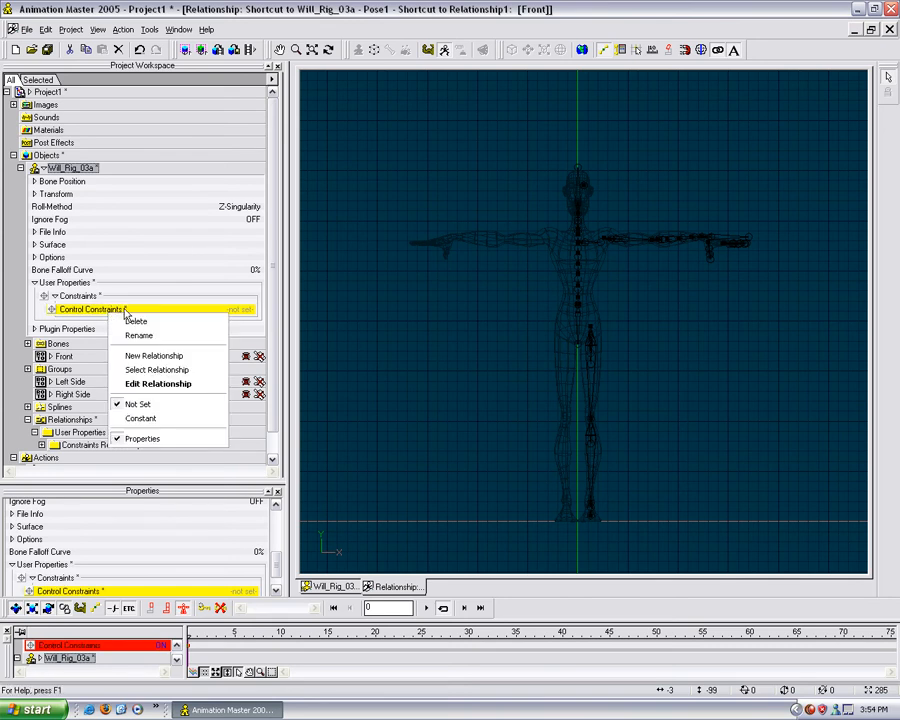
{"action": "left_click", "coordinate": [158, 383]}
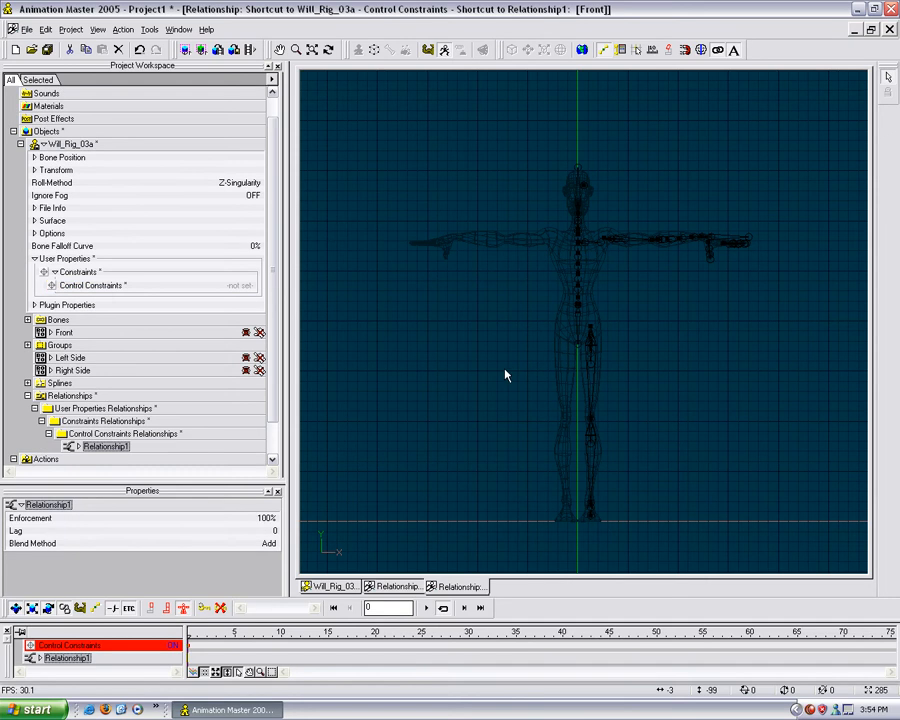
{"action": "left_click", "coordinate": [890, 30]}
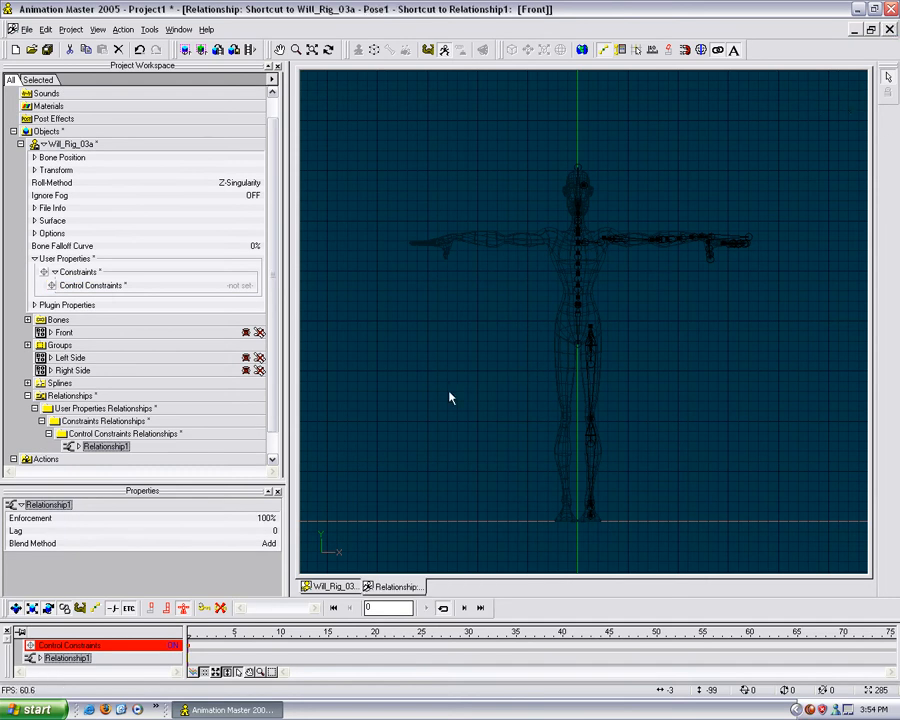
Show the rig from the right and expand the full hierarchy beneath the control main bone of Will_Rig_03a.
{"action": "key", "text": "4"}
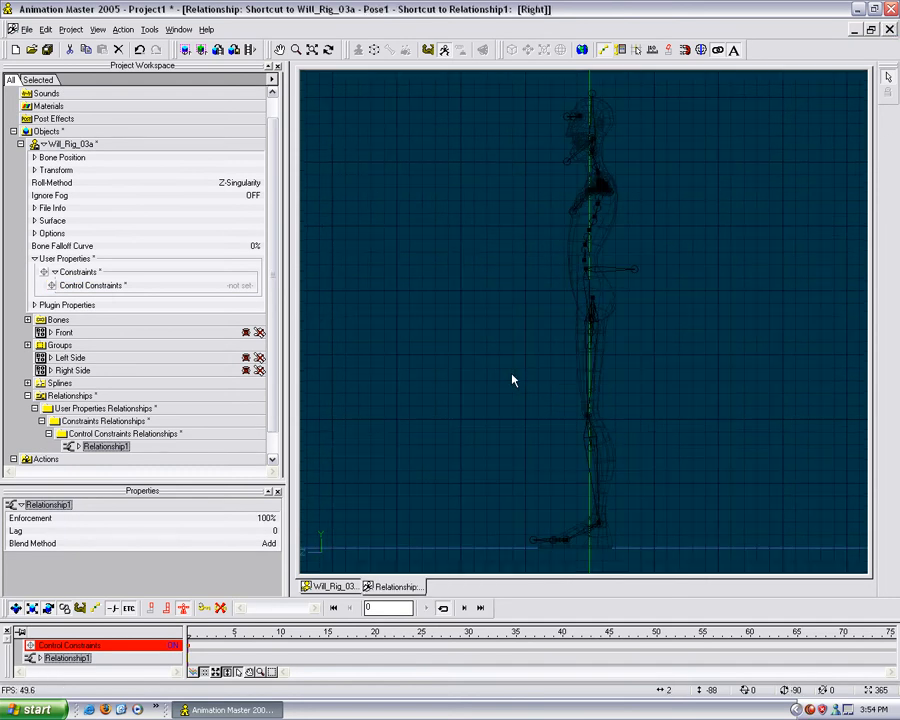
{"action": "middle_click_drag", "start_coordinate": [519, 425], "coordinate": [497, 393]}
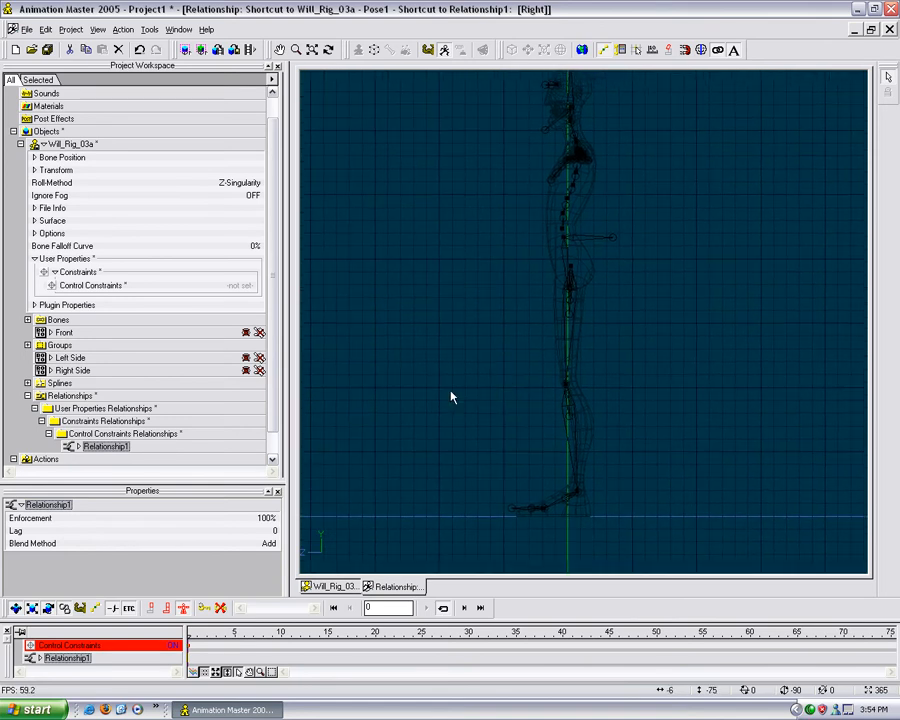
{"action": "scroll", "coordinate": [270, 348], "scroll_direction": "up", "scroll_amount": 1}
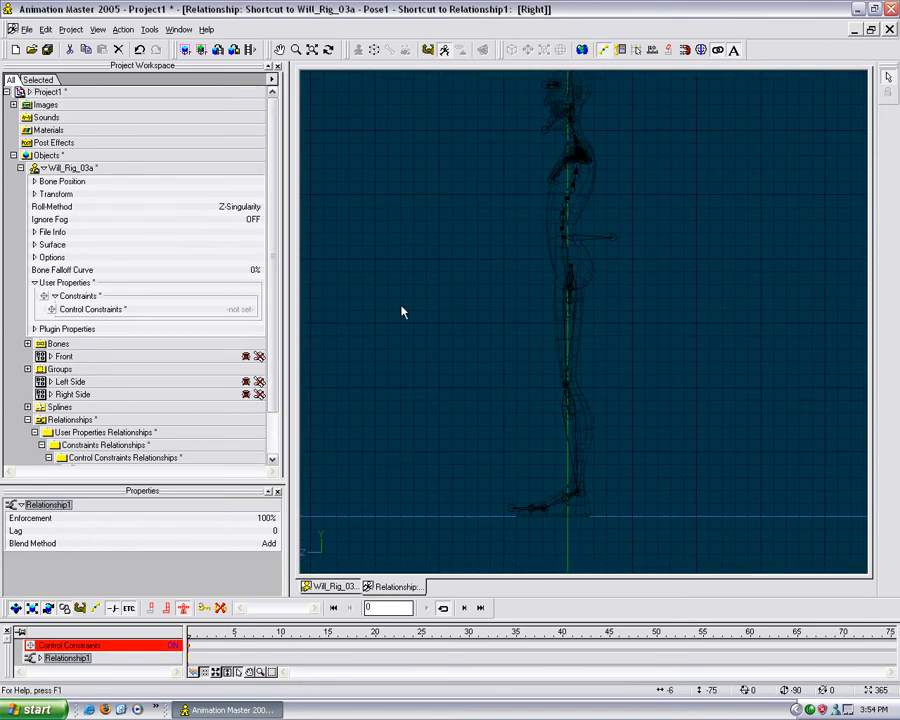
{"action": "left_click", "coordinate": [22, 168]}
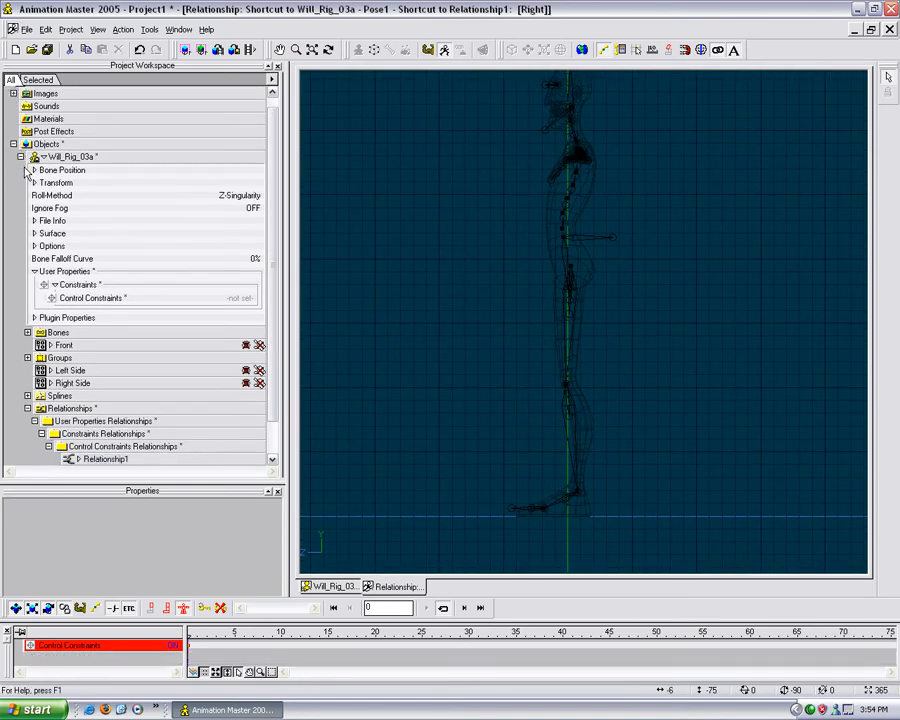
{"action": "left_click", "coordinate": [21, 157]}
{"action": "left_click", "coordinate": [43, 168]}
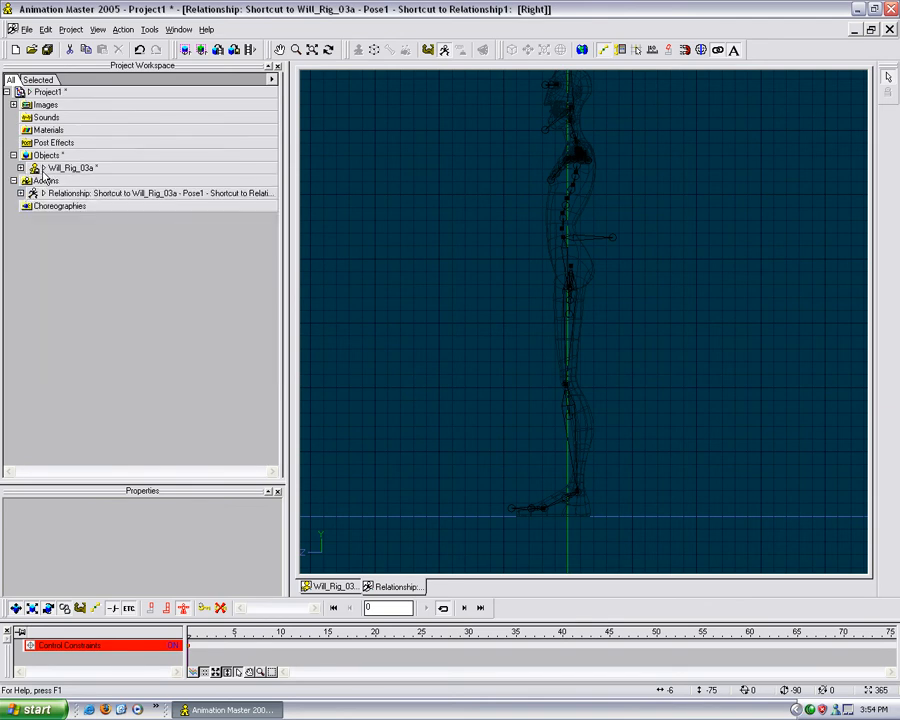
{"action": "left_click", "coordinate": [21, 168]}
{"action": "left_click", "coordinate": [27, 181]}
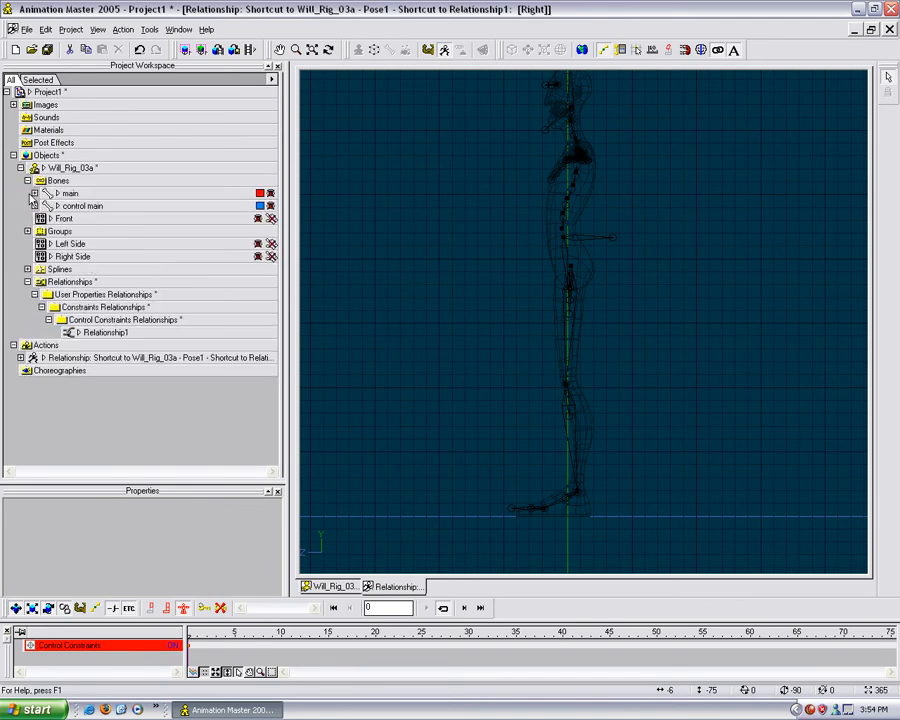
{"action": "left_click", "coordinate": [82, 206]}
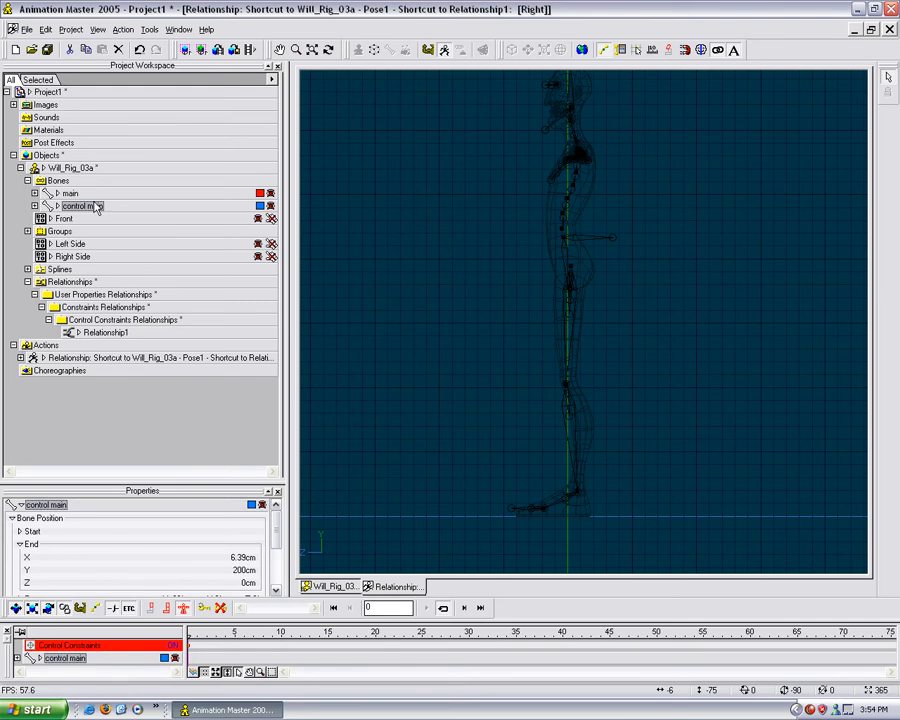
{"action": "key", "text": "KP_Multiply"}
{"action": "scroll", "coordinate": [159, 374], "scroll_direction": "down", "scroll_amount": 5}
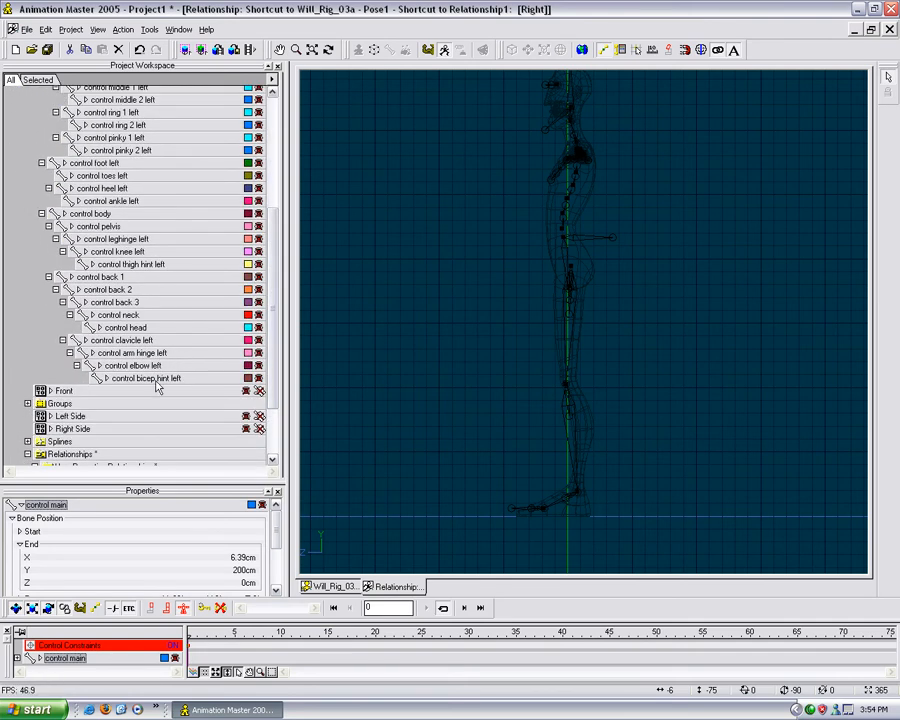
Unhide all control bones from control main through control bicep hint left.
{"action": "left_click", "coordinate": [153, 380]}
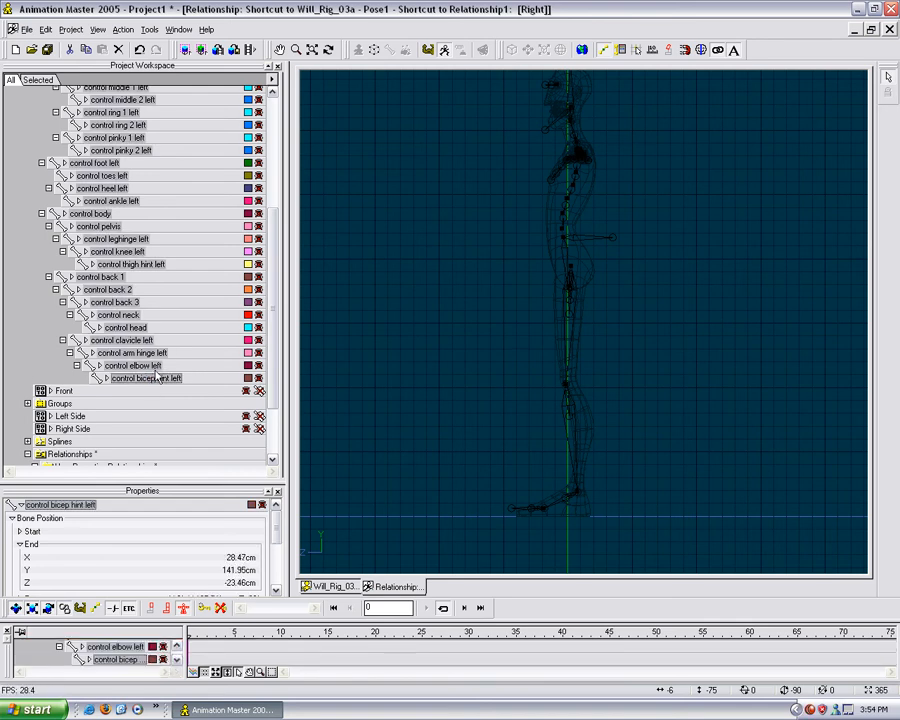
{"action": "key", "text": "h"}
{"action": "left_click", "coordinate": [423, 359]}
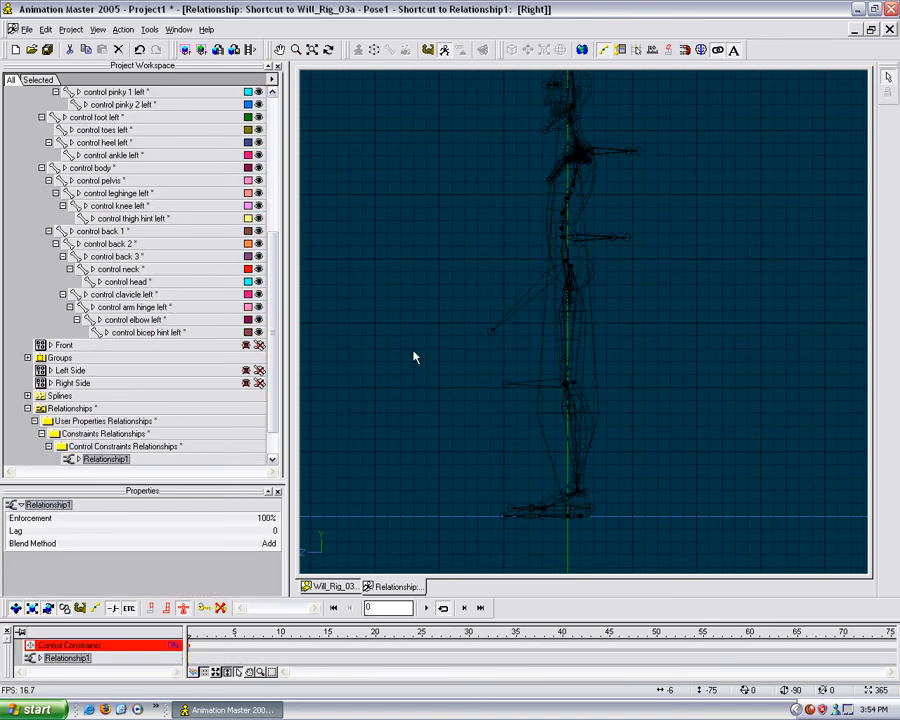
Hide the control main bone and display the character shaded with wireframe, framed on the lower body.
{"action": "left_click_drag", "start_coordinate": [274, 289], "coordinate": [285, 207]}
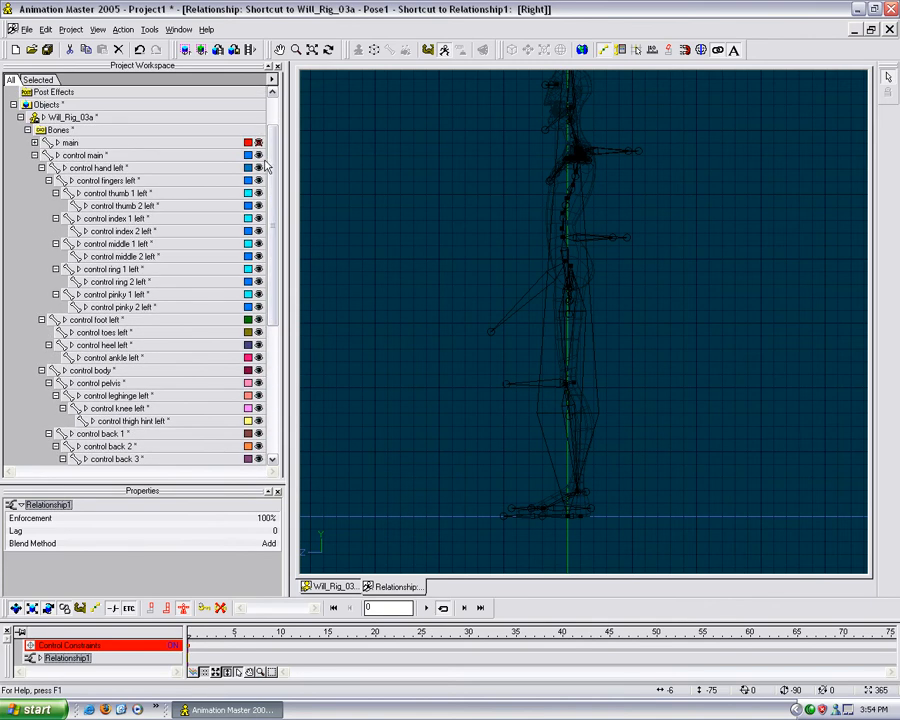
{"action": "scroll", "coordinate": [484, 305], "scroll_direction": "up", "scroll_amount": 3}
{"action": "middle_click_drag", "start_coordinate": [484, 305], "coordinate": [491, 266]}
{"action": "middle_click_drag", "start_coordinate": [524, 380], "coordinate": [510, 335]}
{"action": "scroll", "coordinate": [522, 344], "scroll_direction": "down", "scroll_amount": 1}
{"action": "middle_click_drag", "start_coordinate": [556, 311], "coordinate": [511, 334]}
Set the Background color to black in the Customize appearance settings.
{"action": "left_click", "coordinate": [149, 29]}
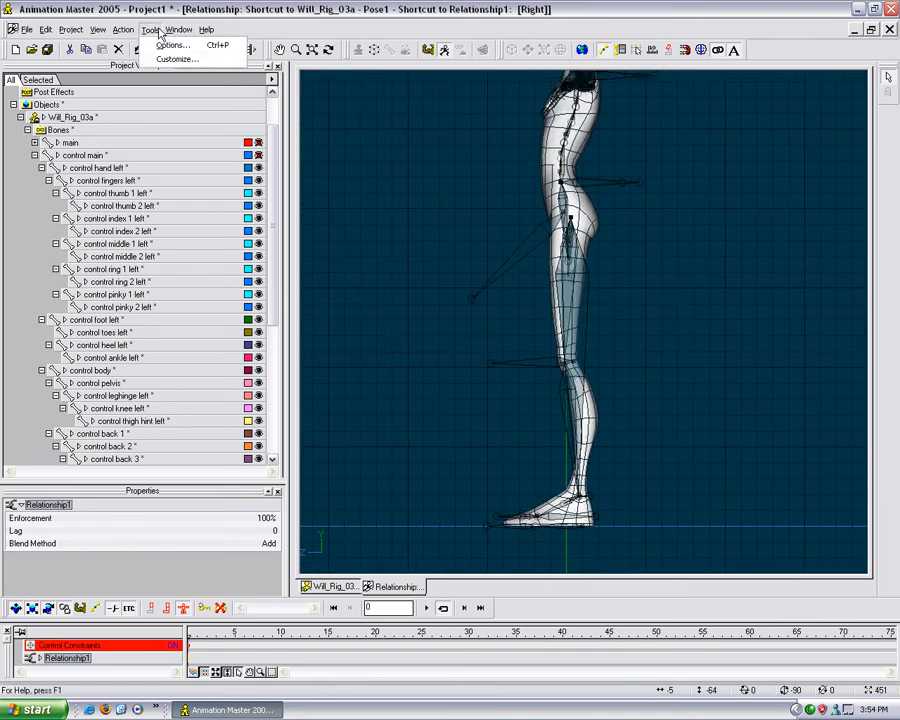
{"action": "left_click", "coordinate": [162, 60]}
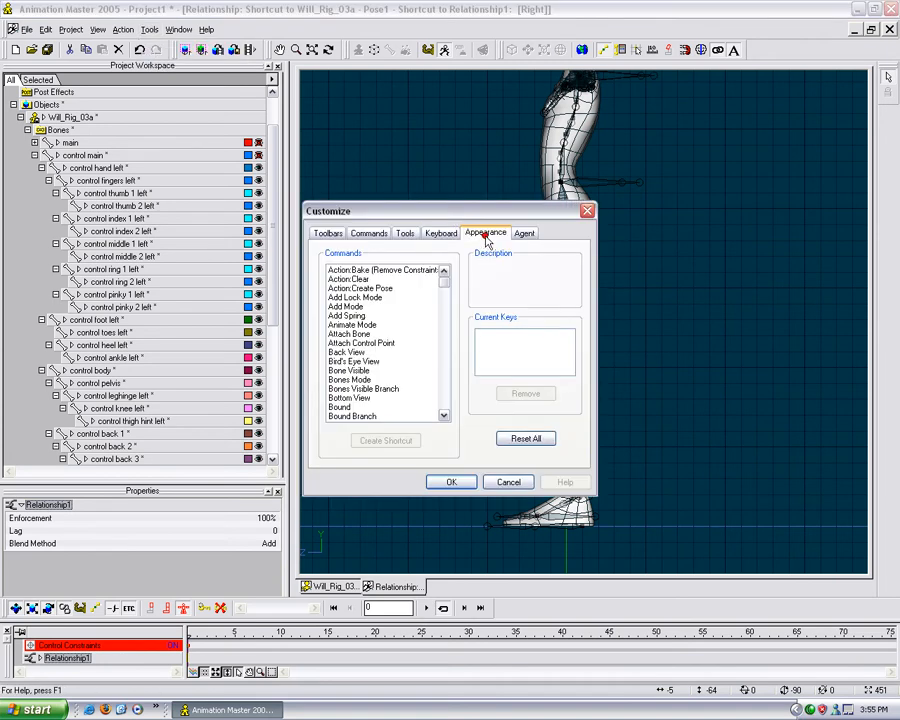
{"action": "left_click", "coordinate": [485, 232]}
{"action": "left_click", "coordinate": [461, 451]}
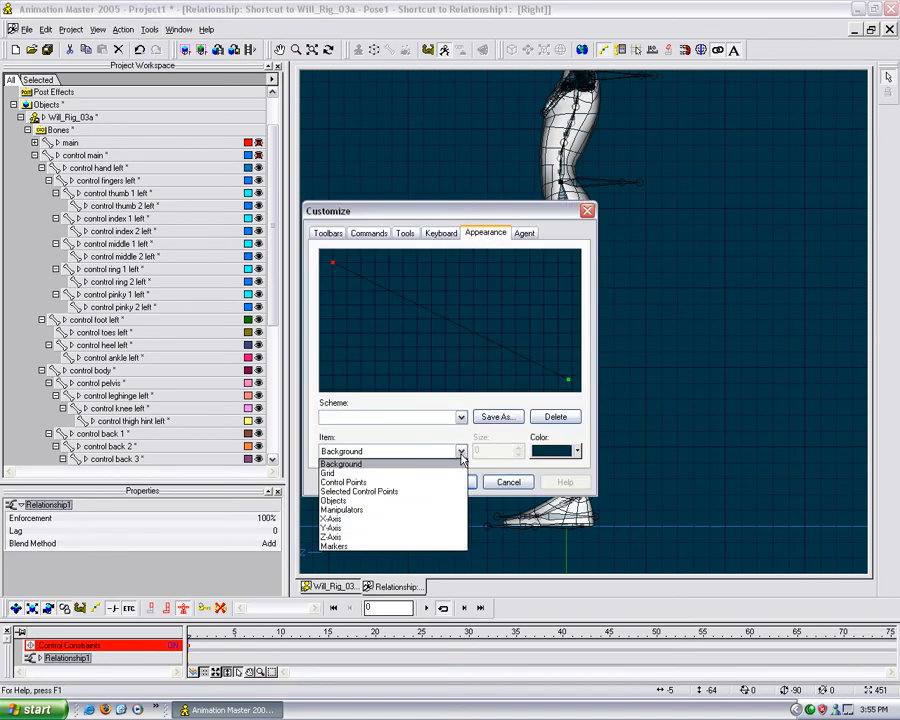
{"action": "left_click", "coordinate": [577, 451]}
{"action": "left_click", "coordinate": [577, 451]}
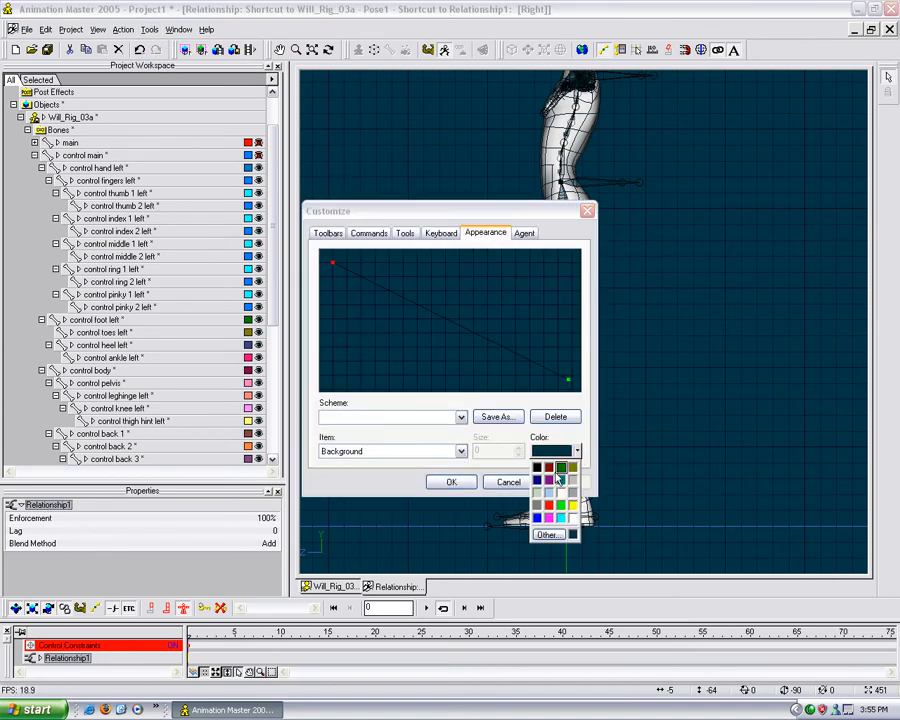
{"action": "left_click", "coordinate": [539, 470]}
Set the Objects color to gray and apply the customized appearance settings.
{"action": "left_click", "coordinate": [462, 451]}
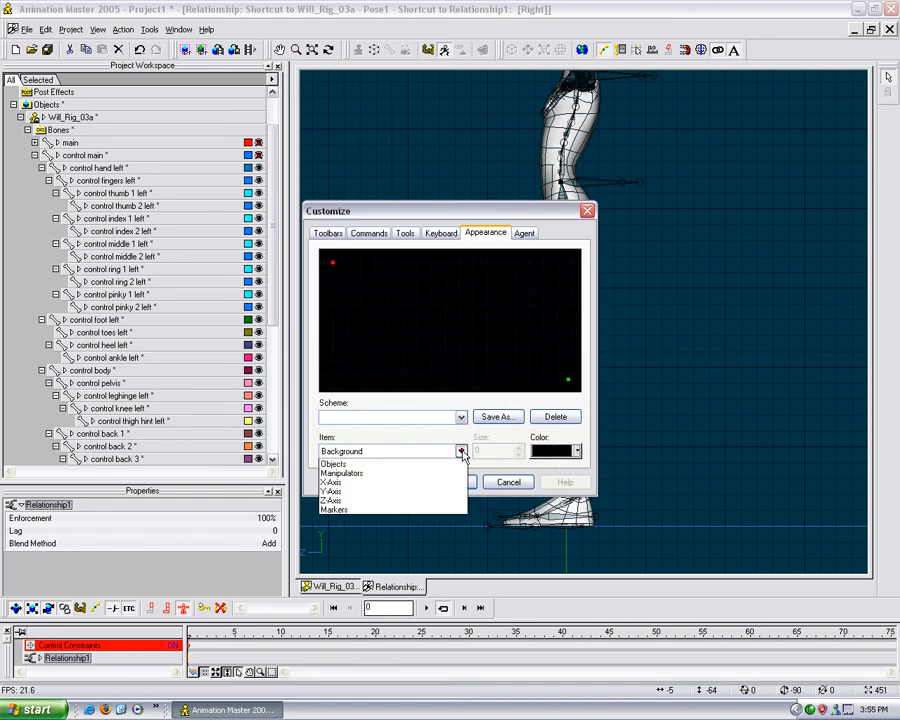
{"action": "left_click", "coordinate": [430, 501]}
{"action": "left_click", "coordinate": [577, 451]}
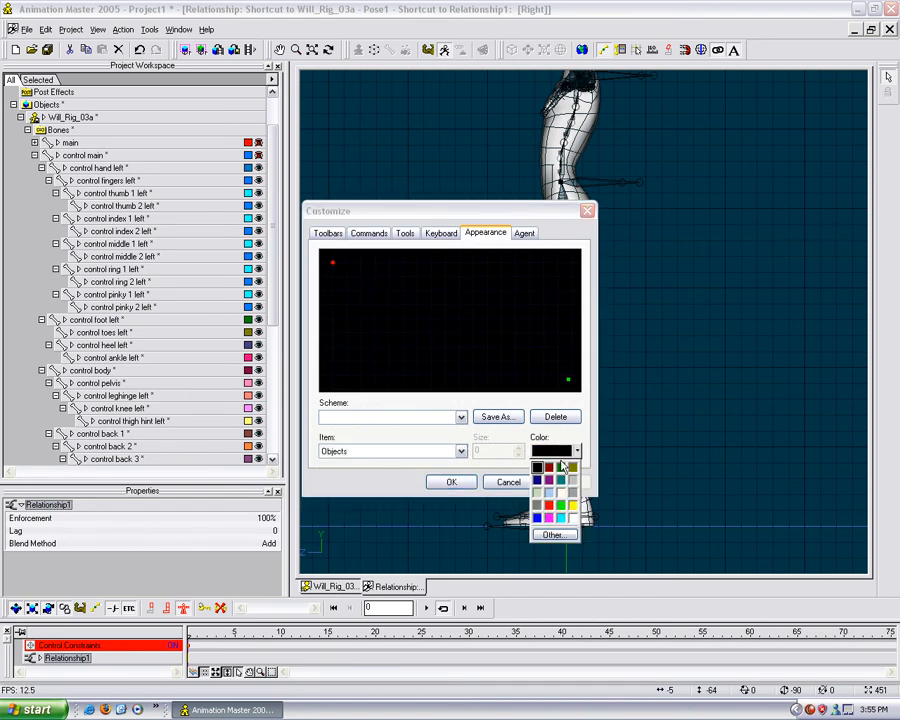
{"action": "left_click", "coordinate": [537, 507]}
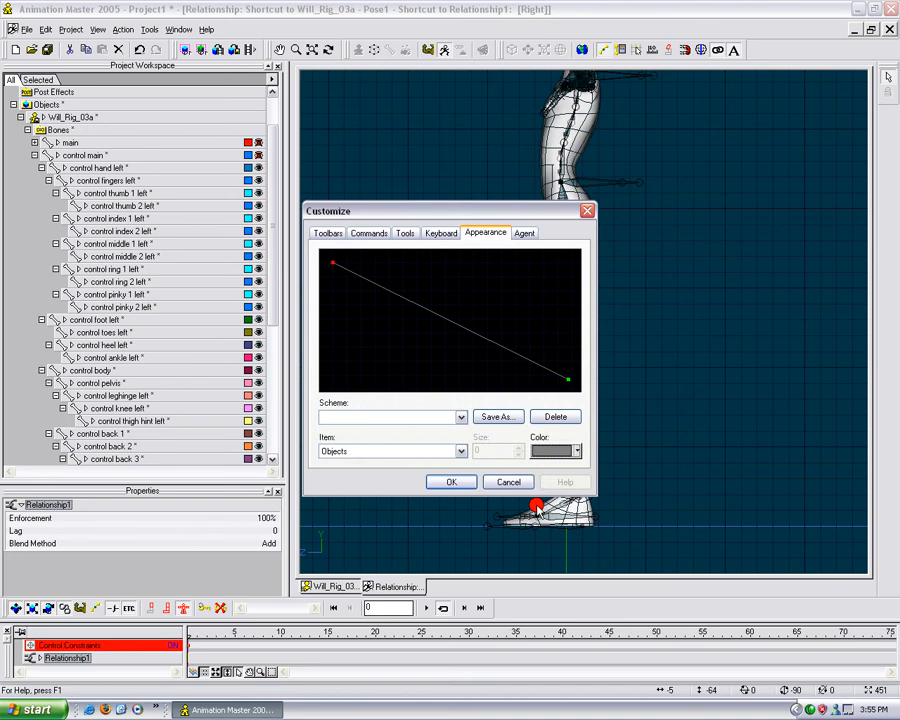
{"action": "left_click", "coordinate": [462, 451]}
{"action": "left_click", "coordinate": [462, 452]}
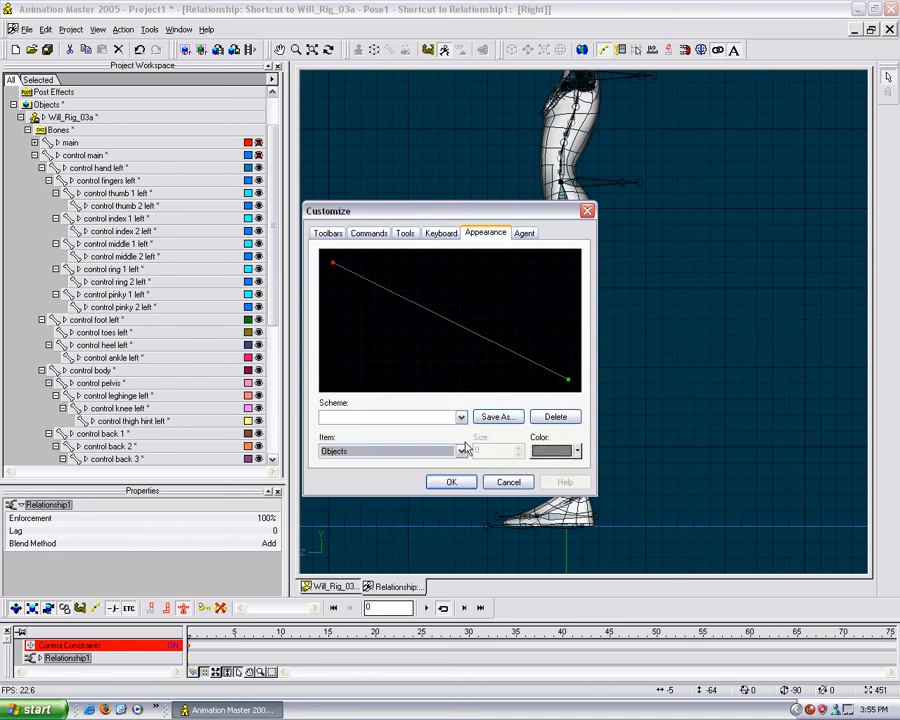
{"action": "left_click", "coordinate": [464, 483]}
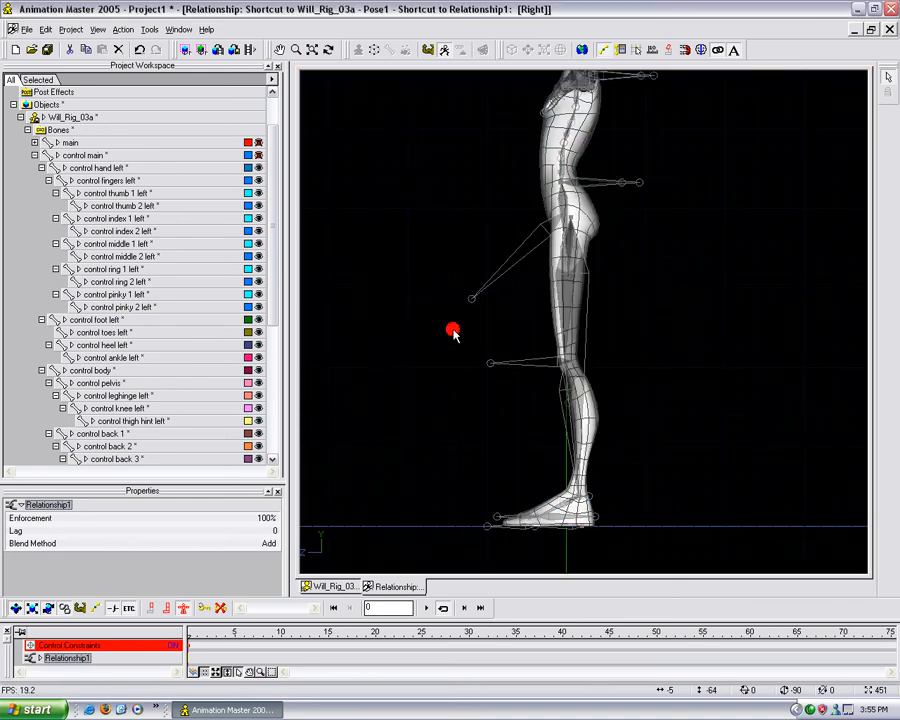
Compare the wireframe and shaded wireframe displays and inspect the control foot left and control toes left bones beneath the foot.
{"action": "key", "text": "8"}
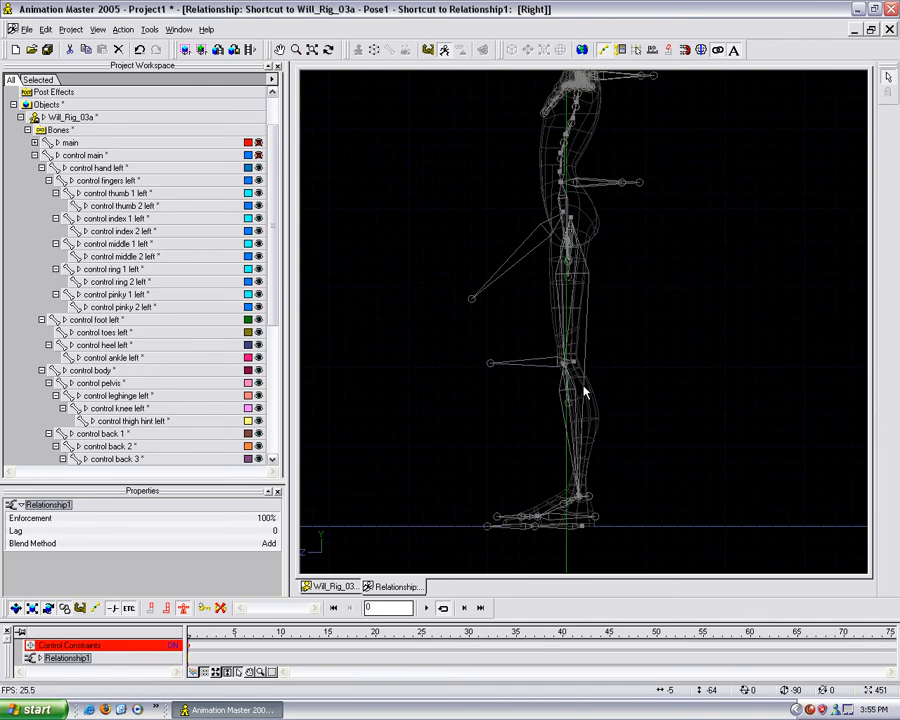
{"action": "key", "text": "5"}
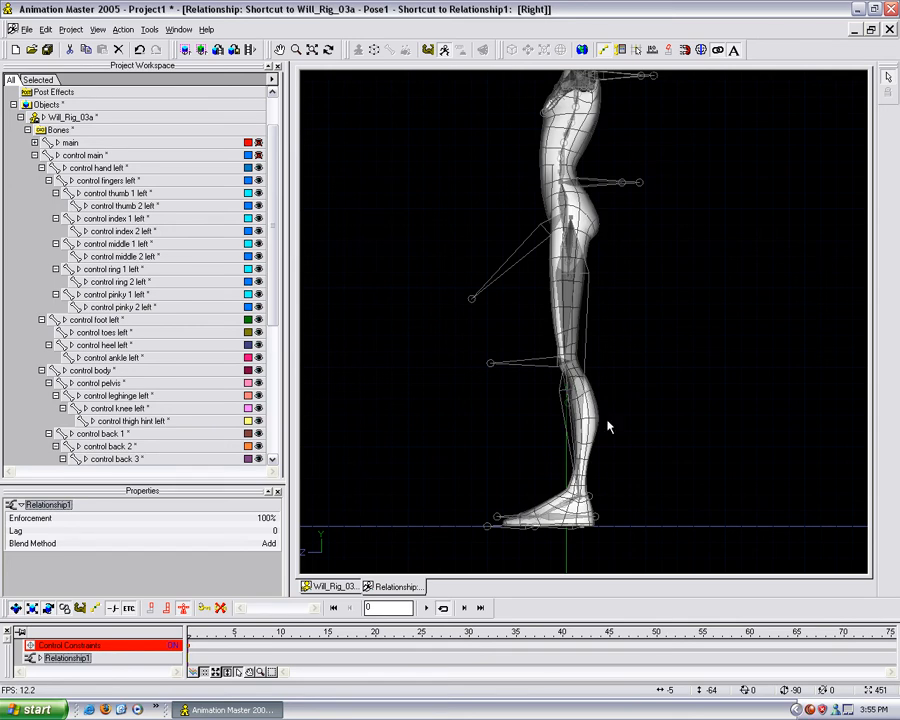
{"action": "left_click_drag", "start_coordinate": [650, 466], "coordinate": [643, 366]}
{"action": "scroll", "coordinate": [607, 496], "scroll_direction": "up", "scroll_amount": 6}
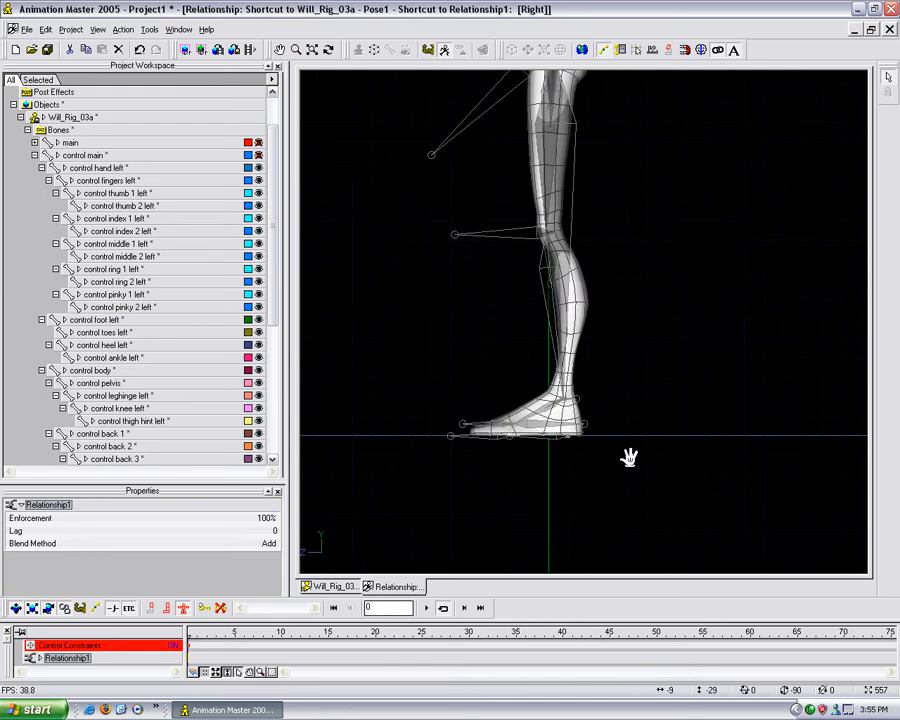
{"action": "scroll", "coordinate": [646, 470], "scroll_direction": "up", "scroll_amount": 2}
{"action": "middle_click_drag", "start_coordinate": [646, 470], "coordinate": [694, 437]}
{"action": "scroll", "coordinate": [698, 470], "scroll_direction": "up", "scroll_amount": 1}
{"action": "left_click", "coordinate": [712, 462]}
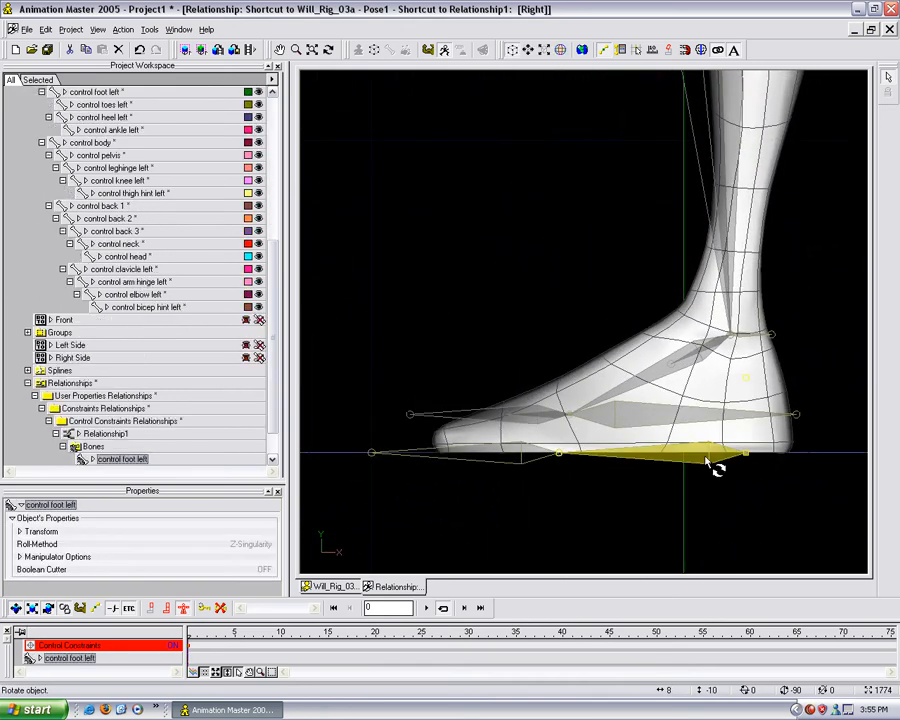
{"action": "left_click", "coordinate": [512, 457]}
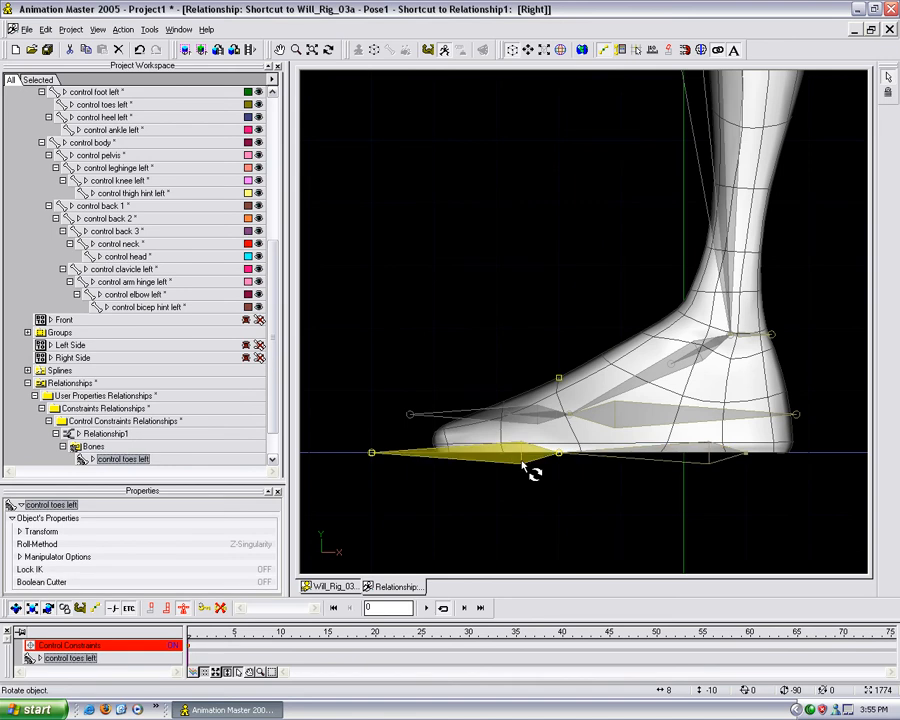
{"action": "left_click", "coordinate": [546, 471]}
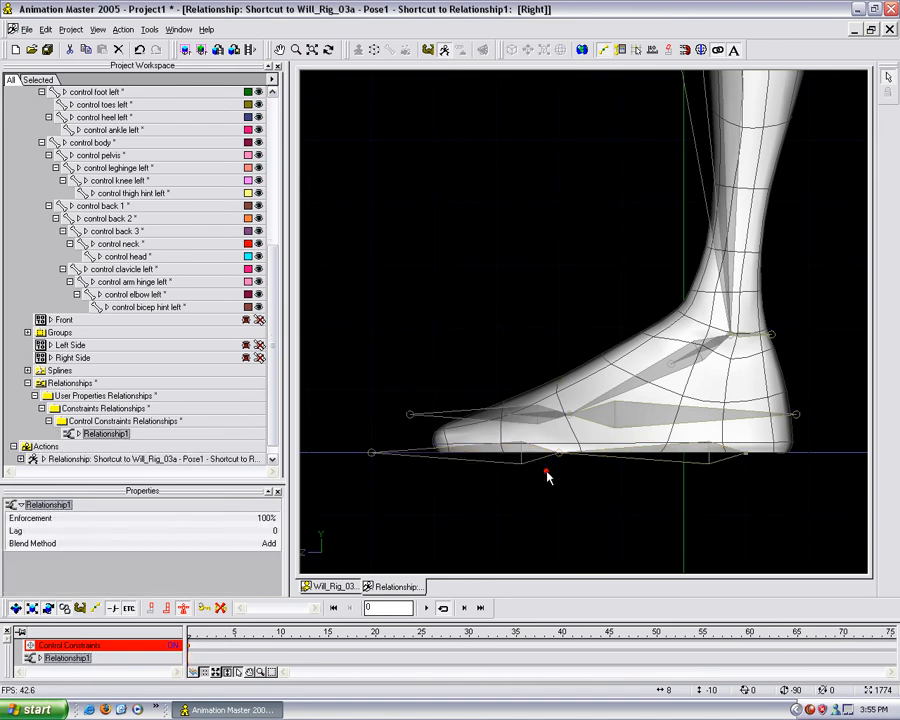
Add an Orient Like constraint to the toes left bone with control toes left as its target.
{"action": "right_click", "coordinate": [462, 413]}
{"action": "key", "text": "Escape"}
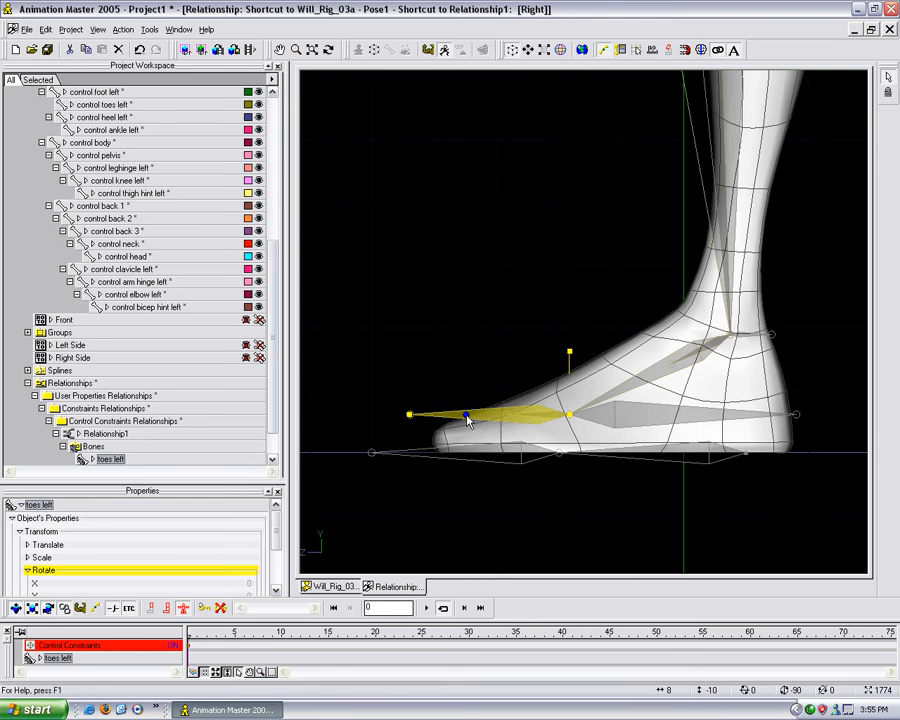
{"action": "right_click", "coordinate": [467, 419]}
{"action": "mouse_move", "coordinate": [513, 481]}
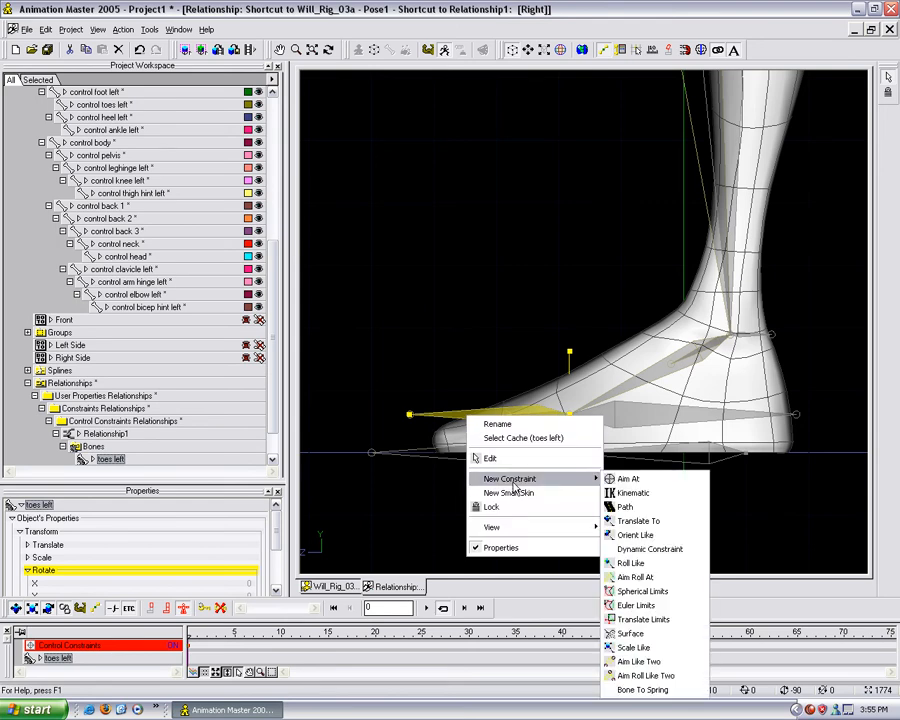
{"action": "left_click", "coordinate": [651, 541]}
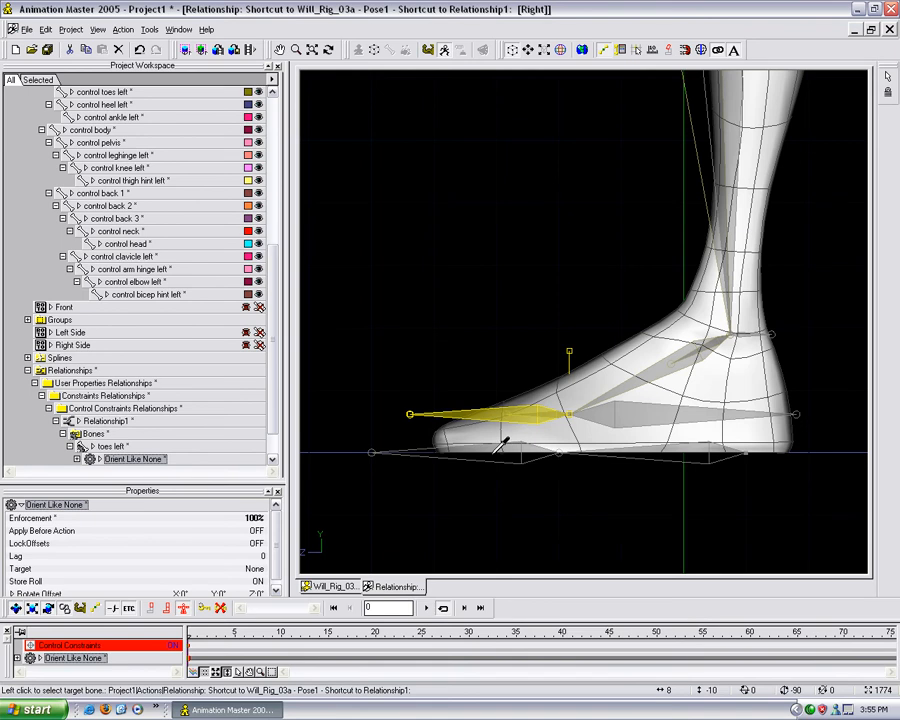
{"action": "left_click", "coordinate": [493, 459]}
Add an Orient Like constraint to the foot left bone targeting control heel left, compensating the offset to keep its current orientation.
{"action": "left_click_drag", "start_coordinate": [601, 466], "coordinate": [544, 418]}
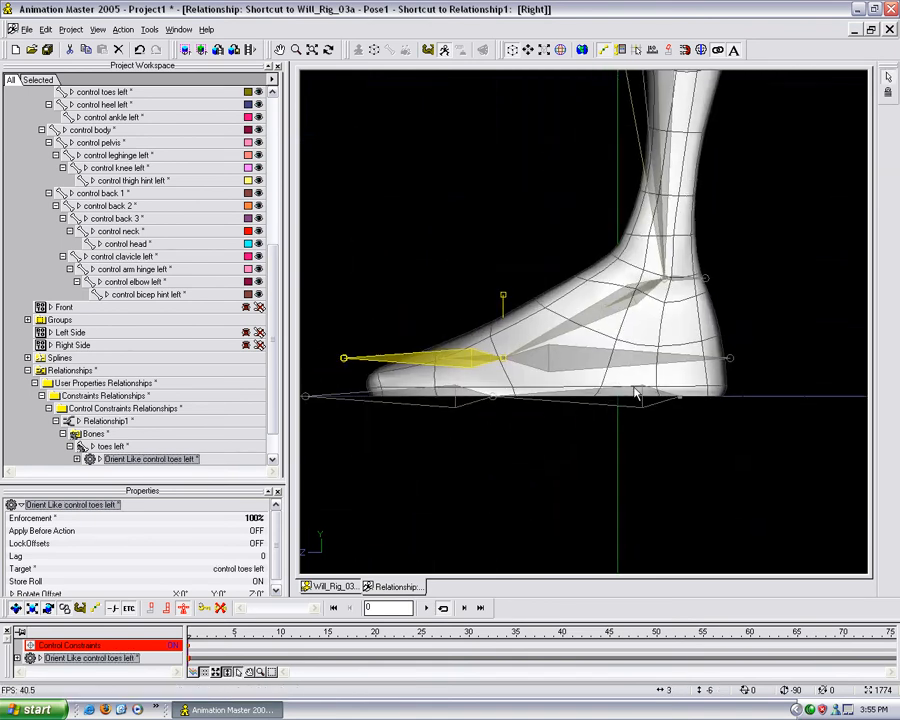
{"action": "left_click_drag", "start_coordinate": [634, 397], "coordinate": [649, 416]}
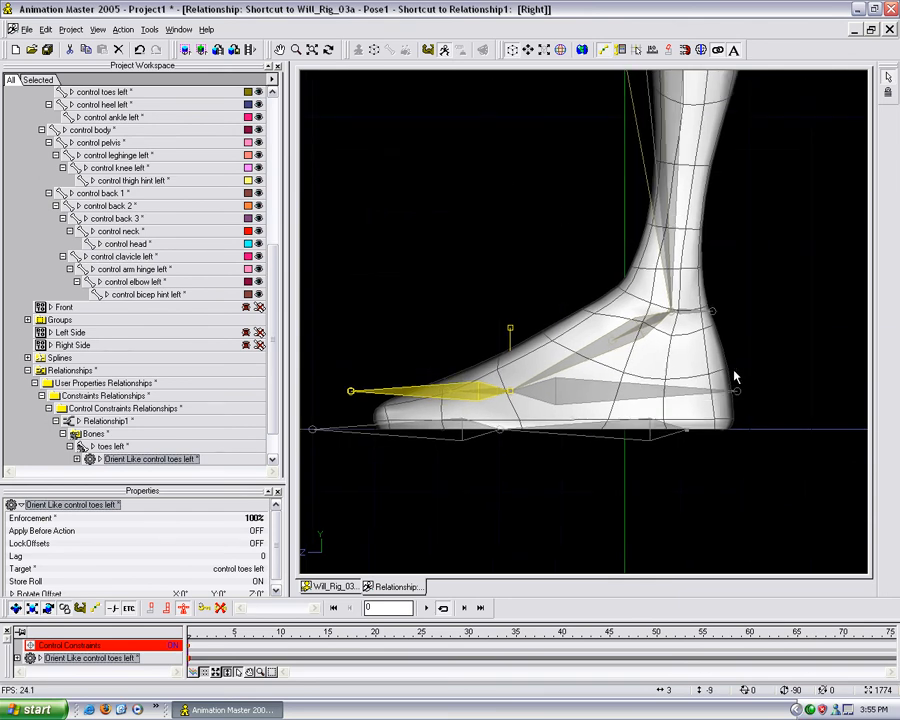
{"action": "left_click", "coordinate": [594, 352]}
{"action": "right_click", "coordinate": [594, 352]}
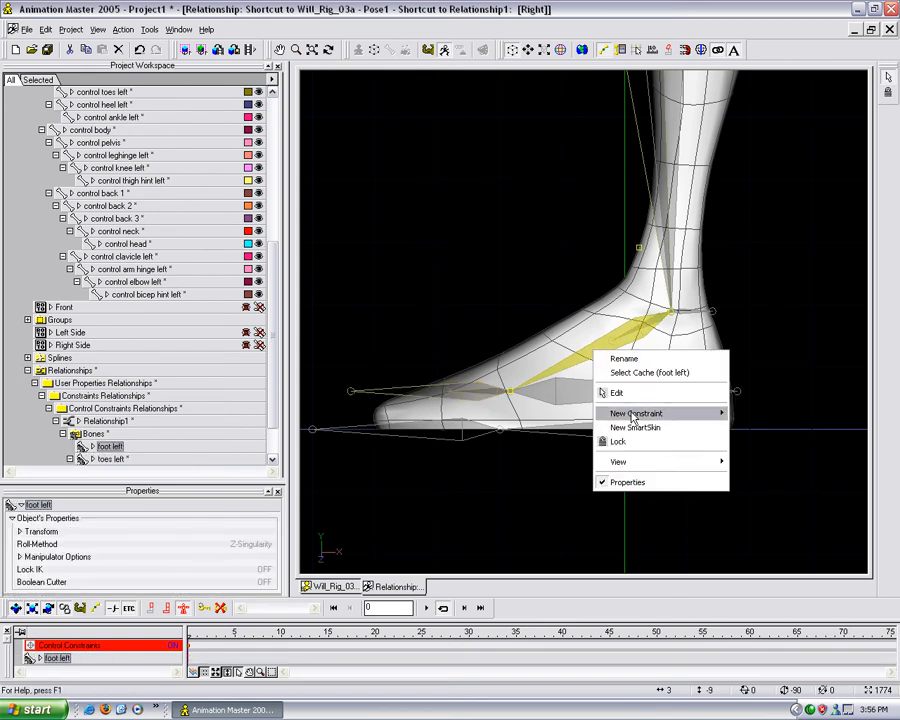
{"action": "mouse_move", "coordinate": [634, 414]}
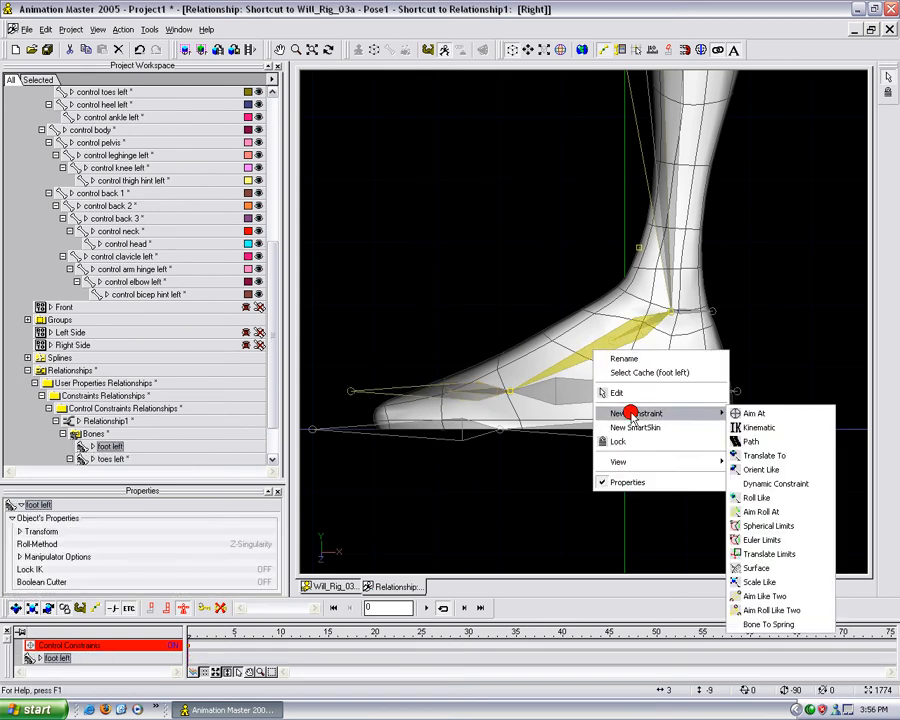
{"action": "left_click", "coordinate": [743, 468]}
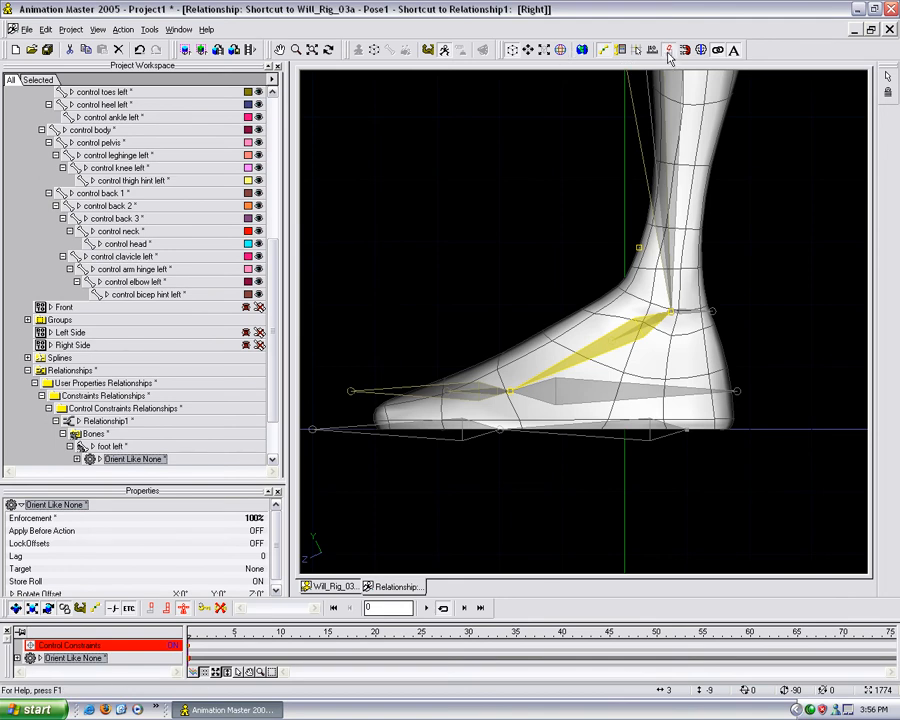
{"action": "left_click", "coordinate": [621, 386]}
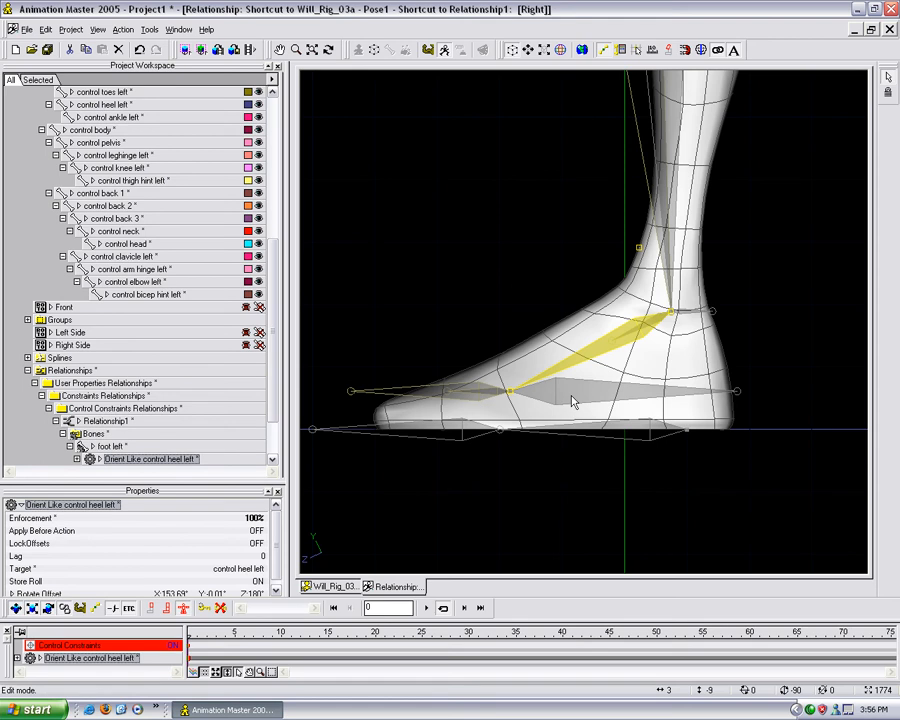
Inspect the control heel left and foot left bones in the foot.
{"action": "left_click", "coordinate": [545, 397]}
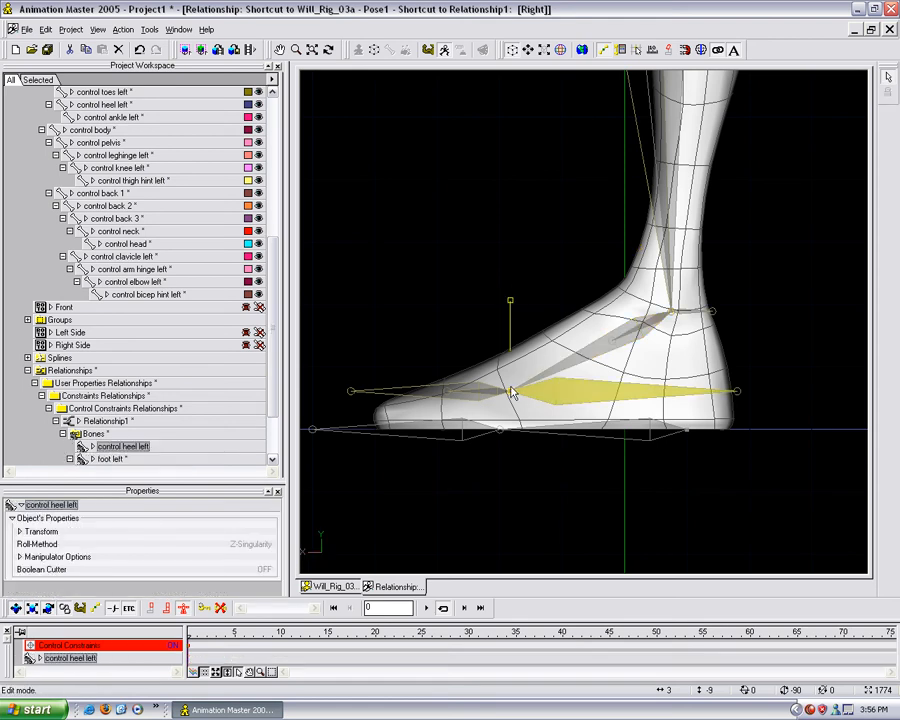
{"action": "left_click", "coordinate": [590, 351]}
{"action": "left_click", "coordinate": [555, 396]}
{"action": "left_click", "coordinate": [560, 286]}
{"action": "key", "text": "m"}
Add an Aim At constraint to the control leghinge left bone with control ankle left as its target.
{"action": "left_click_drag", "start_coordinate": [627, 322], "coordinate": [580, 292]}
{"action": "middle_click_drag", "start_coordinate": [578, 259], "coordinate": [601, 402]}
{"action": "scroll", "coordinate": [583, 333], "scroll_direction": "down", "scroll_amount": 5}
{"action": "scroll", "coordinate": [604, 331], "scroll_direction": "down", "scroll_amount": 3}
{"action": "scroll", "coordinate": [605, 337], "scroll_direction": "down", "scroll_amount": 2}
{"action": "left_click", "coordinate": [597, 293]}
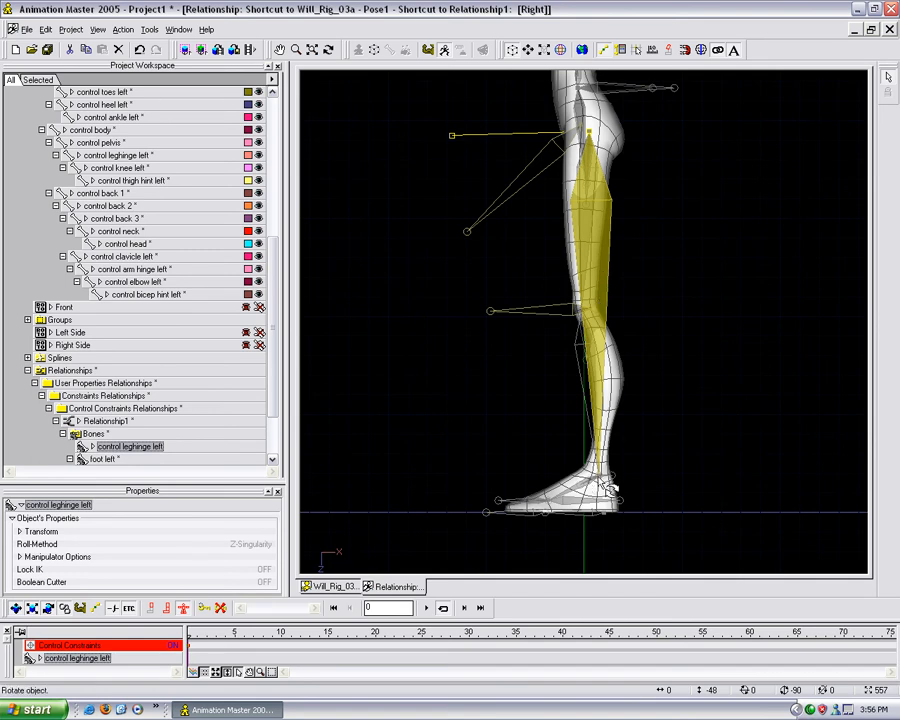
{"action": "right_click", "coordinate": [607, 240]}
{"action": "mouse_move", "coordinate": [665, 298]}
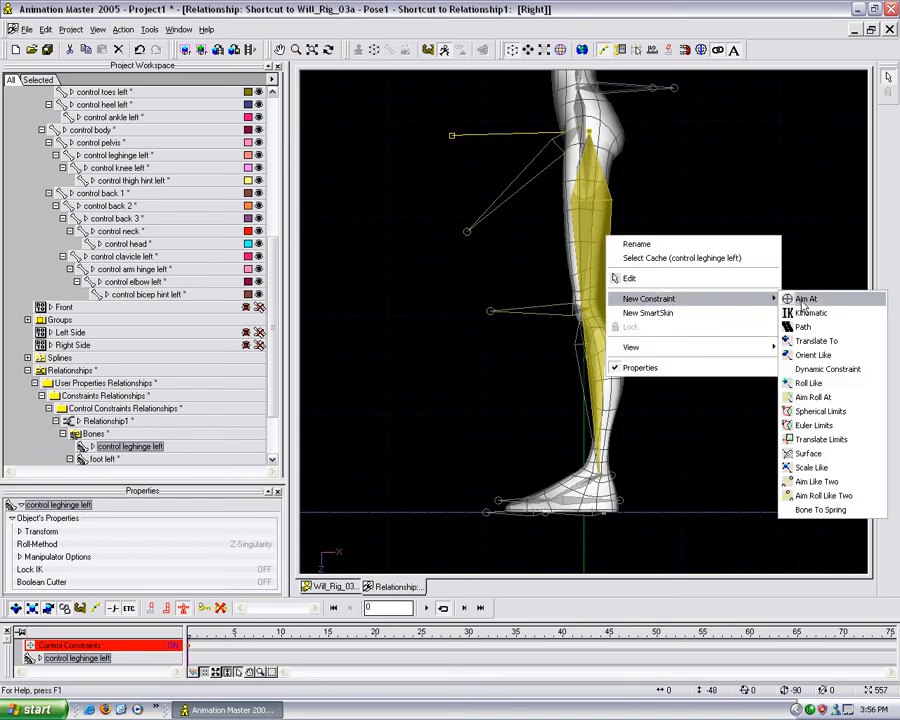
{"action": "left_click", "coordinate": [808, 298]}
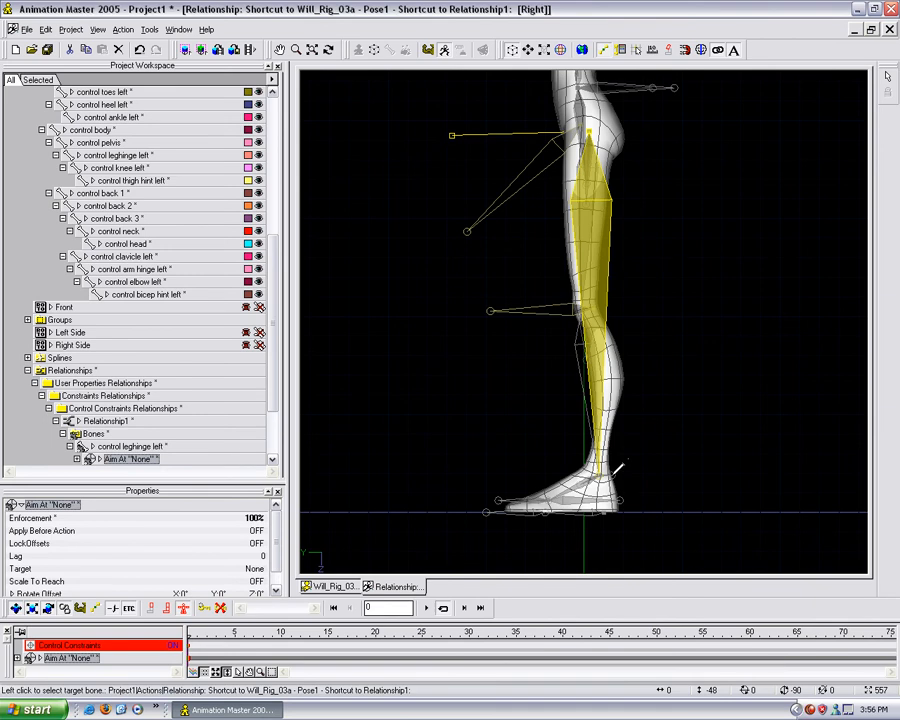
{"action": "left_click", "coordinate": [615, 471]}
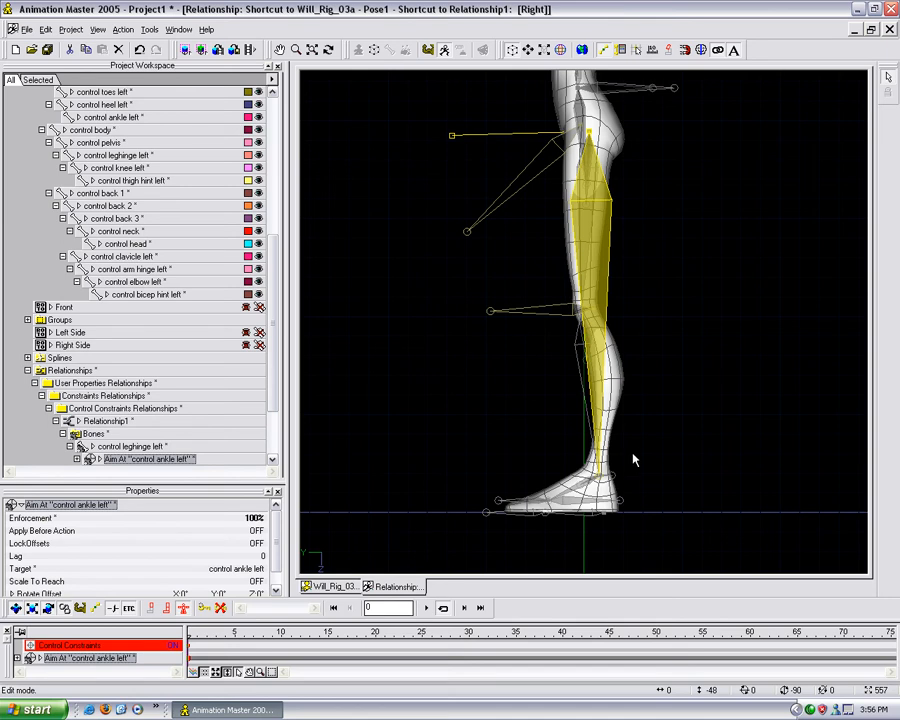
{"action": "right_click", "coordinate": [602, 259]}
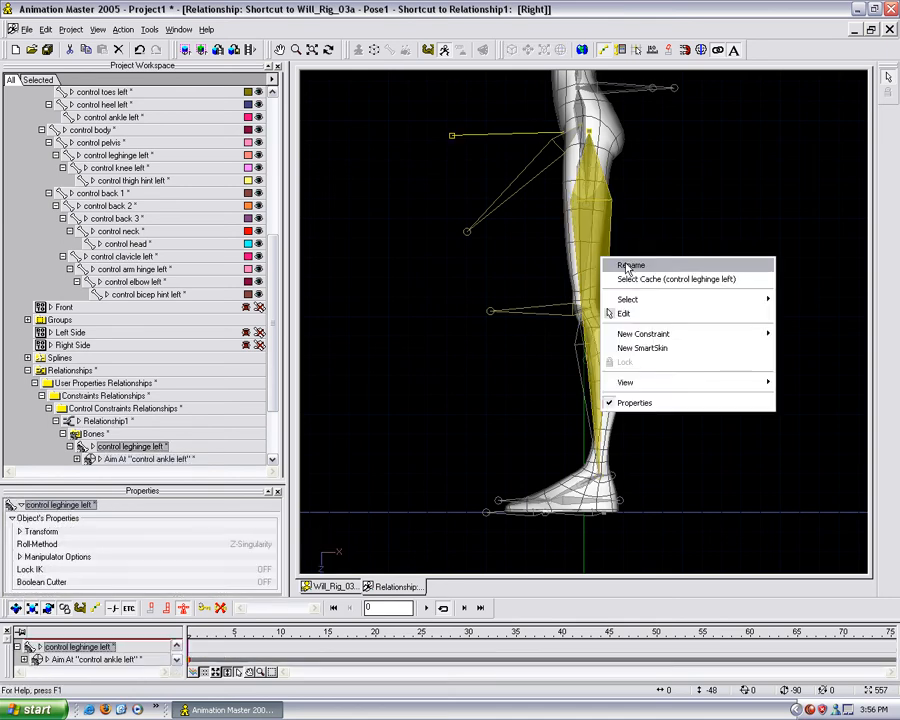
{"action": "mouse_move", "coordinate": [700, 333]}
{"action": "left_click", "coordinate": [815, 404]}
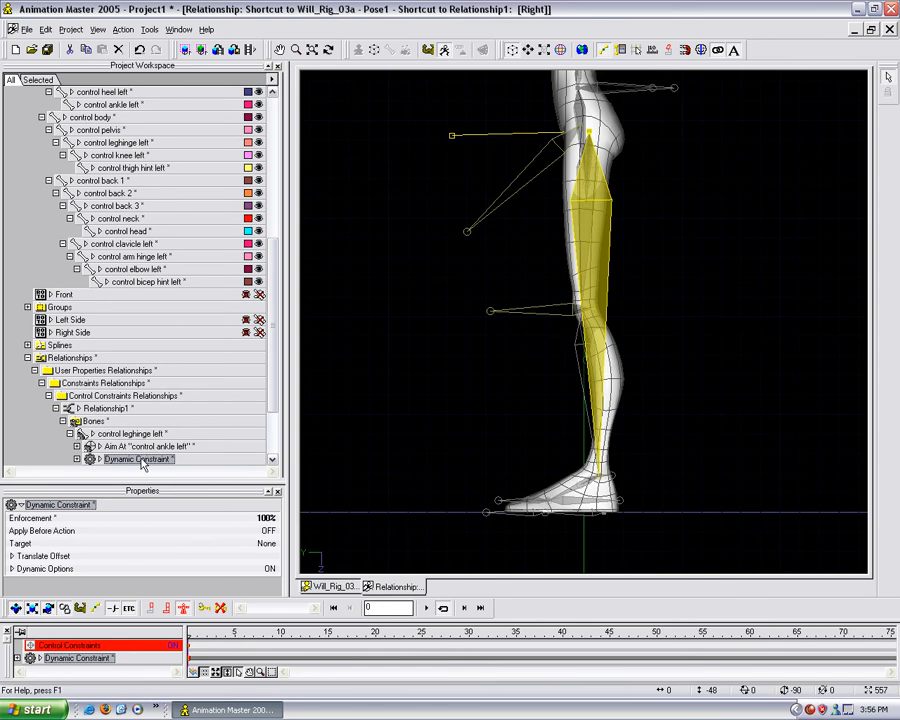
{"action": "key", "text": "Delete"}
{"action": "key", "text": "Return"}
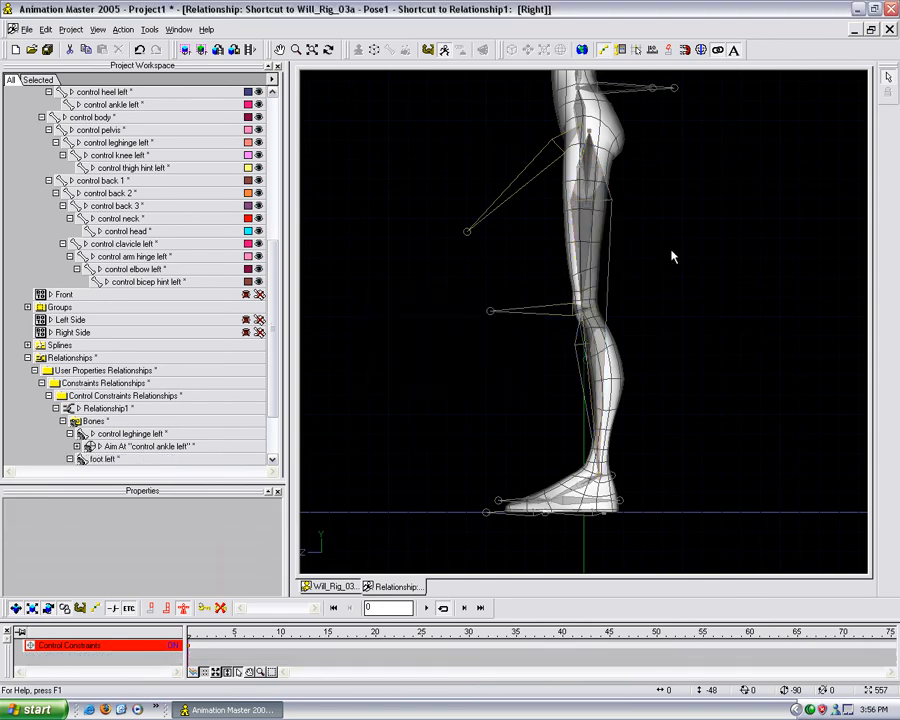
Try an Orient Like constraint on control leghinge left with its target picked at the ankle, and delete that constraint.
{"action": "right_click", "coordinate": [601, 288]}
{"action": "mouse_move", "coordinate": [661, 364]}
{"action": "left_click", "coordinate": [801, 419]}
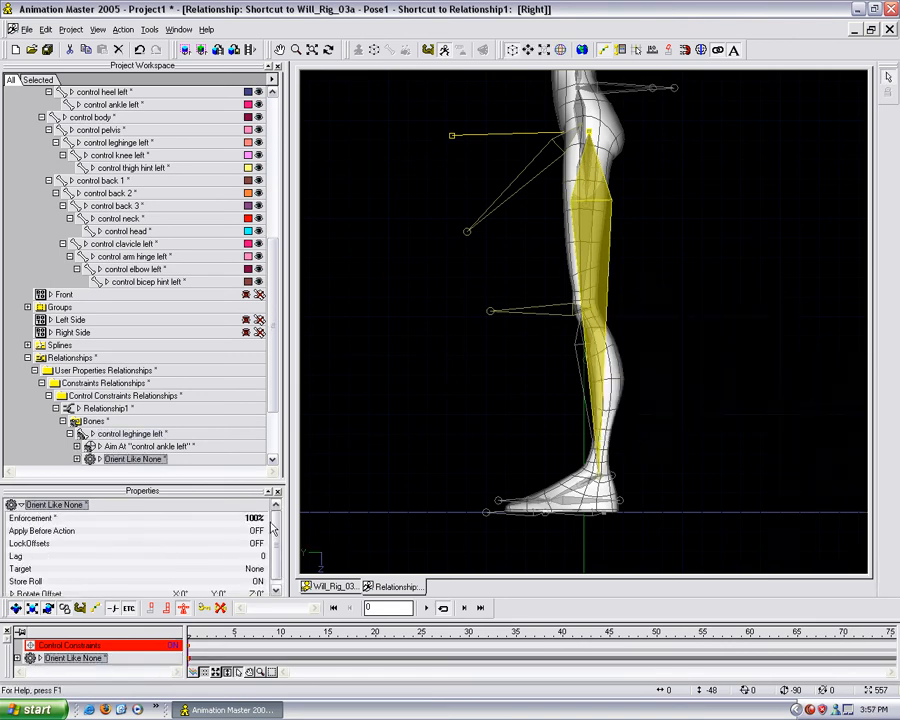
{"action": "scroll", "coordinate": [268, 547], "scroll_direction": "down", "scroll_amount": 1}
{"action": "left_click", "coordinate": [255, 562]}
{"action": "left_click", "coordinate": [262, 562]}
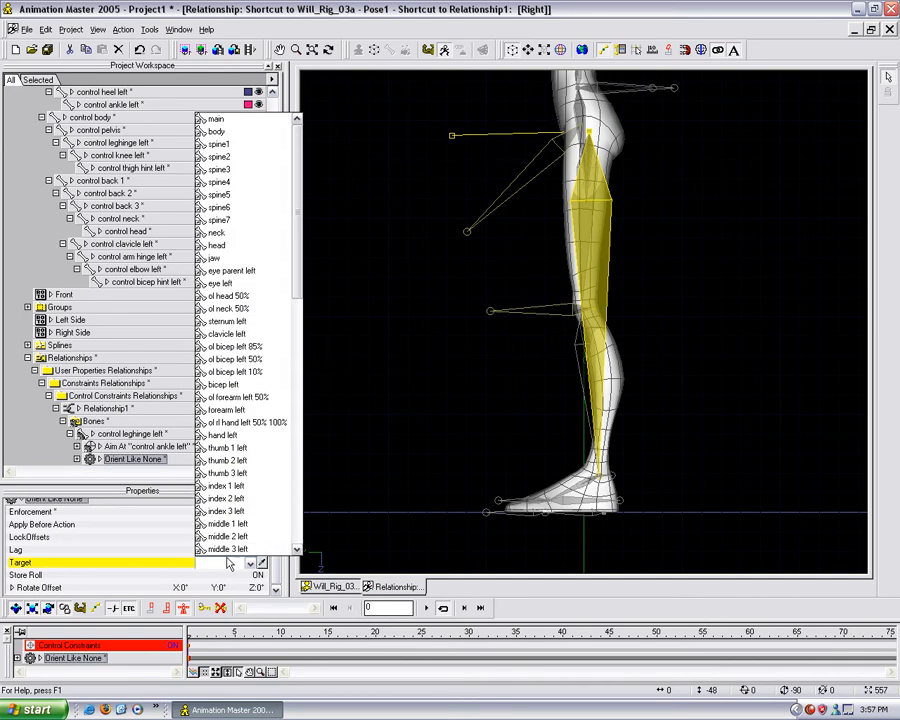
{"action": "left_click", "coordinate": [264, 564]}
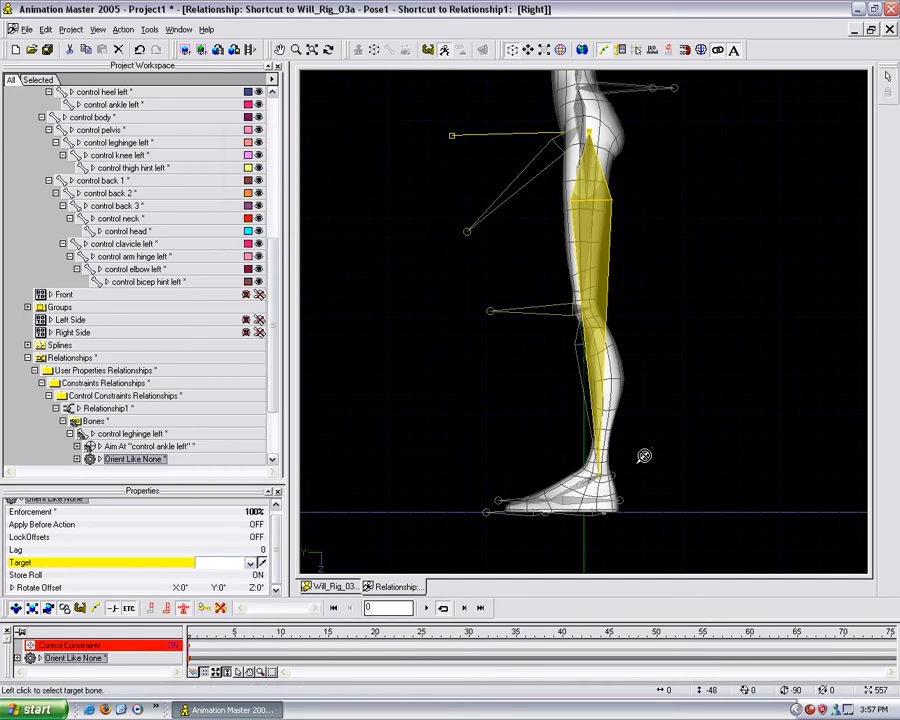
{"action": "left_click", "coordinate": [614, 482]}
{"action": "left_click_drag", "start_coordinate": [273, 398], "coordinate": [272, 416]}
{"action": "left_click", "coordinate": [150, 412]}
{"action": "left_click", "coordinate": [152, 425]}
{"action": "key", "text": "Delete"}
{"action": "key", "text": "Return"}
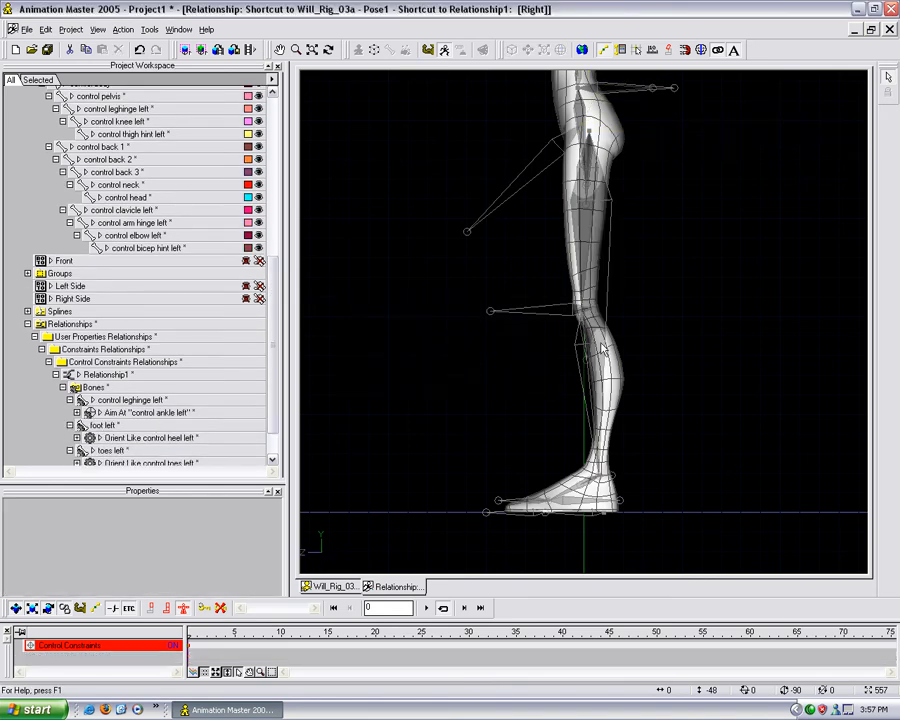
Turn on Scale To Reach for control leghinge left's Aim At constraint targeting control ankle left.
{"action": "left_click", "coordinate": [130, 400]}
{"action": "left_click", "coordinate": [150, 412]}
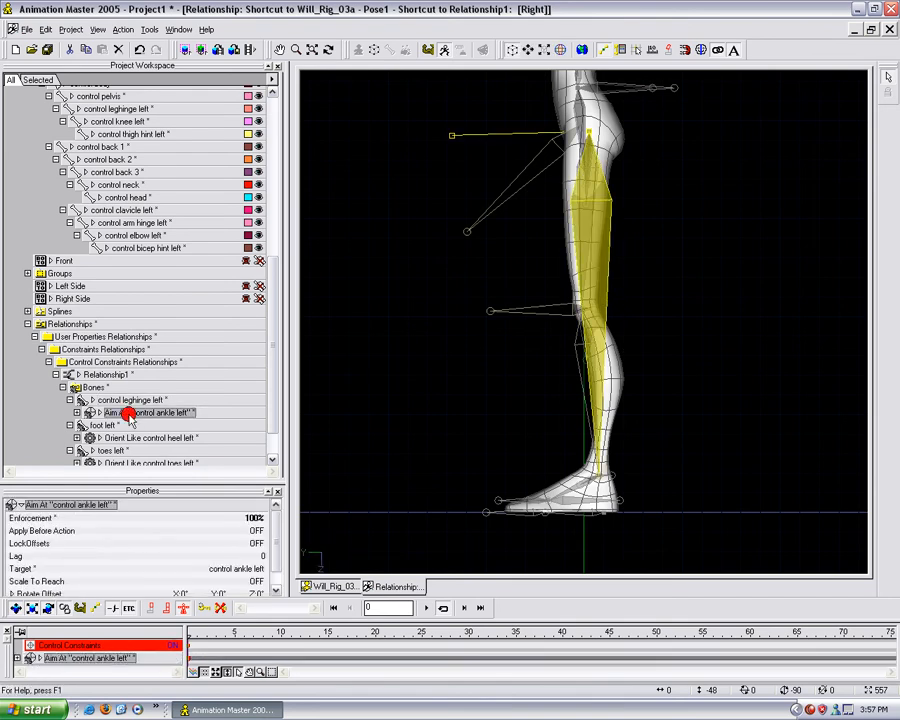
{"action": "scroll", "coordinate": [250, 550], "scroll_direction": "down", "scroll_amount": 1}
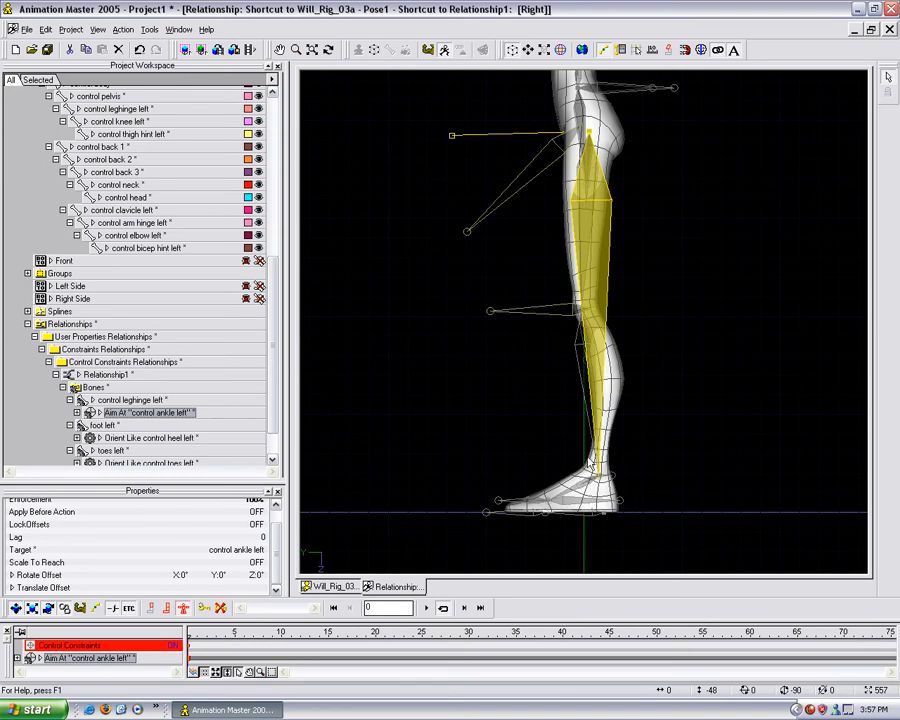
{"action": "key", "text": "ctrl+shift+d"}
{"action": "mouse_move", "coordinate": [619, 500]}
{"action": "left_mouse_down"}
{"action": "mouse_move", "coordinate": [597, 454]}
{"action": "mouse_move", "coordinate": [621, 485]}
{"action": "mouse_move", "coordinate": [587, 450]}
{"action": "left_mouse_up"}
{"action": "key", "text": "Escape"}
{"action": "left_click_drag", "start_coordinate": [277, 554], "coordinate": [278, 559]}
{"action": "left_click", "coordinate": [257, 563]}
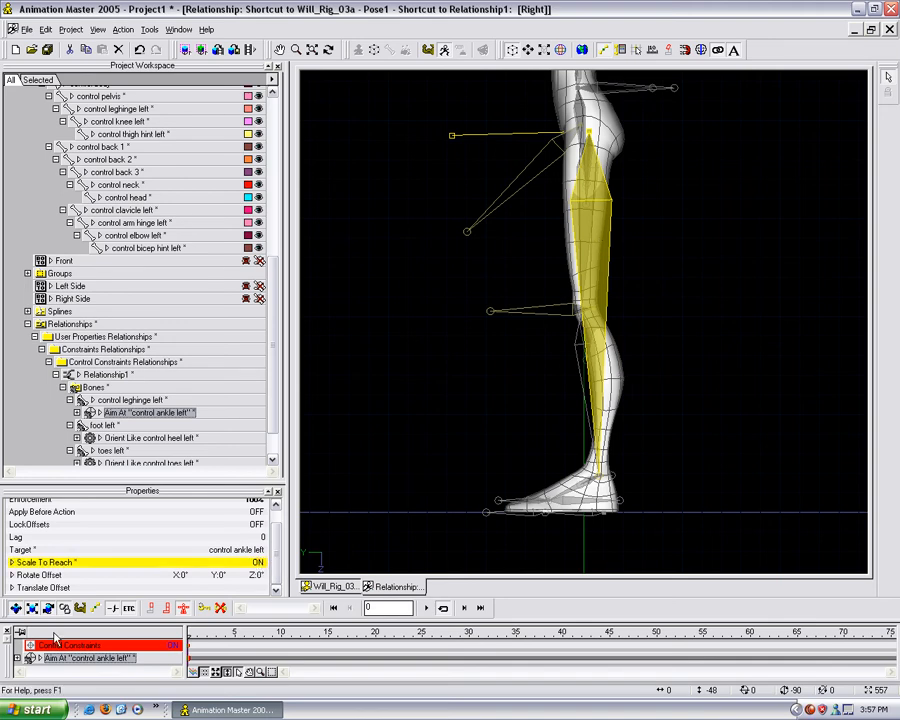
Turn on Z Axis Only under Scale To Reach for control leghinge left's Aim At constraint.
{"action": "left_click", "coordinate": [12, 563]}
{"action": "left_click", "coordinate": [253, 576]}
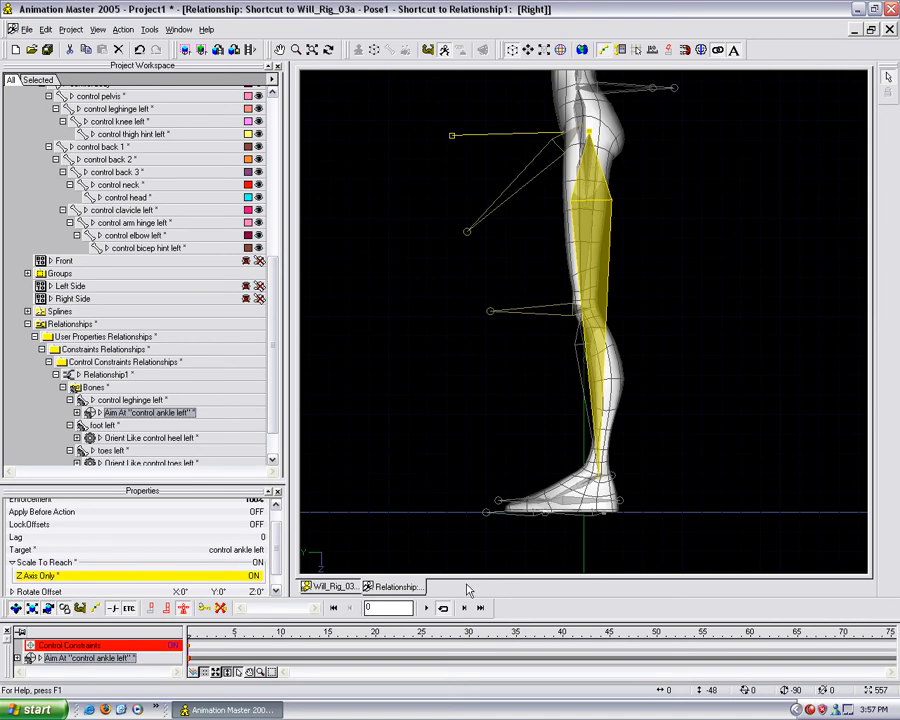
{"action": "left_click", "coordinate": [489, 452]}
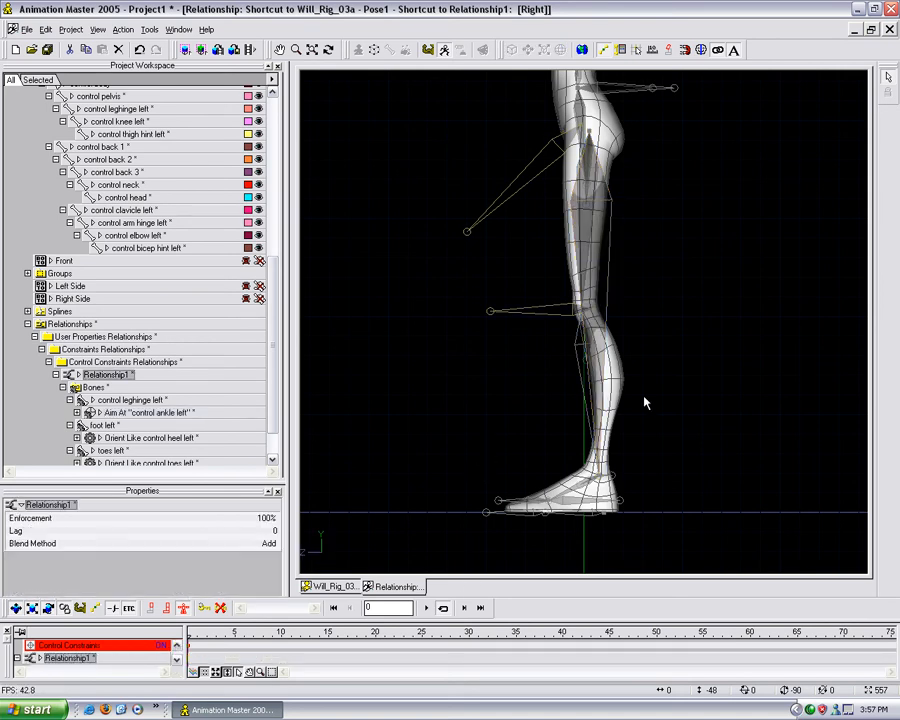
Add a Kinematic constraint to the calf left bone with control heel left as its target.
{"action": "middle_click_drag", "start_coordinate": [657, 370], "coordinate": [657, 376]}
{"action": "scroll", "coordinate": [658, 378], "scroll_direction": "up", "scroll_amount": 2}
{"action": "middle_click_drag", "start_coordinate": [667, 421], "coordinate": [668, 354]}
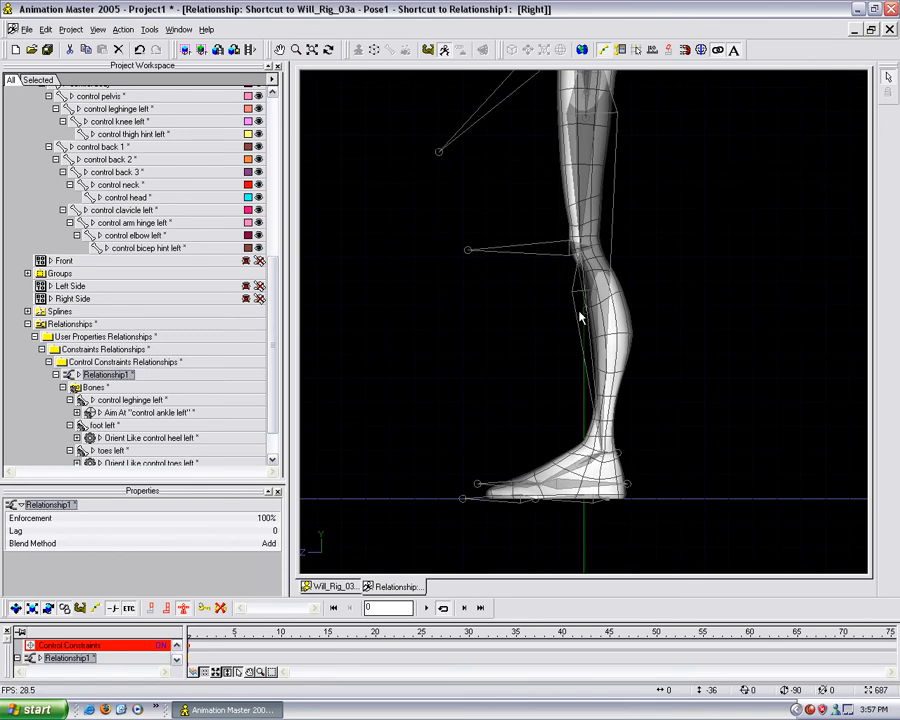
{"action": "left_click", "coordinate": [580, 318]}
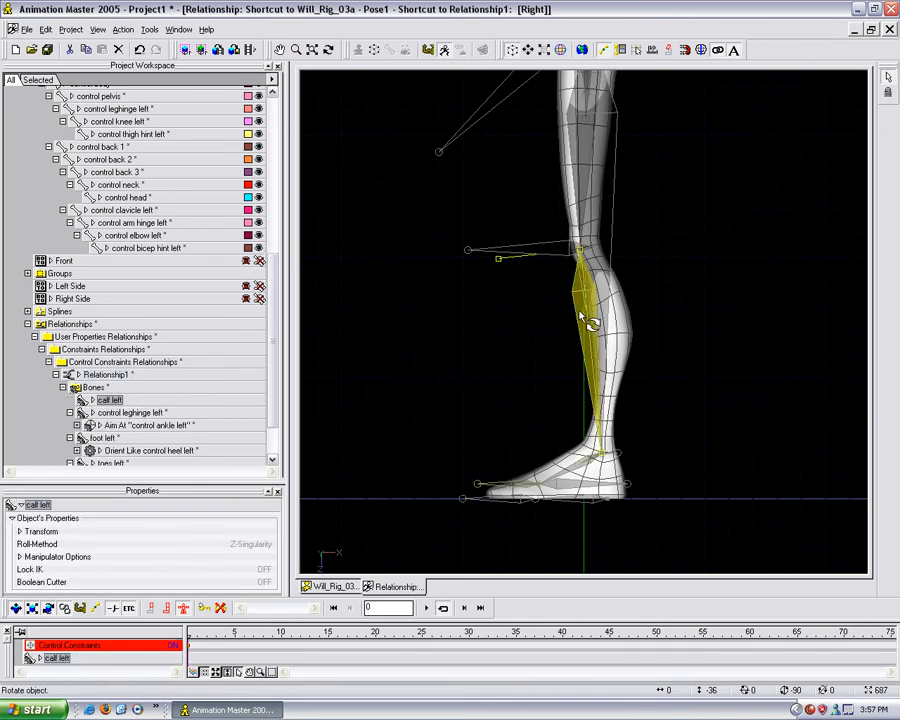
{"action": "right_click", "coordinate": [581, 310]}
{"action": "mouse_move", "coordinate": [645, 376]}
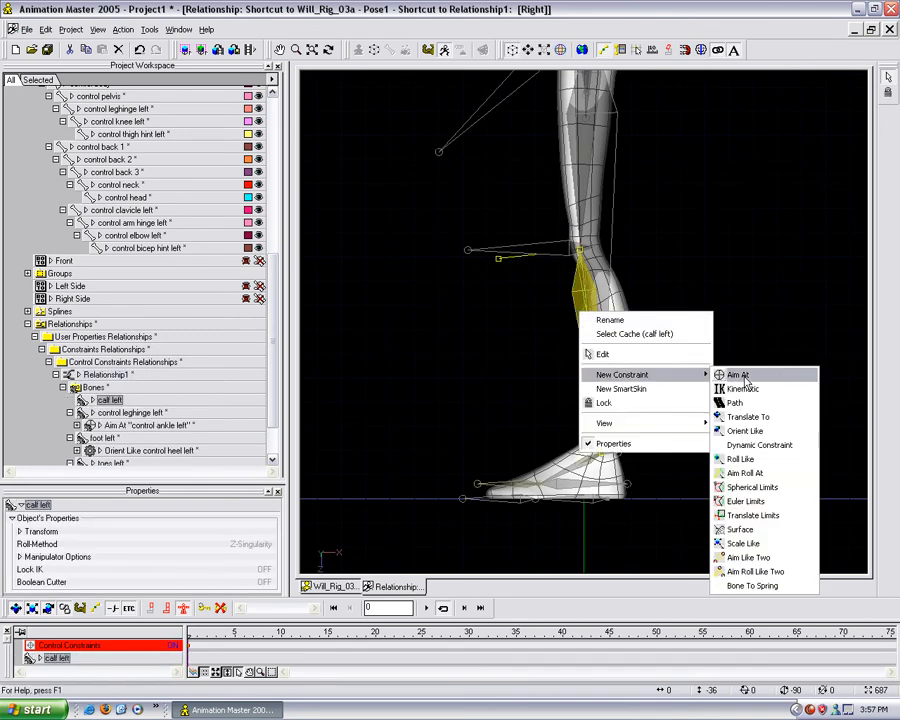
{"action": "left_click", "coordinate": [745, 389]}
{"action": "left_click", "coordinate": [754, 380]}
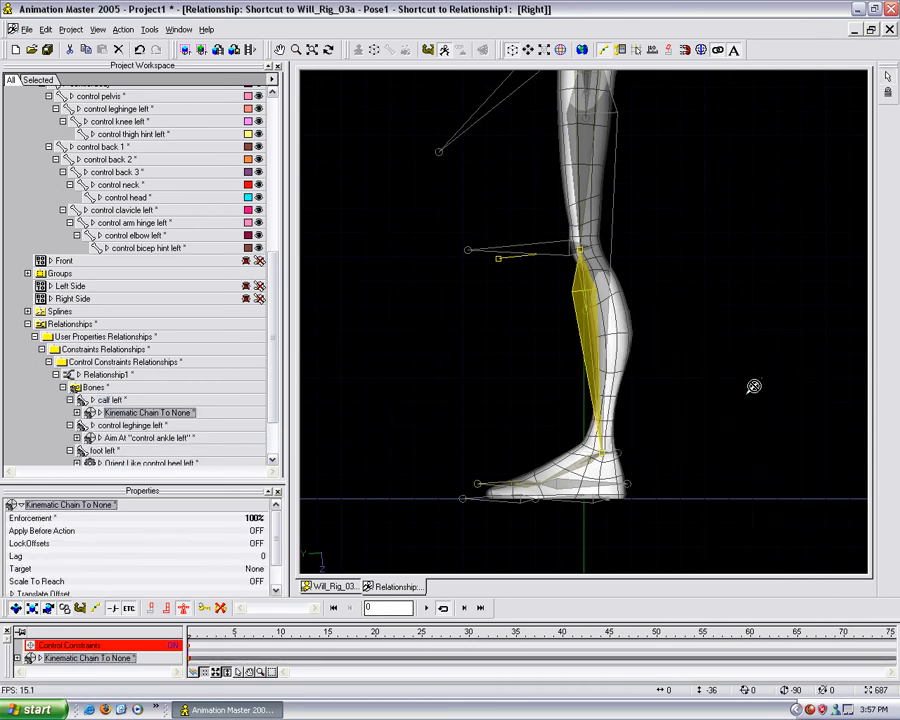
{"action": "left_click", "coordinate": [669, 50]}
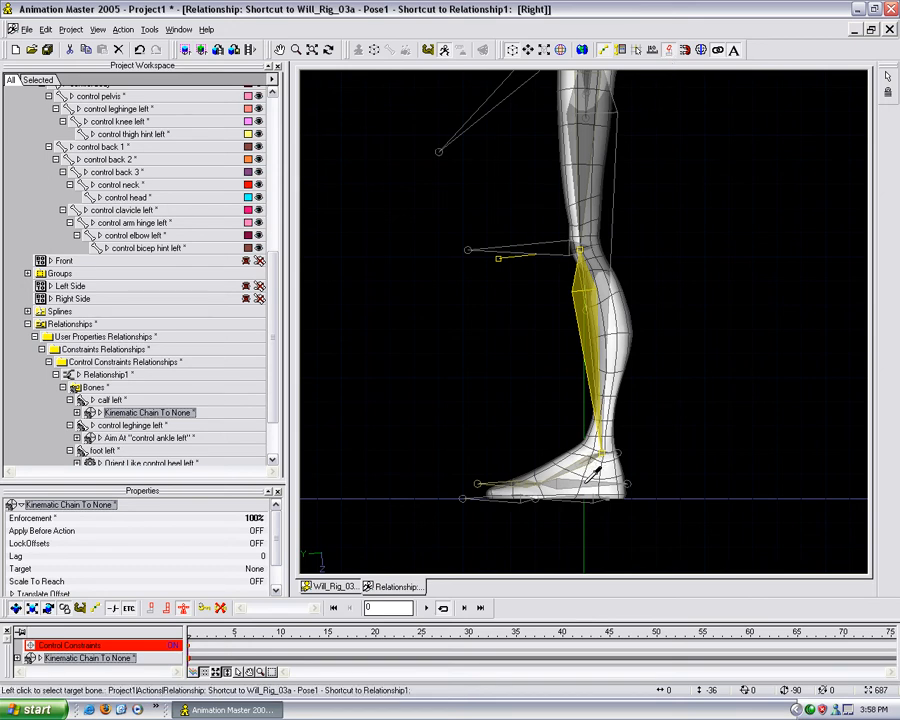
{"action": "left_click", "coordinate": [590, 482]}
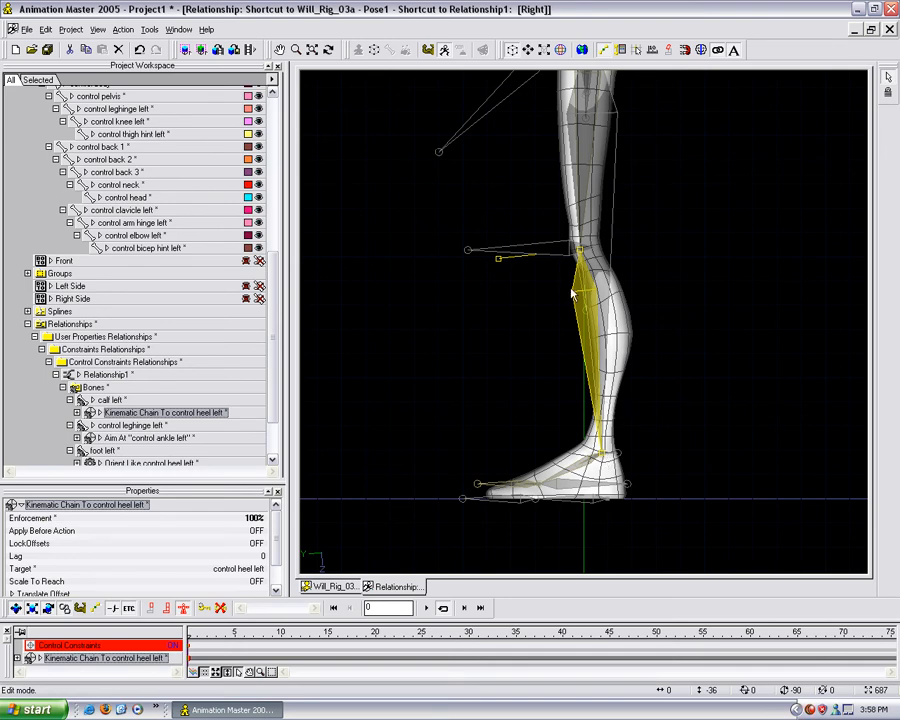
Add an Orient Like constraint to the thigh left bone with control thigh hint left as its target.
{"action": "middle_click_drag", "start_coordinate": [586, 196], "coordinate": [586, 265]}
{"action": "left_click", "coordinate": [581, 245]}
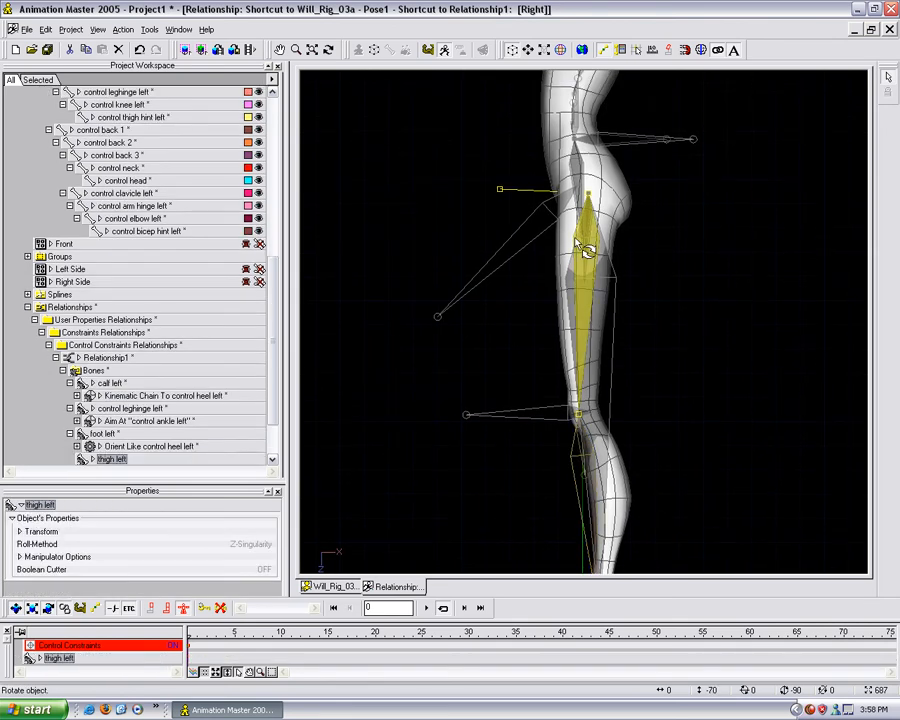
{"action": "right_click", "coordinate": [579, 240]}
{"action": "left_click", "coordinate": [624, 301]}
{"action": "left_click", "coordinate": [745, 357]}
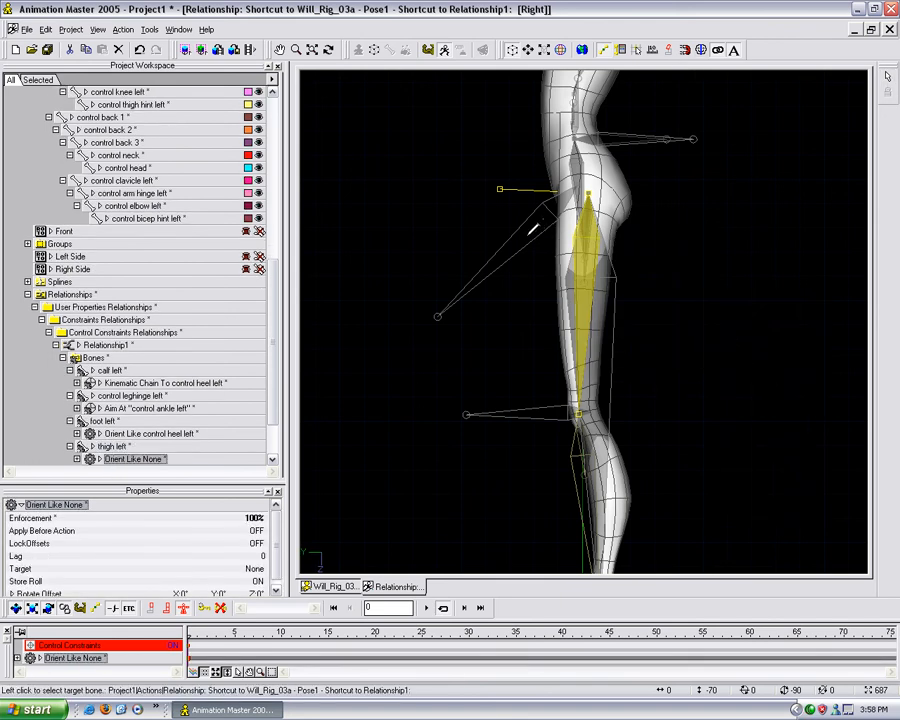
{"action": "left_click", "coordinate": [533, 228]}
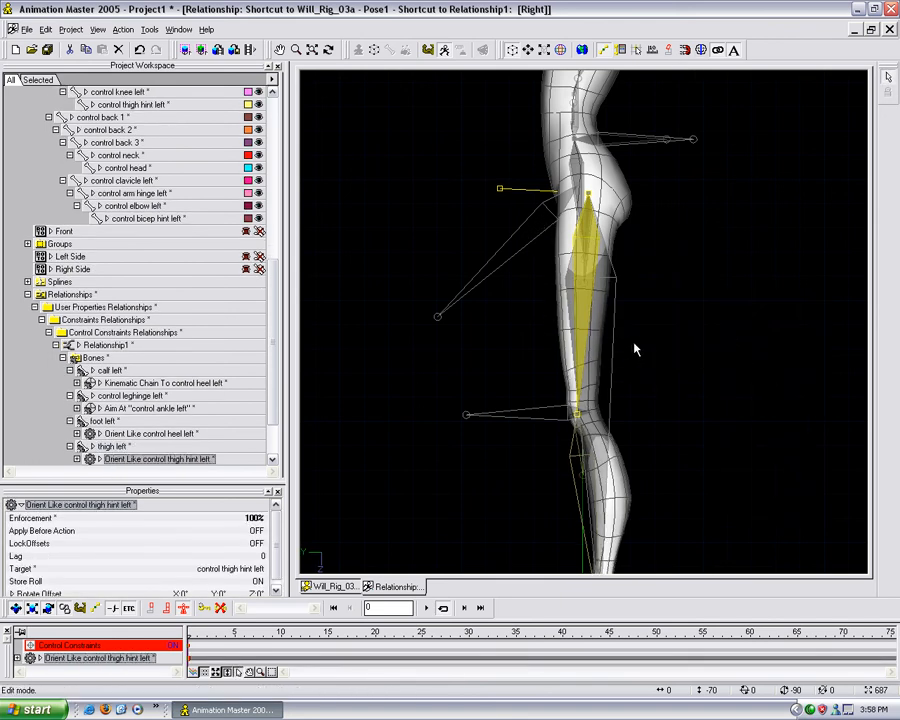
Inspect the control thigh hint left and control knee left bones along the constrained leg.
{"action": "left_click_drag", "start_coordinate": [646, 281], "coordinate": [648, 263]}
{"action": "middle_click_drag", "start_coordinate": [649, 263], "coordinate": [650, 212]}
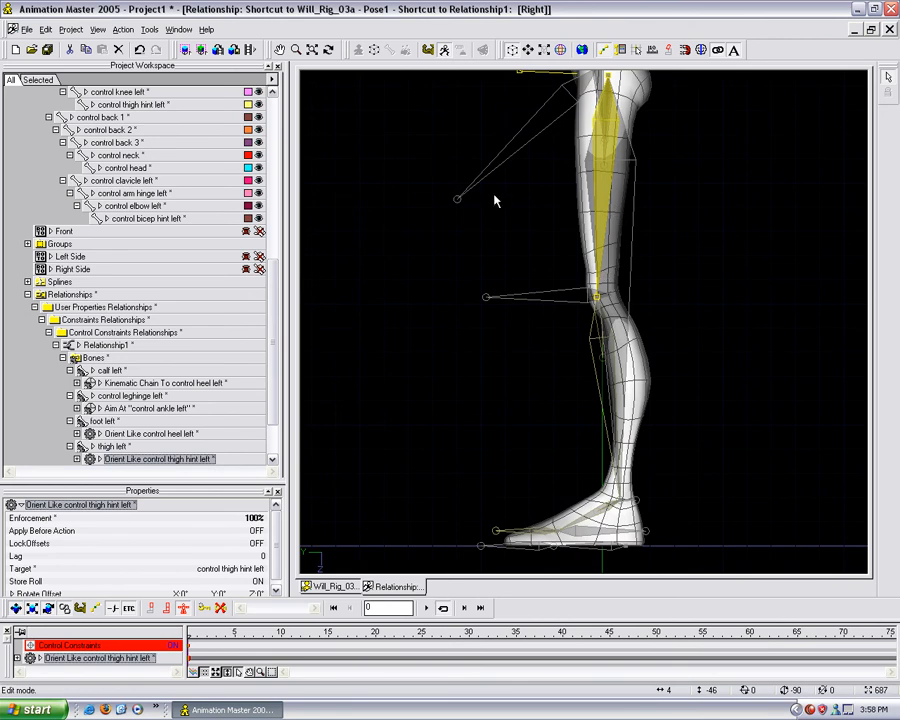
{"action": "middle_click_drag", "start_coordinate": [525, 218], "coordinate": [526, 306]}
{"action": "left_click", "coordinate": [565, 212]}
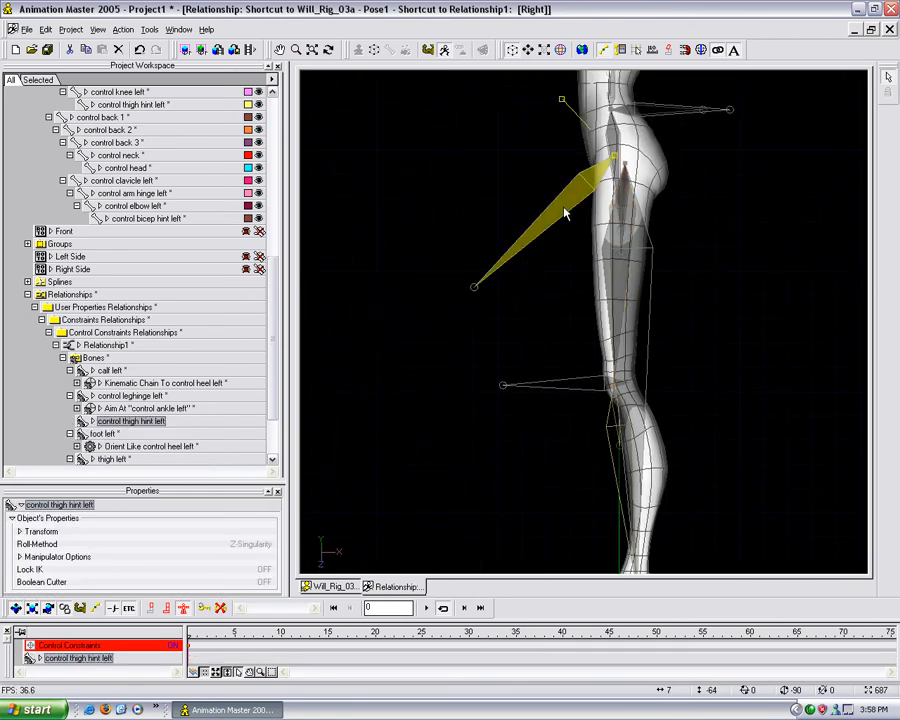
{"action": "left_click", "coordinate": [564, 236]}
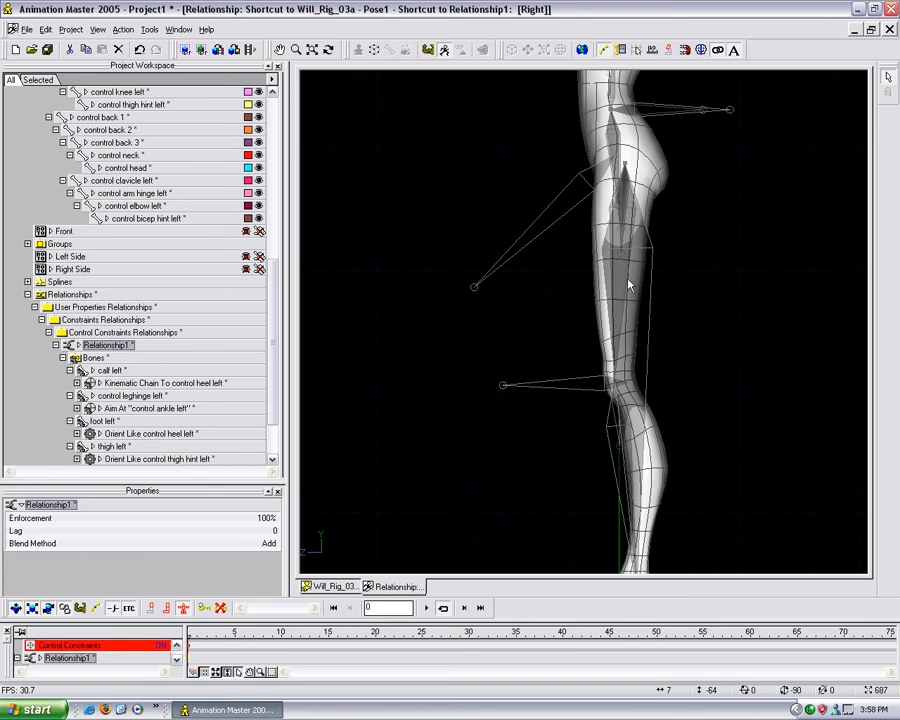
{"action": "middle_click_drag", "start_coordinate": [669, 341], "coordinate": [668, 221]}
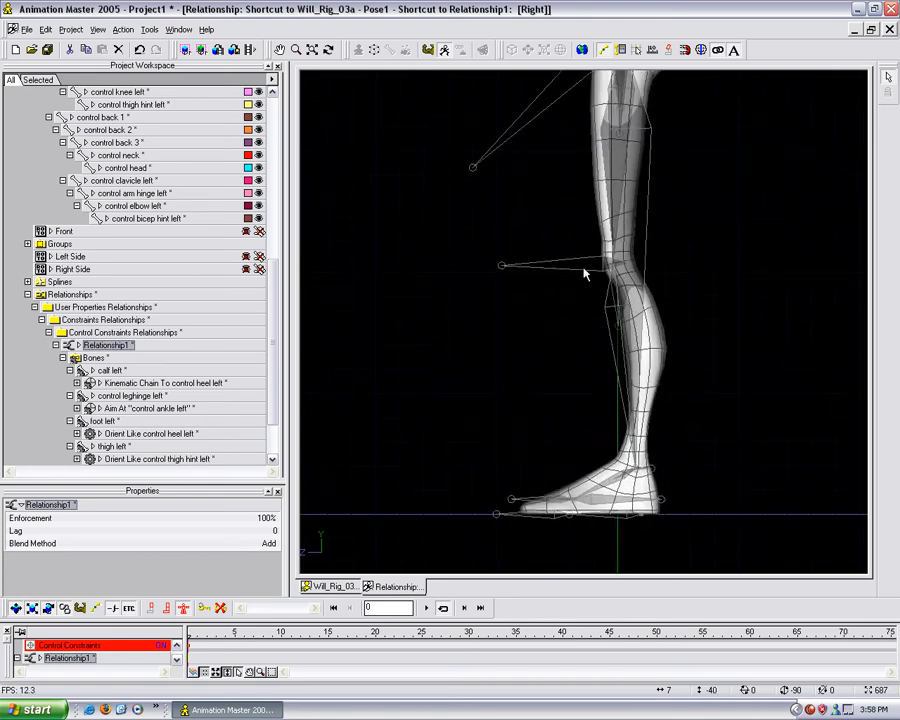
{"action": "middle_click_drag", "start_coordinate": [593, 157], "coordinate": [575, 176]}
{"action": "left_click", "coordinate": [596, 376]}
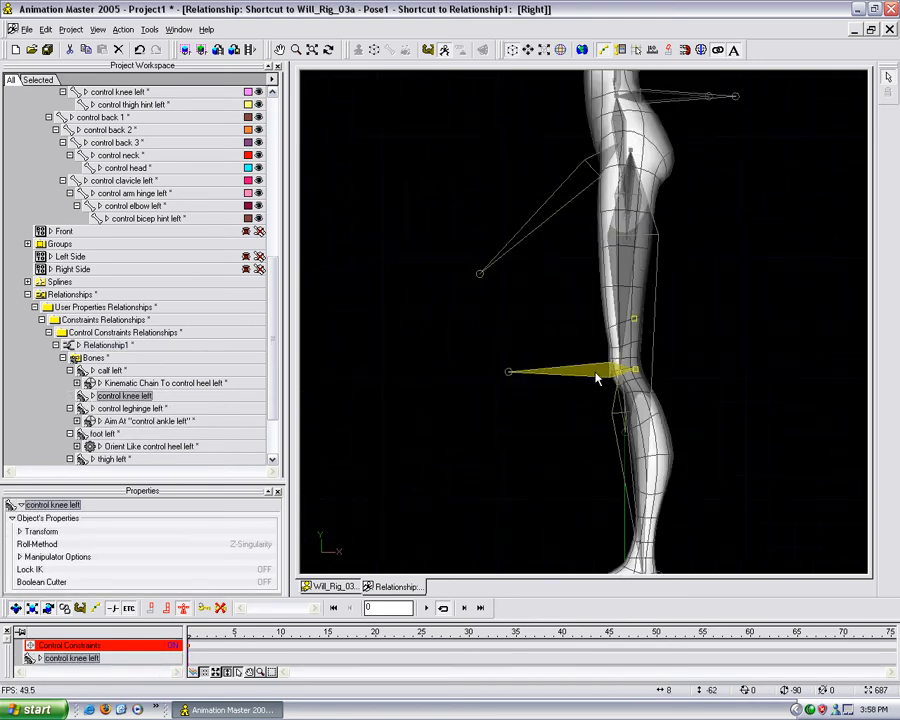
{"action": "left_click", "coordinate": [585, 384]}
{"action": "left_click", "coordinate": [603, 375]}
{"action": "left_click", "coordinate": [580, 192]}
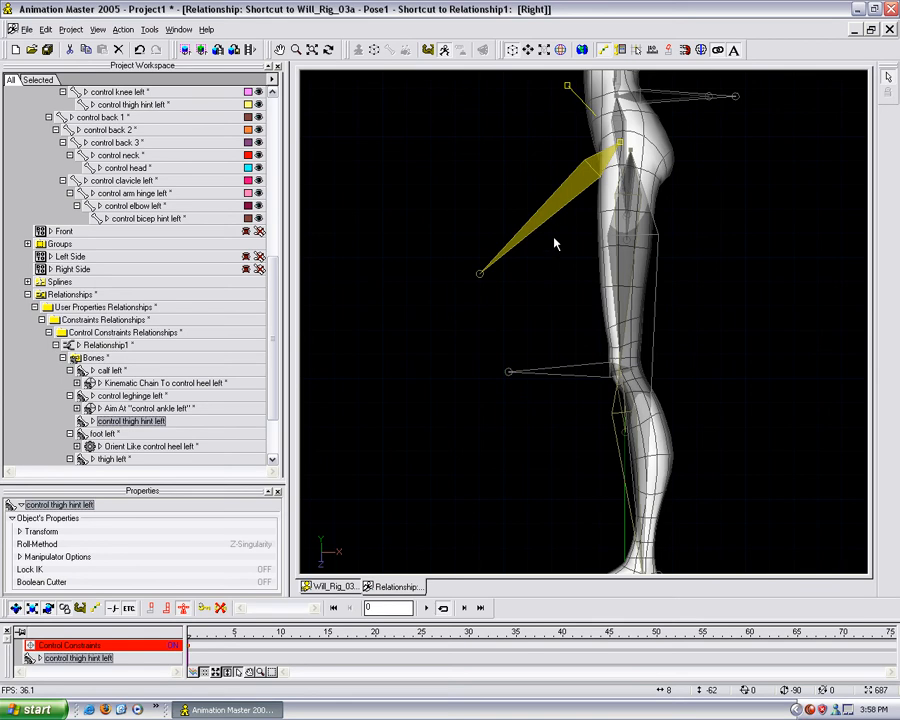
{"action": "scroll", "coordinate": [562, 318], "scroll_direction": "down", "scroll_amount": 2}
{"action": "middle_click_drag", "start_coordinate": [562, 326], "coordinate": [580, 346]}
{"action": "left_click", "coordinate": [677, 301]}
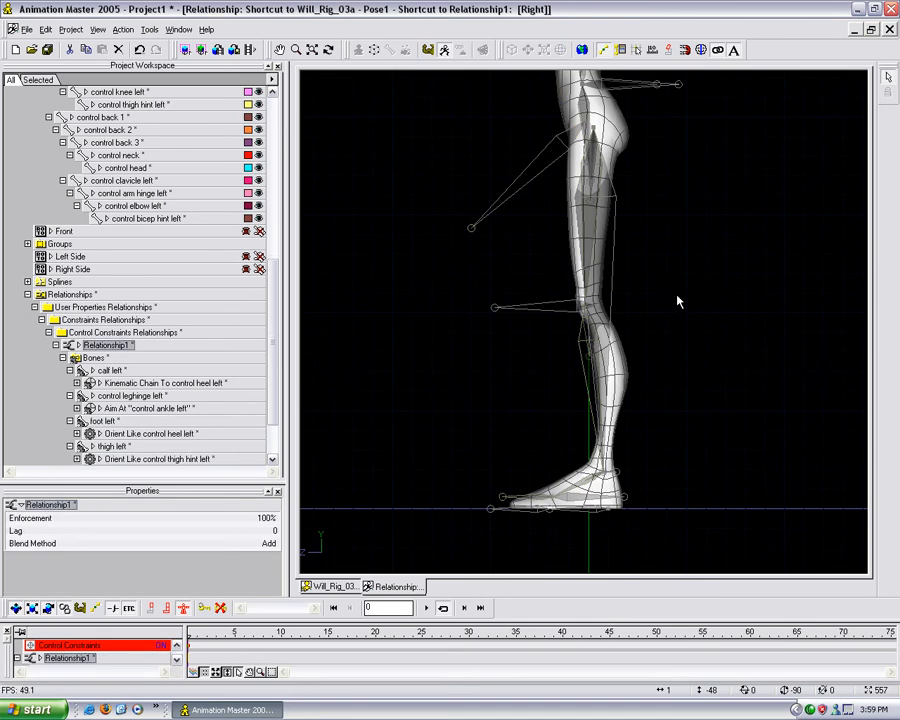
Close the Control Constraints relationship and create a new action for testing Will_Rig_03a.
{"action": "left_click", "coordinate": [889, 29]}
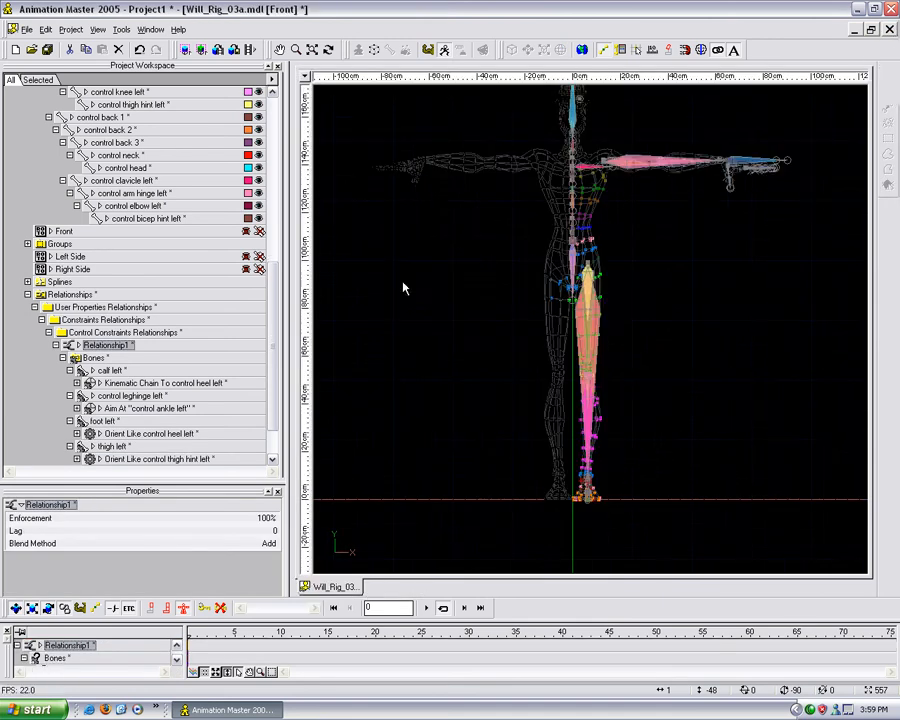
{"action": "scroll", "coordinate": [267, 362], "scroll_direction": "down", "scroll_amount": 2}
{"action": "right_click", "coordinate": [52, 448]}
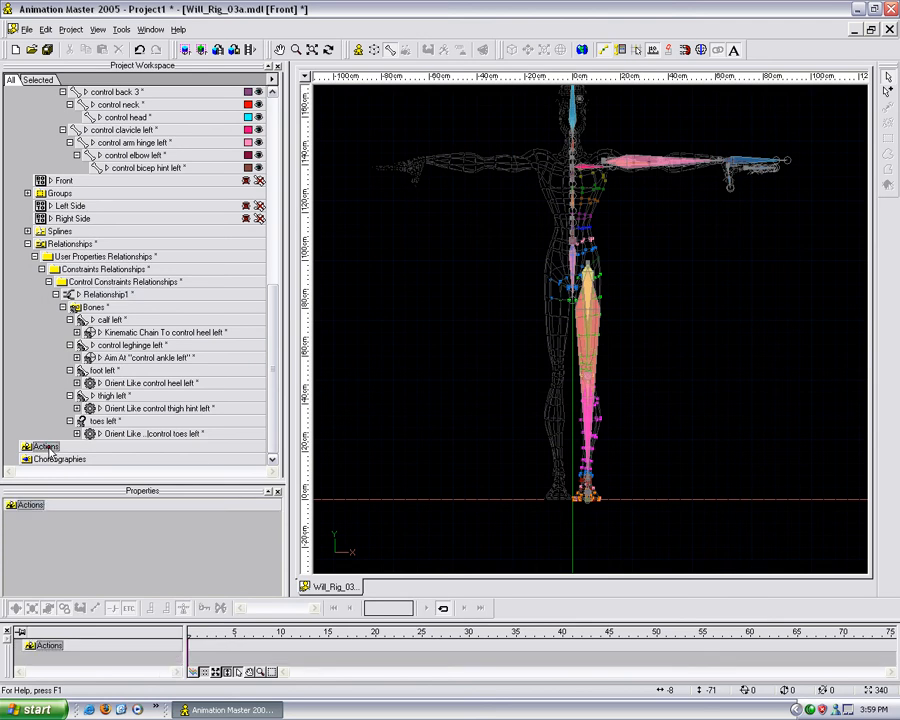
{"action": "left_click", "coordinate": [80, 457]}
{"action": "middle_click_drag", "start_coordinate": [663, 413], "coordinate": [665, 347]}
{"action": "scroll", "coordinate": [665, 347], "scroll_direction": "up", "scroll_amount": 3}
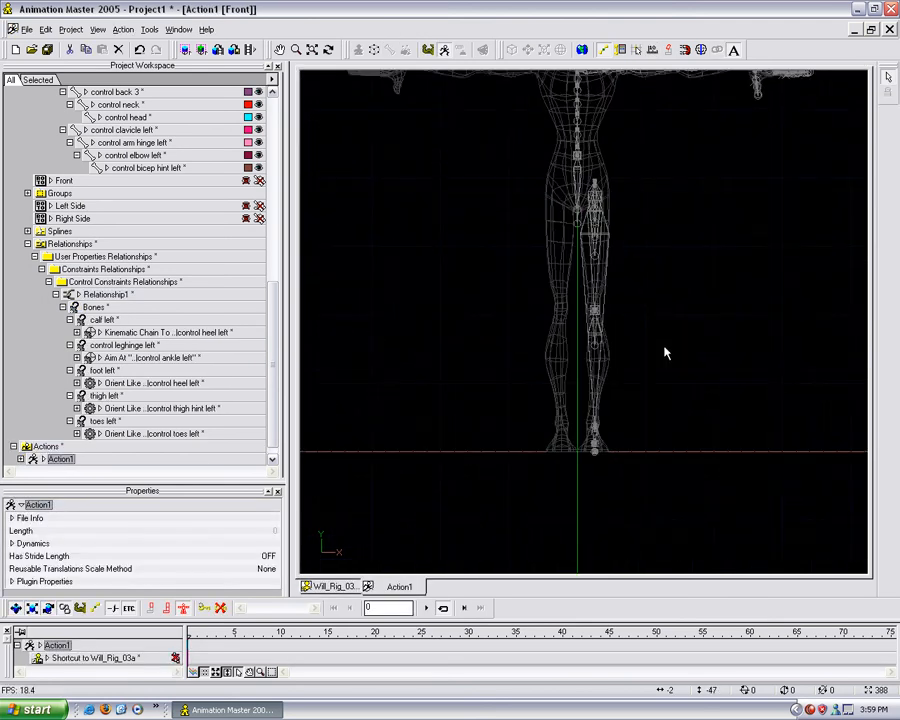
{"action": "key", "text": "4"}
{"action": "middle_click_drag", "start_coordinate": [686, 403], "coordinate": [673, 467]}
{"action": "scroll", "coordinate": [657, 372], "scroll_direction": "up", "scroll_amount": 3}
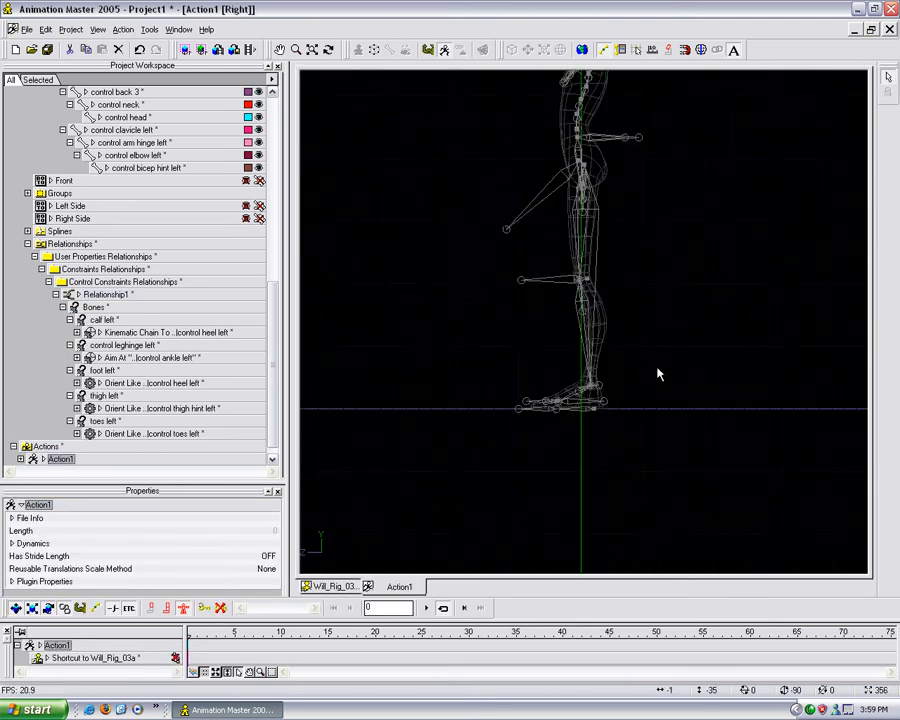
{"action": "middle_click_drag", "start_coordinate": [661, 327], "coordinate": [668, 383]}
{"action": "middle_click_drag", "start_coordinate": [659, 435], "coordinate": [659, 410]}
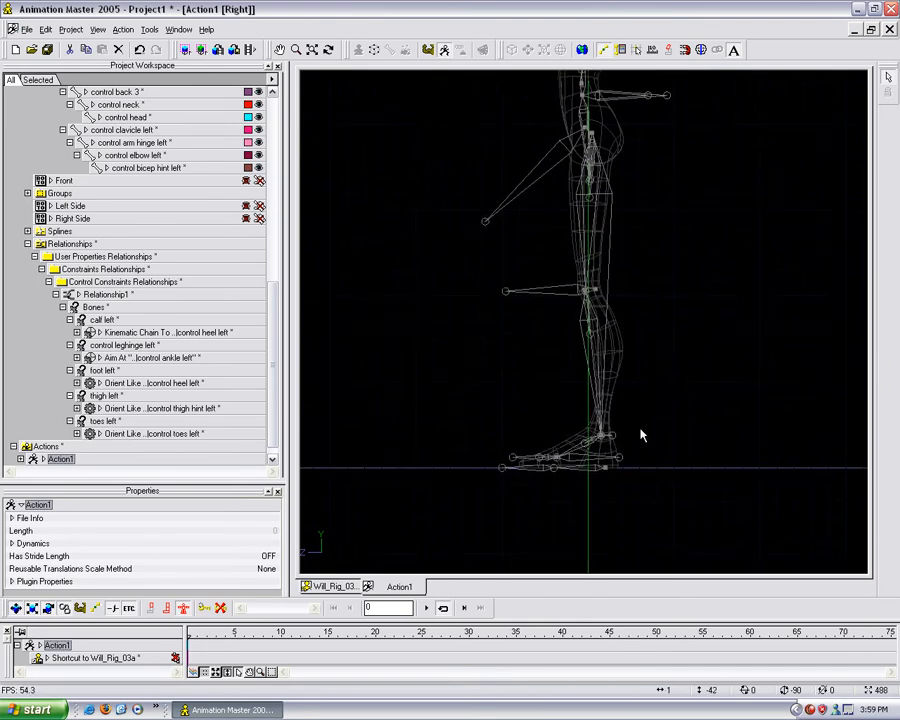
Set the Control Constraints user property of Will_Rig_03a to ON.
{"action": "left_click", "coordinate": [594, 469]}
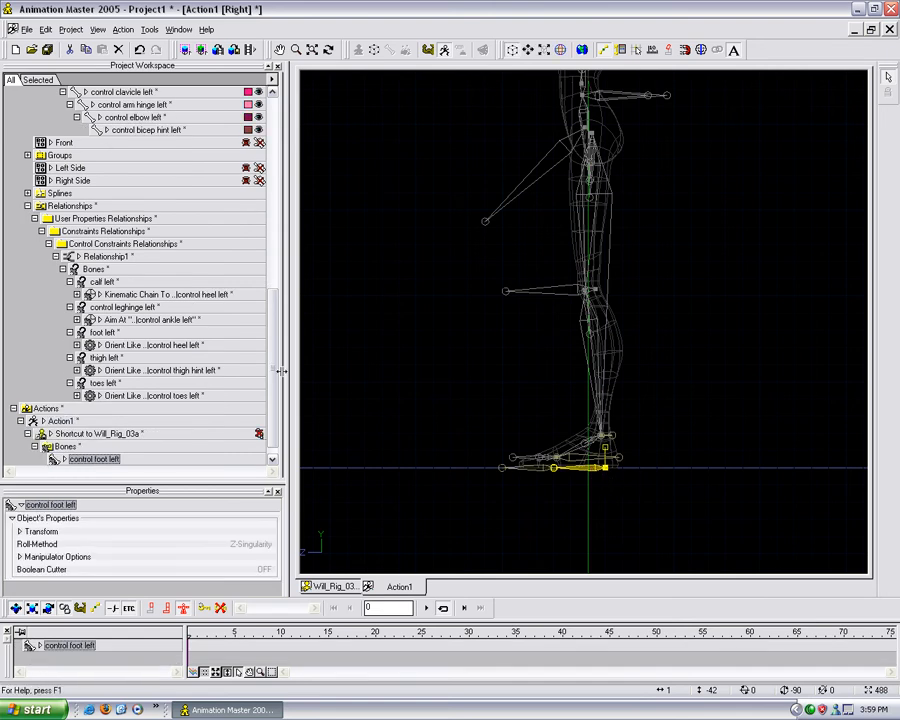
{"action": "left_click_drag", "start_coordinate": [277, 380], "coordinate": [287, 161]}
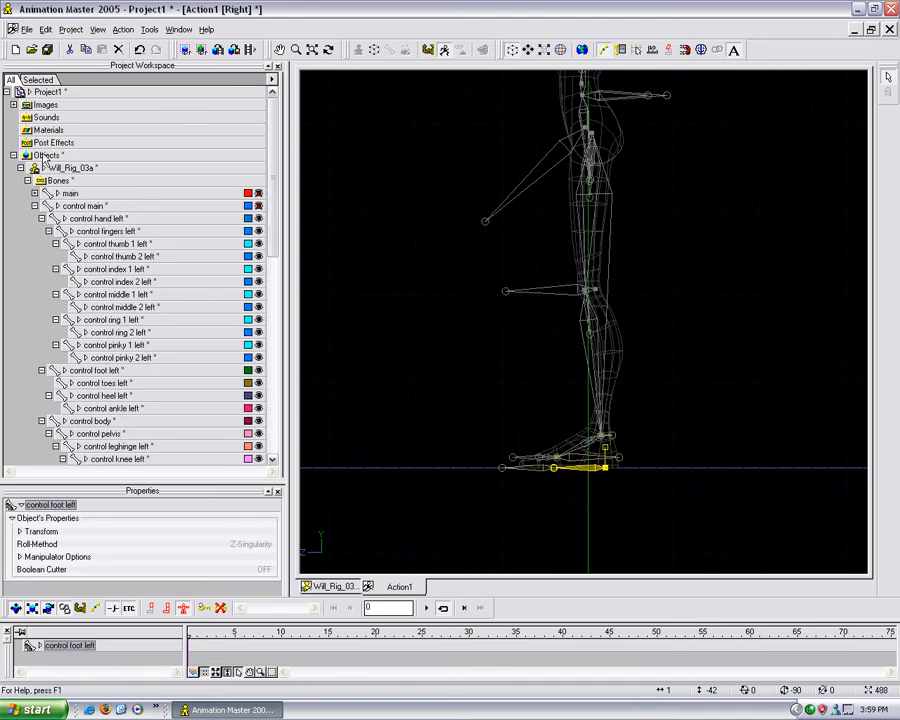
{"action": "left_click", "coordinate": [43, 169]}
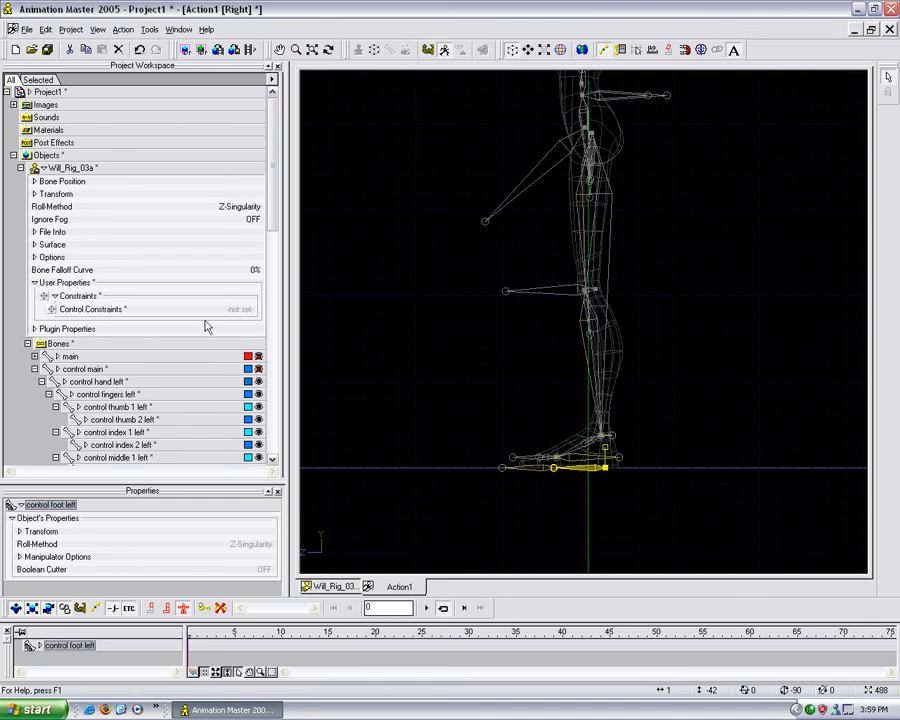
{"action": "left_click", "coordinate": [244, 311]}
{"action": "left_click", "coordinate": [474, 400]}
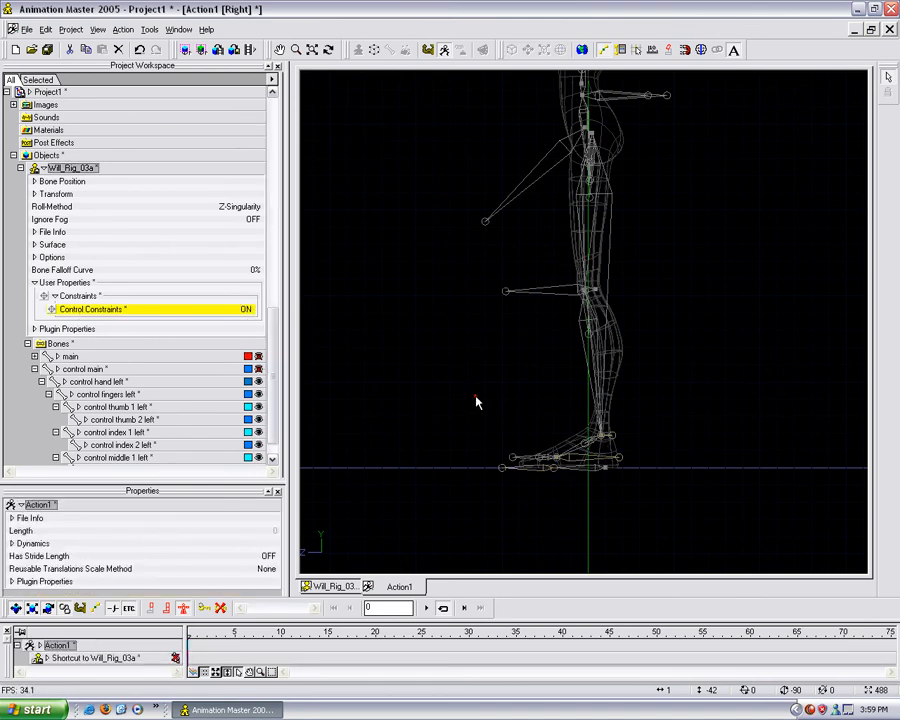
Move the control foot left bone about 34 cm up and 30 cm forward to raise the left leg.
{"action": "left_click", "coordinate": [596, 470]}
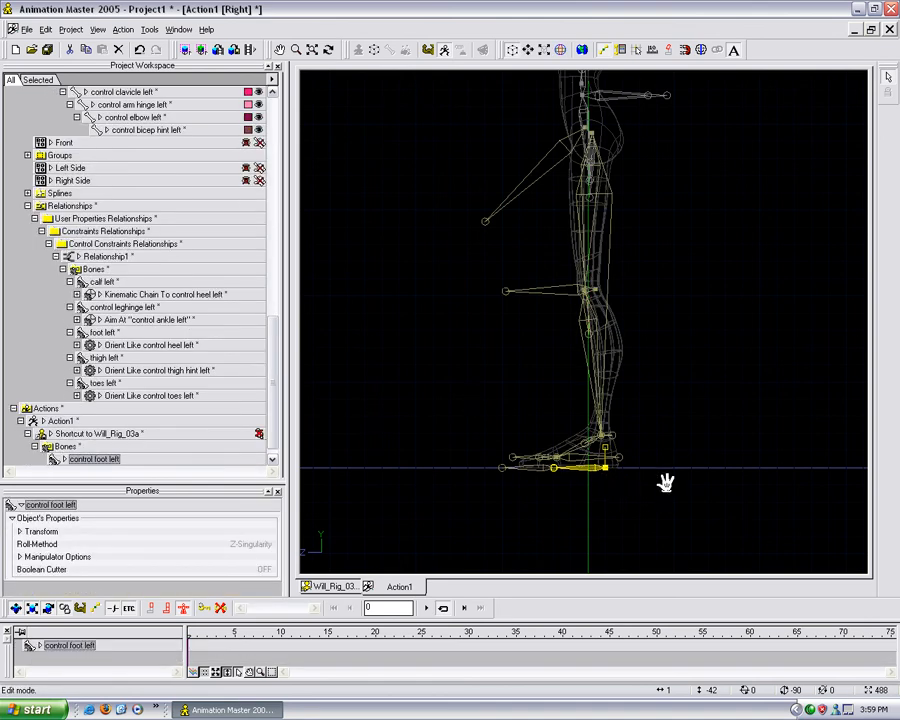
{"action": "middle_click_drag", "start_coordinate": [666, 483], "coordinate": [675, 455]}
{"action": "scroll", "coordinate": [669, 469], "scroll_direction": "up", "scroll_amount": 2}
{"action": "middle_click_drag", "start_coordinate": [677, 411], "coordinate": [675, 459]}
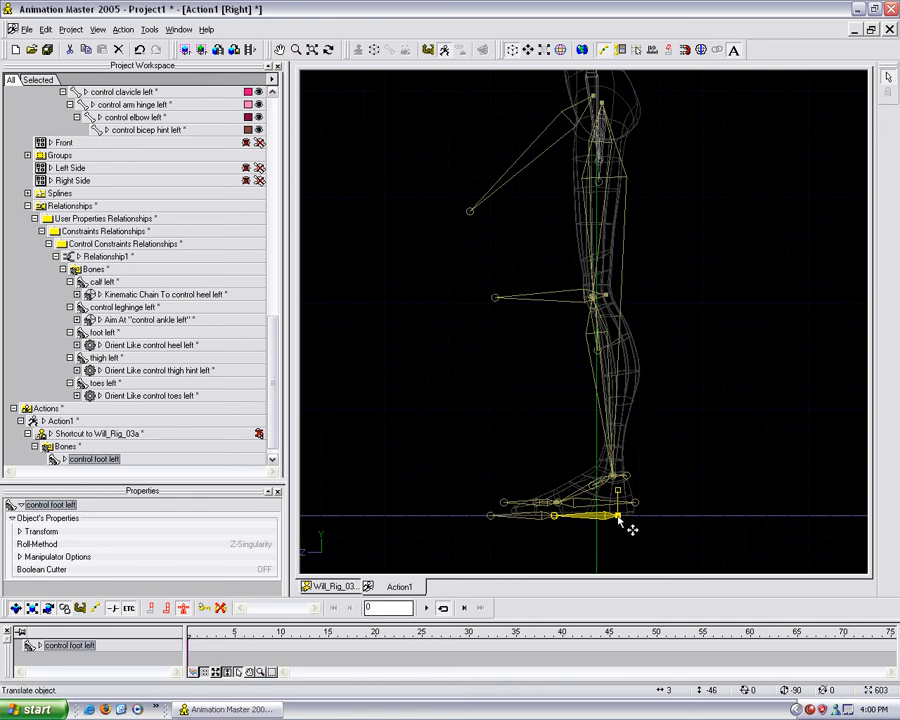
{"action": "left_click_drag", "start_coordinate": [619, 517], "coordinate": [494, 376]}
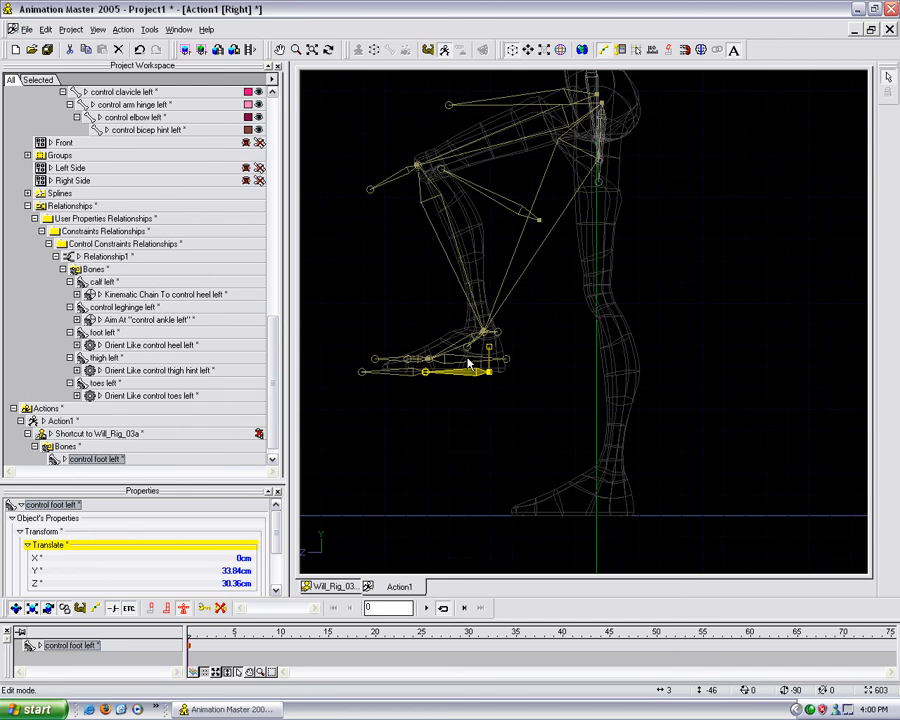
Rotate the control heel left bone to about -35° in X, lifting the heel of the raised foot.
{"action": "left_click", "coordinate": [508, 362]}
{"action": "left_click_drag", "start_coordinate": [514, 367], "coordinate": [484, 335]}
{"action": "left_click", "coordinate": [453, 334]}
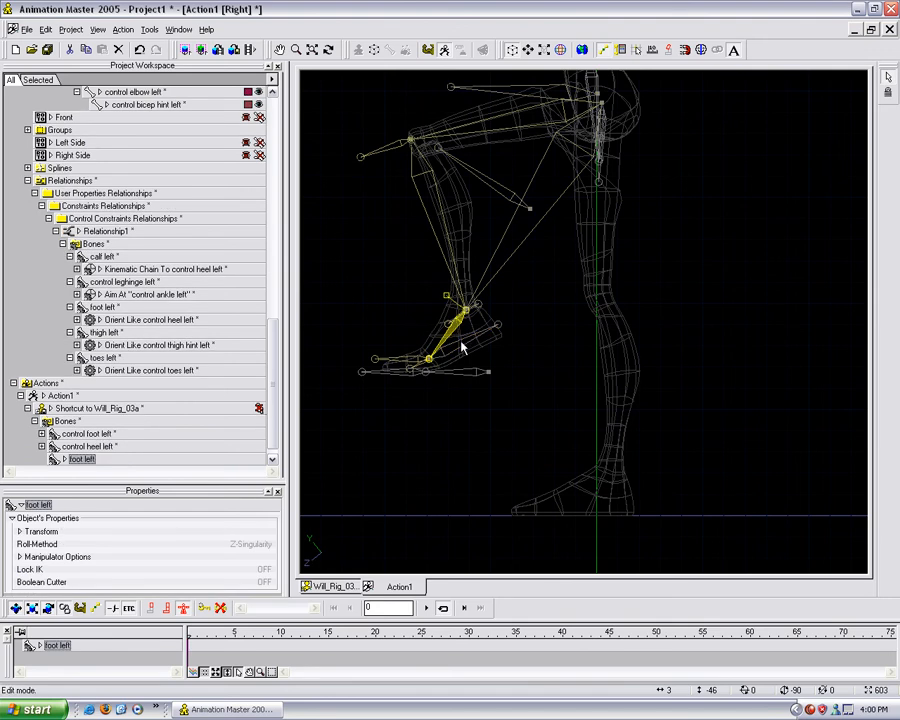
{"action": "left_click", "coordinate": [463, 348]}
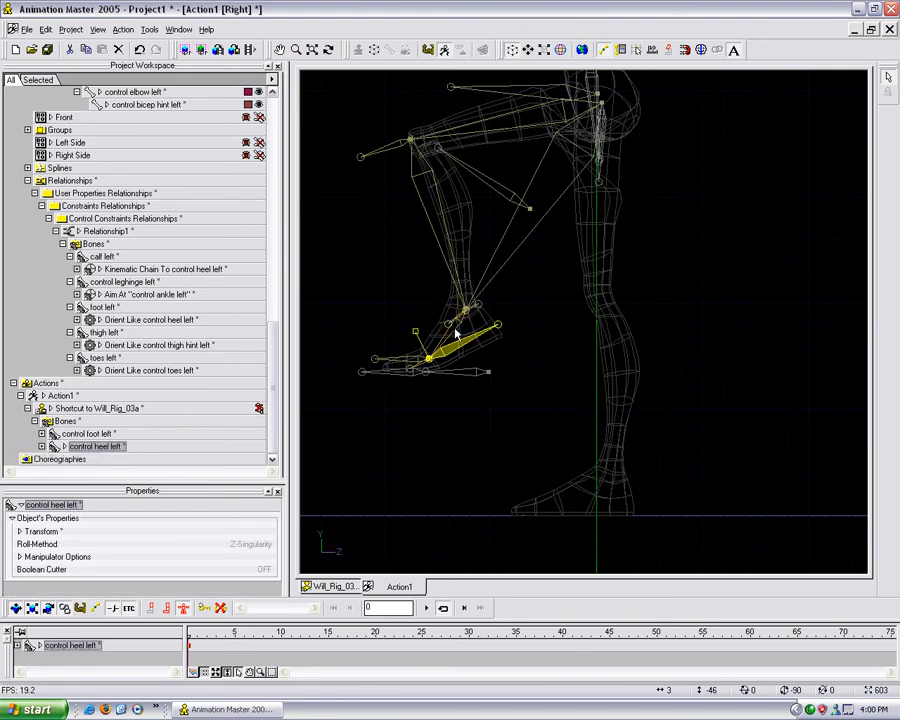
{"action": "left_click_drag", "start_coordinate": [500, 328], "coordinate": [474, 328]}
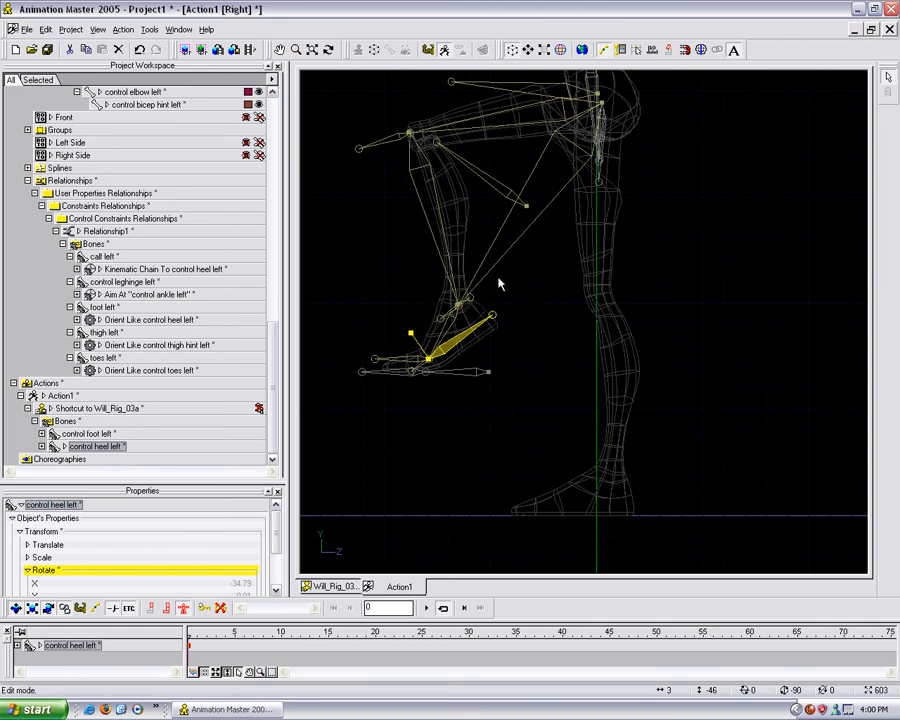
Rotate the control knee left bone slightly around its Y axis to swing the raised knee sideways.
{"action": "middle_click_drag", "start_coordinate": [502, 264], "coordinate": [502, 363]}
{"action": "middle_click_drag", "start_coordinate": [518, 256], "coordinate": [492, 286]}
{"action": "left_click", "coordinate": [484, 291]}
{"action": "key", "text": "r"}
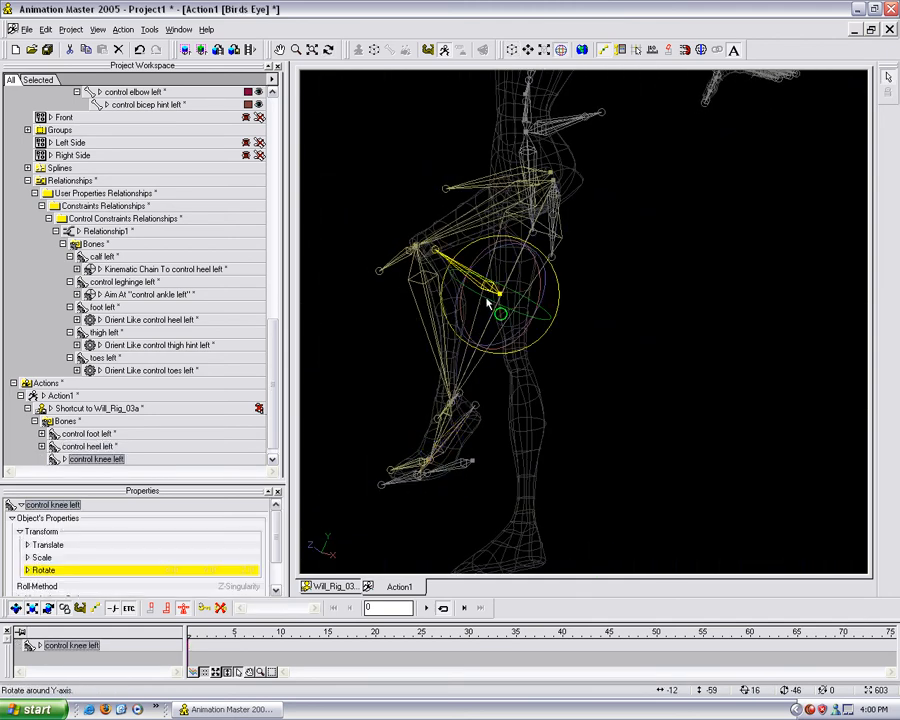
{"action": "left_click_drag", "start_coordinate": [490, 296], "coordinate": [510, 291]}
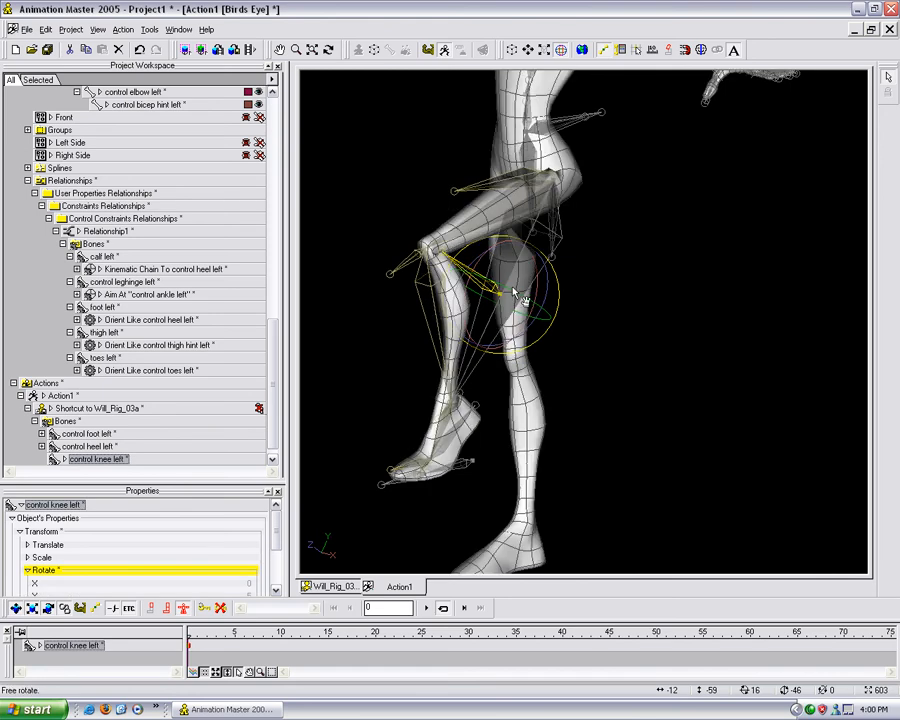
Rotate the control knee left bone inward and back out to test how far the raised knee swings.
{"action": "left_click_drag", "start_coordinate": [512, 296], "coordinate": [587, 322]}
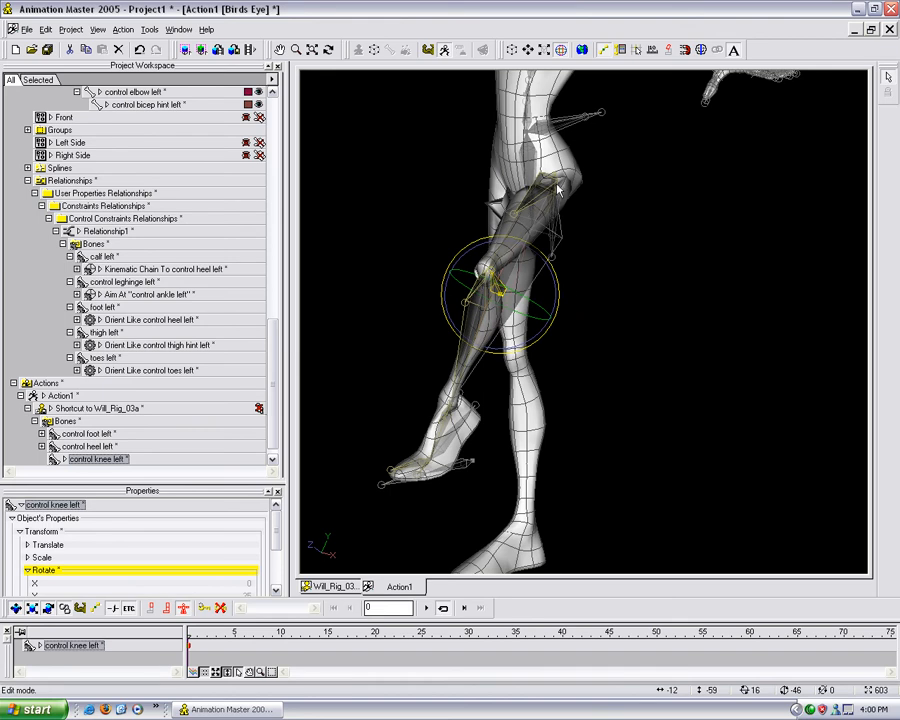
{"action": "left_click_drag", "start_coordinate": [542, 311], "coordinate": [503, 287]}
Rotate the control toes left bone up and down in the right view to test the toe control.
{"action": "key", "text": "4"}
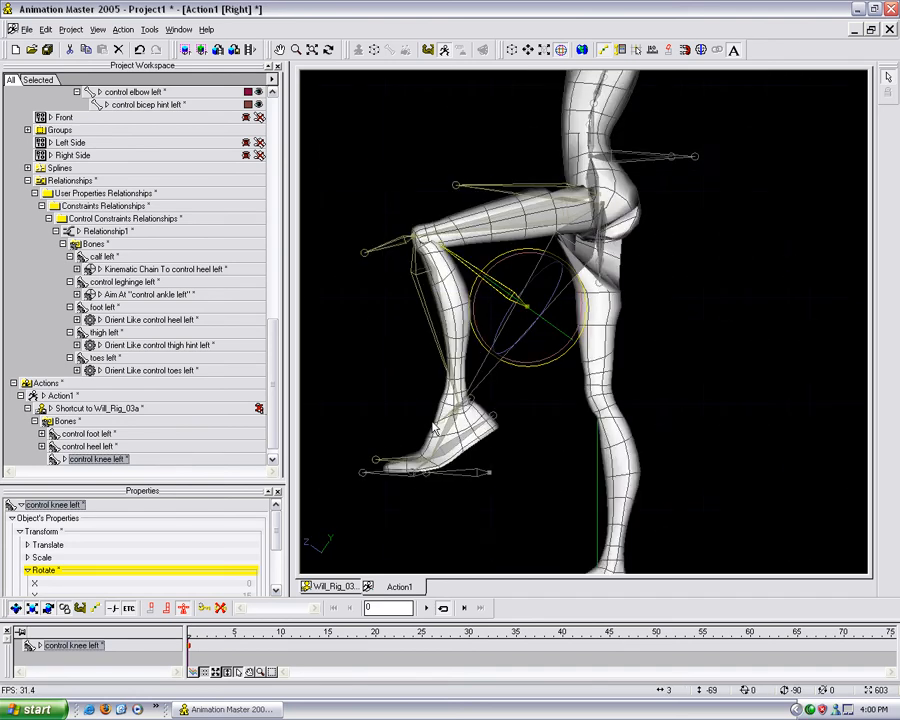
{"action": "left_click", "coordinate": [363, 474]}
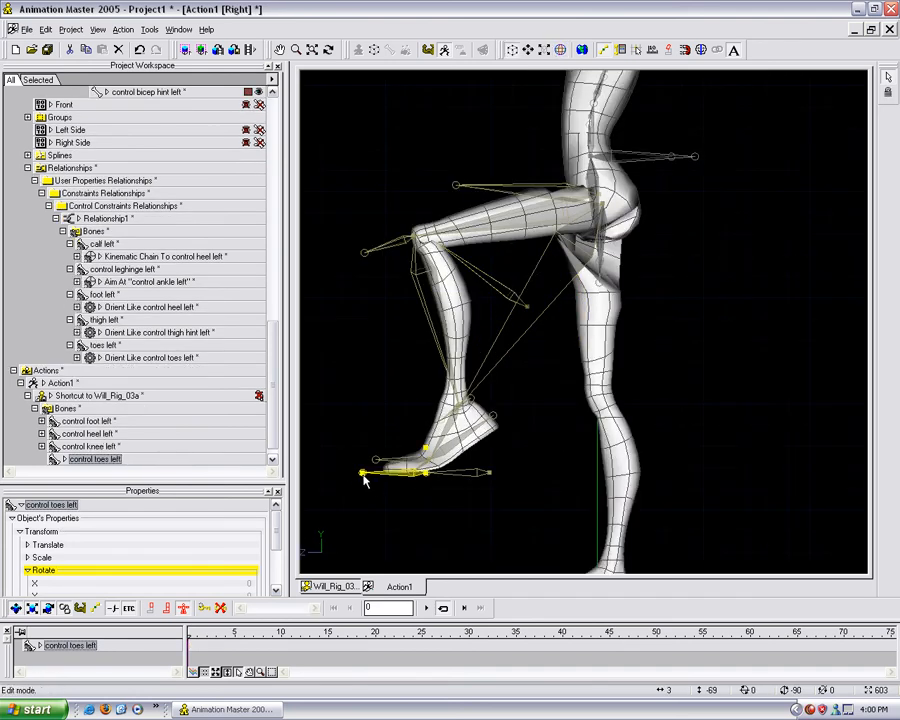
{"action": "left_click_drag", "start_coordinate": [378, 478], "coordinate": [360, 477]}
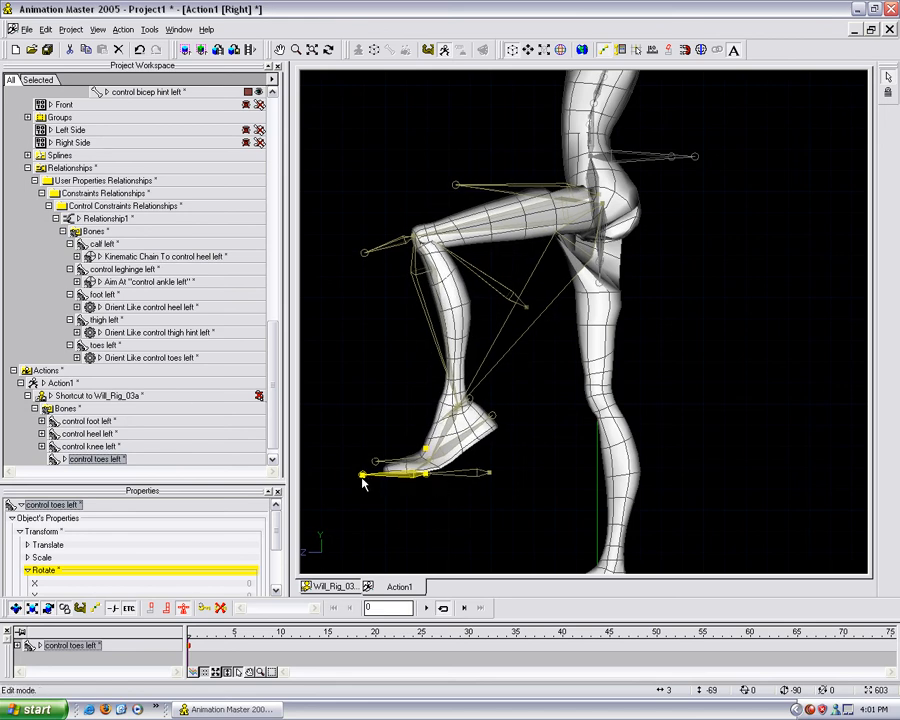
{"action": "left_click_drag", "start_coordinate": [363, 476], "coordinate": [327, 470]}
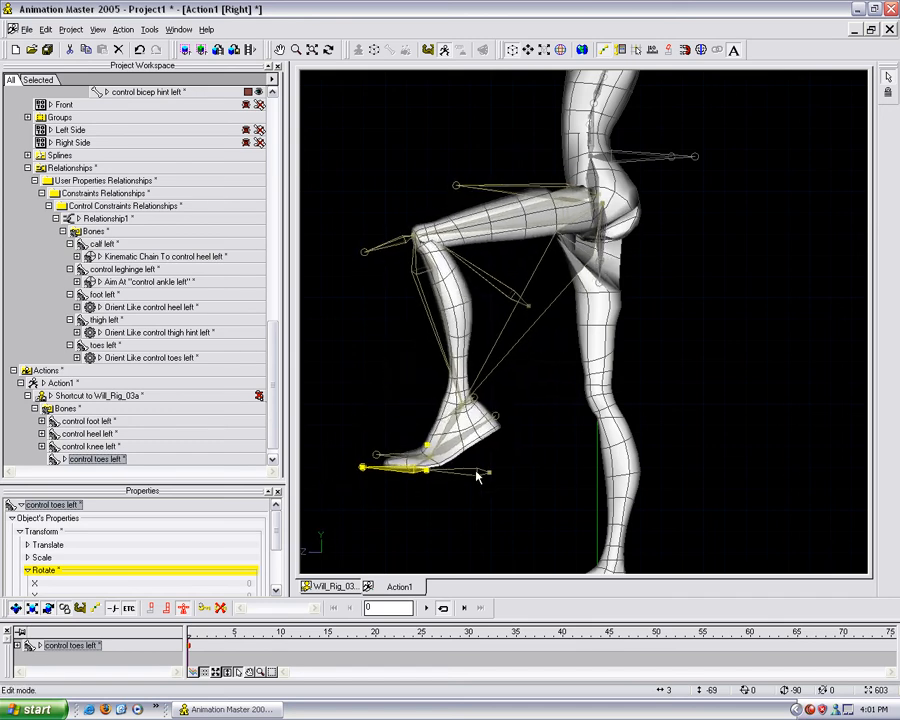
Set Lock IK to ON for the control toes left bone in the Will_Rig_03a model.
{"action": "left_click_drag", "start_coordinate": [273, 388], "coordinate": [278, 225]}
{"action": "left_click", "coordinate": [340, 587]}
{"action": "middle_click_drag", "start_coordinate": [540, 496], "coordinate": [532, 345]}
{"action": "scroll", "coordinate": [532, 345], "scroll_direction": "up", "scroll_amount": 2}
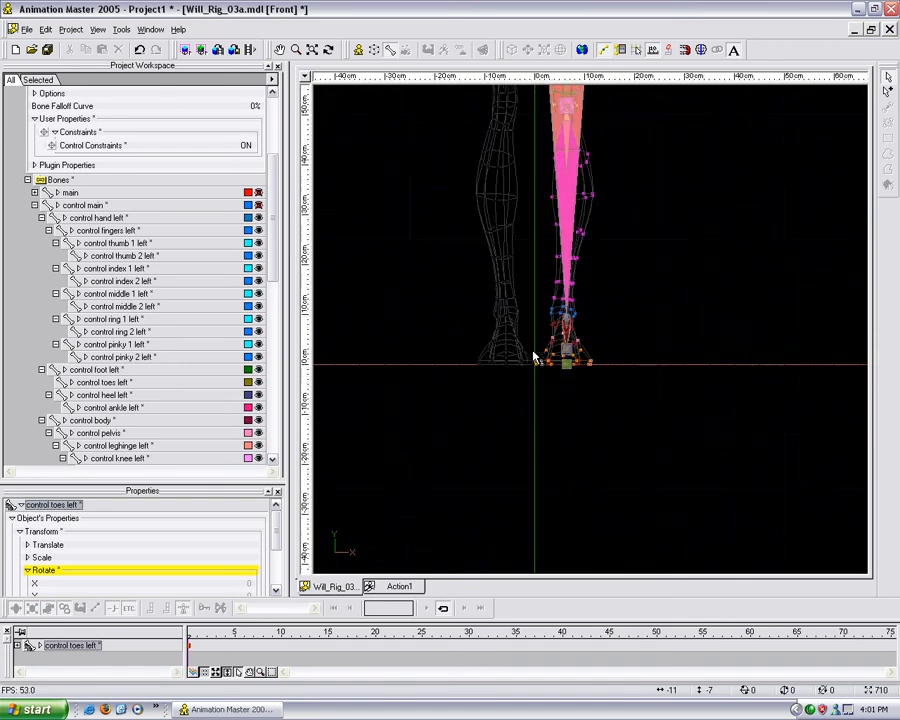
{"action": "key", "text": "KP_6"}
{"action": "middle_click_drag", "start_coordinate": [590, 420], "coordinate": [669, 386]}
{"action": "scroll", "coordinate": [566, 428], "scroll_direction": "up", "scroll_amount": 3}
{"action": "scroll", "coordinate": [640, 412], "scroll_direction": "up", "scroll_amount": 5}
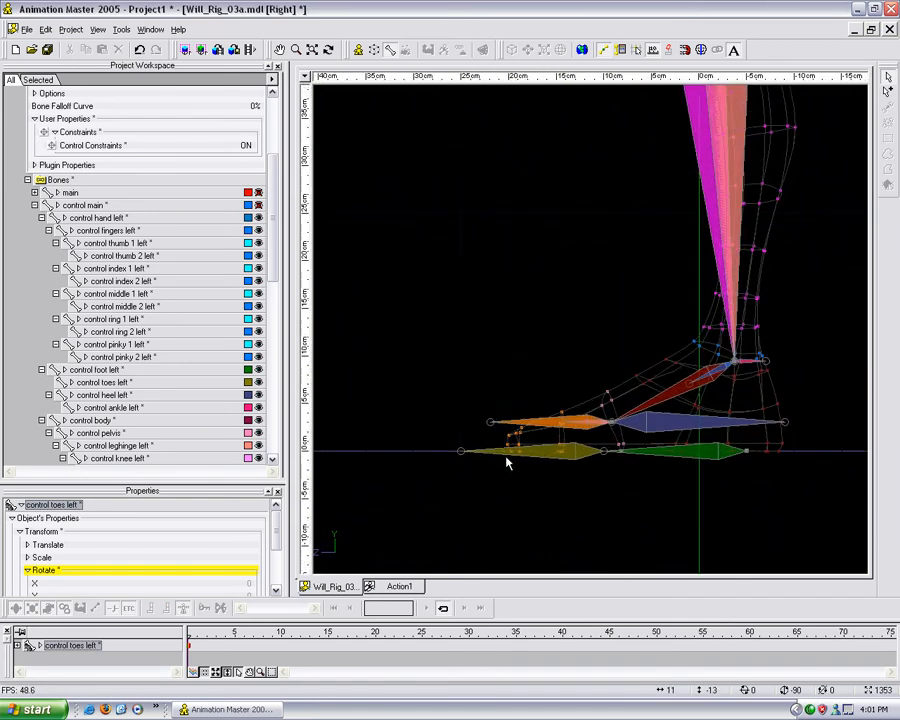
{"action": "left_click", "coordinate": [556, 461]}
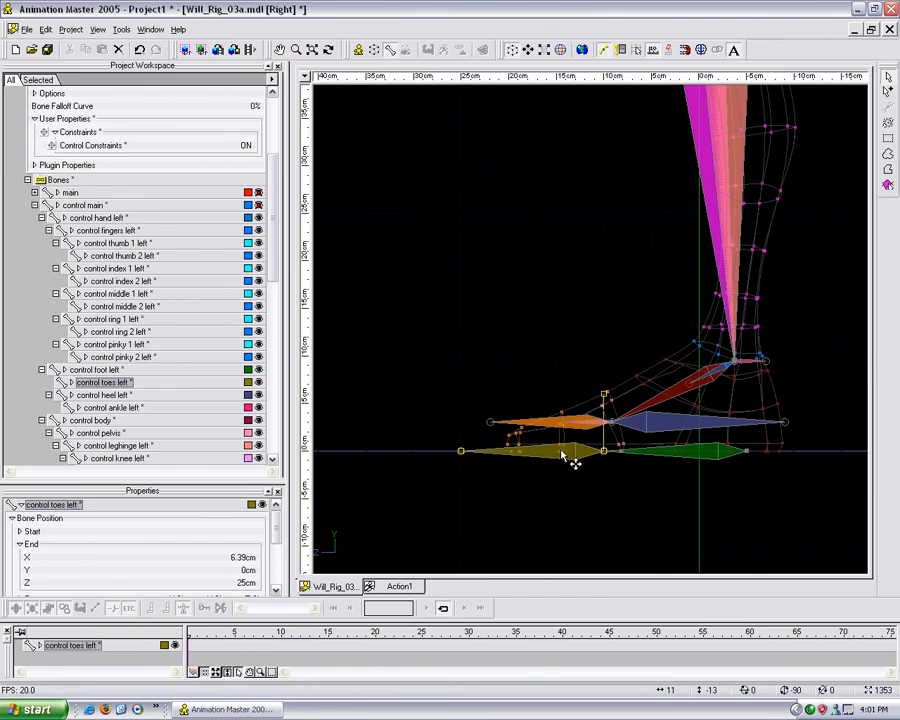
{"action": "scroll", "coordinate": [268, 560], "scroll_direction": "down", "scroll_amount": 5}
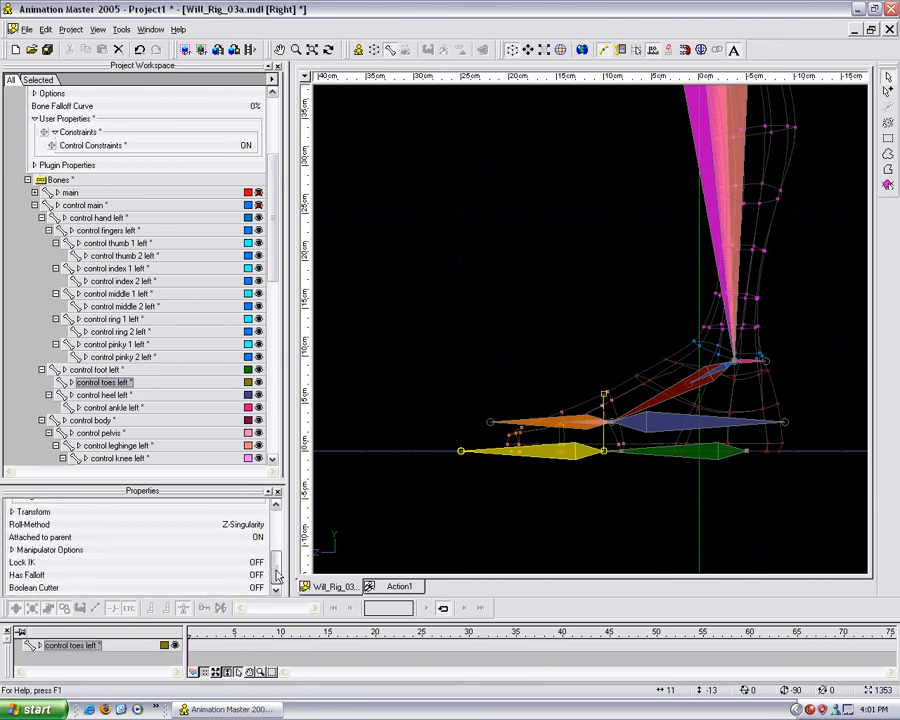
{"action": "left_click", "coordinate": [256, 562]}
Rotate the control toes left bone in Action1 again to test it with Lock IK enabled.
{"action": "left_click", "coordinate": [399, 586]}
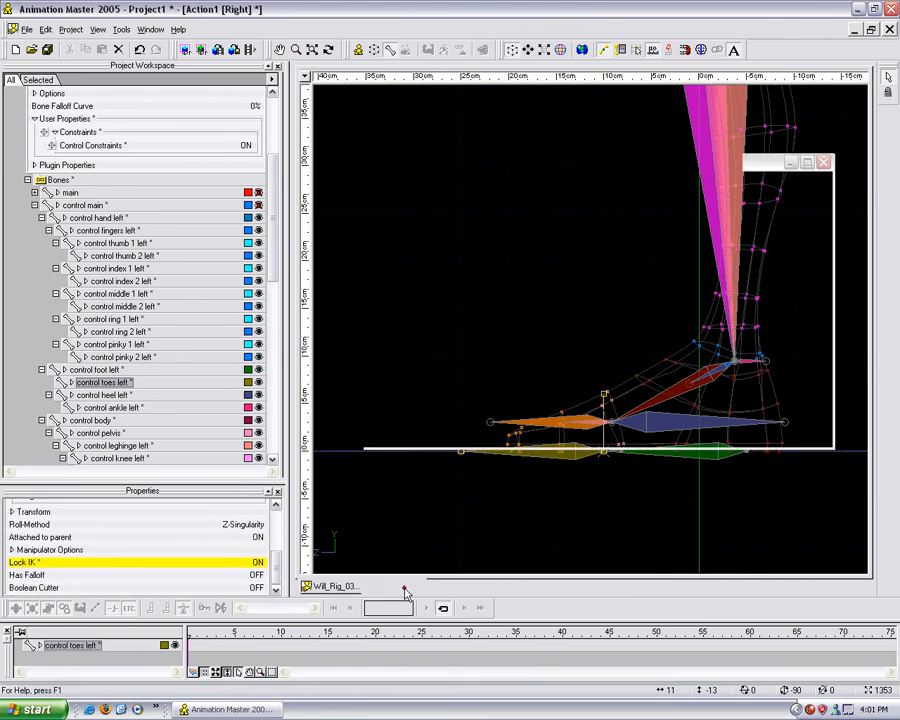
{"action": "middle_click_drag", "start_coordinate": [500, 497], "coordinate": [562, 448]}
{"action": "scroll", "coordinate": [540, 452], "scroll_direction": "up", "scroll_amount": 3}
{"action": "middle_click_drag", "start_coordinate": [492, 459], "coordinate": [549, 467]}
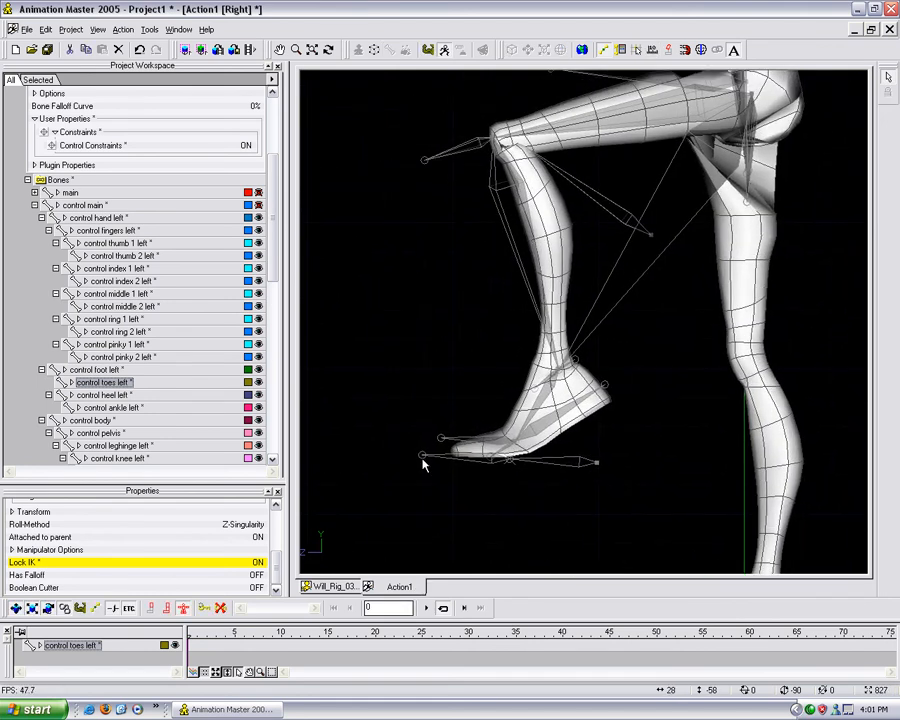
{"action": "left_click", "coordinate": [423, 461]}
{"action": "mouse_move", "coordinate": [429, 460]}
{"action": "left_mouse_down"}
{"action": "mouse_move", "coordinate": [425, 440]}
{"action": "mouse_move", "coordinate": [468, 418]}
{"action": "mouse_move", "coordinate": [327, 394]}
{"action": "mouse_move", "coordinate": [493, 270]}
{"action": "mouse_move", "coordinate": [394, 404]}
{"action": "mouse_move", "coordinate": [390, 476]}
{"action": "mouse_move", "coordinate": [446, 414]}
{"action": "mouse_move", "coordinate": [422, 477]}
{"action": "mouse_move", "coordinate": [450, 508]}
{"action": "mouse_move", "coordinate": [502, 514]}
{"action": "mouse_move", "coordinate": [469, 503]}
{"action": "mouse_move", "coordinate": [440, 422]}
{"action": "mouse_move", "coordinate": [444, 482]}
{"action": "mouse_move", "coordinate": [460, 442]}
{"action": "mouse_move", "coordinate": [440, 460]}
{"action": "left_mouse_up"}
Move the control foot left bone around to bend the leg, ending about 17 cm up and 27 cm forward.
{"action": "left_click", "coordinate": [605, 472]}
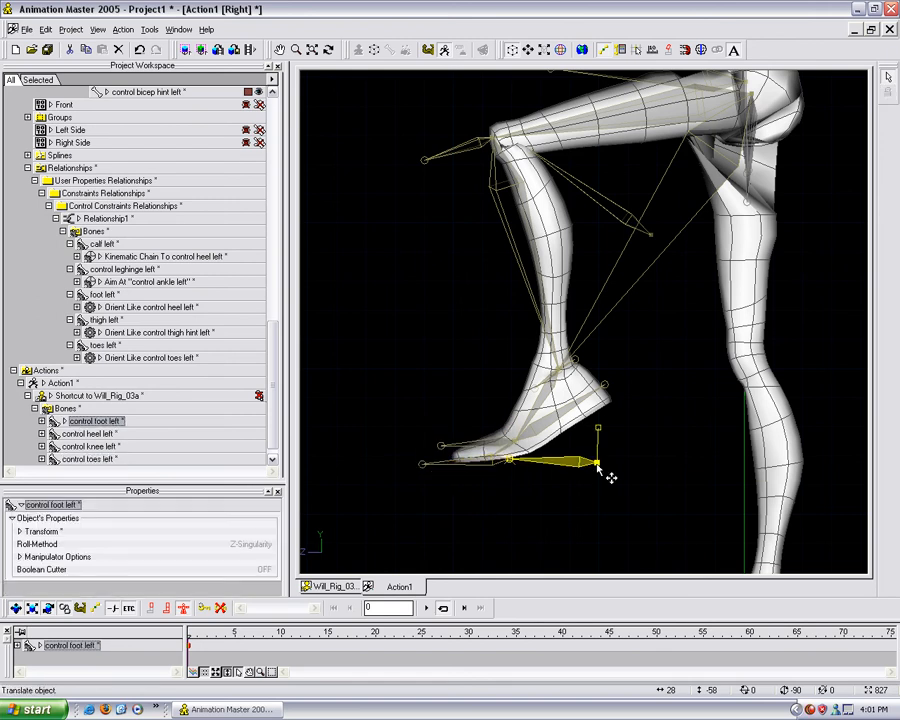
{"action": "left_click_drag", "start_coordinate": [609, 474], "coordinate": [545, 495]}
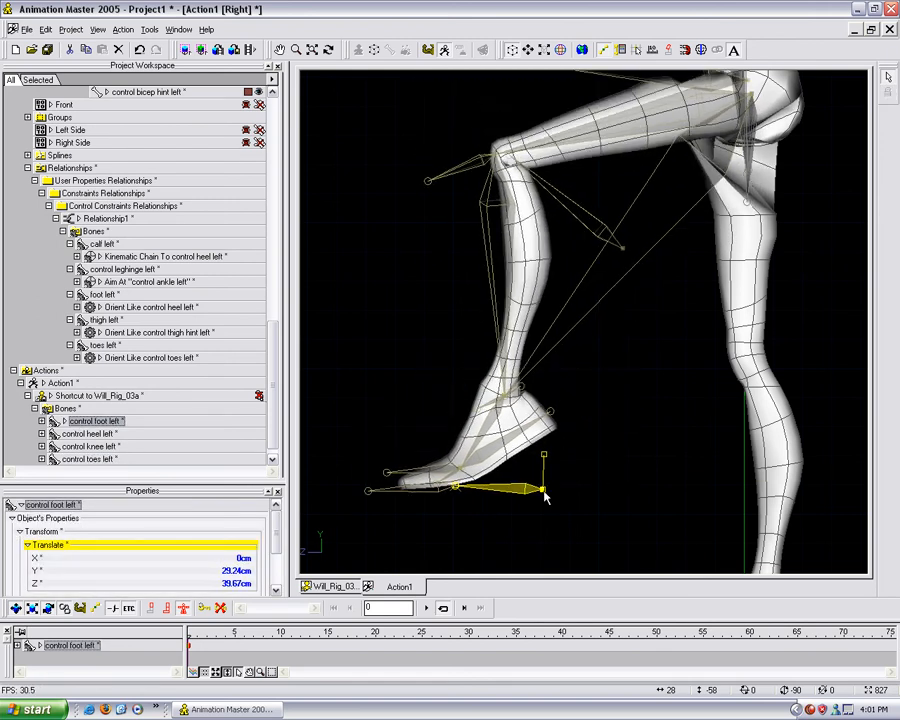
{"action": "mouse_move", "coordinate": [551, 413]}
{"action": "left_mouse_down"}
{"action": "mouse_move", "coordinate": [557, 474]}
{"action": "mouse_move", "coordinate": [545, 525]}
{"action": "mouse_move", "coordinate": [566, 472]}
{"action": "mouse_move", "coordinate": [529, 403]}
{"action": "mouse_move", "coordinate": [542, 510]}
{"action": "mouse_move", "coordinate": [528, 462]}
{"action": "mouse_move", "coordinate": [546, 502]}
{"action": "mouse_move", "coordinate": [549, 433]}
{"action": "left_mouse_up"}
{"action": "left_click", "coordinate": [538, 492]}
{"action": "left_click_drag", "start_coordinate": [543, 489], "coordinate": [658, 474]}
{"action": "scroll", "coordinate": [672, 462], "scroll_direction": "down", "scroll_amount": 4}
{"action": "middle_click_drag", "start_coordinate": [660, 458], "coordinate": [520, 404]}
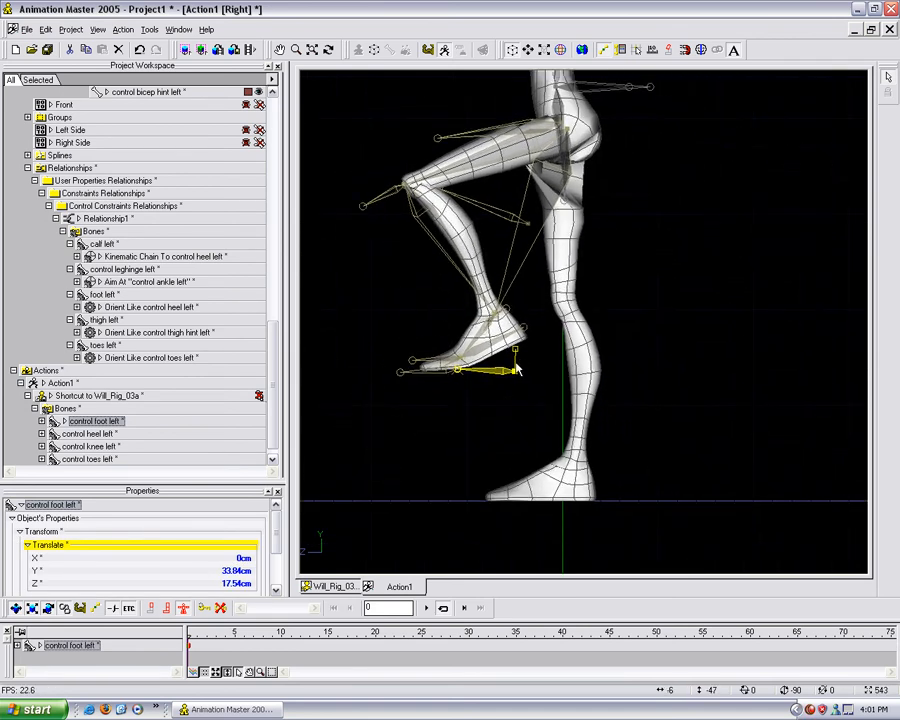
{"action": "left_click_drag", "start_coordinate": [515, 371], "coordinate": [480, 435]}
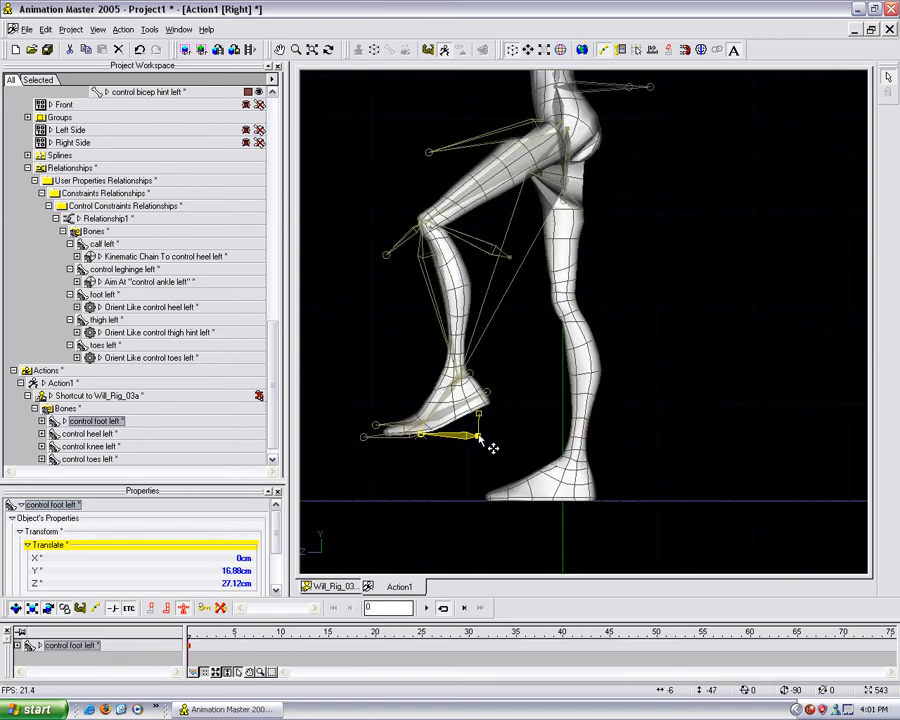
Clear all posing from Action1.
{"action": "right_click", "coordinate": [532, 397]}
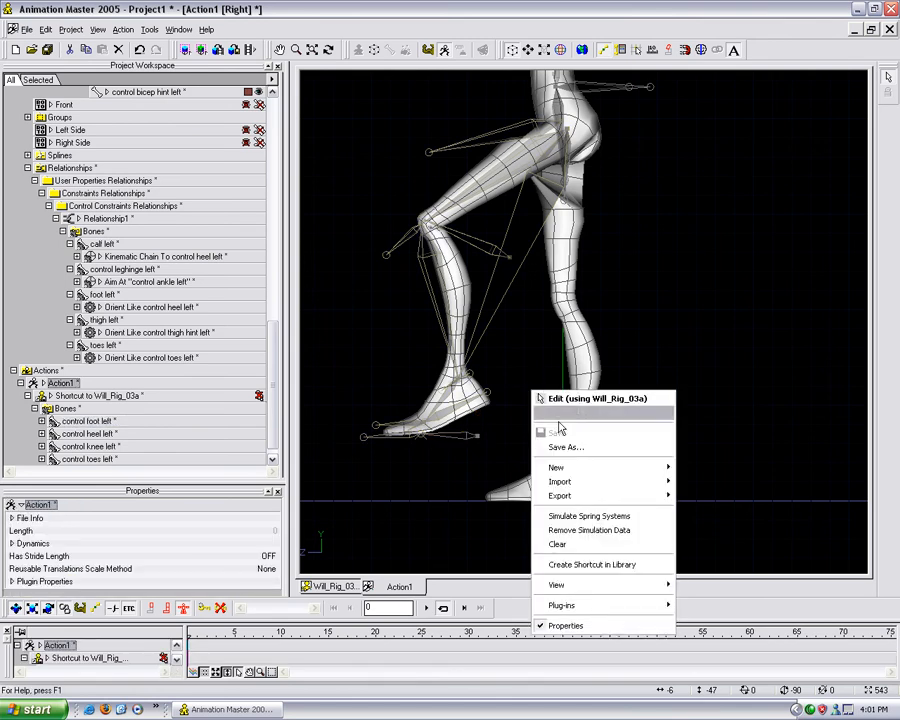
{"action": "left_click", "coordinate": [565, 543]}
Hide the control leghinge left, control thigh hint left, thigh left, calf left, foot left and control ankle left bones in Action1.
{"action": "middle_click_drag", "start_coordinate": [581, 519], "coordinate": [598, 455]}
{"action": "scroll", "coordinate": [599, 458], "scroll_direction": "up", "scroll_amount": 3}
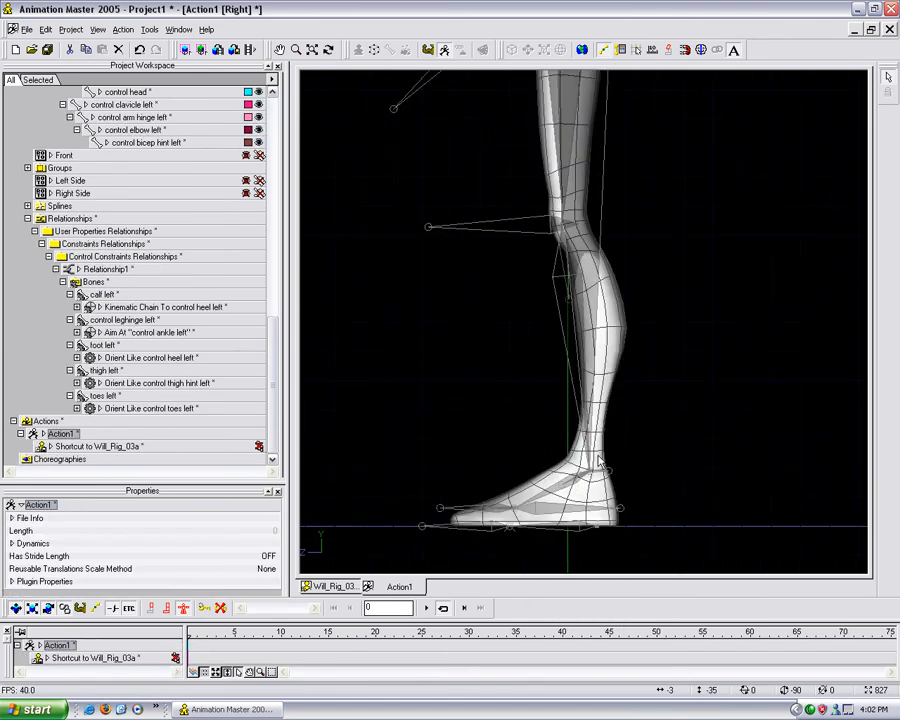
{"action": "scroll", "coordinate": [600, 460], "scroll_direction": "down", "scroll_amount": 3}
{"action": "middle_click_drag", "start_coordinate": [637, 398], "coordinate": [637, 424]}
{"action": "scroll", "coordinate": [637, 420], "scroll_direction": "down", "scroll_amount": 2}
{"action": "left_click", "coordinate": [588, 268]}
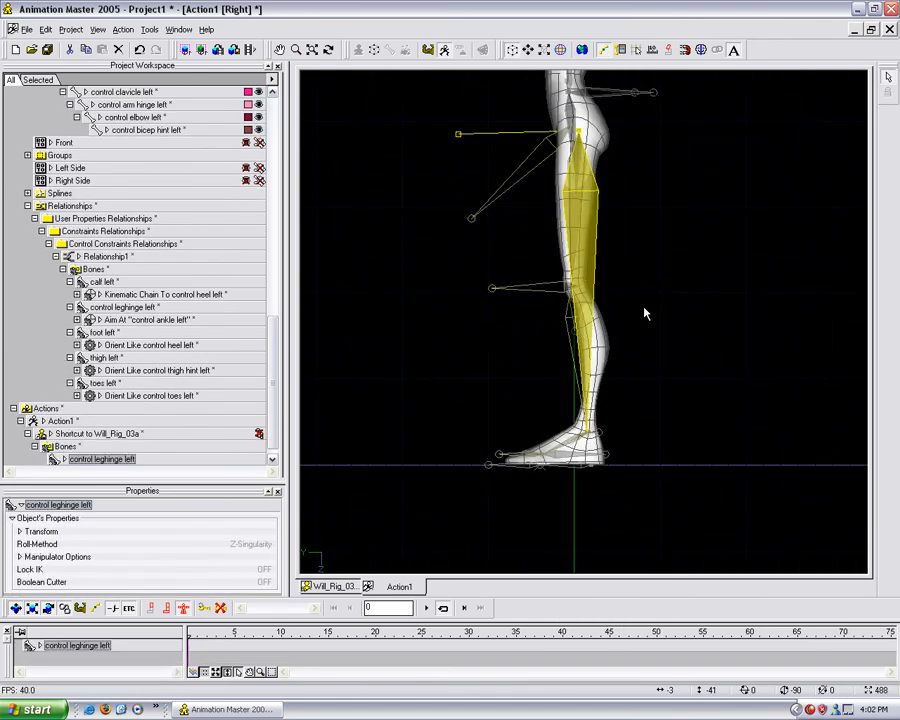
{"action": "left_click", "coordinate": [532, 168]}
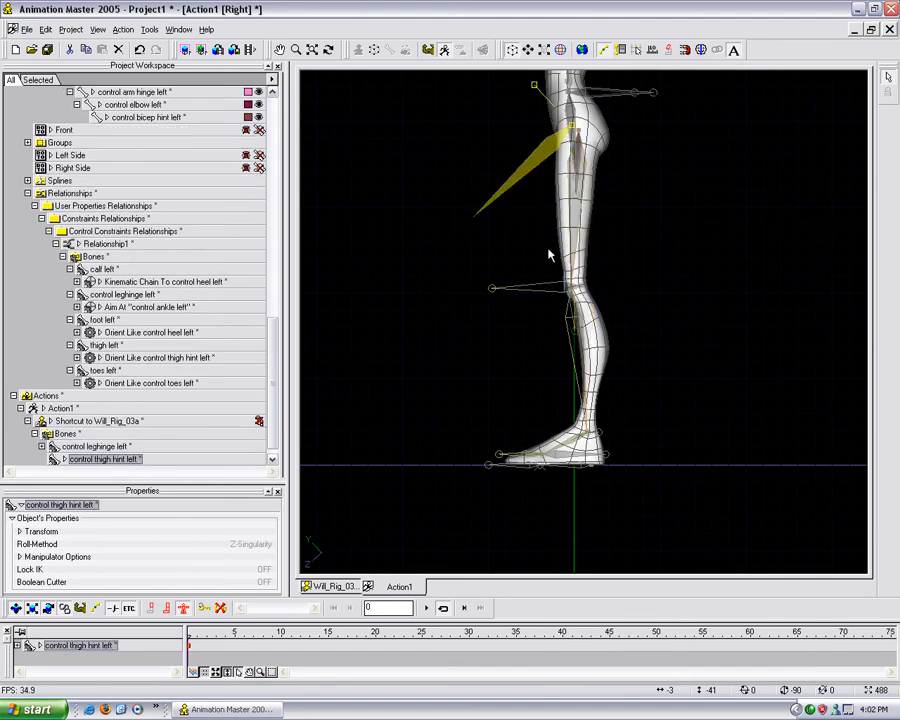
{"action": "left_click", "coordinate": [578, 255]}
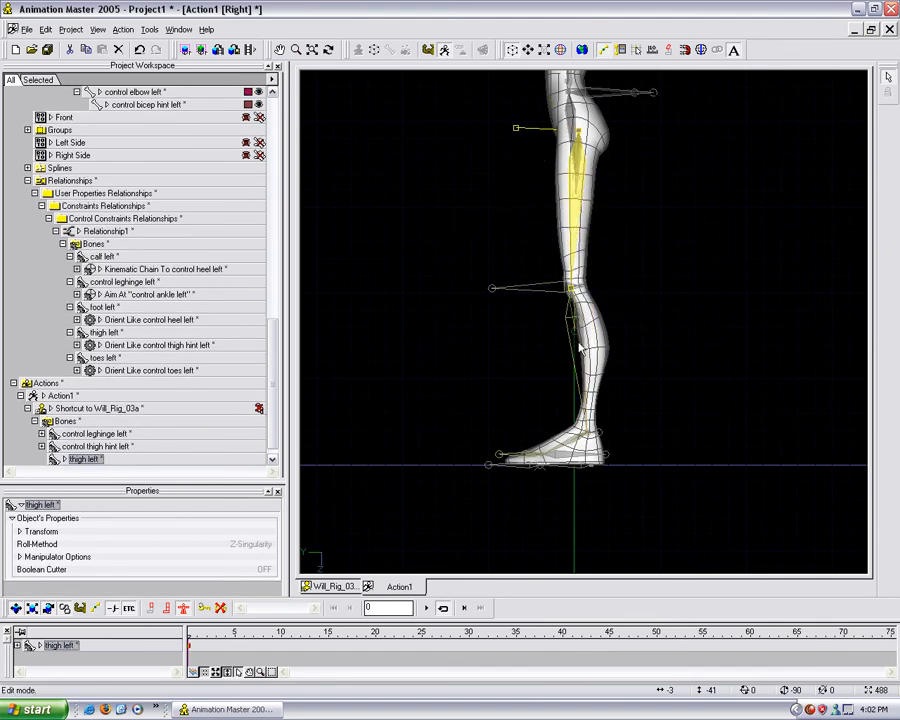
{"action": "left_click", "coordinate": [593, 403]}
{"action": "left_click", "coordinate": [571, 452]}
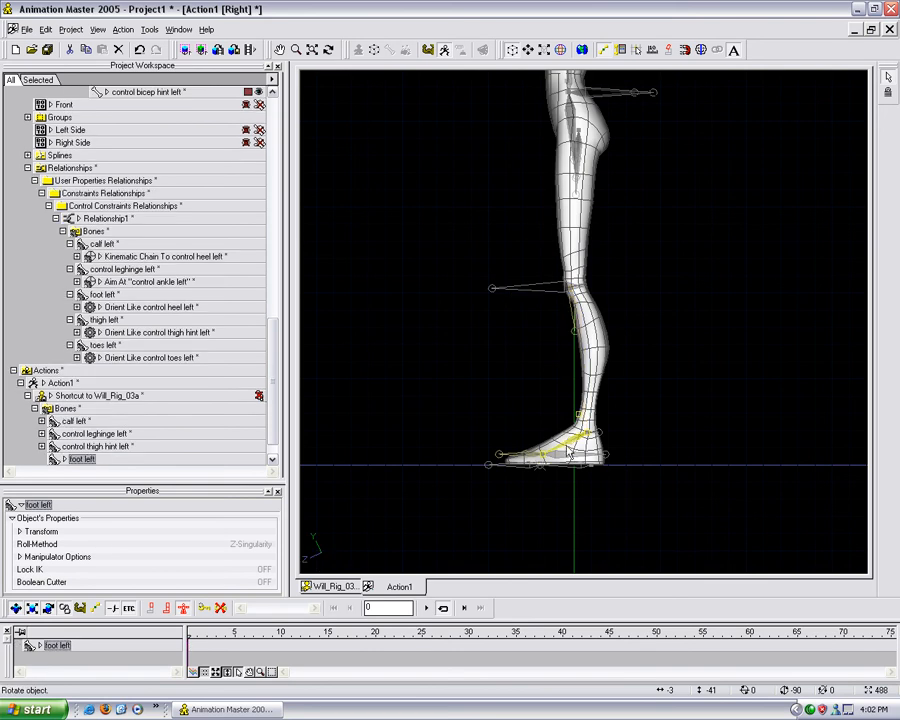
{"action": "left_click", "coordinate": [601, 438]}
Hide the ol foot left 50% bone and the ol thigh left 90%, 45% and 10% bones in Action1.
{"action": "scroll", "coordinate": [603, 443], "scroll_direction": "up", "scroll_amount": 5}
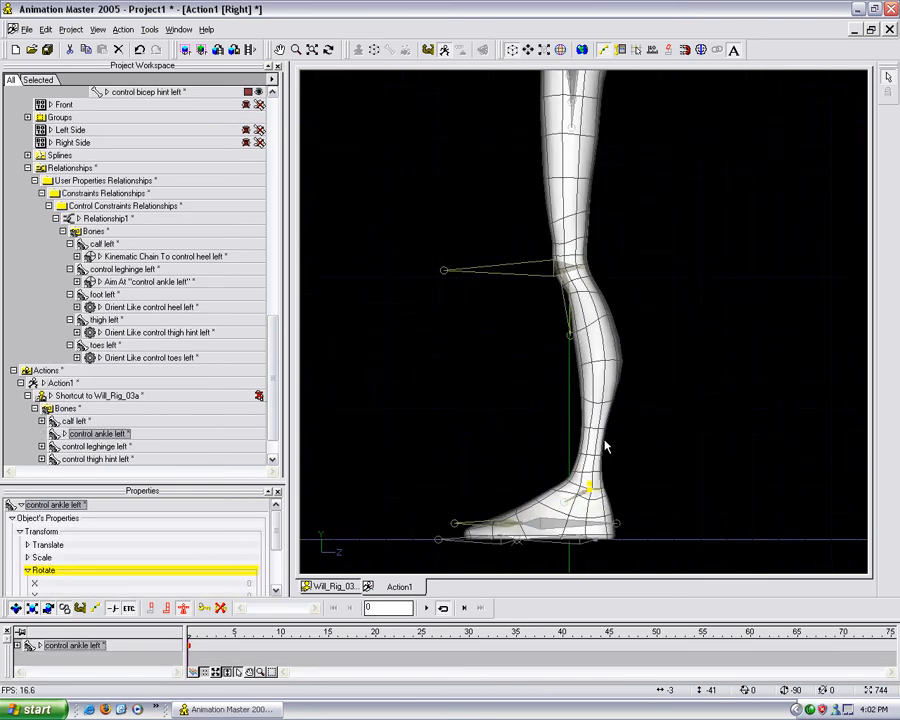
{"action": "left_click", "coordinate": [584, 410]}
{"action": "middle_click_drag", "start_coordinate": [618, 312], "coordinate": [626, 438]}
{"action": "scroll", "coordinate": [695, 305], "scroll_direction": "down", "scroll_amount": 2}
{"action": "middle_click_drag", "start_coordinate": [637, 85], "coordinate": [657, 265]}
{"action": "middle_click_drag", "start_coordinate": [627, 147], "coordinate": [643, 330]}
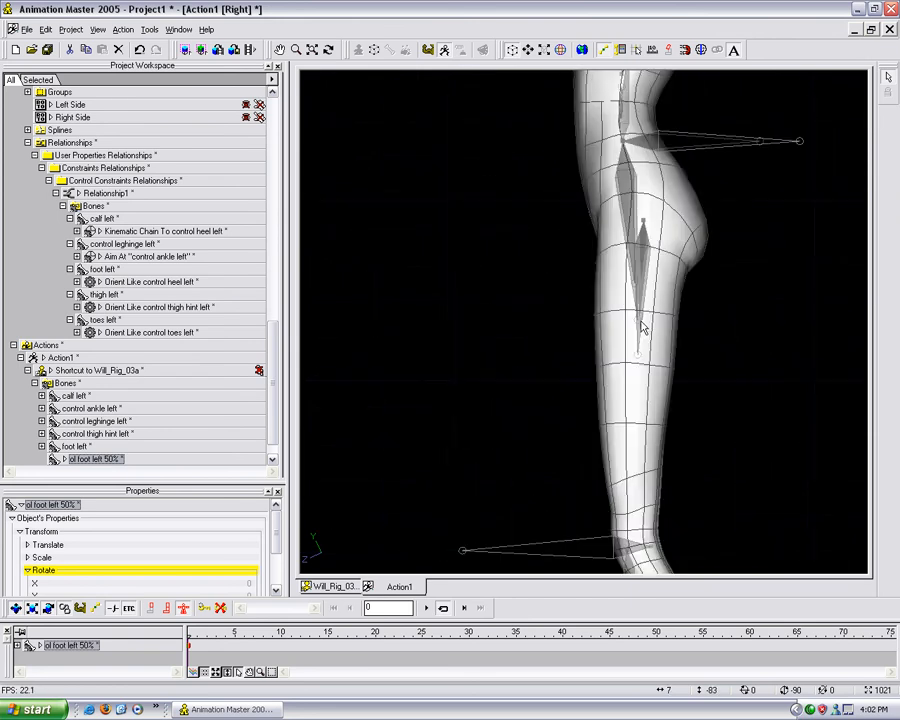
{"action": "left_click", "coordinate": [636, 362]}
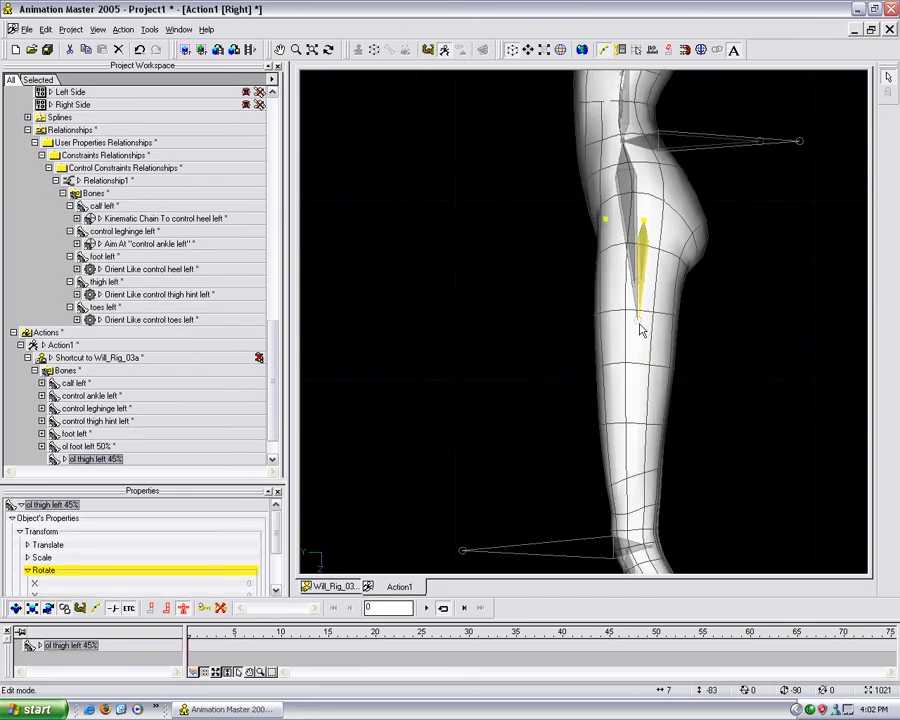
{"action": "left_click", "coordinate": [643, 285]}
{"action": "left_click", "coordinate": [657, 339]}
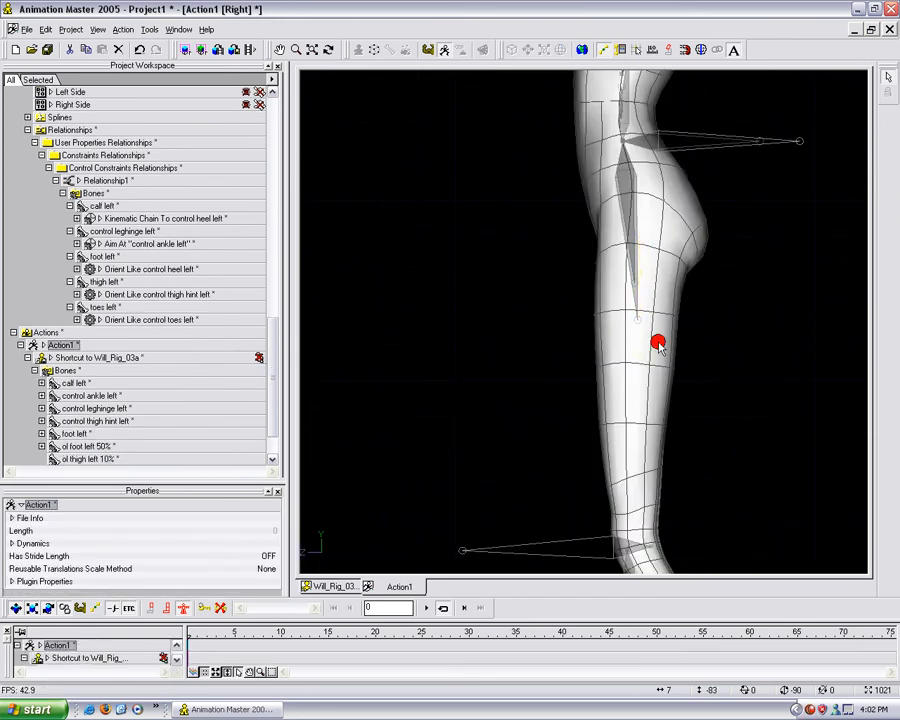
Hide the ol calf left 50%, toes left and ol toes left 50% bones in Action1.
{"action": "scroll", "coordinate": [657, 341], "scroll_direction": "down", "scroll_amount": 2}
{"action": "middle_click_drag", "start_coordinate": [650, 386], "coordinate": [647, 237]}
{"action": "middle_click_drag", "start_coordinate": [694, 445], "coordinate": [684, 293]}
{"action": "scroll", "coordinate": [622, 228], "scroll_direction": "up", "scroll_amount": 2}
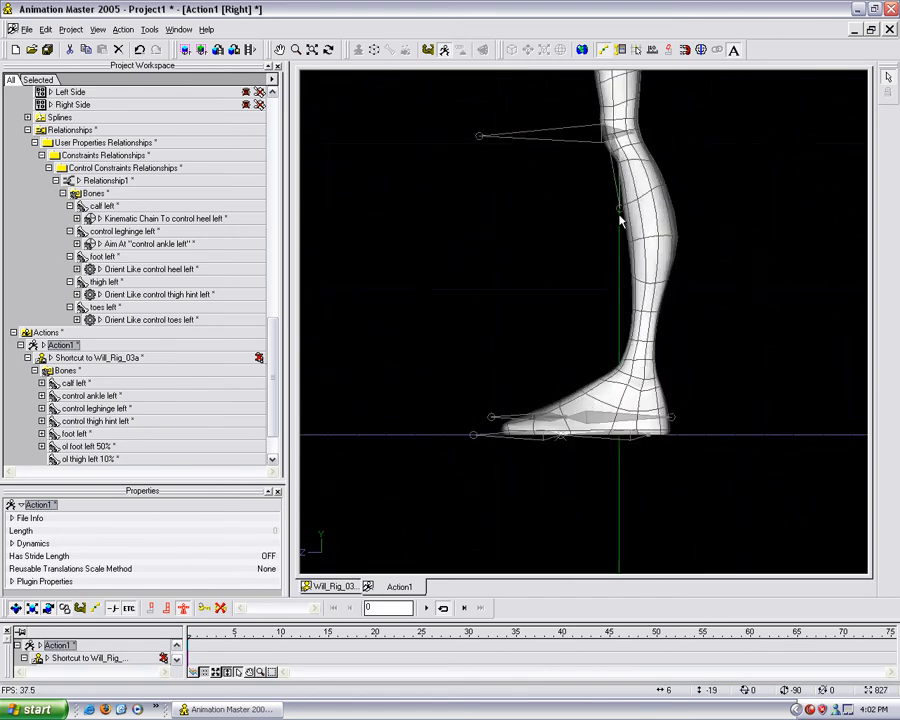
{"action": "left_click", "coordinate": [619, 211]}
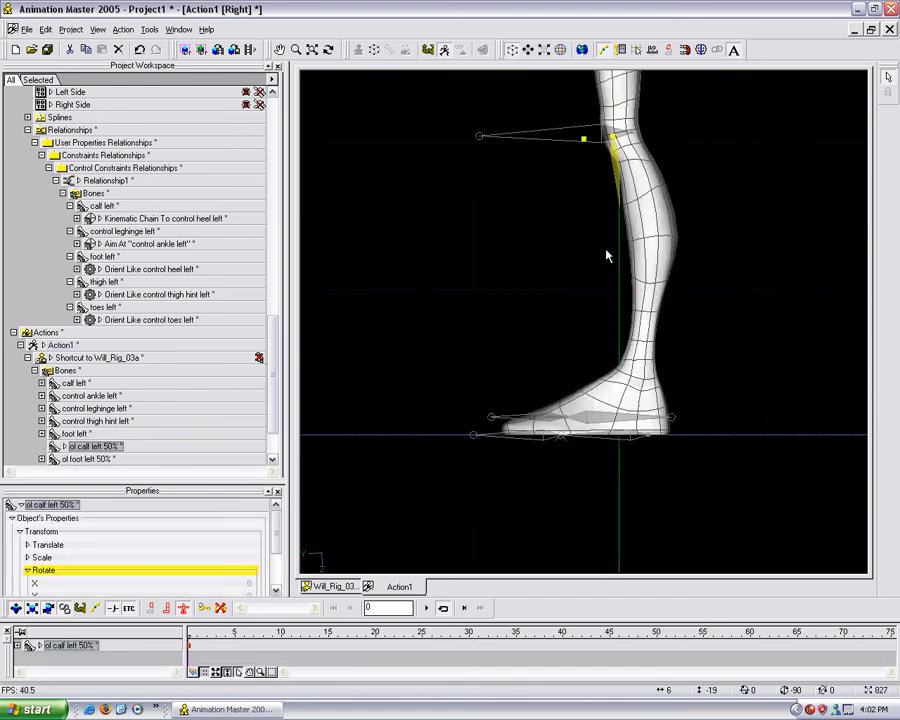
{"action": "left_click", "coordinate": [604, 253]}
{"action": "middle_click_drag", "start_coordinate": [580, 414], "coordinate": [573, 300]}
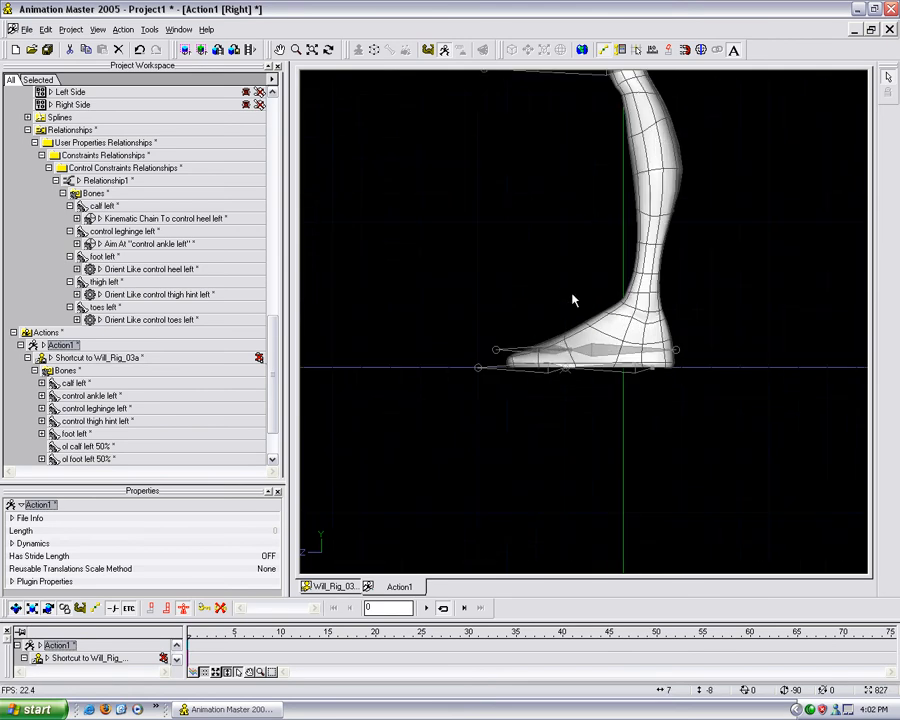
{"action": "left_click", "coordinate": [538, 355]}
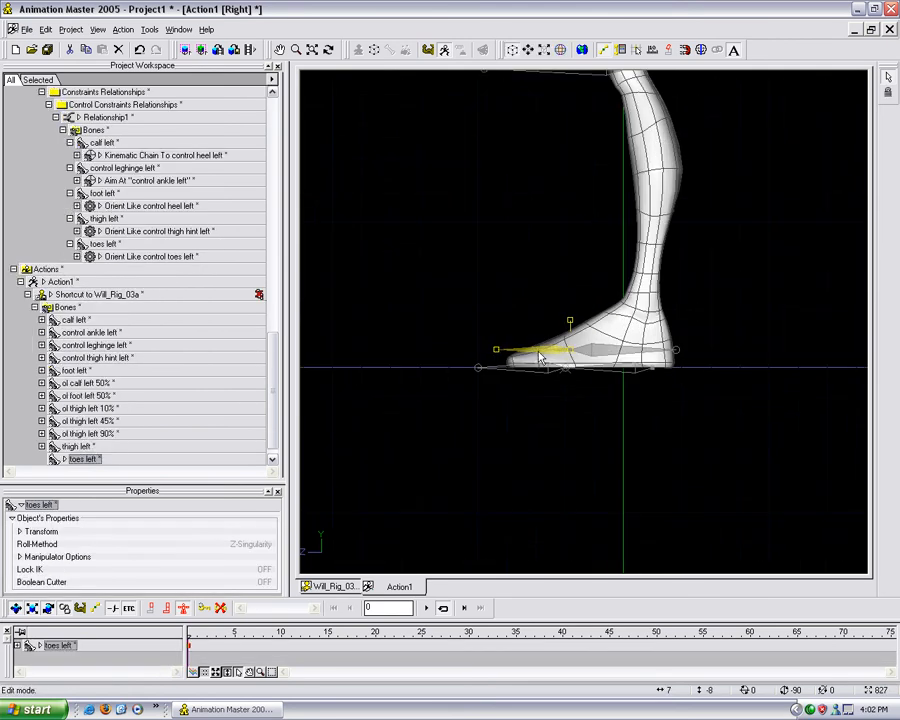
{"action": "left_click", "coordinate": [528, 330]}
Move the control foot left bone about 37 cm up and 41 cm forward to raise the left leg.
{"action": "scroll", "coordinate": [528, 330], "scroll_direction": "down", "scroll_amount": 9}
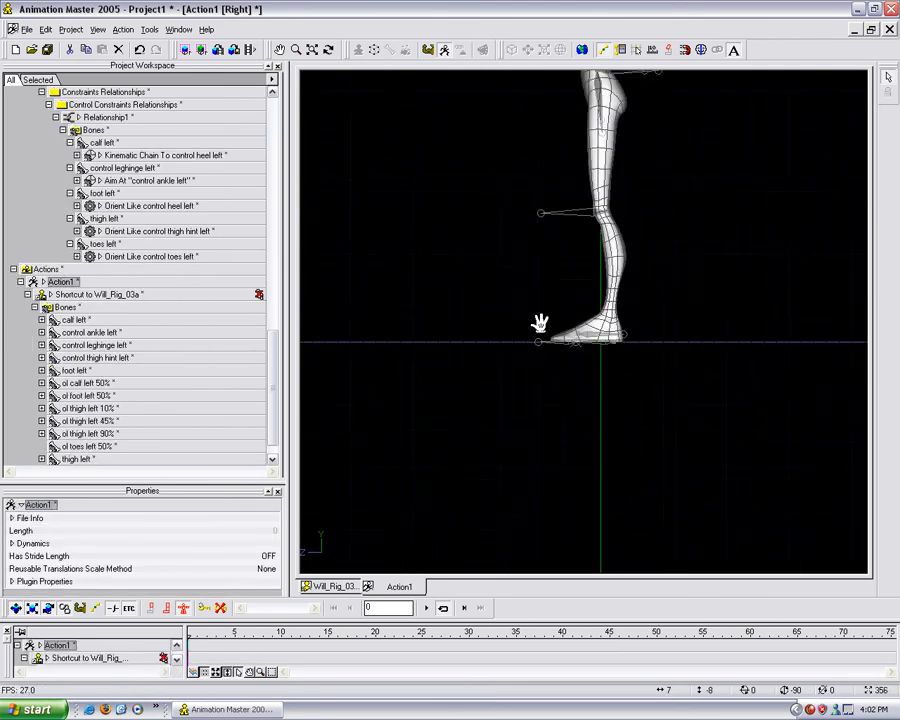
{"action": "middle_click_drag", "start_coordinate": [538, 323], "coordinate": [548, 424]}
{"action": "left_click", "coordinate": [618, 447]}
{"action": "left_click_drag", "start_coordinate": [635, 456], "coordinate": [558, 348]}
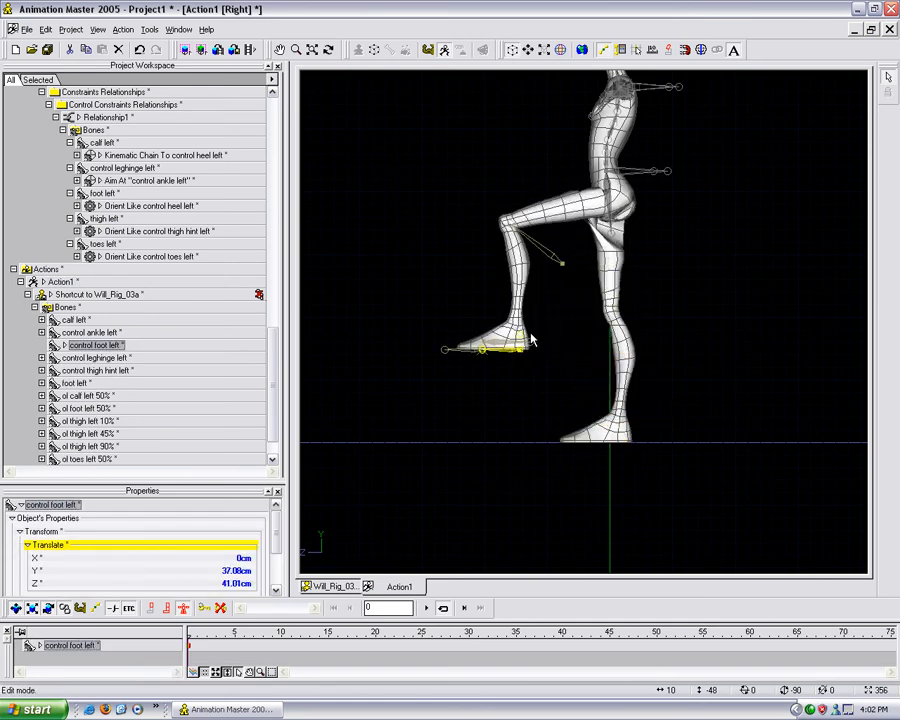
Rotate the control heel left bone to lift the heel, control toes left to about -11° in X, and control knee left slightly.
{"action": "left_click", "coordinate": [482, 327]}
{"action": "left_click_drag", "start_coordinate": [482, 327], "coordinate": [447, 345]}
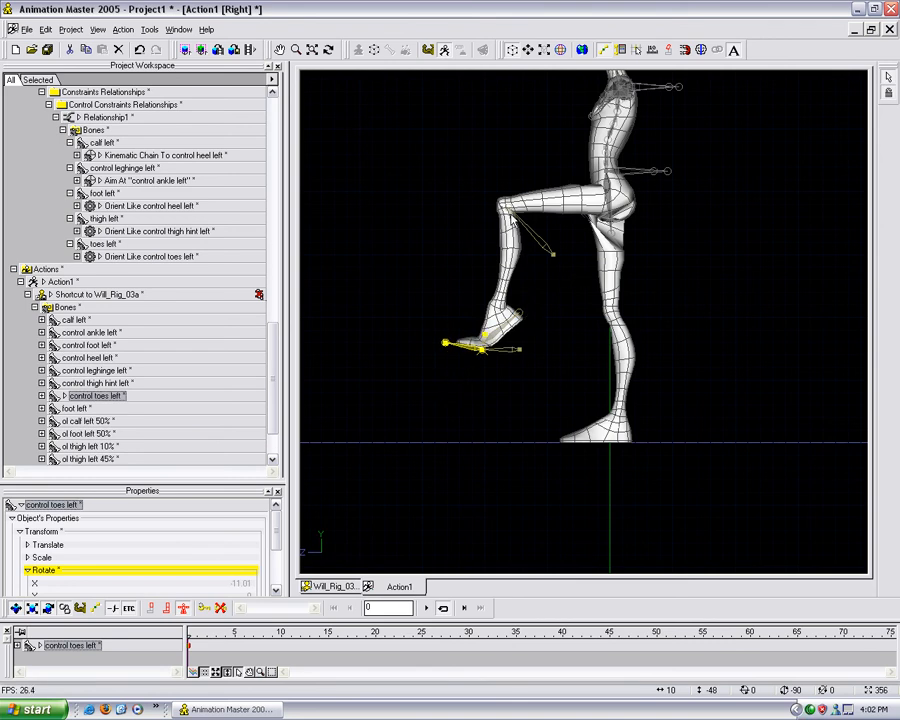
{"action": "left_click", "coordinate": [522, 229]}
{"action": "mouse_move", "coordinate": [522, 229]}
{"action": "left_mouse_down"}
{"action": "mouse_move", "coordinate": [536, 220]}
{"action": "mouse_move", "coordinate": [517, 220]}
{"action": "left_mouse_up"}
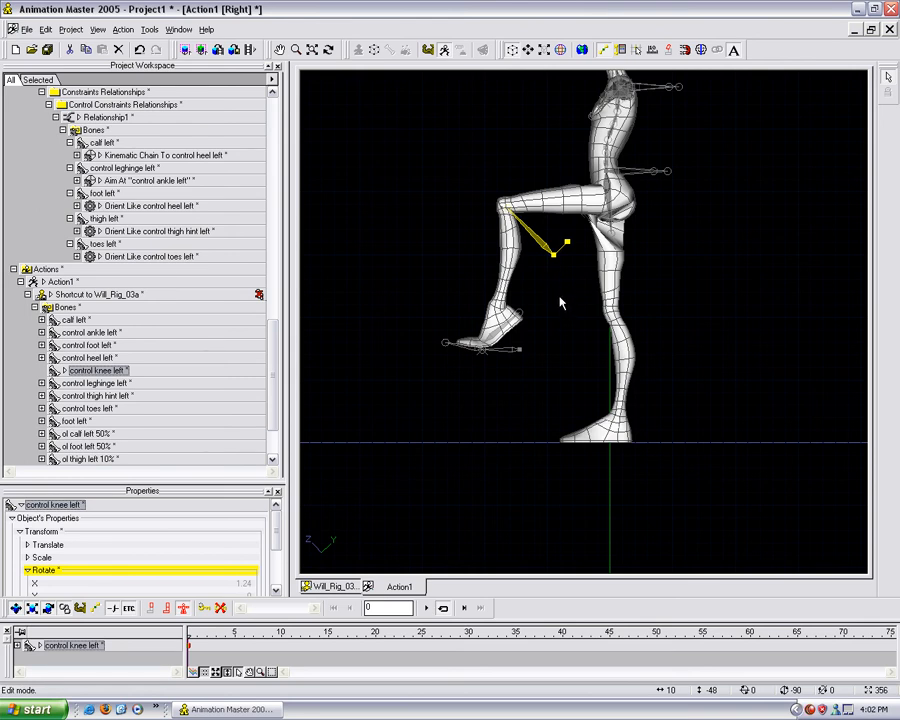
Close the Action1 window and delete Action1 from the project.
{"action": "left_click", "coordinate": [889, 29]}
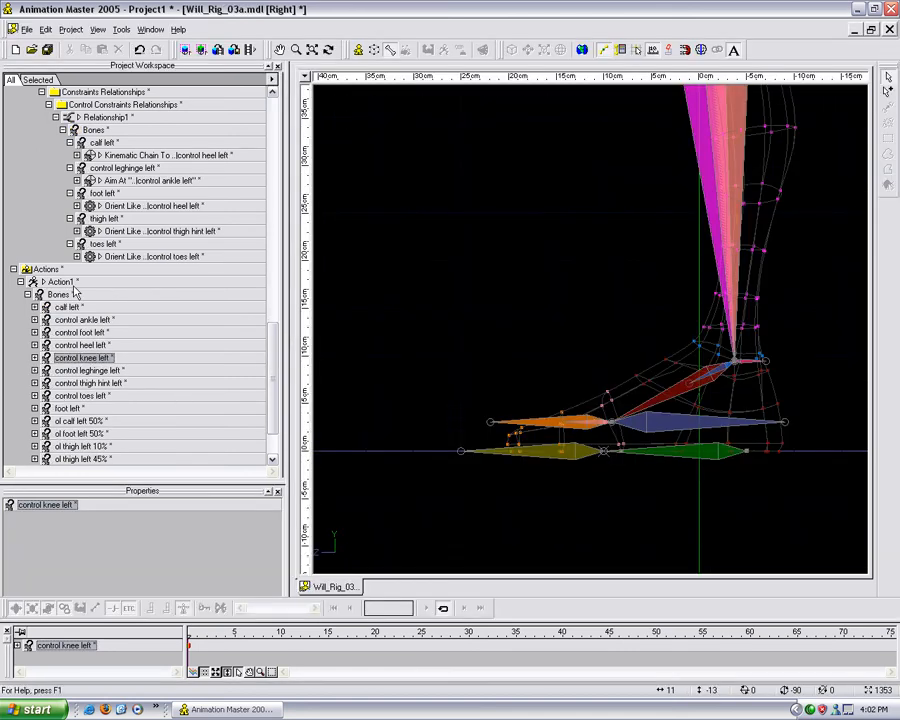
{"action": "left_click", "coordinate": [64, 283]}
{"action": "key", "text": "Delete"}
{"action": "key", "text": "Return"}
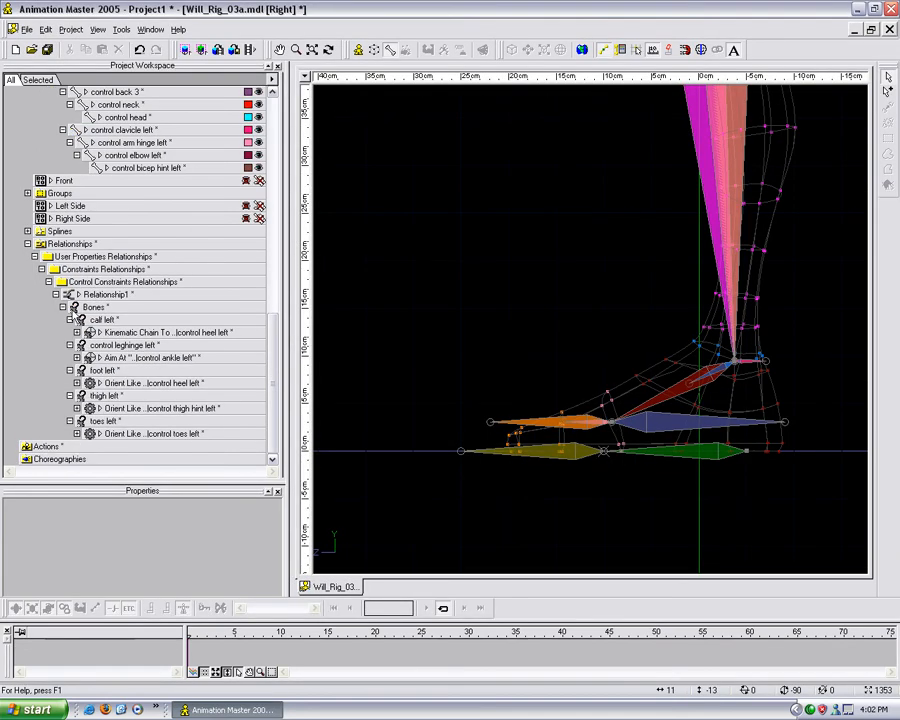
Open Relationship1 of the Control Constraints relationships for editing, using the right view.
{"action": "mouse_move", "coordinate": [275, 390]}
{"action": "left_mouse_down"}
{"action": "mouse_move", "coordinate": [273, 380]}
{"action": "mouse_move", "coordinate": [273, 392]}
{"action": "left_mouse_up"}
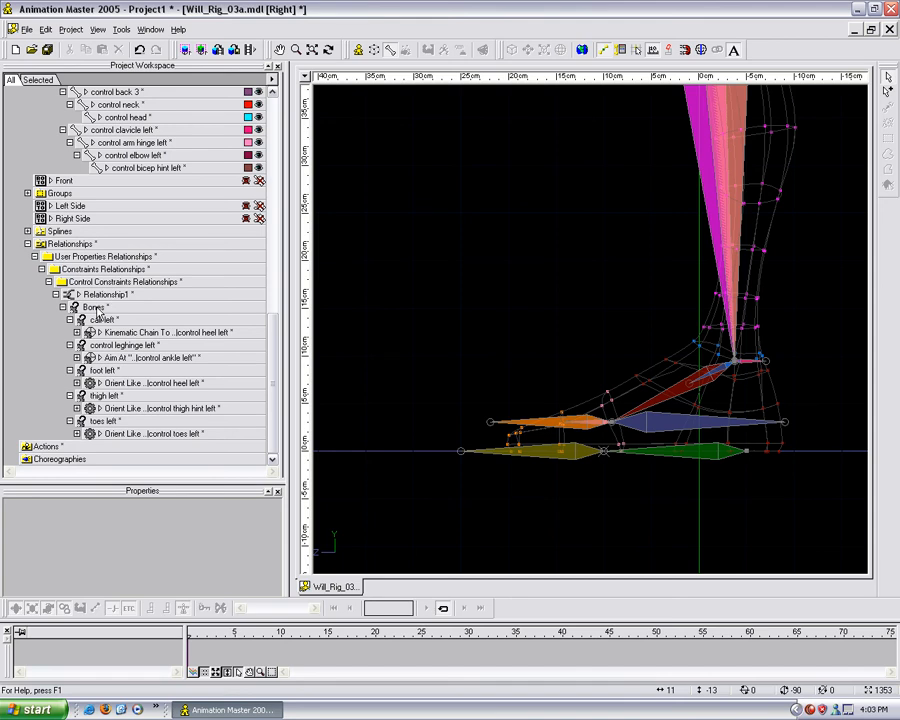
{"action": "double_click", "coordinate": [100, 296]}
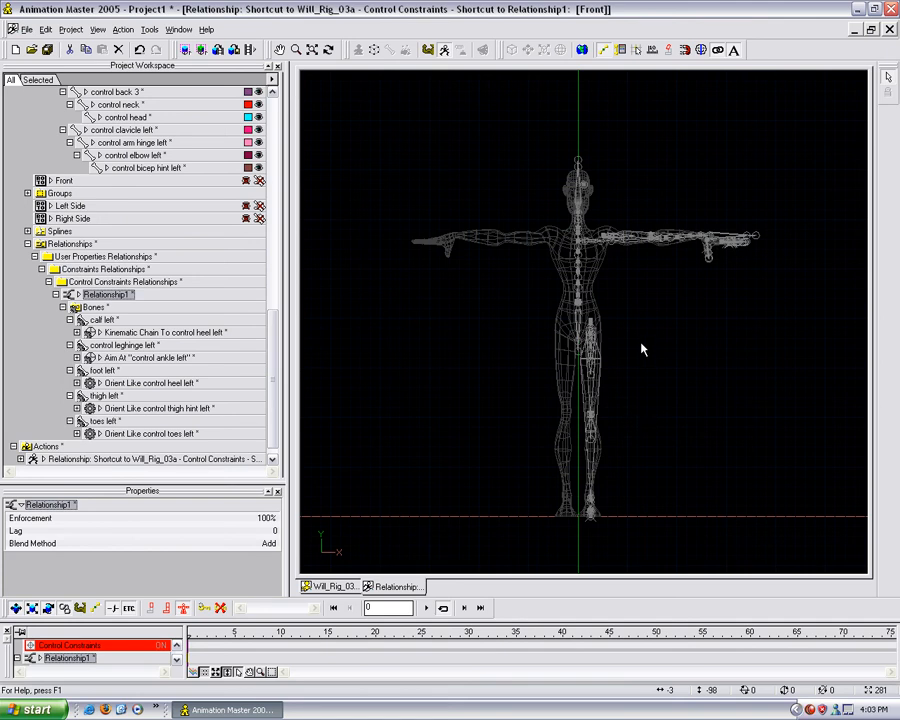
{"action": "key", "text": "6"}
{"action": "scroll", "coordinate": [655, 350], "scroll_direction": "up", "scroll_amount": 3}
{"action": "scroll", "coordinate": [655, 357], "scroll_direction": "up", "scroll_amount": 4}
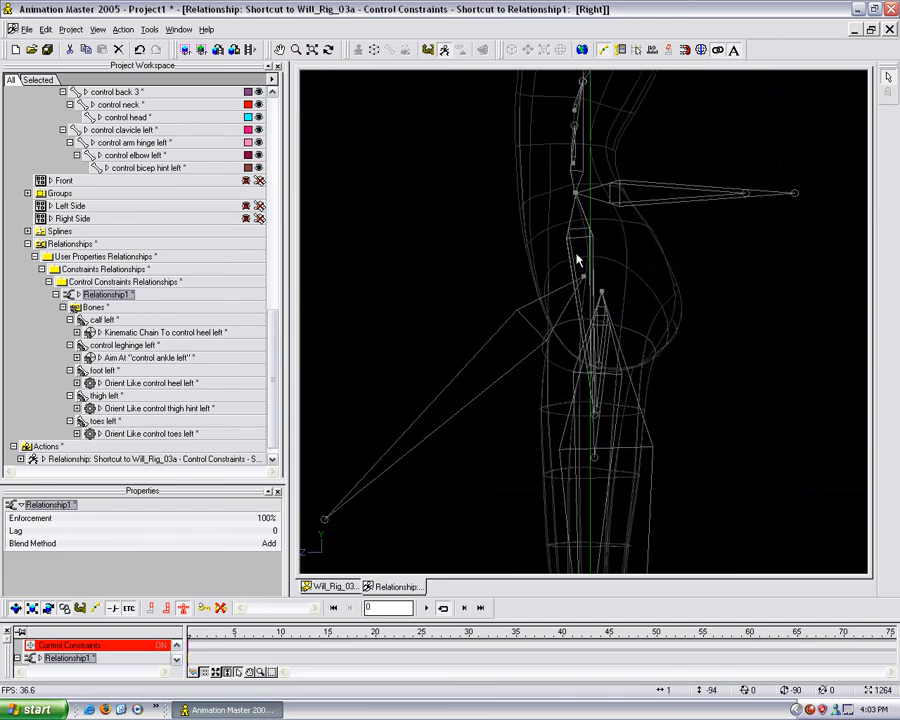
Add an Orient Like constraint to the pelvis bone in Relationship1, with the control pelvis bone as its target.
{"action": "left_click", "coordinate": [598, 412]}
{"action": "left_click", "coordinate": [611, 419]}
{"action": "left_click", "coordinate": [595, 419]}
{"action": "left_click", "coordinate": [645, 370]}
{"action": "left_click", "coordinate": [594, 375]}
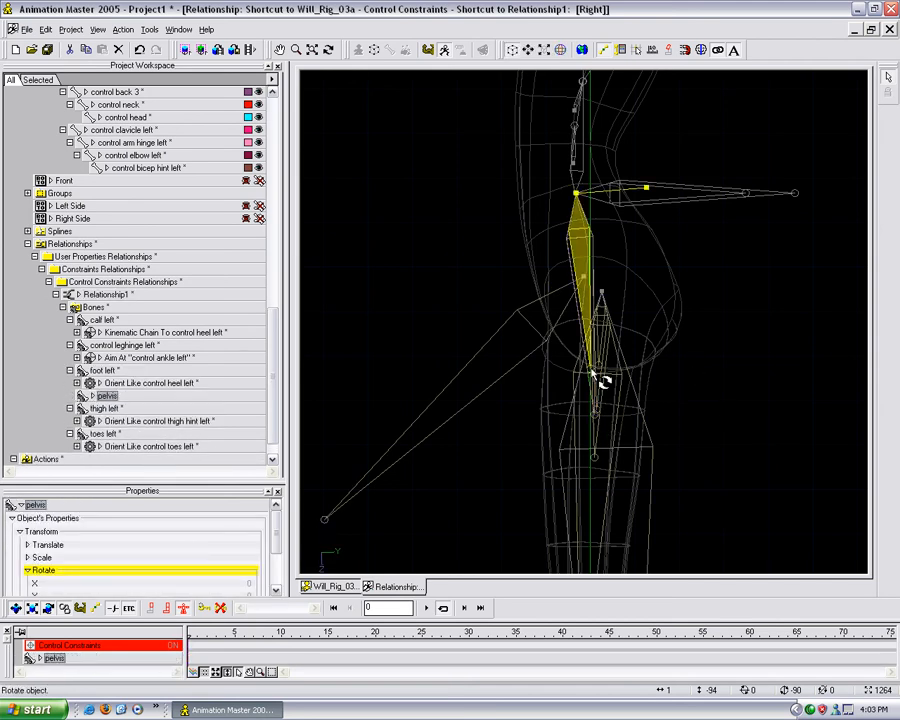
{"action": "right_click", "coordinate": [592, 371]}
{"action": "mouse_move", "coordinate": [627, 437]}
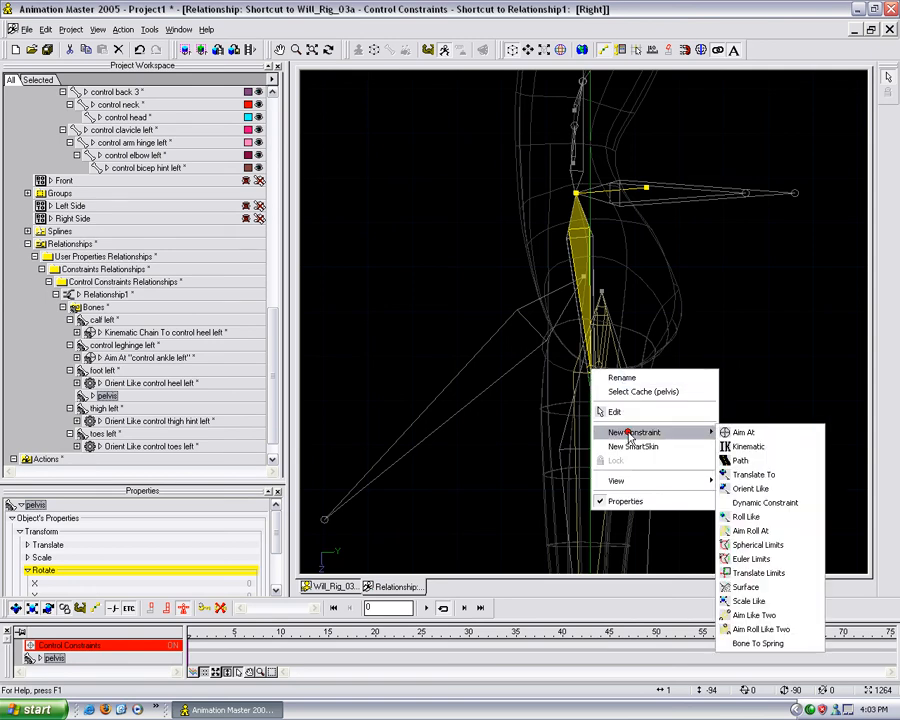
{"action": "left_click", "coordinate": [762, 490]}
{"action": "left_click", "coordinate": [597, 262]}
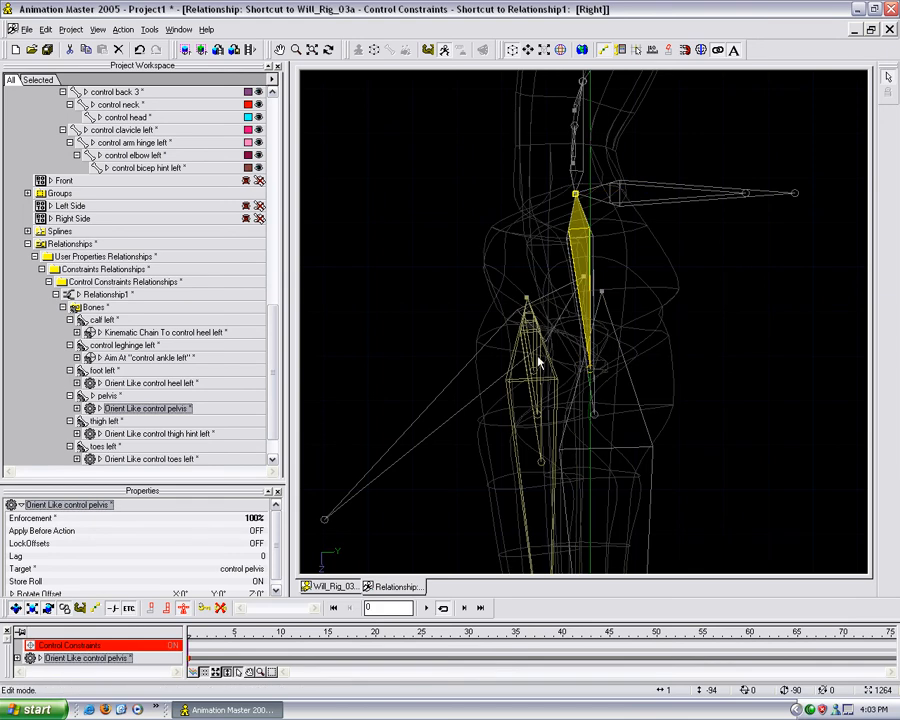
In the Will_Rig_03a model, turn the control pelvis bone's roll handle to point straight back, with a Z rotation of 180.
{"action": "left_click", "coordinate": [350, 588]}
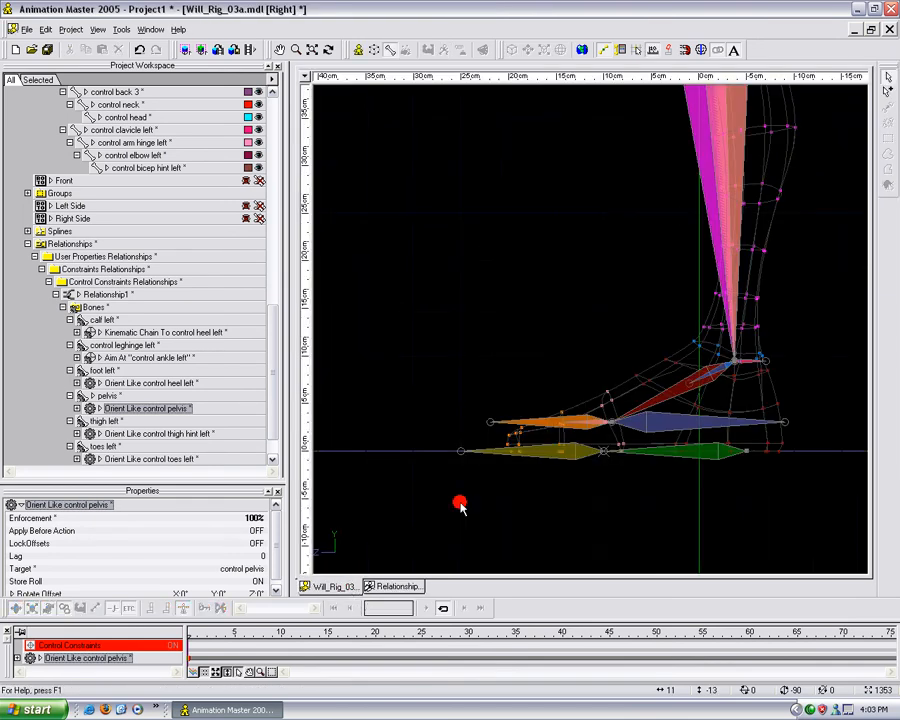
{"action": "middle_click_drag", "start_coordinate": [653, 215], "coordinate": [525, 555]}
{"action": "middle_click_drag", "start_coordinate": [601, 321], "coordinate": [612, 565]}
{"action": "scroll", "coordinate": [642, 272], "scroll_direction": "up", "scroll_amount": 3}
{"action": "middle_click_drag", "start_coordinate": [594, 105], "coordinate": [608, 295]}
{"action": "left_click", "coordinate": [582, 275]}
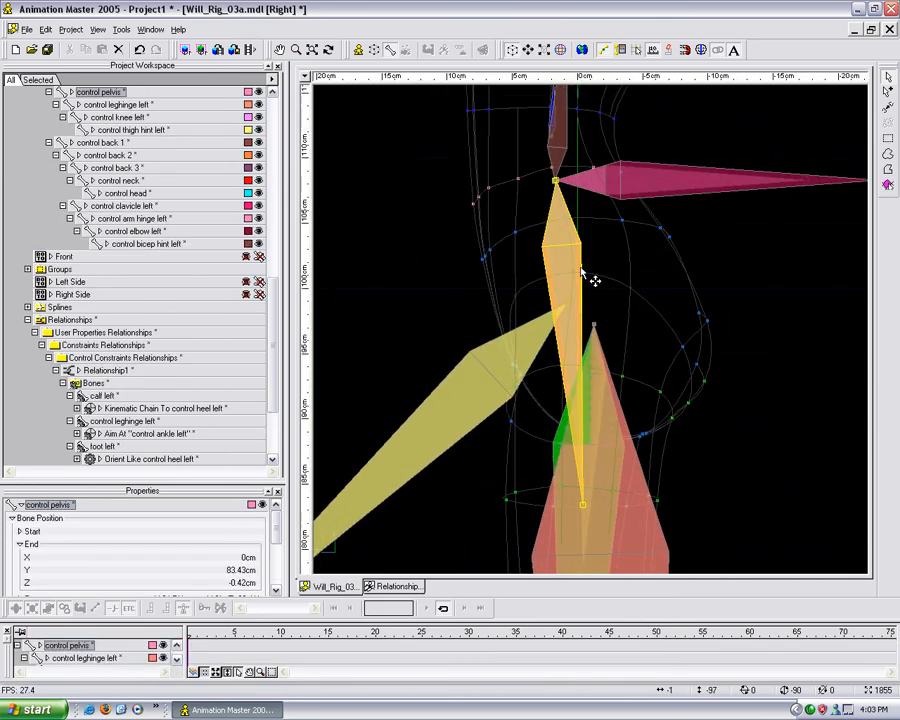
{"action": "middle_click_drag", "start_coordinate": [595, 249], "coordinate": [628, 303]}
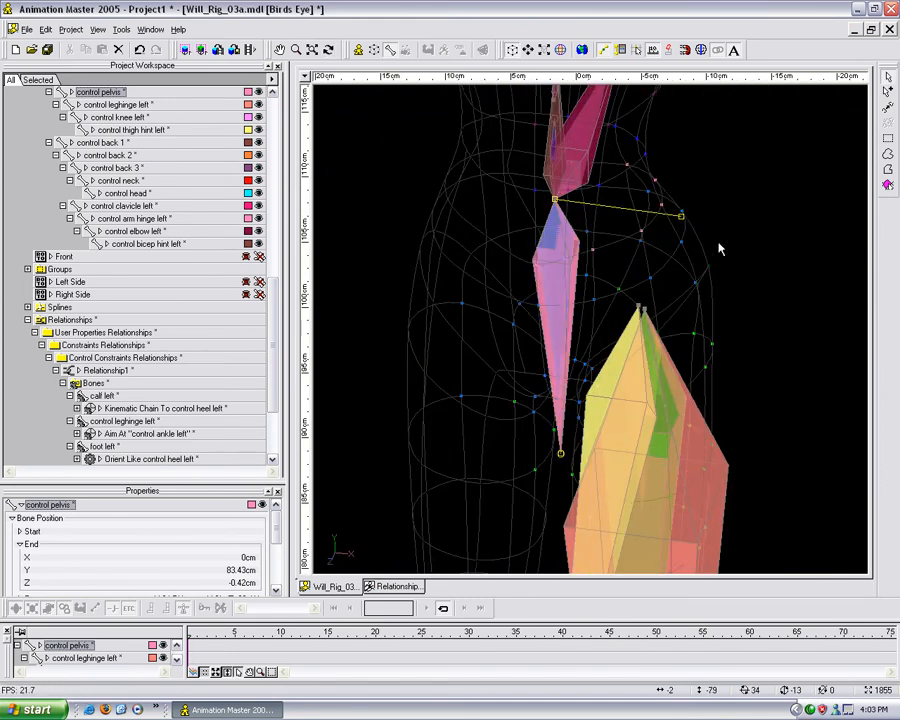
{"action": "key", "text": "4"}
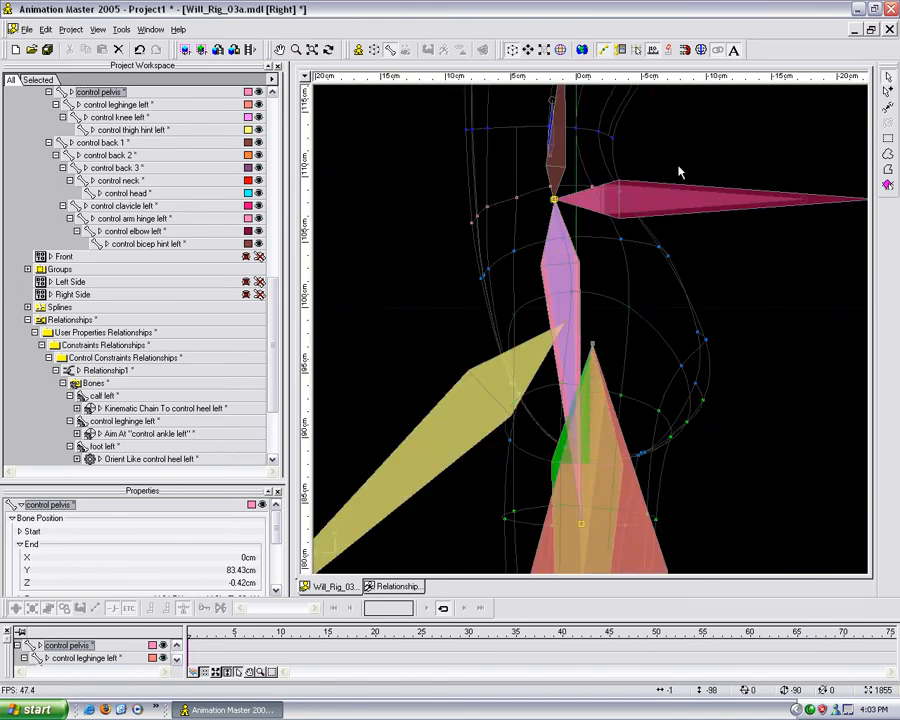
{"action": "middle_click_drag", "start_coordinate": [565, 205], "coordinate": [557, 280], "text": "ctrl"}
{"action": "left_click_drag", "start_coordinate": [568, 287], "coordinate": [630, 253]}
{"action": "key", "text": "4"}
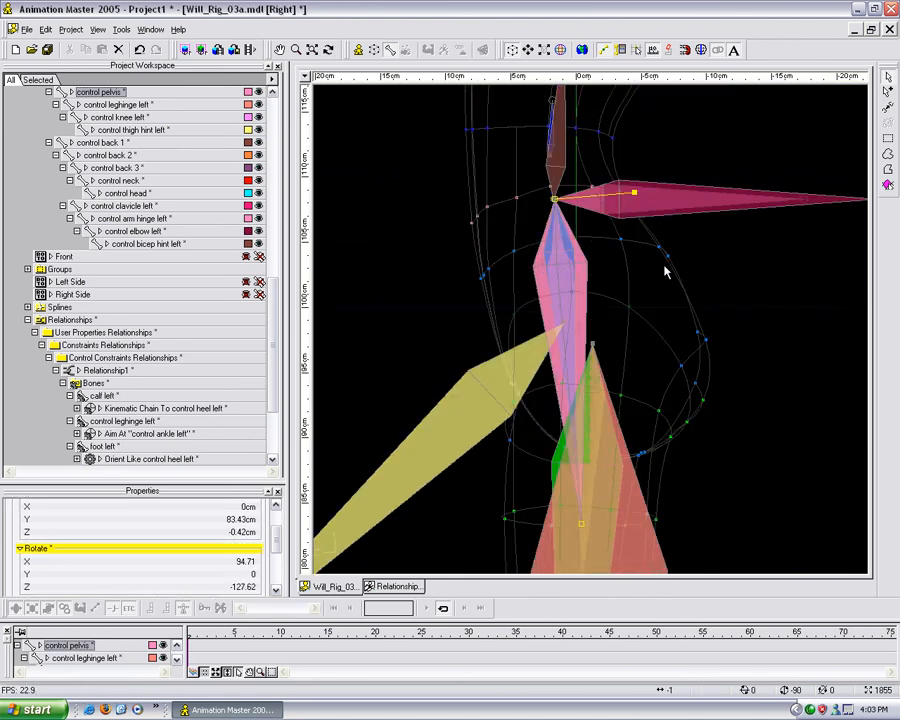
{"action": "left_click_drag", "start_coordinate": [635, 196], "coordinate": [686, 188]}
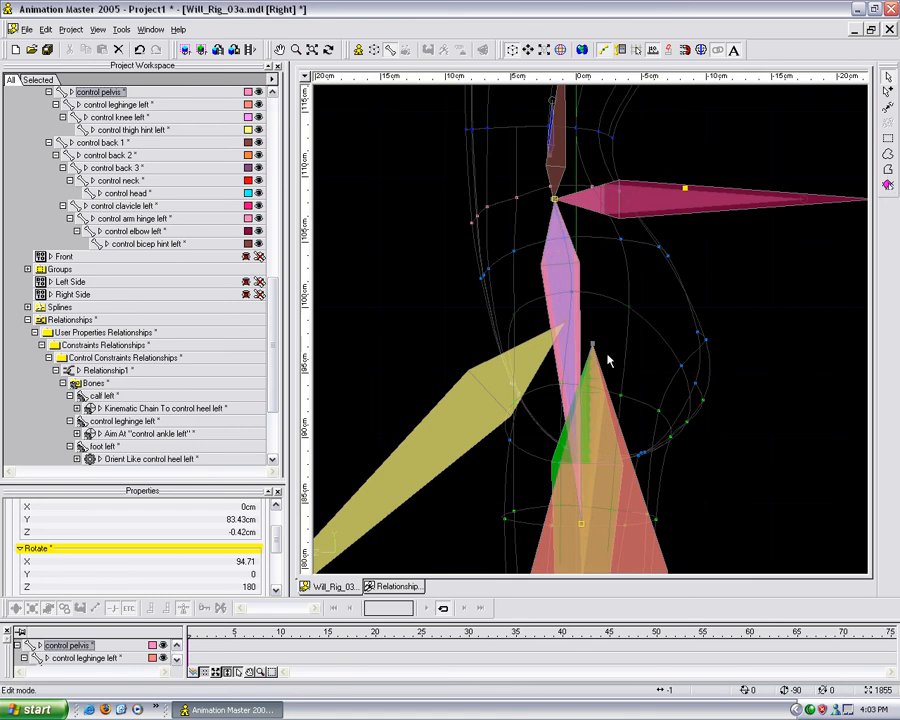
Try an X rotation of 90 on the control pelvis bone and move its end to about Y 83.4 cm, Z -0.37 cm.
{"action": "left_click_drag", "start_coordinate": [280, 532], "coordinate": [280, 548]}
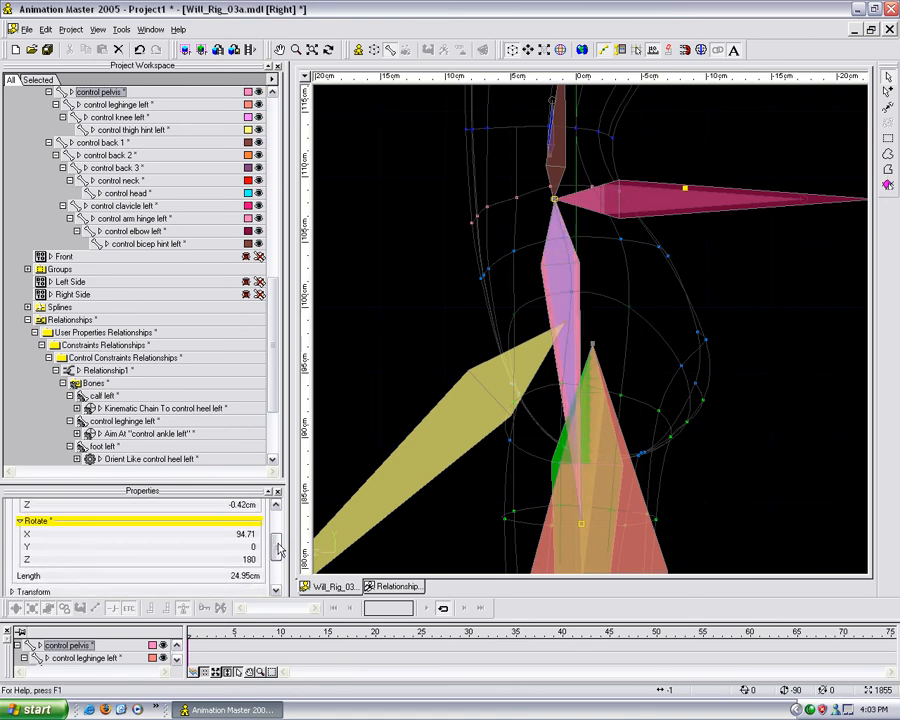
{"action": "left_click", "coordinate": [481, 335]}
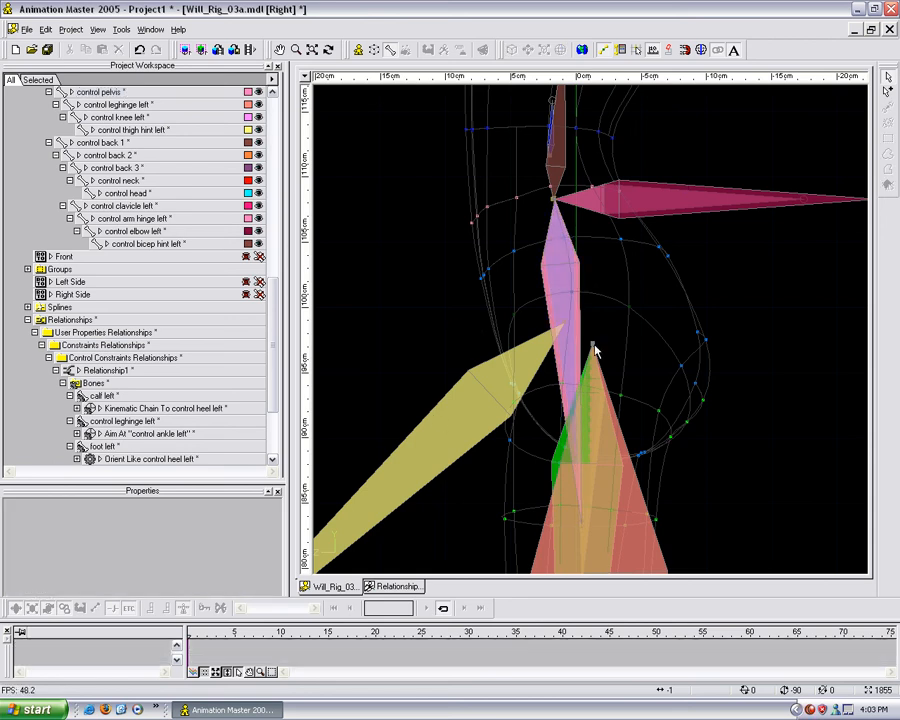
{"action": "left_click", "coordinate": [582, 272]}
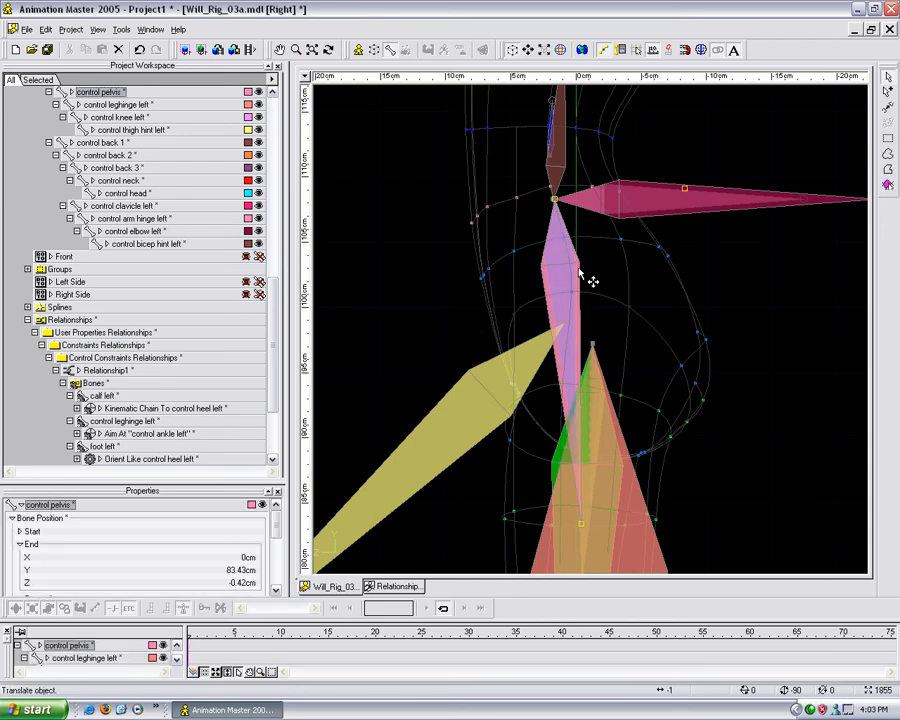
{"action": "left_click", "coordinate": [281, 568]}
{"action": "mouse_move", "coordinate": [281, 559]}
{"action": "left_mouse_down"}
{"action": "mouse_move", "coordinate": [281, 568]}
{"action": "mouse_move", "coordinate": [280, 552]}
{"action": "left_mouse_up"}
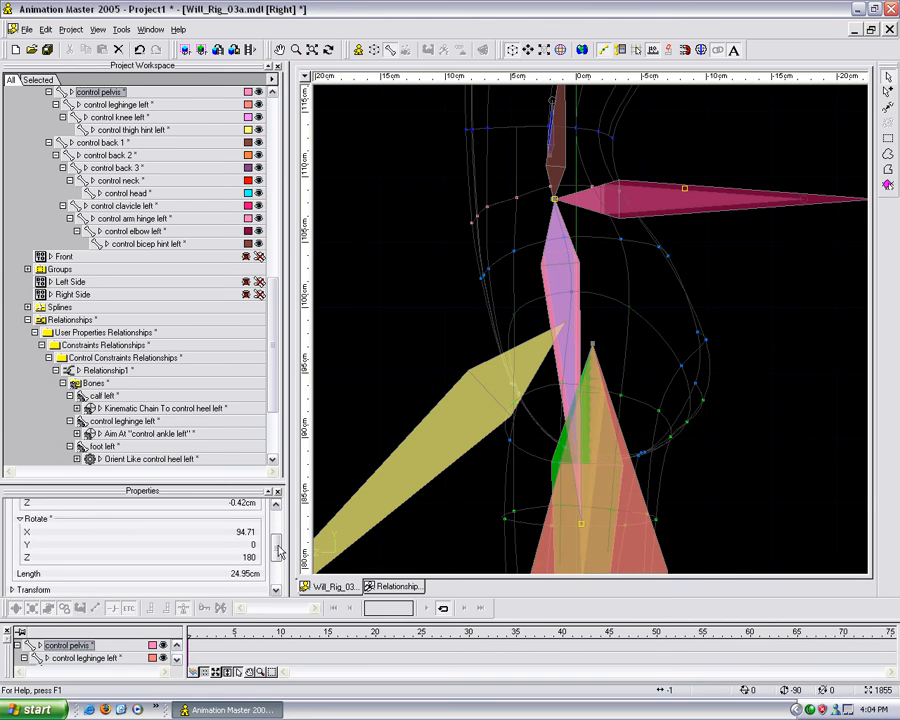
{"action": "left_click", "coordinate": [250, 534]}
{"action": "type", "text": "90"}
{"action": "key", "text": "Return"}
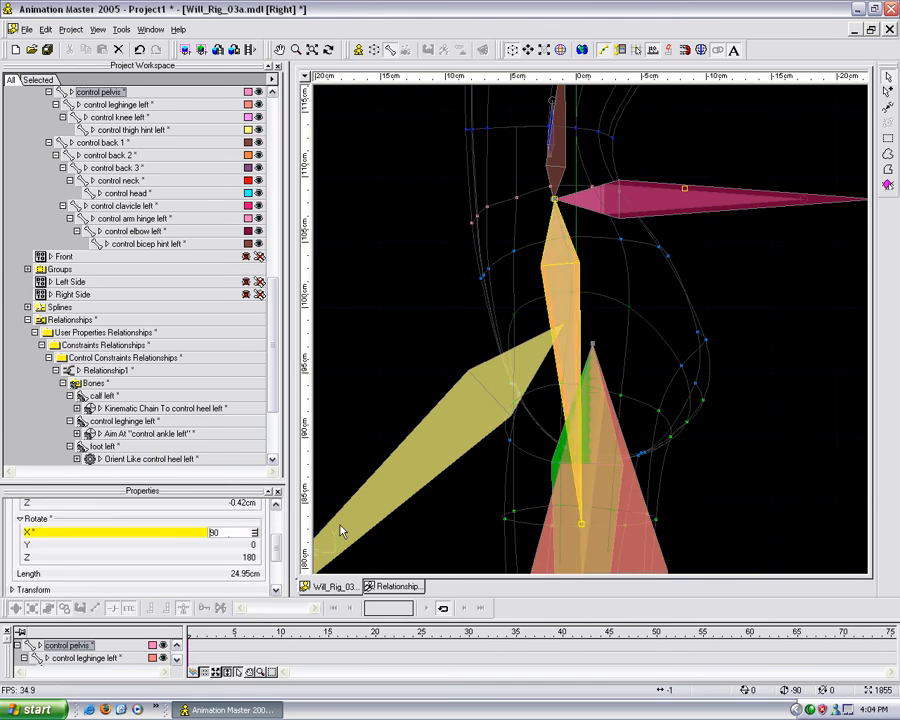
{"action": "left_click_drag", "start_coordinate": [555, 525], "coordinate": [581, 527]}
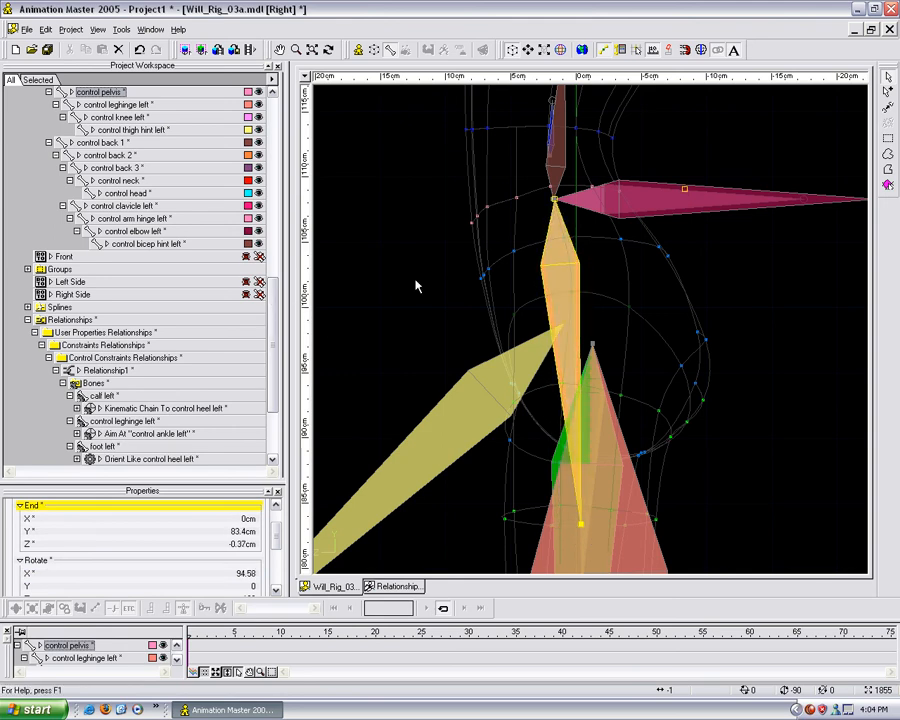
Match the control pelvis bone's rotation to the pelvis bone, with X at 94.77 and the roll handle giving Z 180.
{"action": "left_click", "coordinate": [661, 247]}
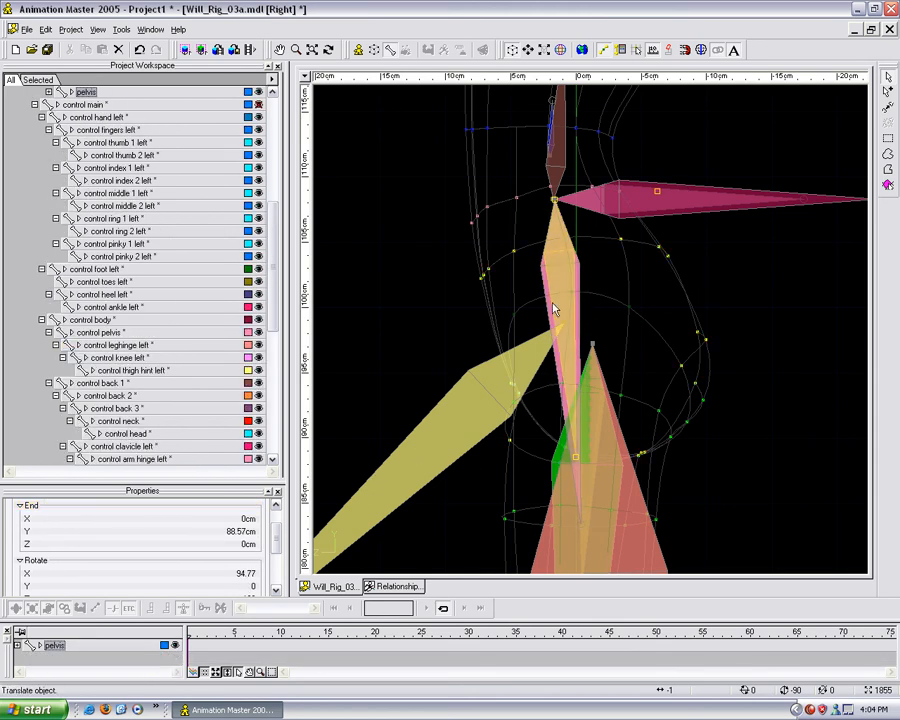
{"action": "left_click", "coordinate": [565, 316]}
{"action": "left_click", "coordinate": [245, 573]}
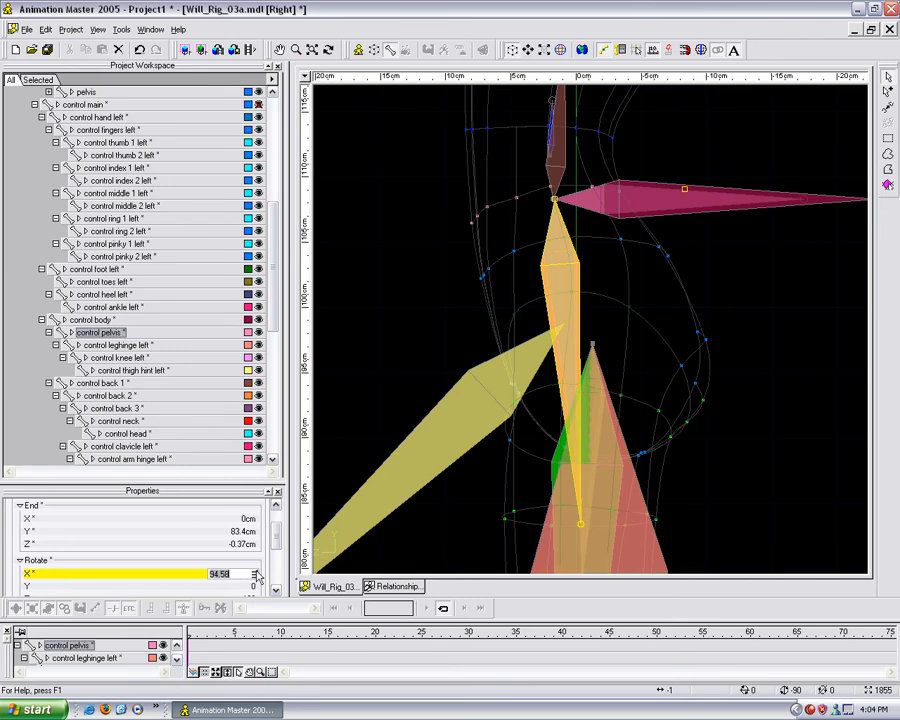
{"action": "type", "text": "94.77"}
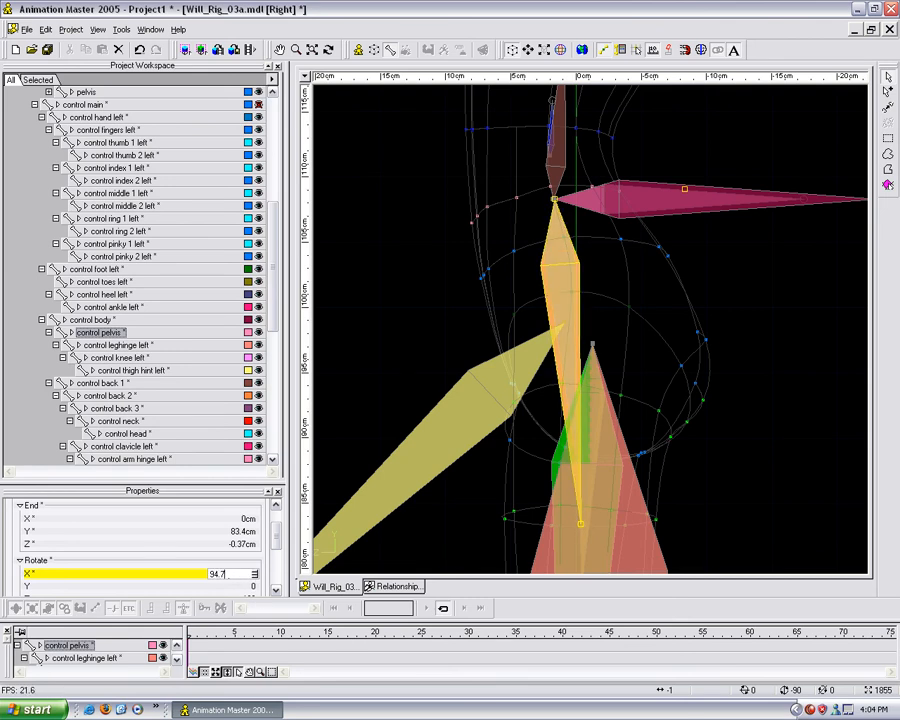
{"action": "key", "text": "Return"}
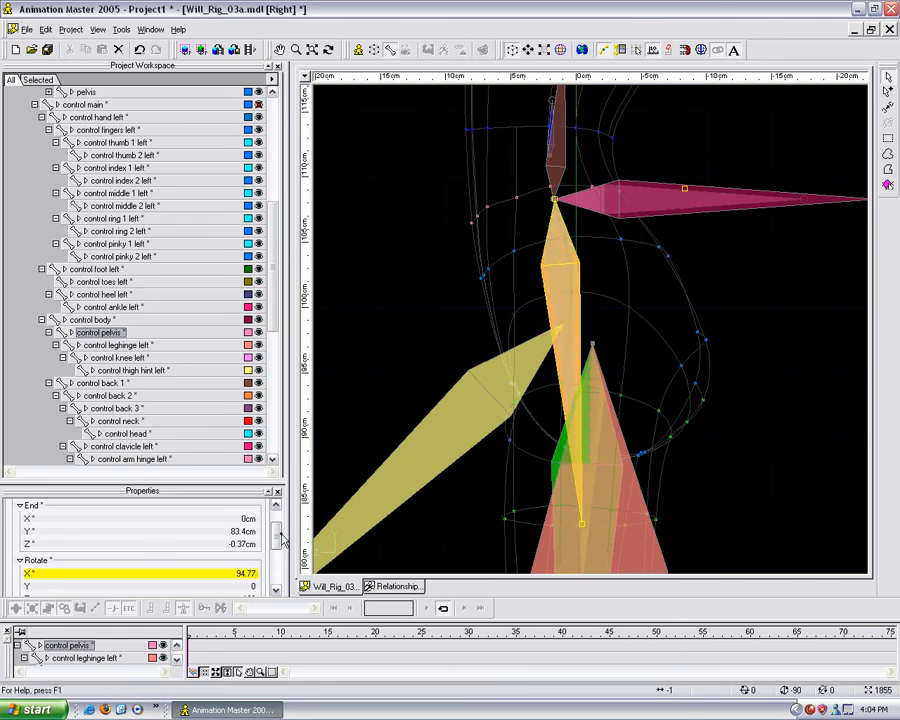
{"action": "scroll", "coordinate": [262, 543], "scroll_direction": "down", "scroll_amount": 2}
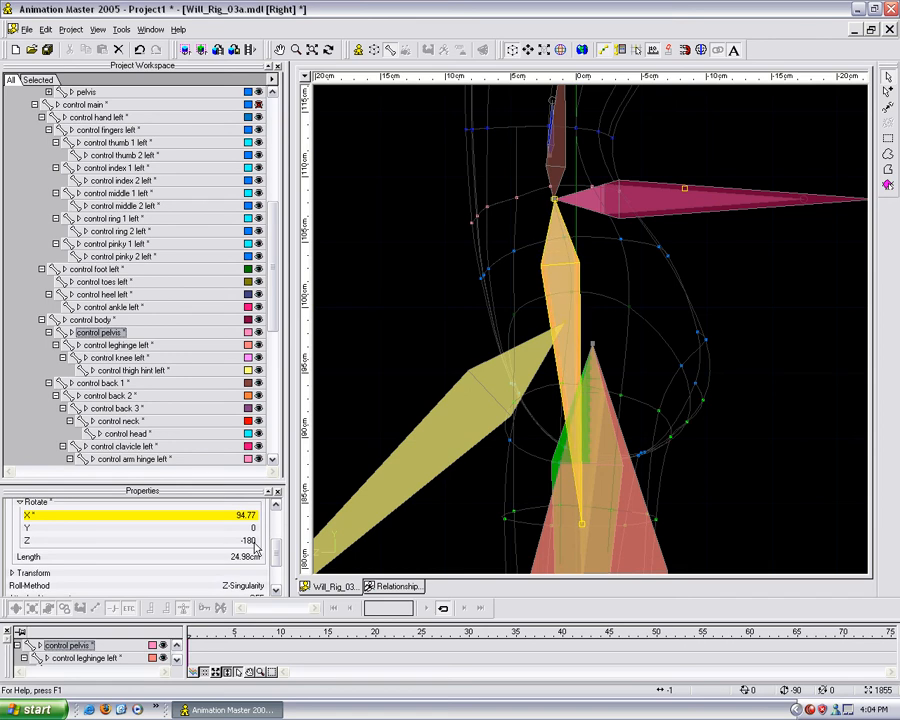
{"action": "left_click_drag", "start_coordinate": [685, 189], "coordinate": [856, 173]}
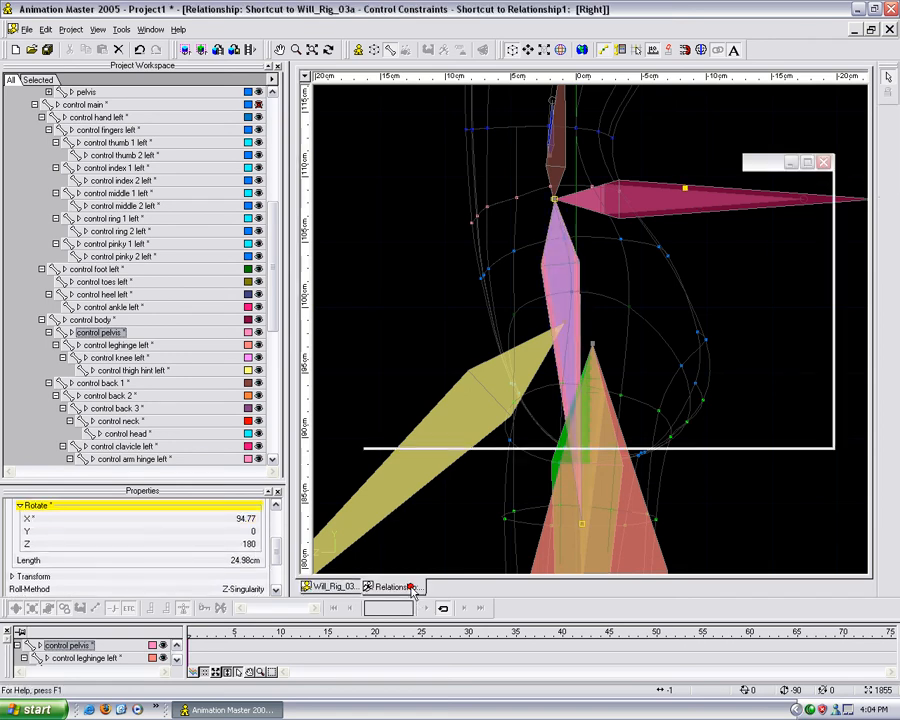
In the Control Constraints relationship, add a Translate To constraint to the pelvis bone.
{"action": "left_click", "coordinate": [397, 586]}
{"action": "middle_click_drag", "start_coordinate": [579, 301], "coordinate": [571, 372]}
{"action": "middle_click_drag", "start_coordinate": [611, 297], "coordinate": [603, 341]}
{"action": "middle_click_drag", "start_coordinate": [602, 415], "coordinate": [618, 334]}
{"action": "scroll", "coordinate": [632, 367], "scroll_direction": "up", "scroll_amount": 2}
{"action": "left_click", "coordinate": [632, 374]}
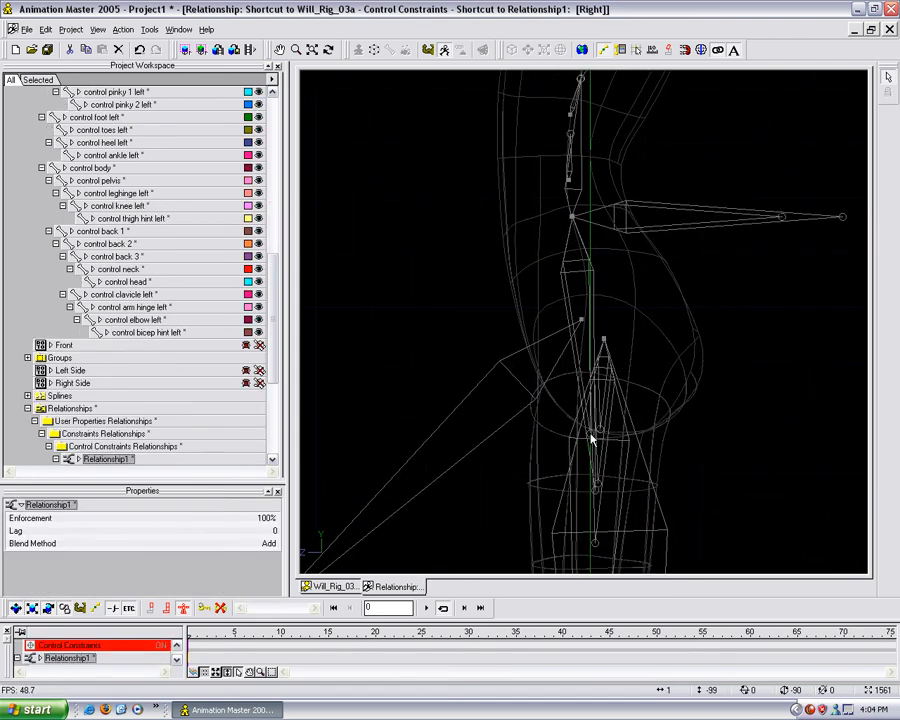
{"action": "left_click", "coordinate": [592, 436]}
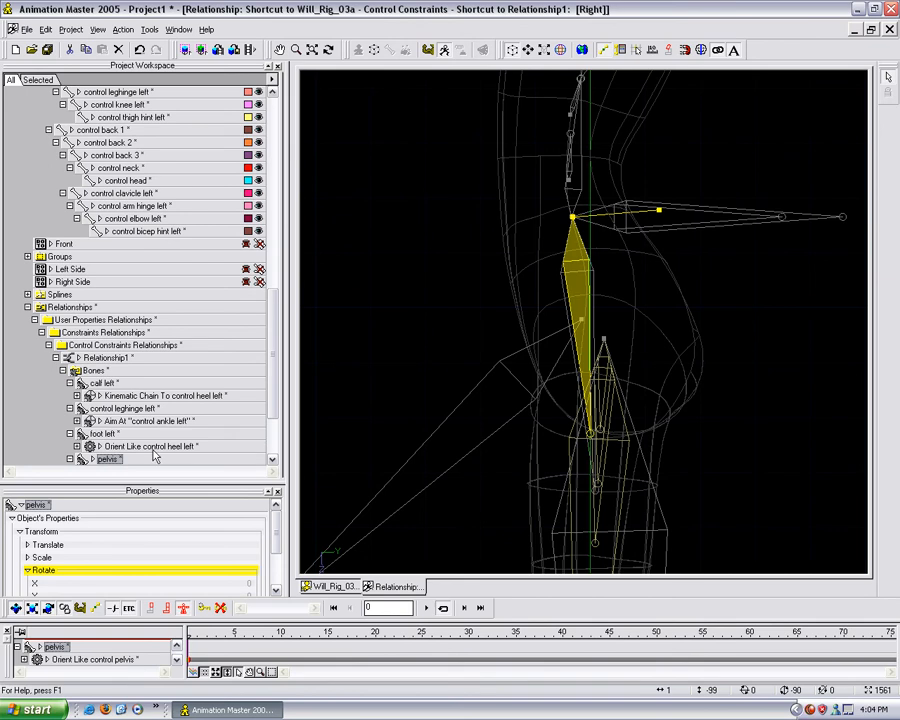
{"action": "scroll", "coordinate": [157, 410], "scroll_direction": "down", "scroll_amount": 2}
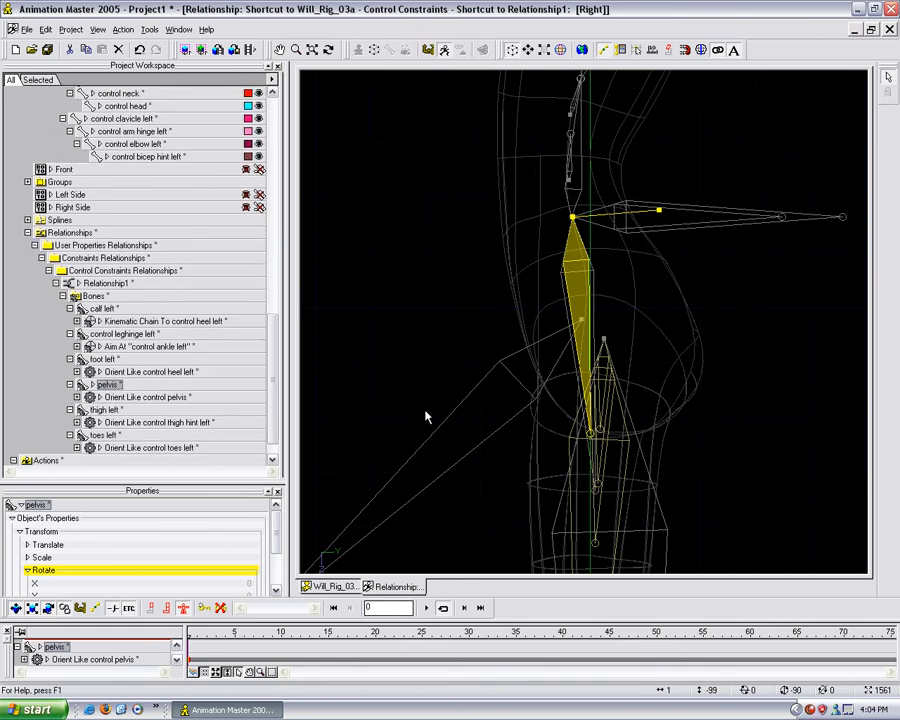
{"action": "right_click", "coordinate": [591, 433]}
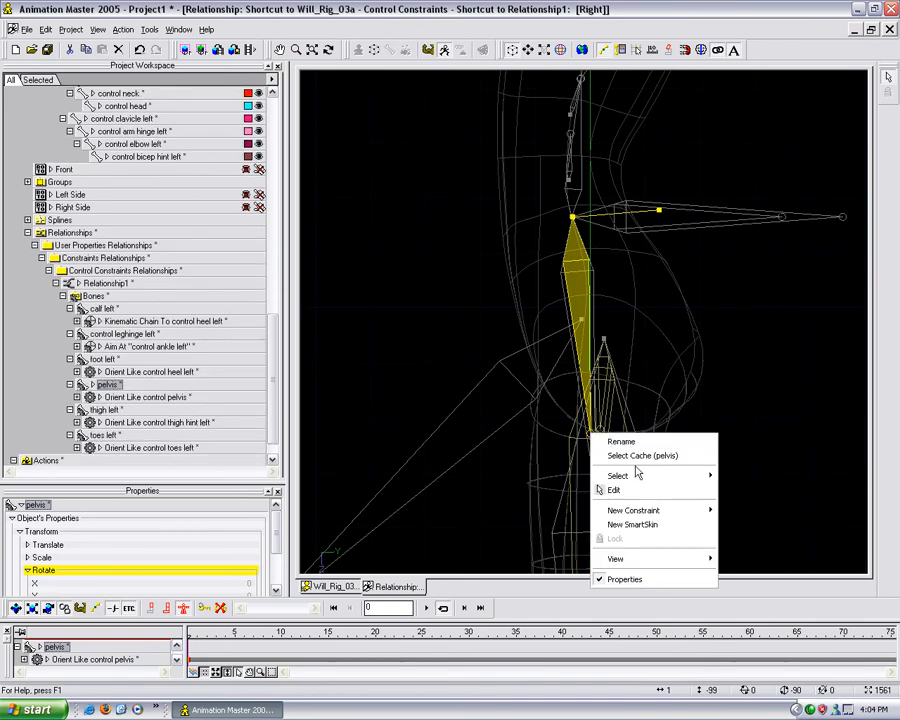
{"action": "mouse_move", "coordinate": [633, 512]}
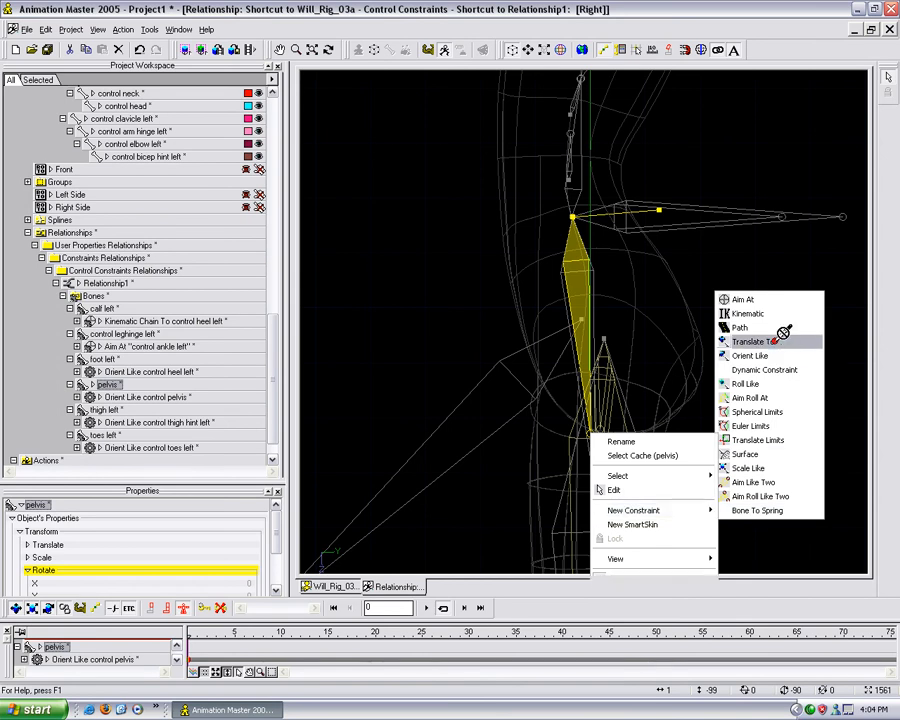
{"action": "left_click", "coordinate": [742, 286]}
{"action": "left_click", "coordinate": [594, 287]}
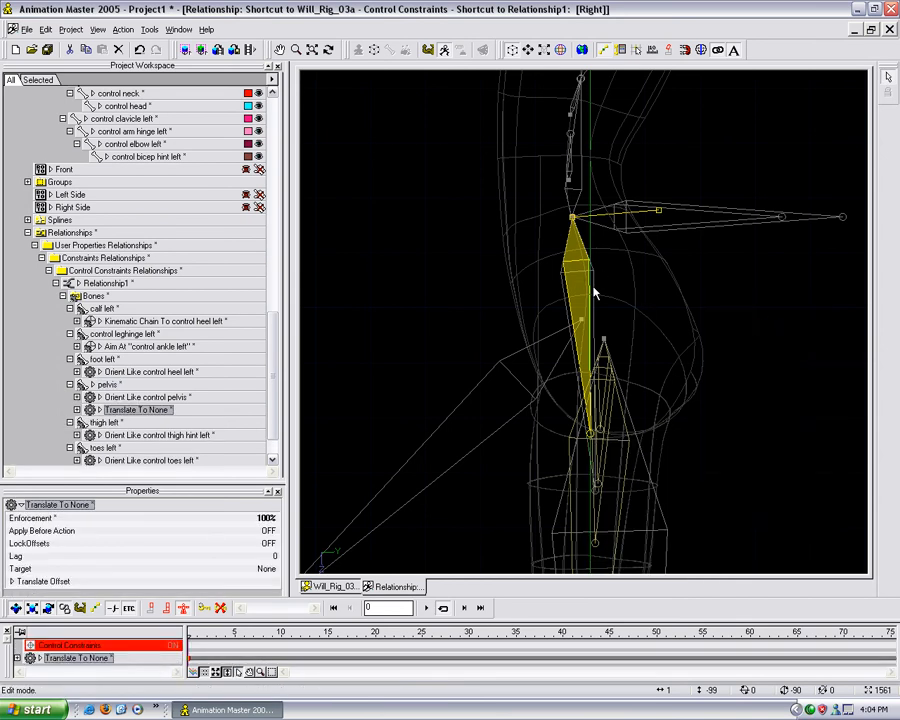
Set the target of the pelvis bone's Translate To constraint to the control pelvis bone.
{"action": "left_click", "coordinate": [270, 576]}
{"action": "left_click", "coordinate": [262, 569]}
{"action": "left_click", "coordinate": [274, 569]}
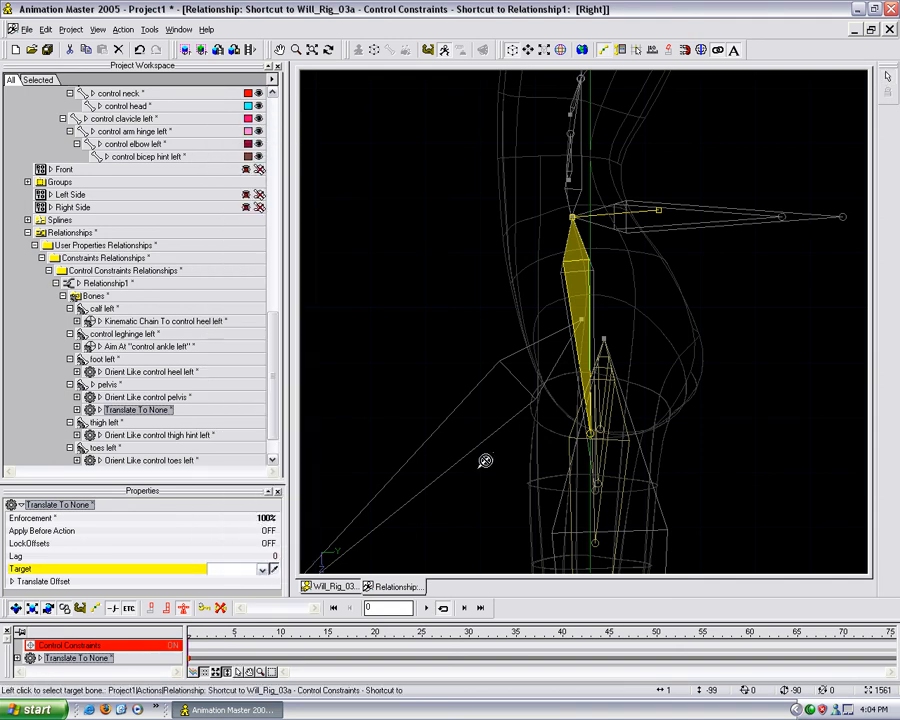
{"action": "left_click", "coordinate": [595, 297]}
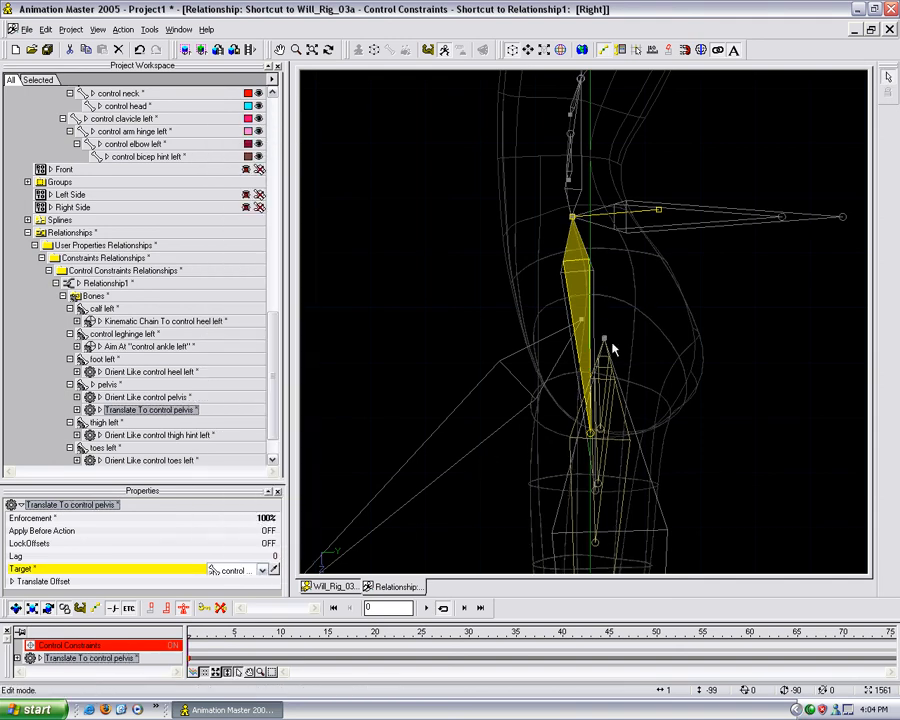
Add an Orient Like constraint to the body bone with the control body bone as its target.
{"action": "middle_click_drag", "start_coordinate": [686, 356], "coordinate": [658, 394]}
{"action": "left_click", "coordinate": [671, 358]}
{"action": "left_click", "coordinate": [705, 338]}
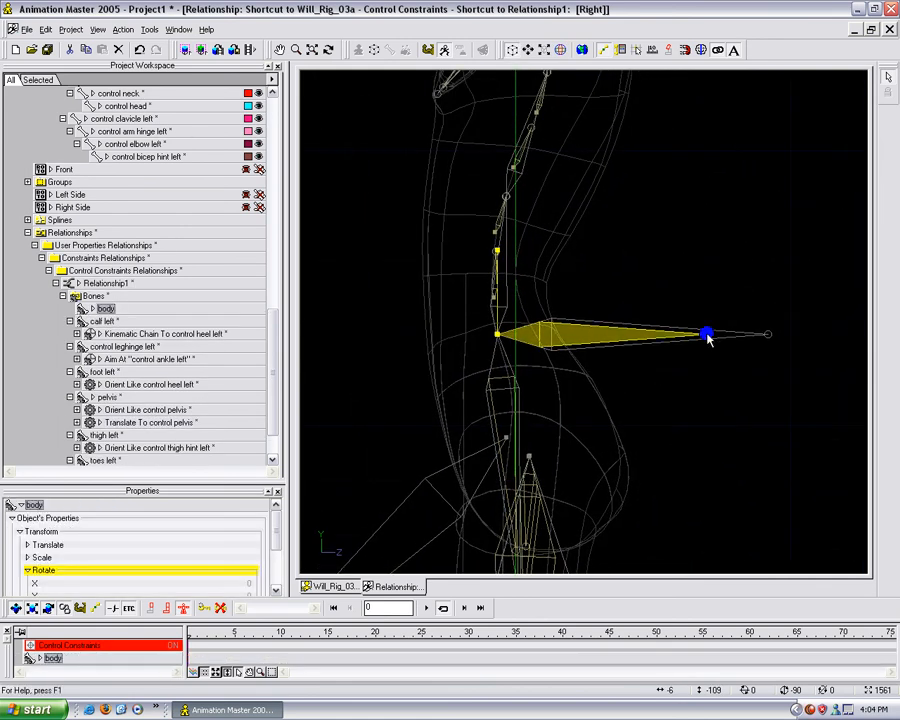
{"action": "right_click", "coordinate": [708, 338]}
{"action": "mouse_move", "coordinate": [727, 397]}
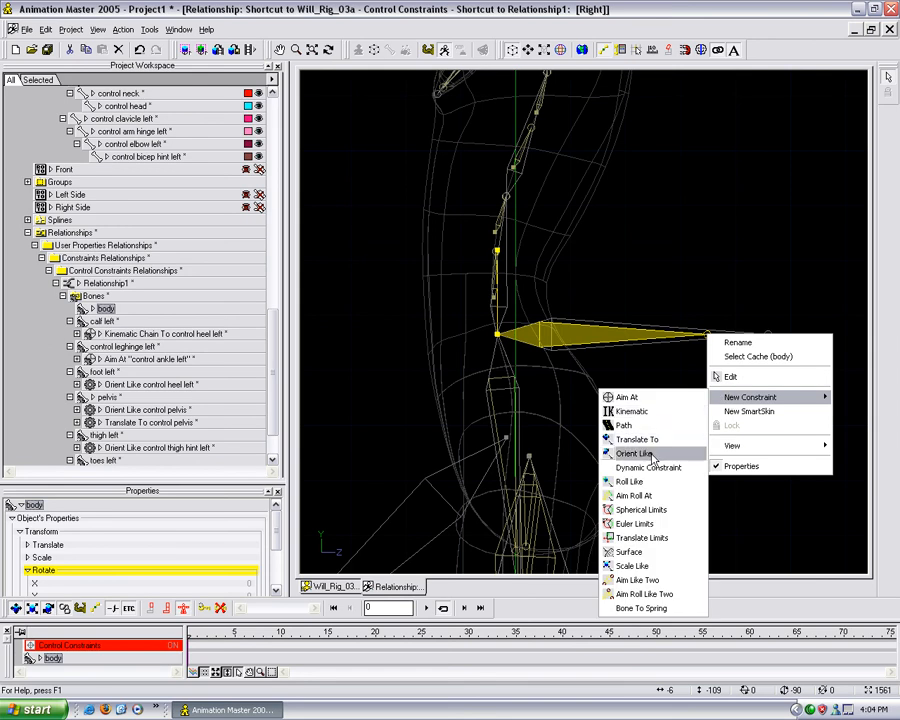
{"action": "left_click", "coordinate": [633, 453]}
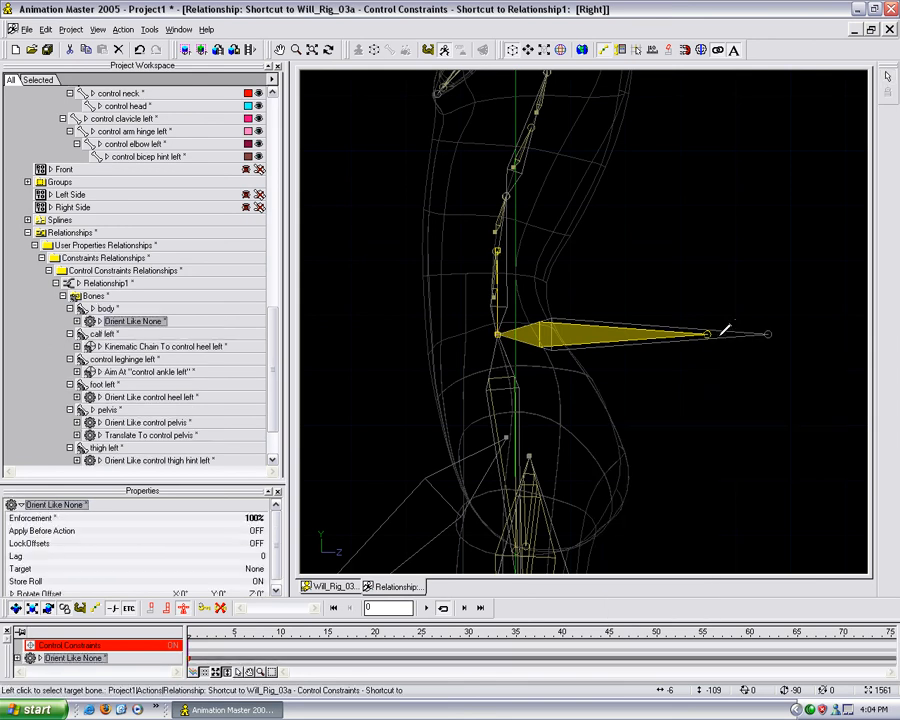
{"action": "left_click", "coordinate": [721, 339]}
{"action": "left_click", "coordinate": [702, 362]}
Add a Translate To constraint to the body bone with the control body bone as its target.
{"action": "left_click", "coordinate": [707, 339]}
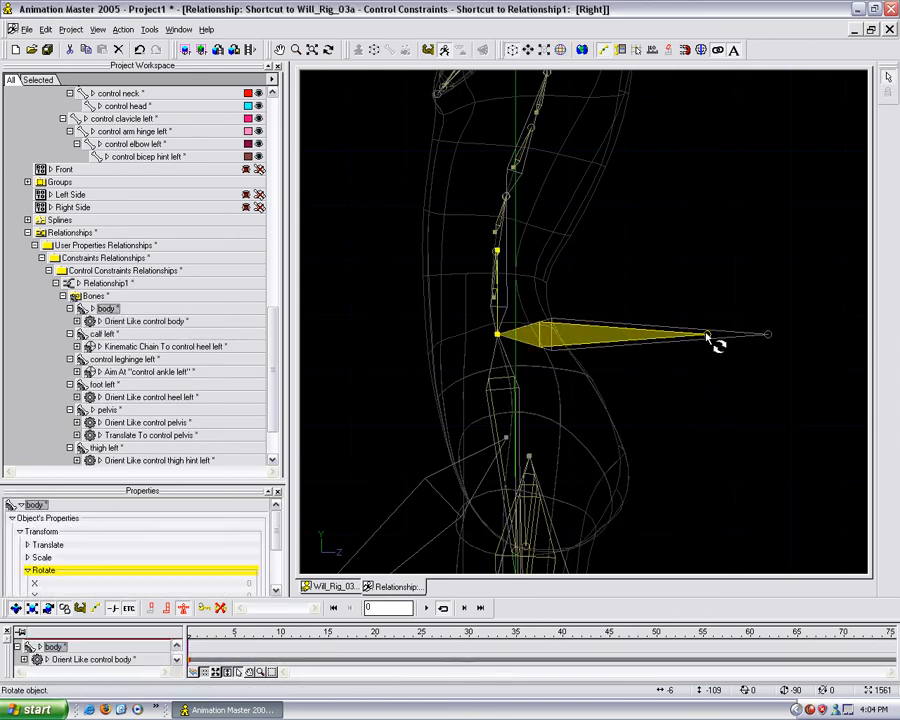
{"action": "right_click", "coordinate": [707, 336]}
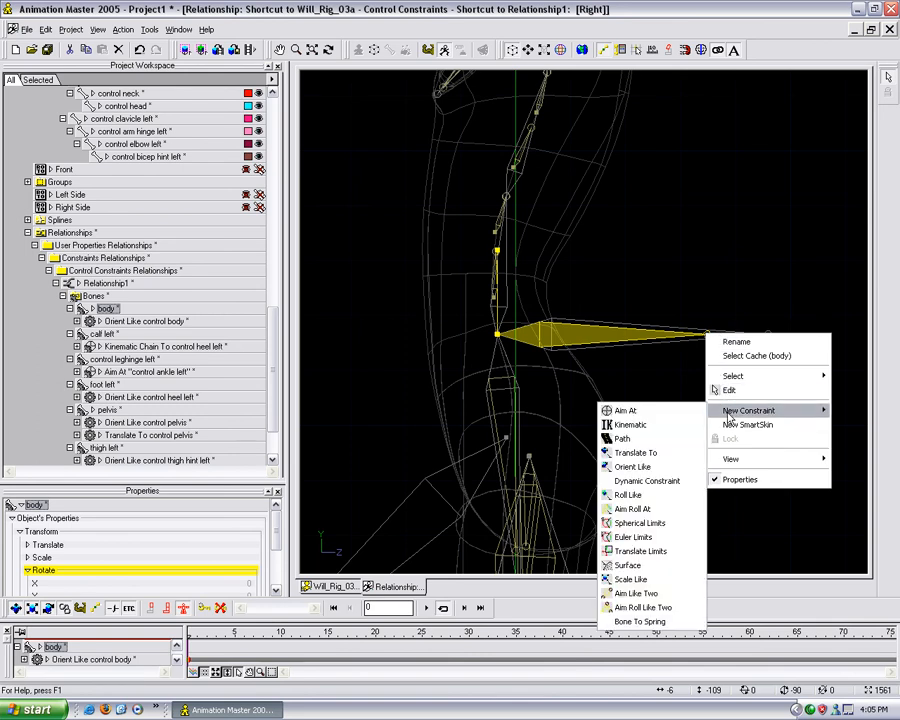
{"action": "left_click", "coordinate": [710, 328]}
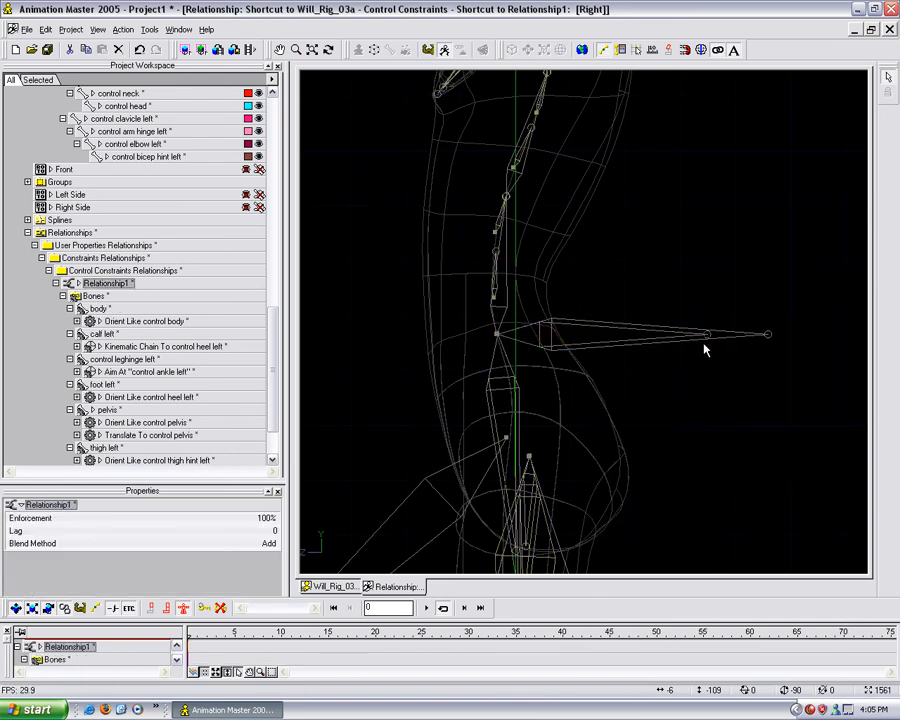
{"action": "right_click", "coordinate": [711, 338]}
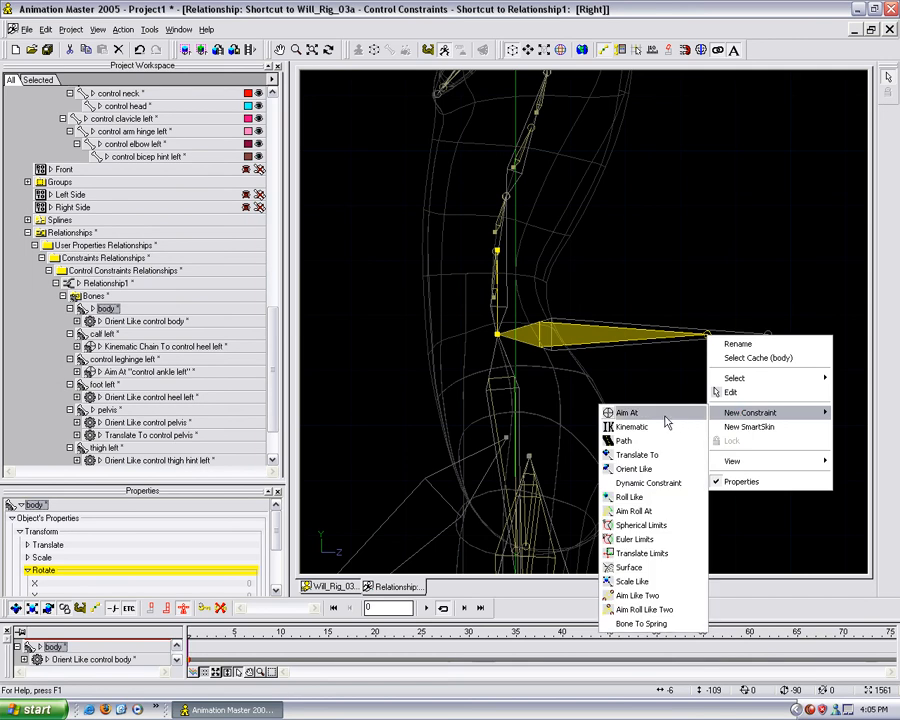
{"action": "left_click", "coordinate": [655, 469]}
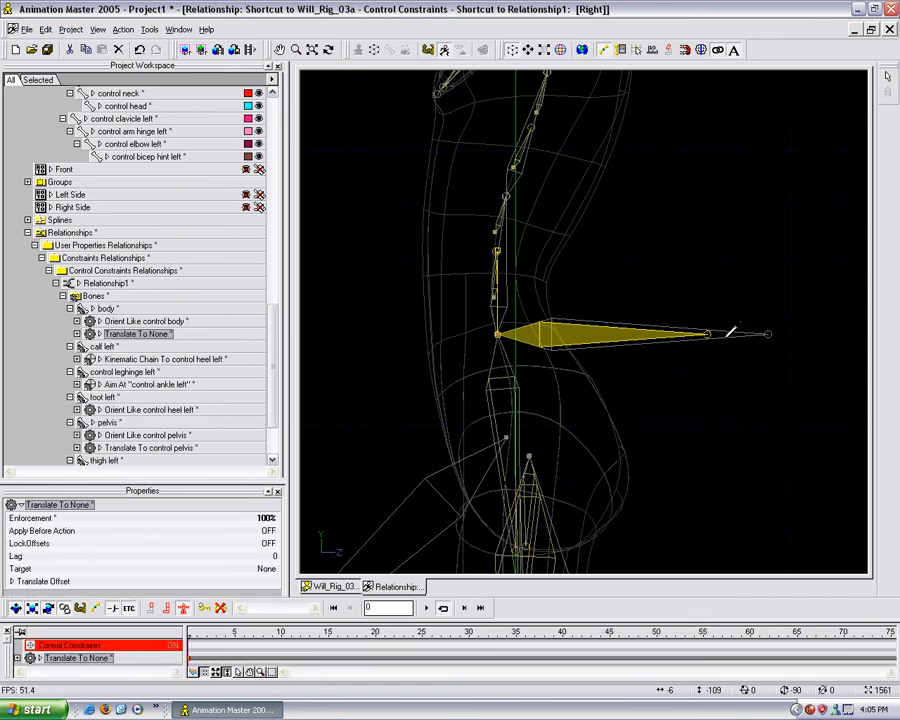
{"action": "left_click", "coordinate": [714, 335]}
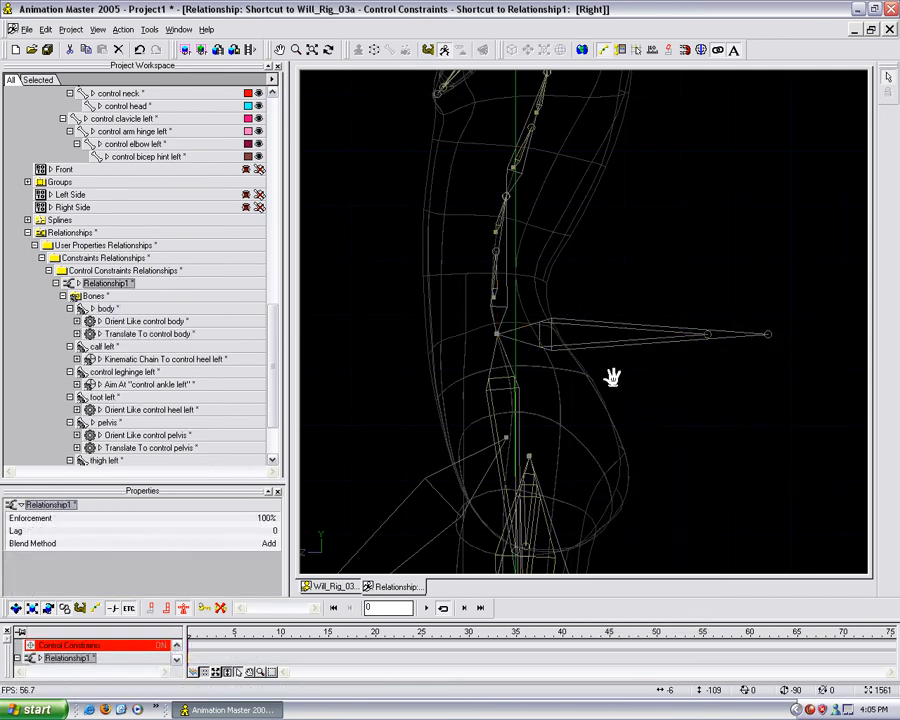
Check the enforcement and target settings of the body bone's Translate To constraint.
{"action": "middle_click_drag", "start_coordinate": [609, 363], "coordinate": [614, 379]}
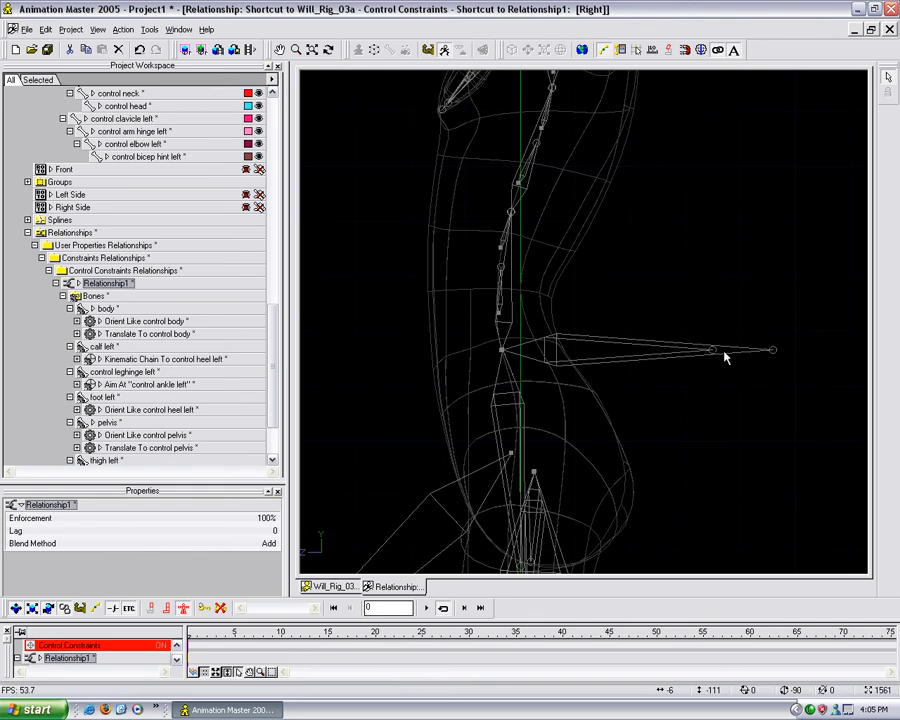
{"action": "left_click_drag", "start_coordinate": [272, 353], "coordinate": [271, 363]}
{"action": "left_click", "coordinate": [181, 307]}
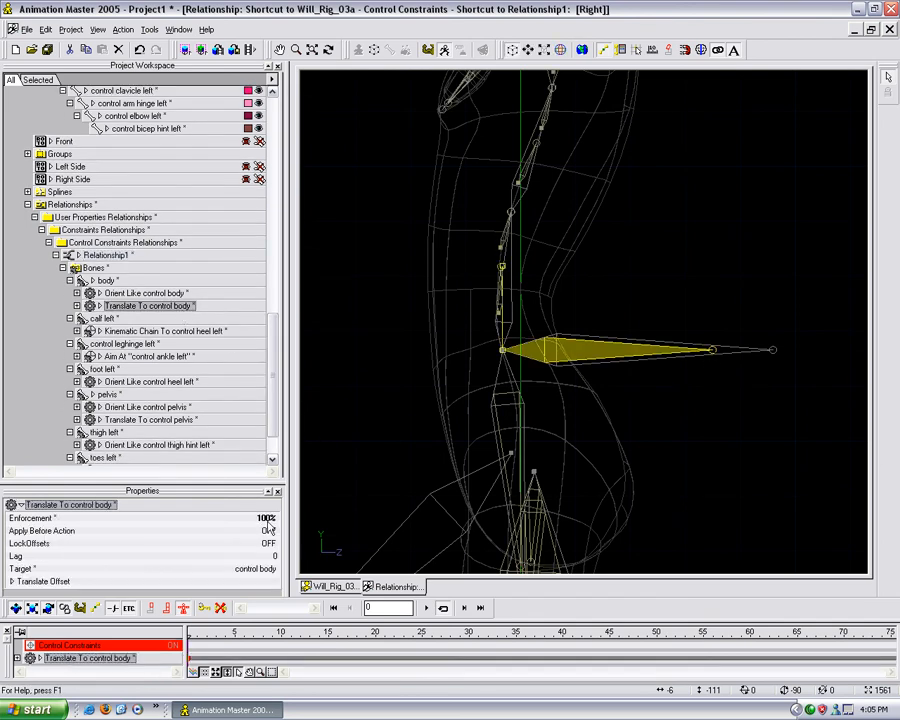
{"action": "left_click_drag", "start_coordinate": [271, 432], "coordinate": [272, 440]}
{"action": "middle_click_drag", "start_coordinate": [642, 436], "coordinate": [684, 461]}
{"action": "scroll", "coordinate": [683, 461], "scroll_direction": "up", "scroll_amount": 1}
{"action": "scroll", "coordinate": [683, 461], "scroll_direction": "down", "scroll_amount": 2}
{"action": "left_click", "coordinate": [701, 314]}
Add an Orient Like constraint to the spine1 bone with the control back 1 bone as its target.
{"action": "middle_click_drag", "start_coordinate": [711, 324], "coordinate": [719, 379]}
{"action": "scroll", "coordinate": [719, 379], "scroll_direction": "up", "scroll_amount": 3}
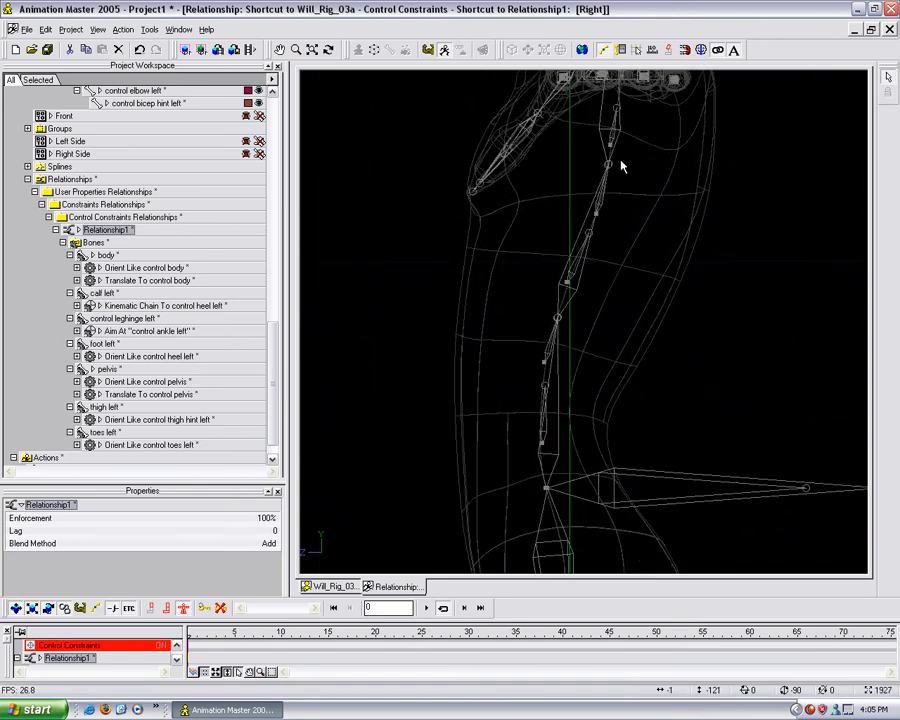
{"action": "middle_click_drag", "start_coordinate": [646, 334], "coordinate": [659, 313]}
{"action": "middle_click_drag", "start_coordinate": [649, 383], "coordinate": [664, 325]}
{"action": "scroll", "coordinate": [663, 335], "scroll_direction": "down", "scroll_amount": 2}
{"action": "scroll", "coordinate": [602, 333], "scroll_direction": "up", "scroll_amount": 1}
{"action": "scroll", "coordinate": [609, 323], "scroll_direction": "up", "scroll_amount": 2}
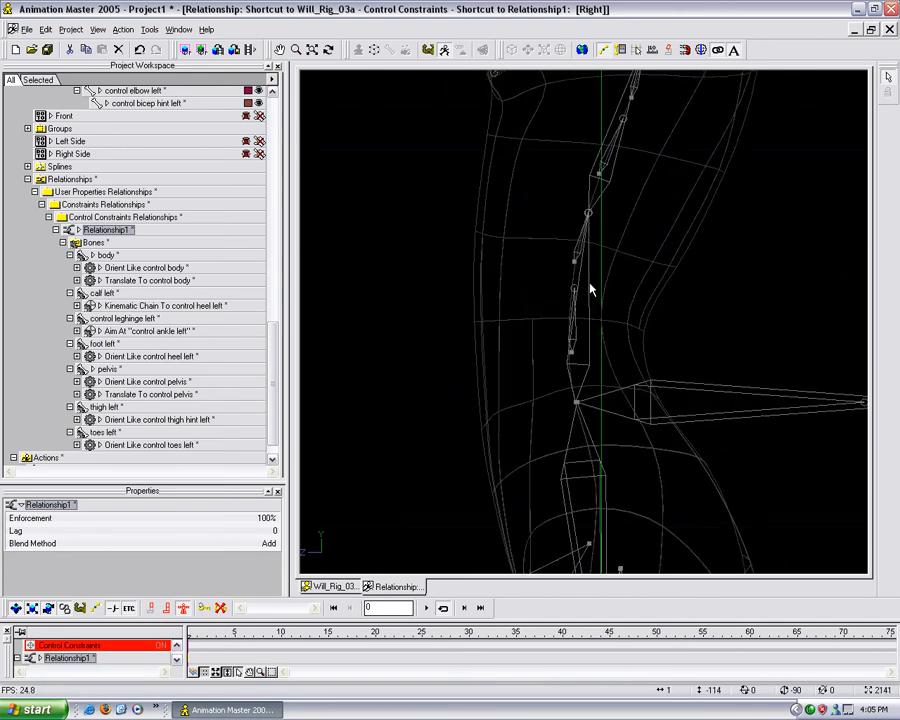
{"action": "left_click", "coordinate": [575, 292]}
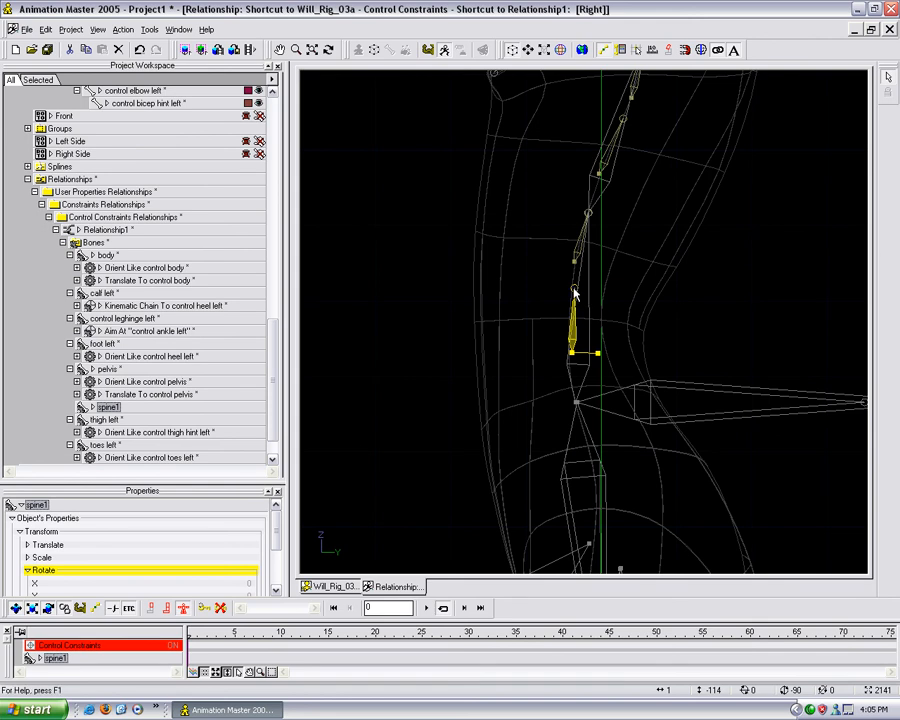
{"action": "right_click", "coordinate": [527, 290]}
{"action": "mouse_move", "coordinate": [583, 346]}
{"action": "left_click", "coordinate": [751, 346]}
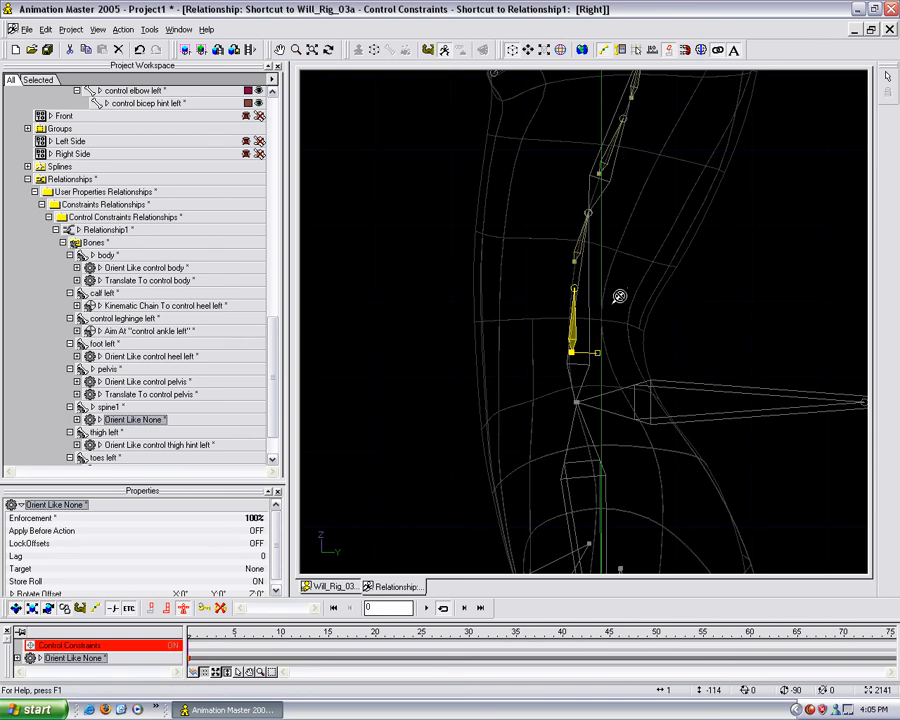
{"action": "left_click", "coordinate": [586, 334]}
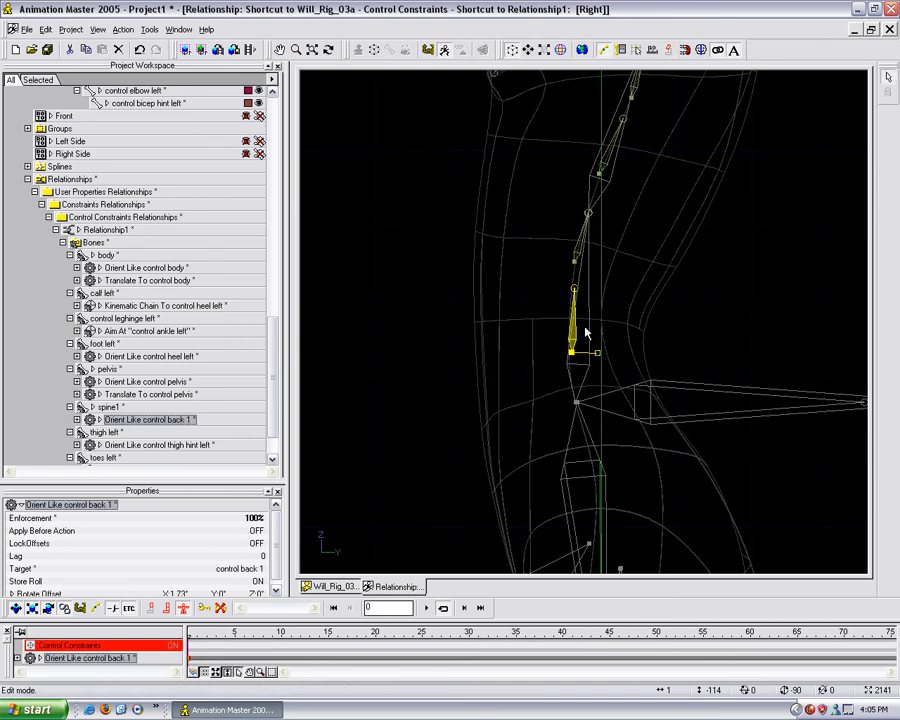
Set the enforcement of spine1's Orient Like constraint to 50%.
{"action": "left_click", "coordinate": [255, 518]}
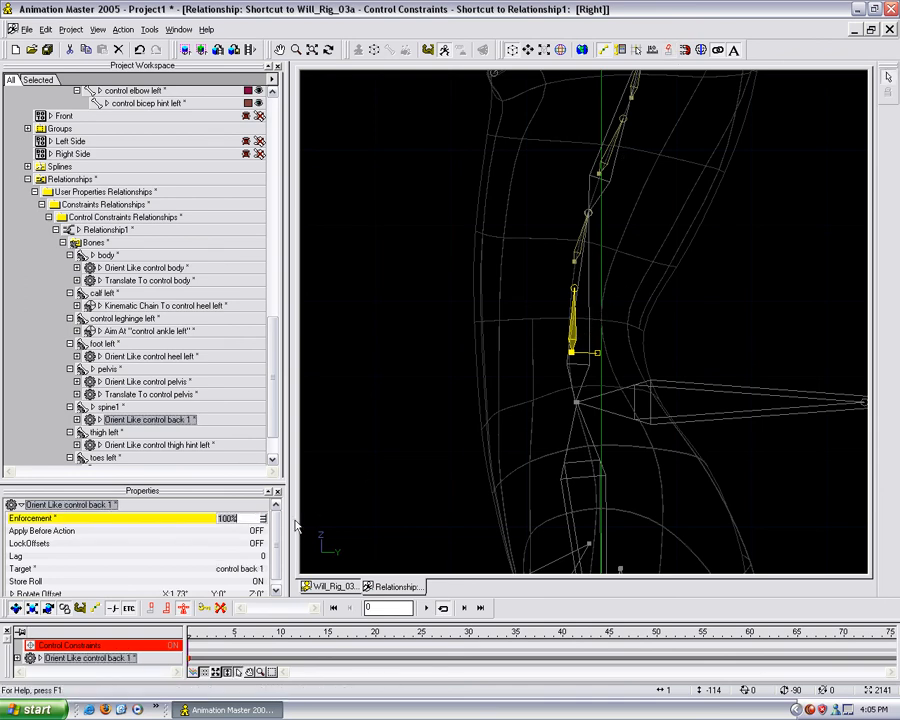
{"action": "type", "text": "50"}
{"action": "key", "text": "Return"}
Add an Orient Like constraint to the spine2 bone with the control back 1 bone as its target.
{"action": "left_click", "coordinate": [578, 252]}
{"action": "right_click", "coordinate": [582, 250]}
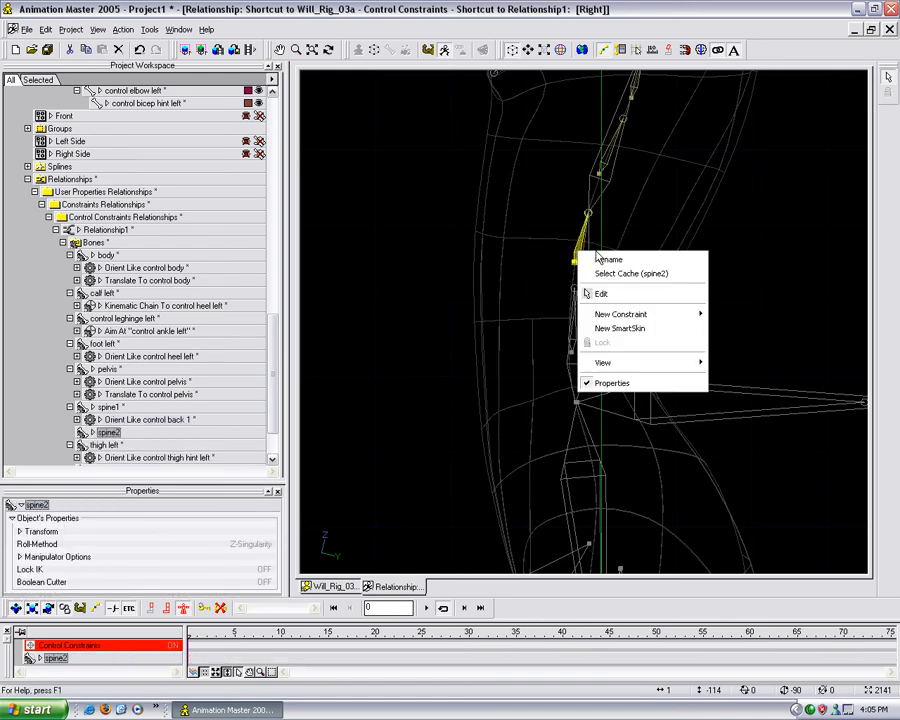
{"action": "mouse_move", "coordinate": [688, 314]}
{"action": "left_click", "coordinate": [740, 370]}
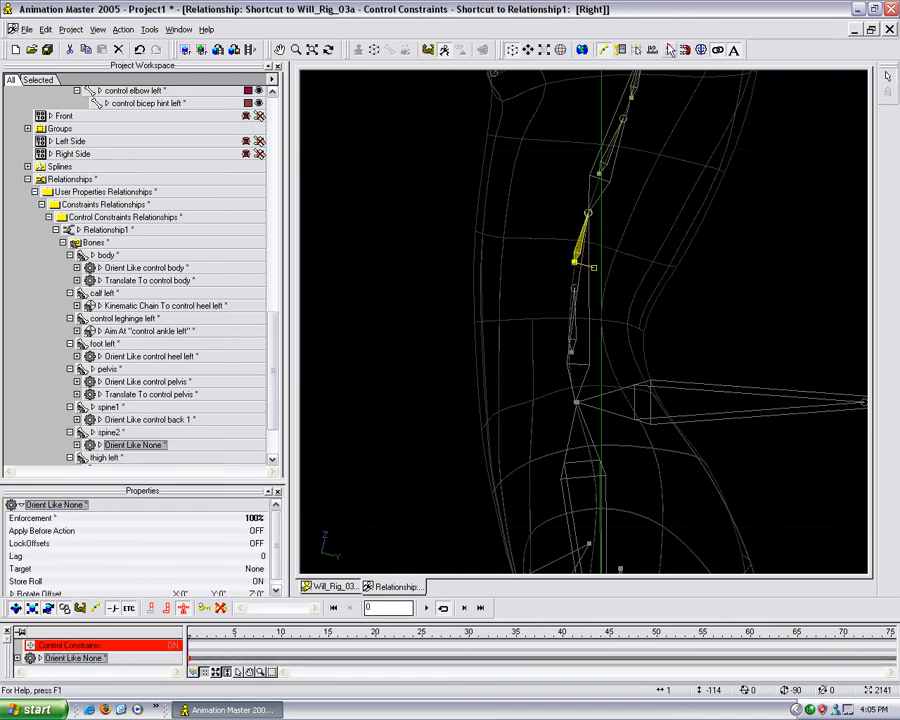
{"action": "left_click", "coordinate": [589, 307]}
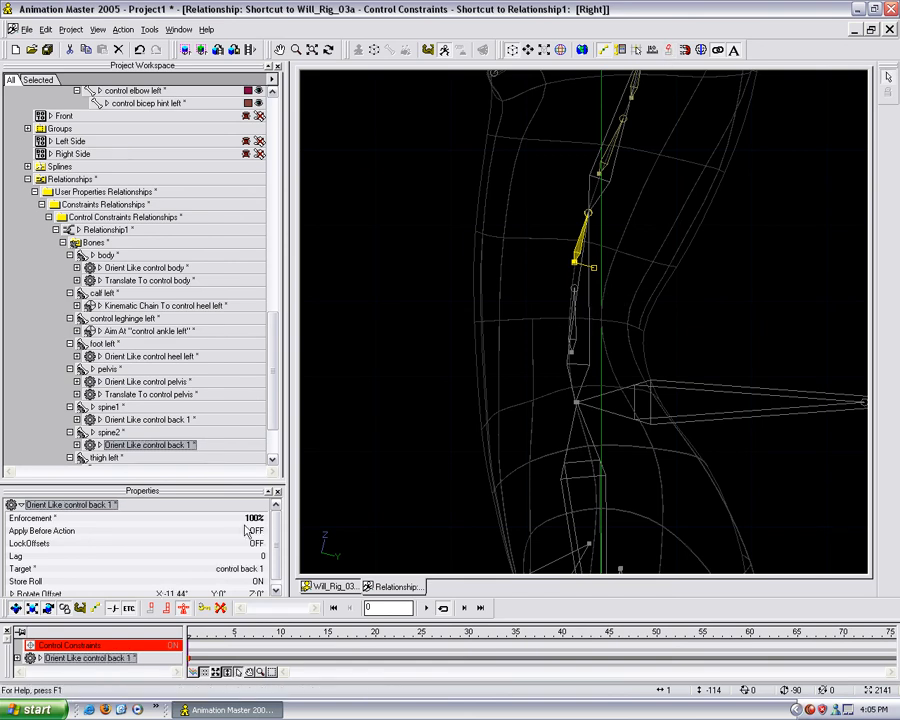
Add an Orient Like constraint to the spine3 bone with the control back 2 bone as its target.
{"action": "scroll", "coordinate": [584, 300], "scroll_direction": "up", "scroll_amount": 3}
{"action": "middle_click_drag", "start_coordinate": [566, 249], "coordinate": [577, 305]}
{"action": "right_click", "coordinate": [528, 287]}
{"action": "left_click", "coordinate": [612, 241]}
{"action": "left_click", "coordinate": [587, 237]}
{"action": "right_click", "coordinate": [590, 233]}
{"action": "mouse_move", "coordinate": [635, 295]}
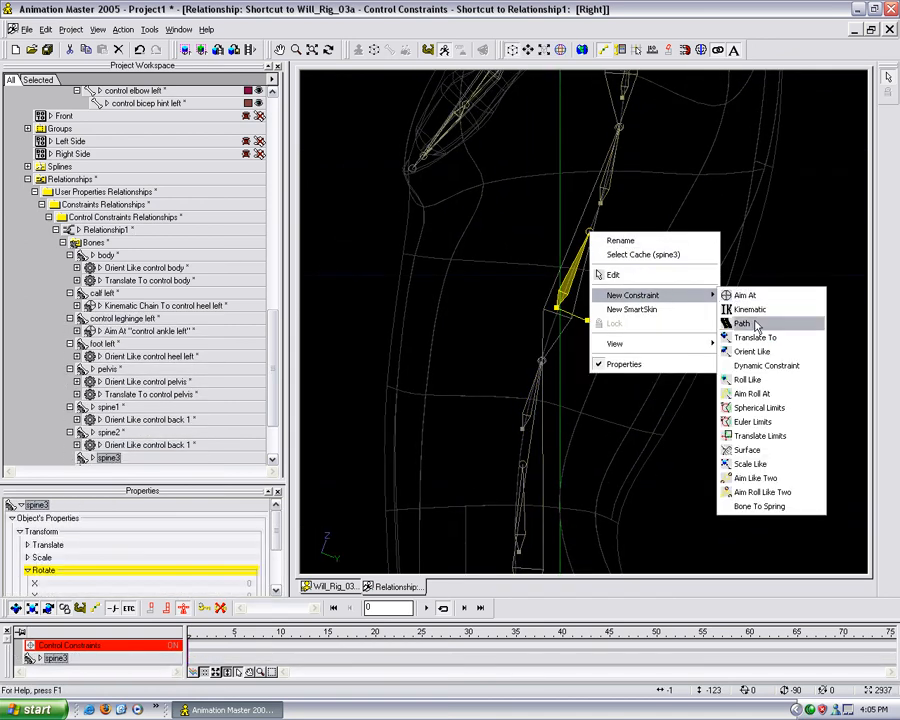
{"action": "left_click", "coordinate": [757, 361]}
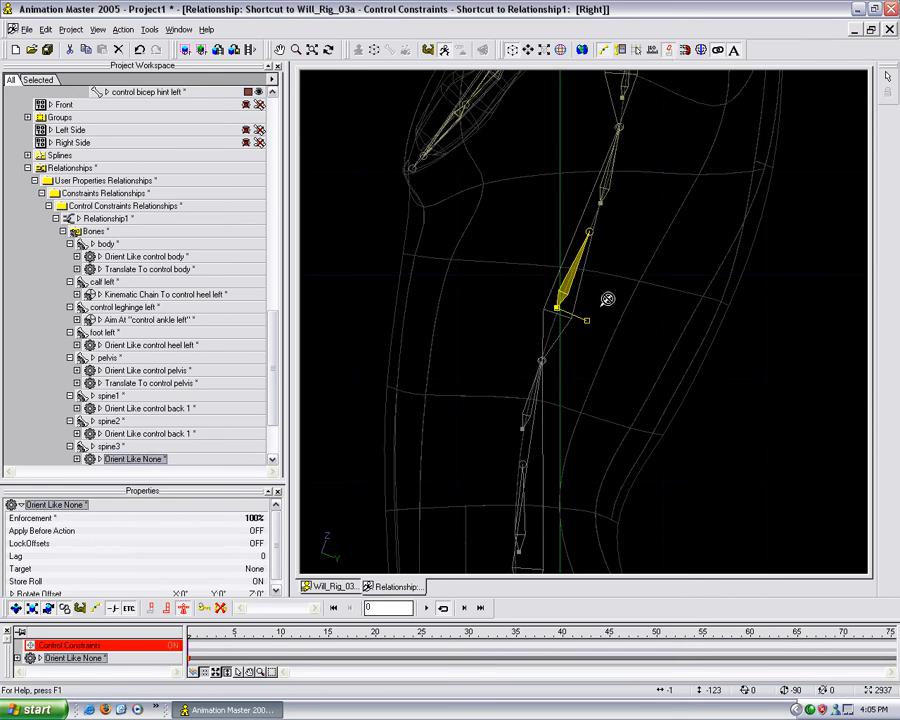
{"action": "left_click", "coordinate": [575, 305]}
Set the enforcement of spine3's Orient Like constraint to 50%.
{"action": "middle_click_drag", "start_coordinate": [632, 304], "coordinate": [615, 411]}
{"action": "left_click", "coordinate": [255, 518]}
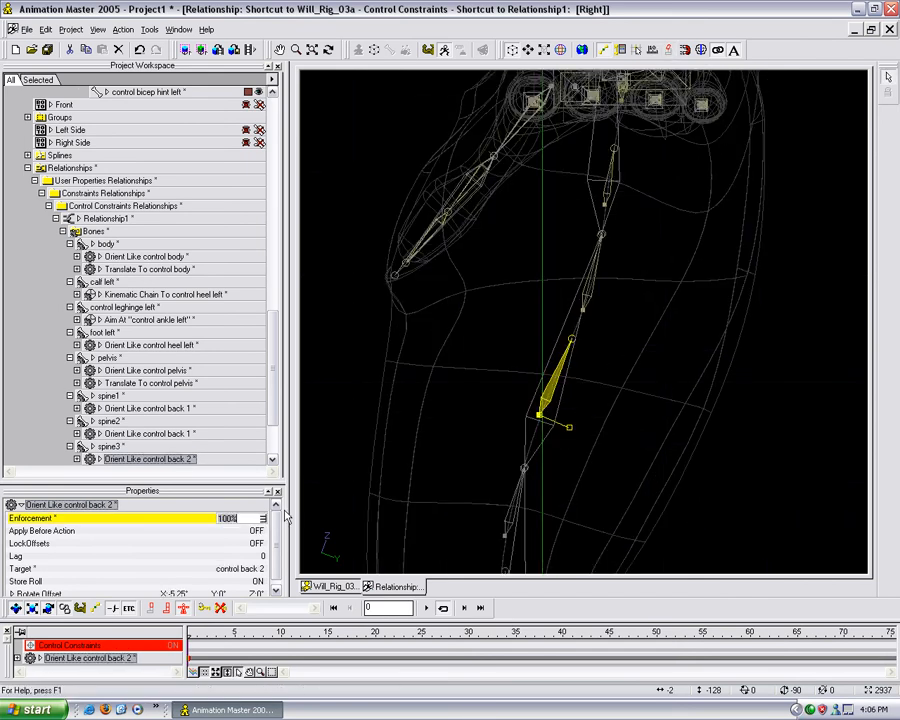
{"action": "key", "text": "Return"}
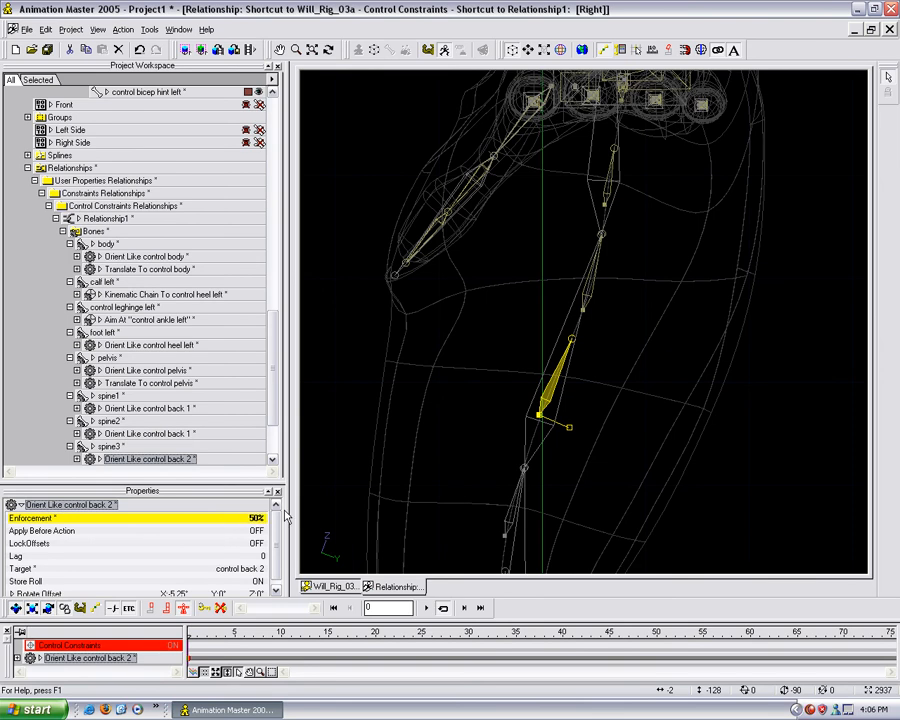
Add an Orient Like constraint to the spine4 bone with the control back 2 bone as its target.
{"action": "left_click", "coordinate": [590, 300]}
{"action": "right_click", "coordinate": [590, 297]}
{"action": "mouse_move", "coordinate": [636, 357]}
{"action": "left_click", "coordinate": [760, 414]}
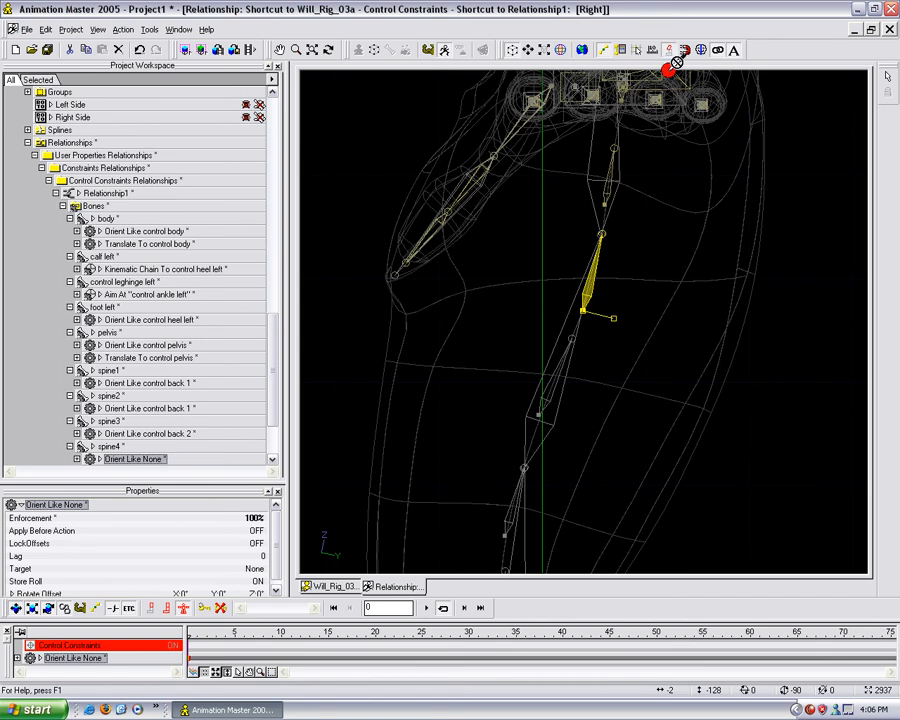
{"action": "left_click", "coordinate": [591, 316]}
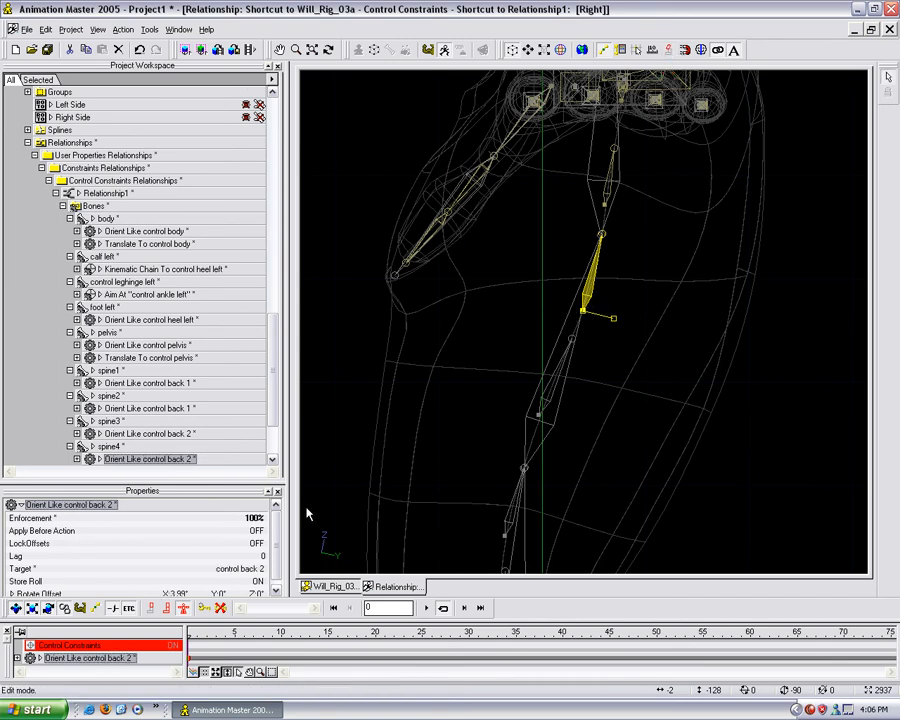
Add an Orient Like constraint to the spine5 bone with the control back 3 bone as its target.
{"action": "right_click_drag", "start_coordinate": [665, 207], "coordinate": [629, 305]}
{"action": "left_click", "coordinate": [593, 270]}
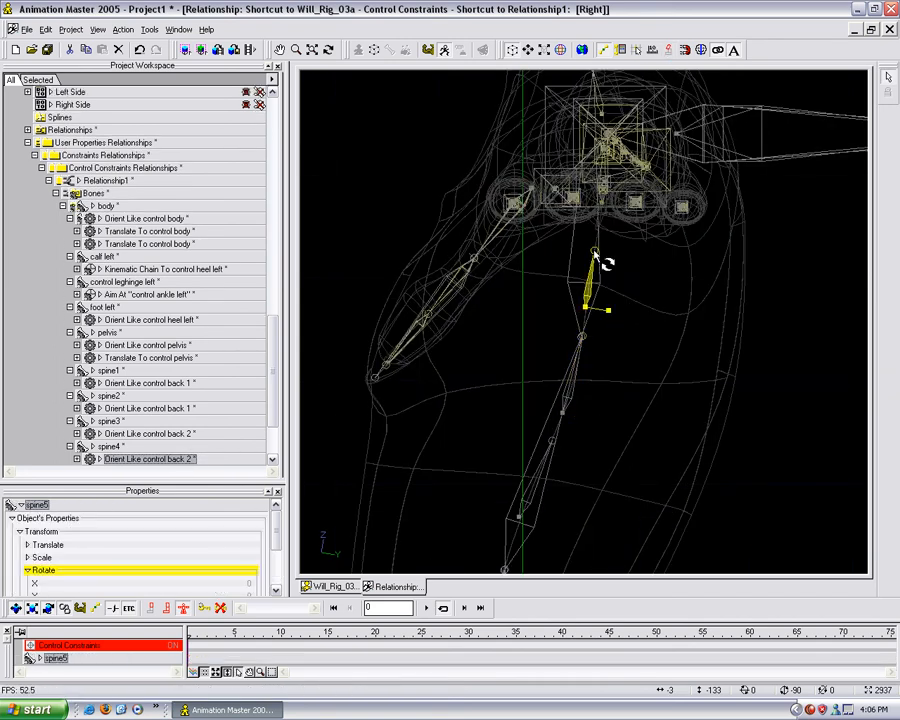
{"action": "right_click", "coordinate": [595, 255]}
{"action": "mouse_move", "coordinate": [714, 318]}
{"action": "left_click", "coordinate": [755, 344]}
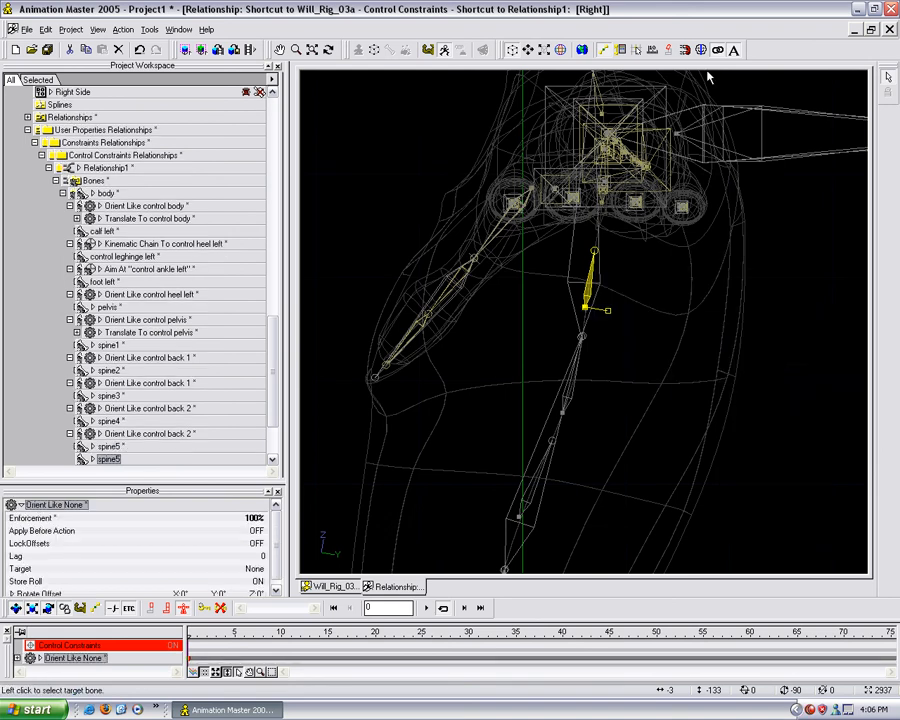
{"action": "left_click", "coordinate": [579, 270]}
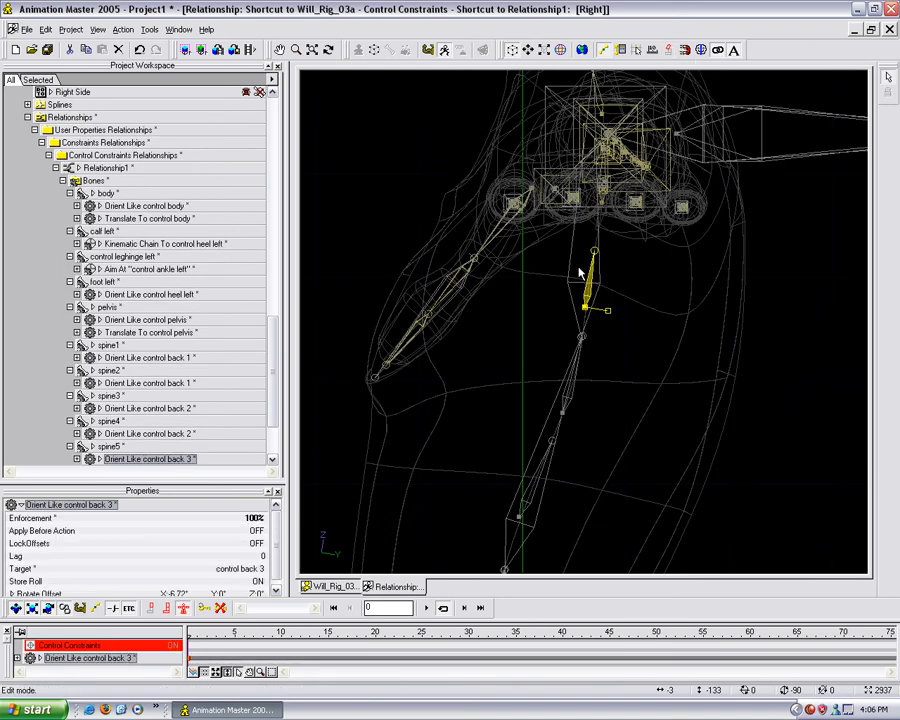
Set the enforcement of spine5's Orient Like constraint to 33%.
{"action": "left_click", "coordinate": [262, 519]}
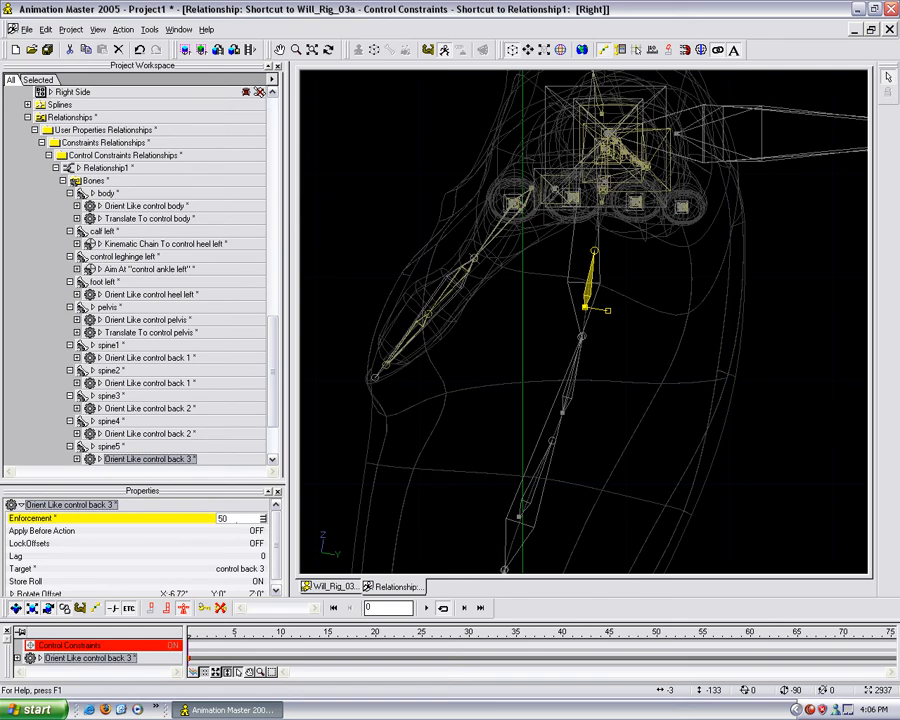
{"action": "middle_click_drag", "start_coordinate": [625, 209], "coordinate": [627, 275]}
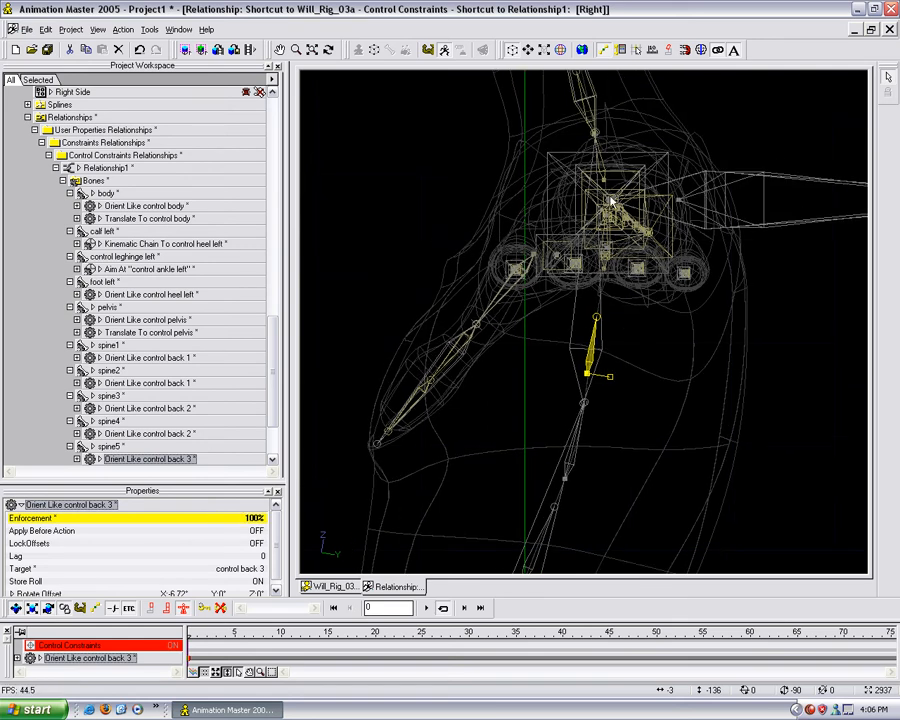
{"action": "left_click", "coordinate": [268, 515]}
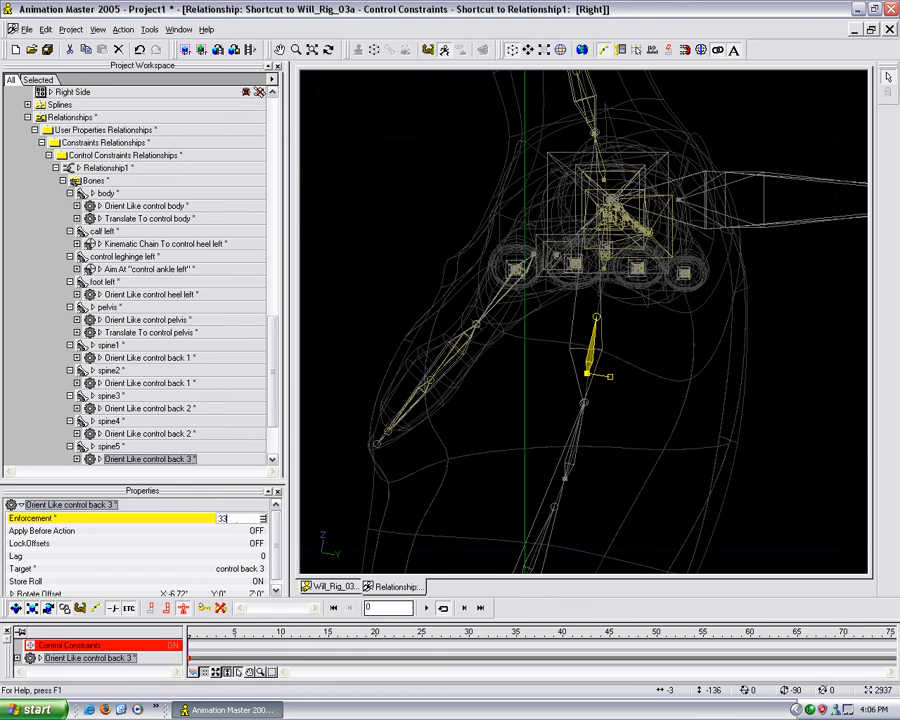
{"action": "key", "text": "Return"}
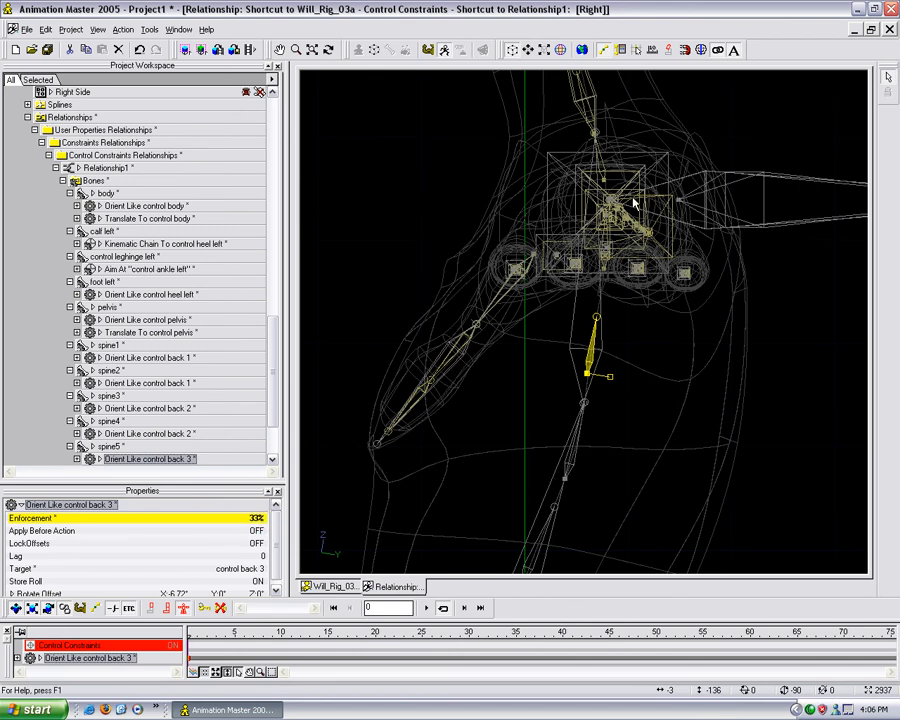
Add an Orient Like constraint to the spine6 bone targeting control back 3 and set its enforcement to 66%.
{"action": "left_click", "coordinate": [607, 279]}
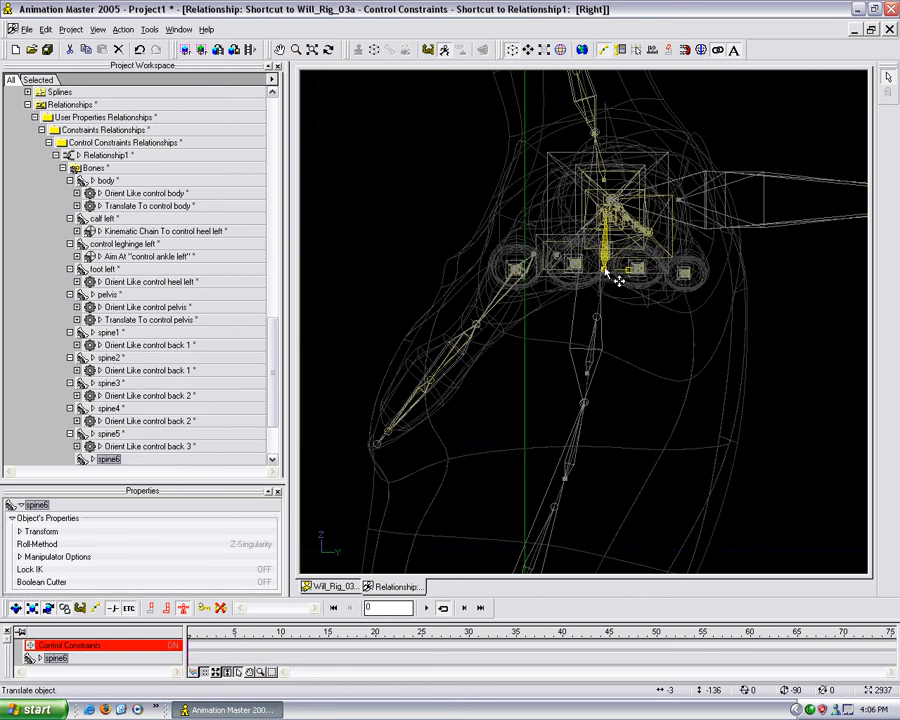
{"action": "right_click", "coordinate": [605, 271]}
{"action": "mouse_move", "coordinate": [678, 331]}
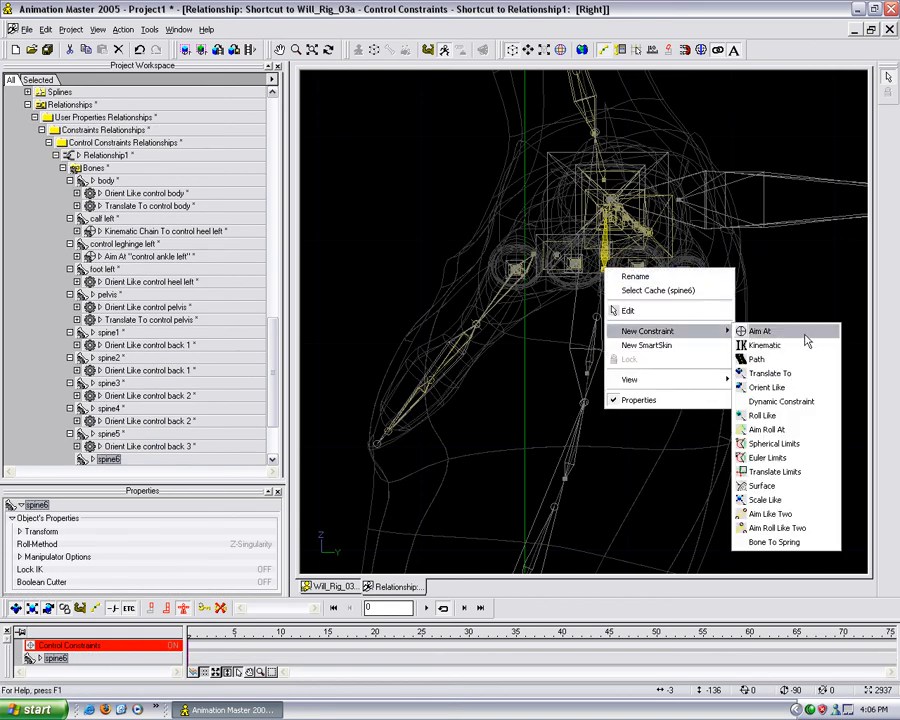
{"action": "left_click", "coordinate": [796, 390]}
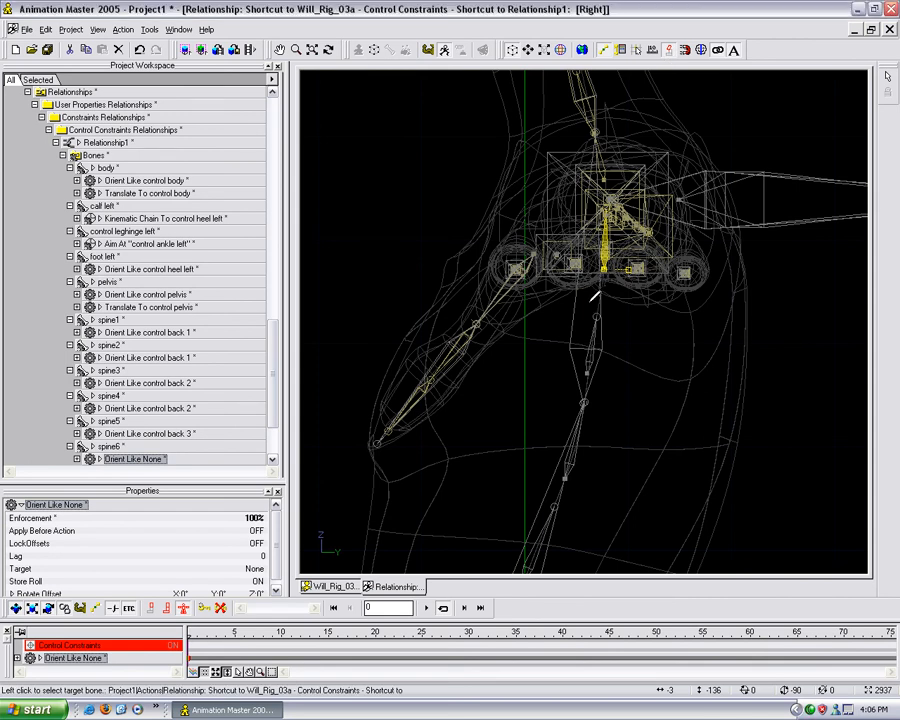
{"action": "left_click", "coordinate": [594, 300]}
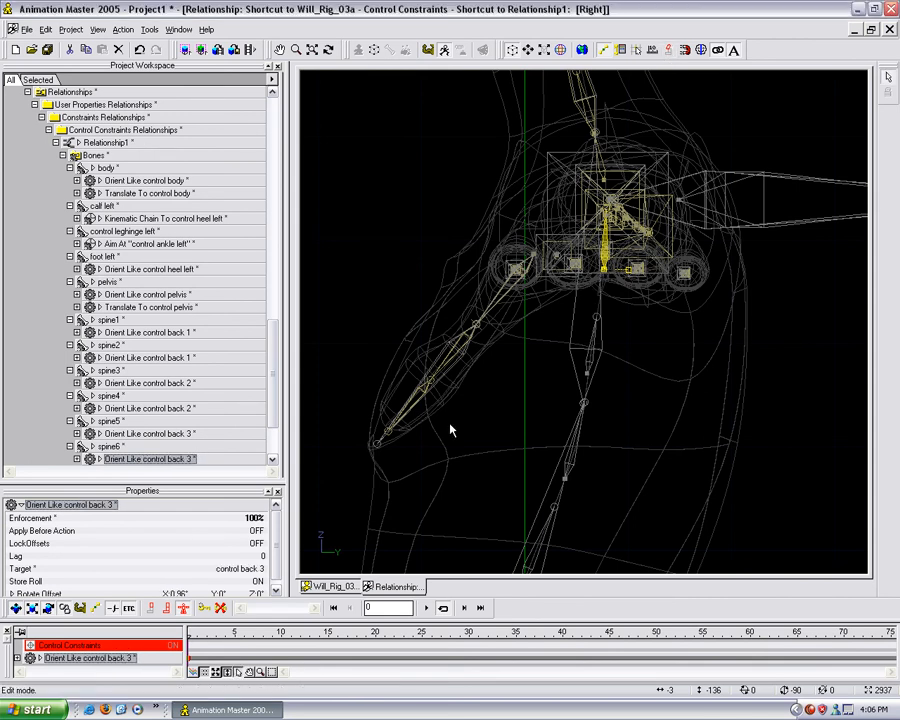
{"action": "left_click", "coordinate": [255, 519]}
{"action": "key", "text": "Return"}
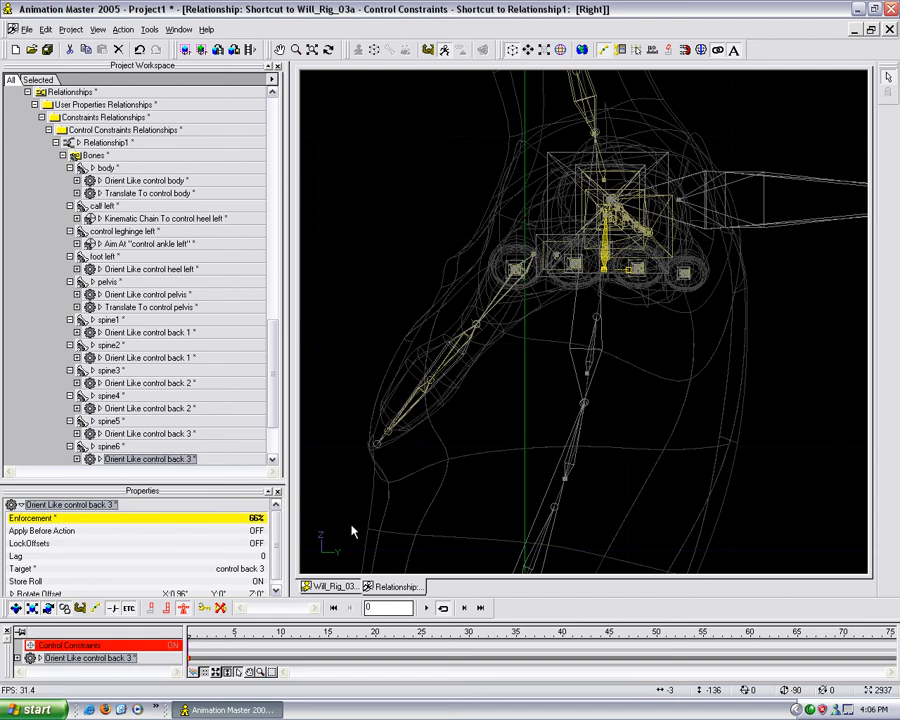
Add an Orient Like constraint to the spine7 bone with the control back 3 bone as its target.
{"action": "middle_click_drag", "start_coordinate": [655, 223], "coordinate": [661, 372]}
{"action": "scroll", "coordinate": [652, 356], "scroll_direction": "up", "scroll_amount": 1}
{"action": "scroll", "coordinate": [618, 326], "scroll_direction": "up", "scroll_amount": 1}
{"action": "left_click", "coordinate": [618, 320]}
{"action": "left_click", "coordinate": [617, 309]}
{"action": "left_click", "coordinate": [627, 283]}
{"action": "right_click", "coordinate": [613, 299]}
{"action": "mouse_move", "coordinate": [690, 359]}
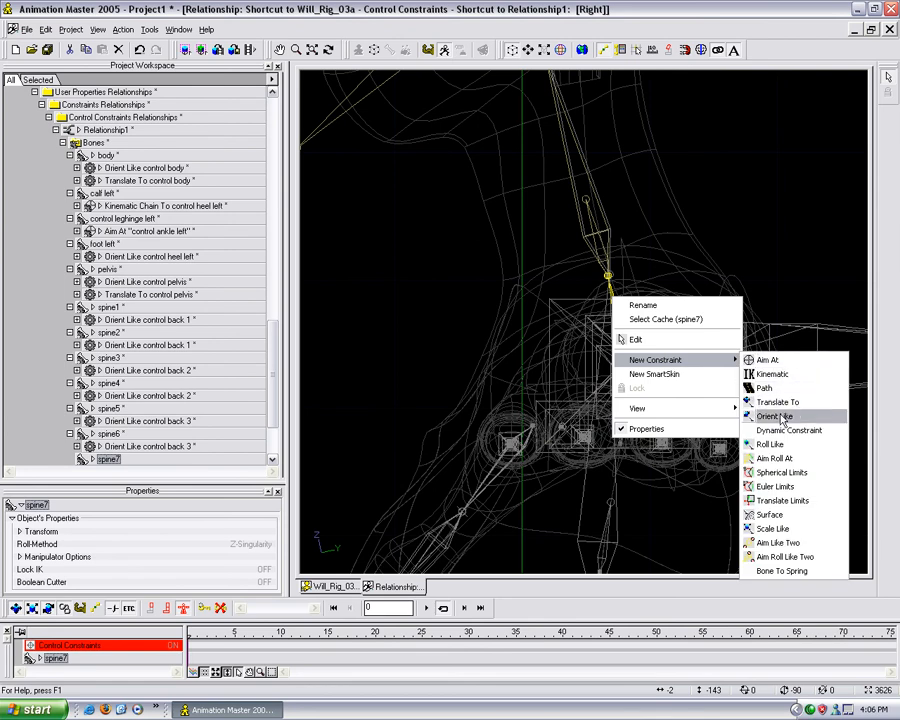
{"action": "left_click", "coordinate": [779, 417]}
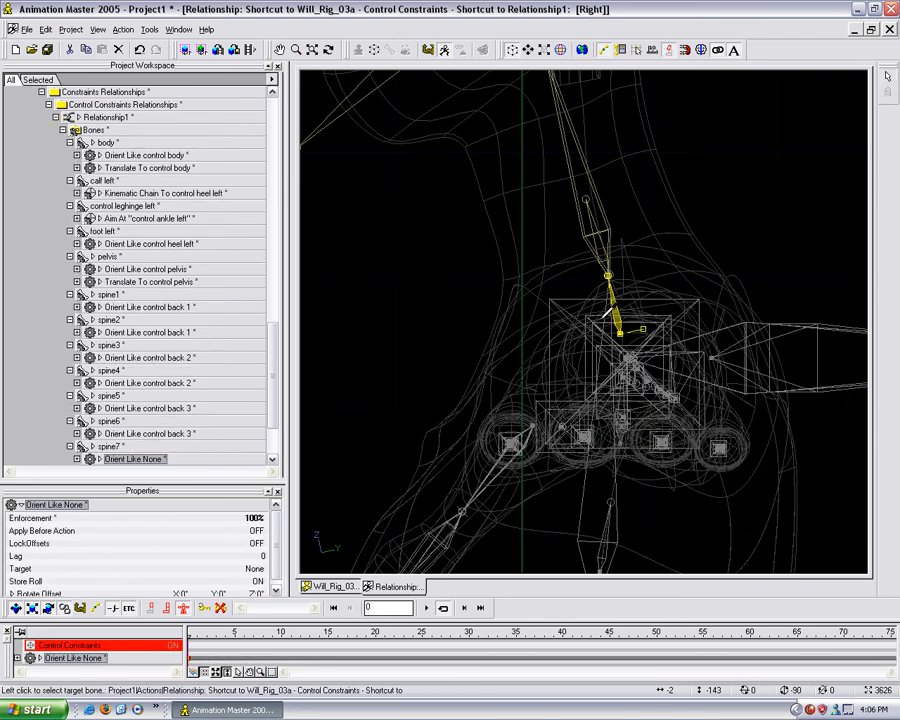
{"action": "left_click", "coordinate": [591, 508]}
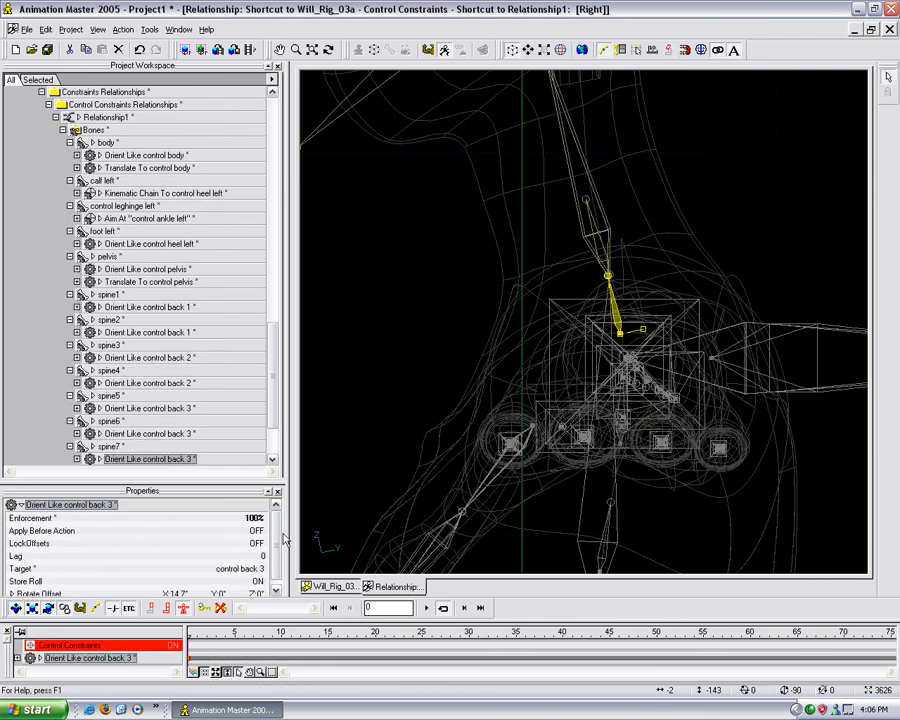
{"action": "left_click", "coordinate": [250, 518]}
{"action": "left_click", "coordinate": [412, 502]}
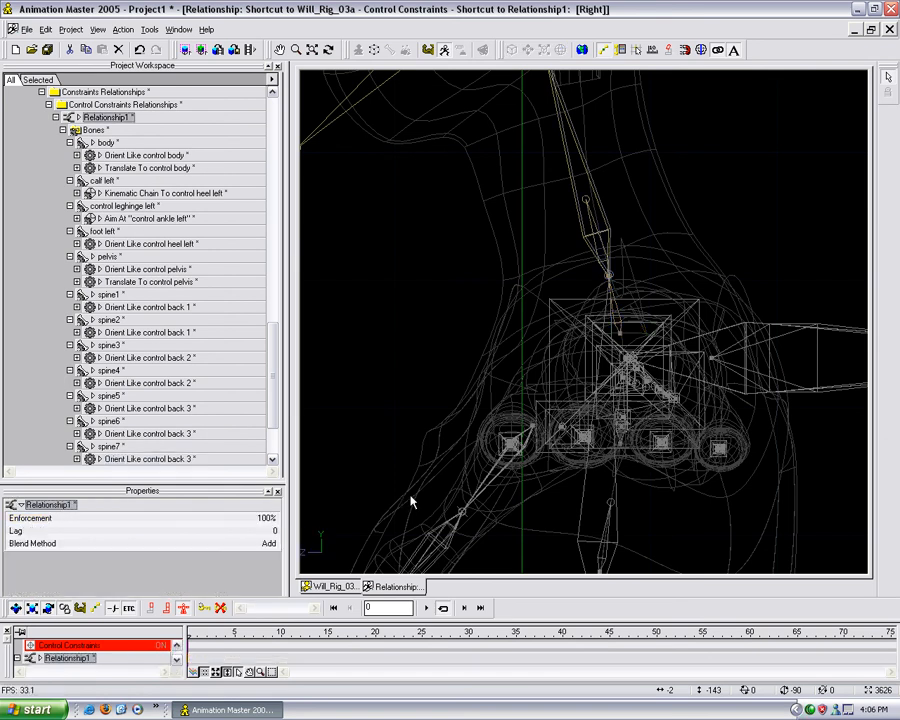
{"action": "scroll", "coordinate": [606, 305], "scroll_direction": "down", "scroll_amount": 6}
{"action": "middle_click_drag", "start_coordinate": [607, 280], "coordinate": [611, 345]}
{"action": "scroll", "coordinate": [627, 314], "scroll_direction": "up", "scroll_amount": 8}
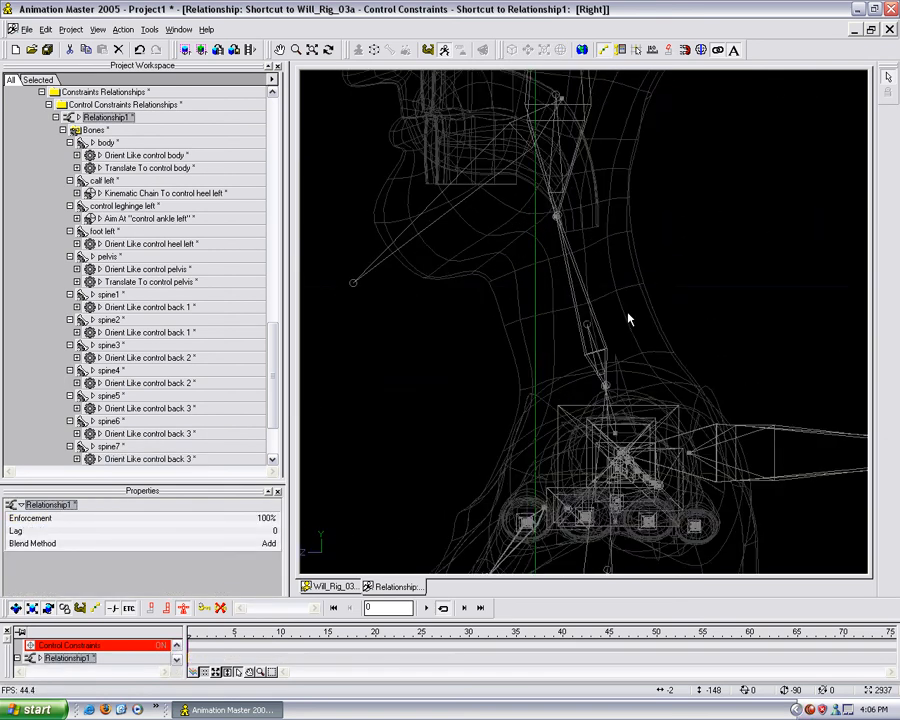
{"action": "scroll", "coordinate": [641, 334], "scroll_direction": "up", "scroll_amount": 2}
{"action": "middle_click_drag", "start_coordinate": [639, 275], "coordinate": [635, 304]}
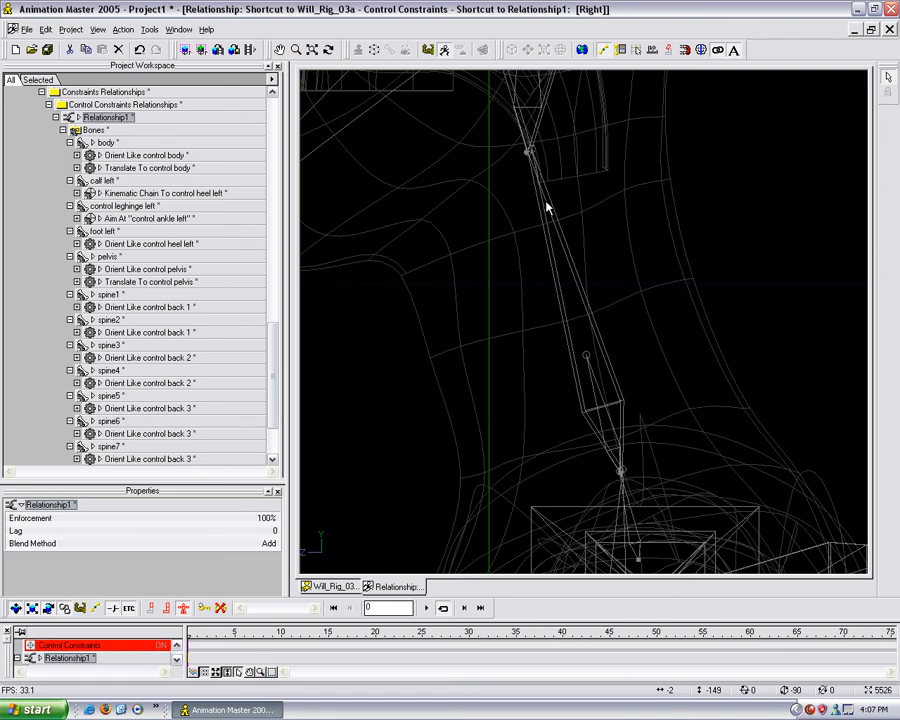
Add an Orient Like constraint to the neck bone with the control neck bone as its target.
{"action": "left_click", "coordinate": [540, 207]}
{"action": "right_click", "coordinate": [539, 202]}
{"action": "mouse_move", "coordinate": [598, 264]}
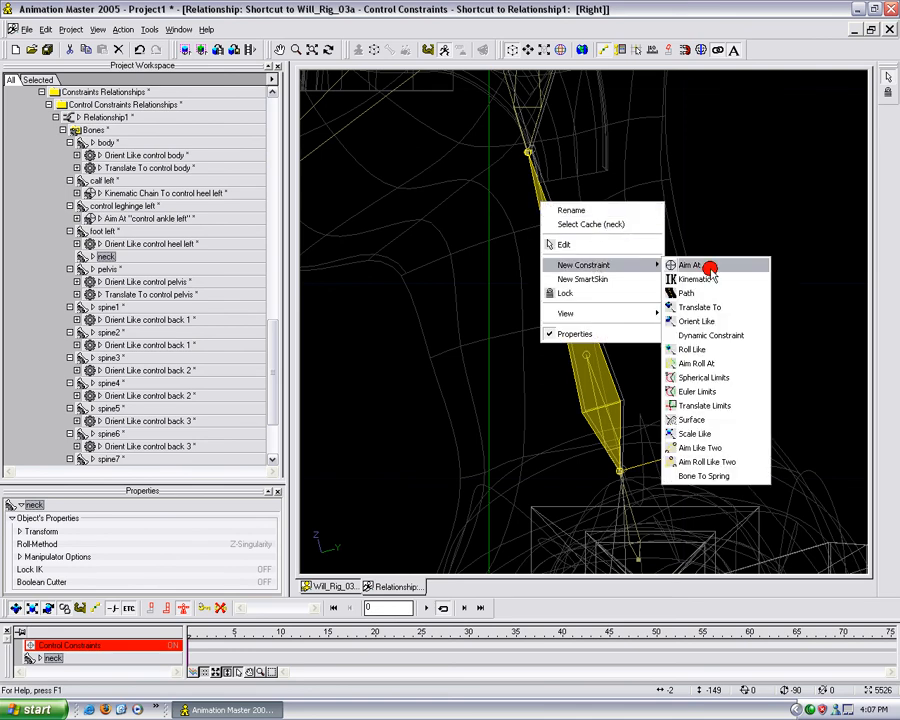
{"action": "left_click", "coordinate": [697, 321]}
{"action": "left_click", "coordinate": [555, 217]}
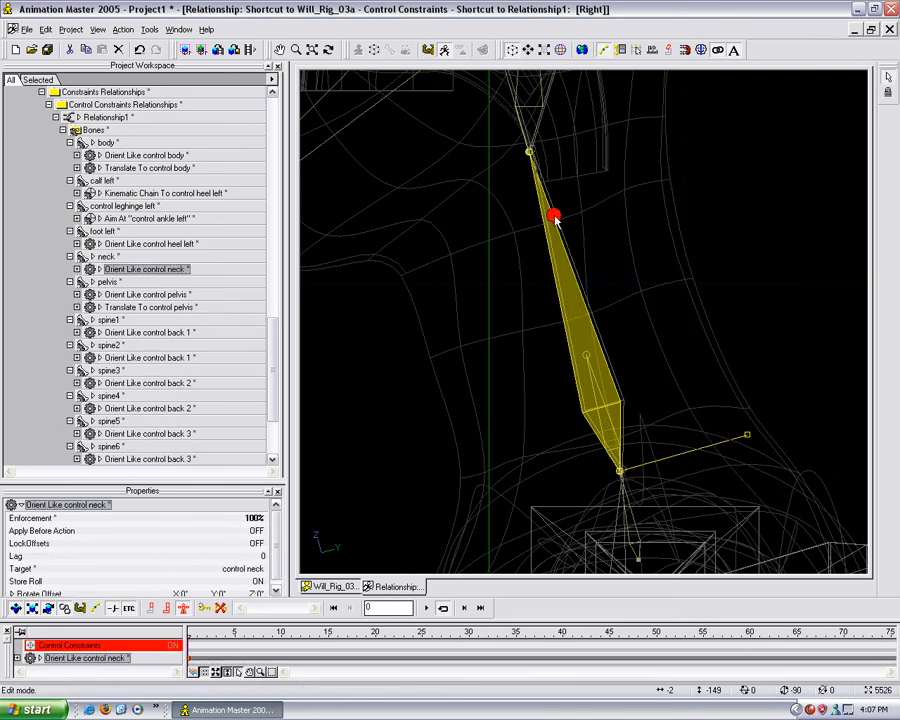
Add an Orient Like constraint to the head bone with the control head bone as its target.
{"action": "middle_click_drag", "start_coordinate": [591, 170], "coordinate": [594, 406]}
{"action": "middle_click_drag", "start_coordinate": [594, 215], "coordinate": [597, 324]}
{"action": "scroll", "coordinate": [597, 321], "scroll_direction": "down", "scroll_amount": 4}
{"action": "middle_click_drag", "start_coordinate": [607, 247], "coordinate": [645, 320]}
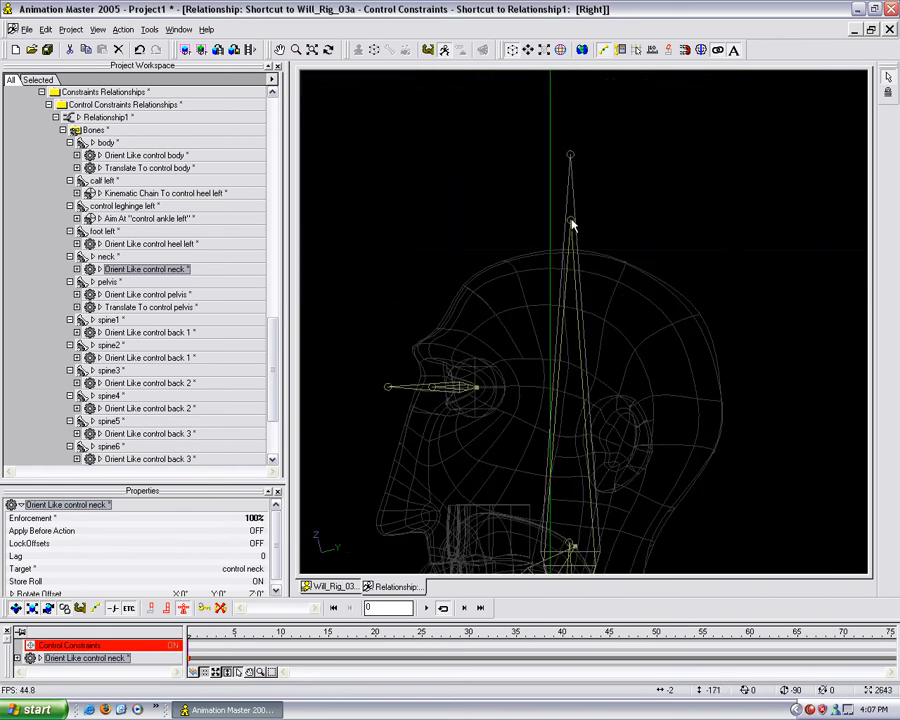
{"action": "left_click", "coordinate": [572, 224]}
{"action": "right_click", "coordinate": [572, 228]}
{"action": "mouse_move", "coordinate": [614, 285]}
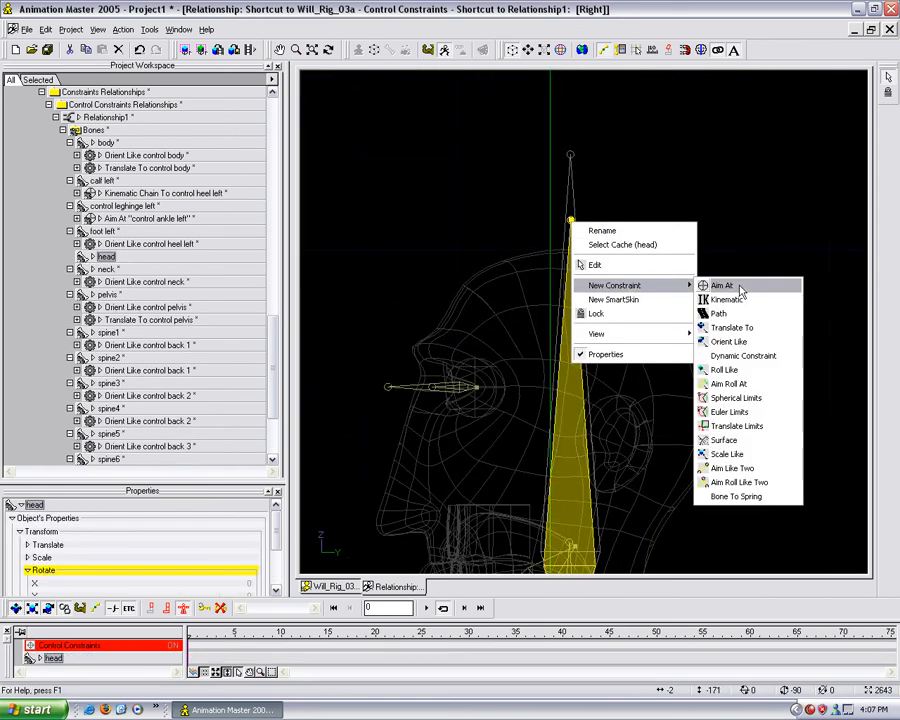
{"action": "left_click", "coordinate": [778, 341]}
{"action": "left_click", "coordinate": [572, 203]}
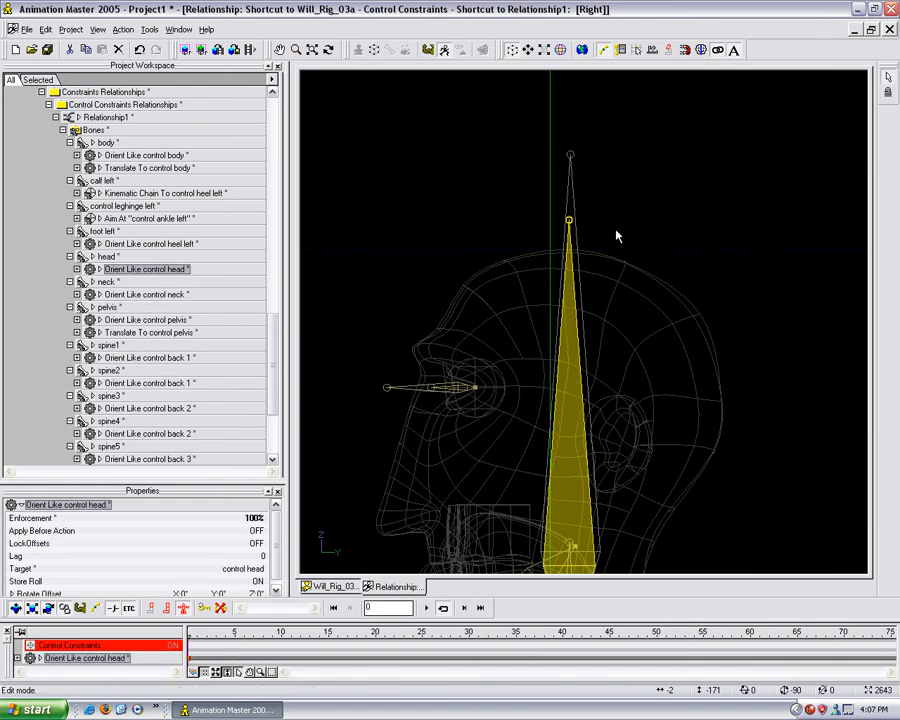
In a shaded top view of the left hand, add an Orient Like constraint to pinky 1 left targeting control pinky 1 left.
{"action": "middle_click_drag", "start_coordinate": [645, 340], "coordinate": [632, 178]}
{"action": "left_click", "coordinate": [714, 322]}
{"action": "scroll", "coordinate": [687, 322], "scroll_direction": "down", "scroll_amount": 4}
{"action": "middle_click_drag", "start_coordinate": [679, 357], "coordinate": [677, 194]}
{"action": "scroll", "coordinate": [677, 194], "scroll_direction": "down", "scroll_amount": 2}
{"action": "scroll", "coordinate": [677, 194], "scroll_direction": "down", "scroll_amount": 1}
{"action": "middle_click_drag", "start_coordinate": [681, 288], "coordinate": [687, 213]}
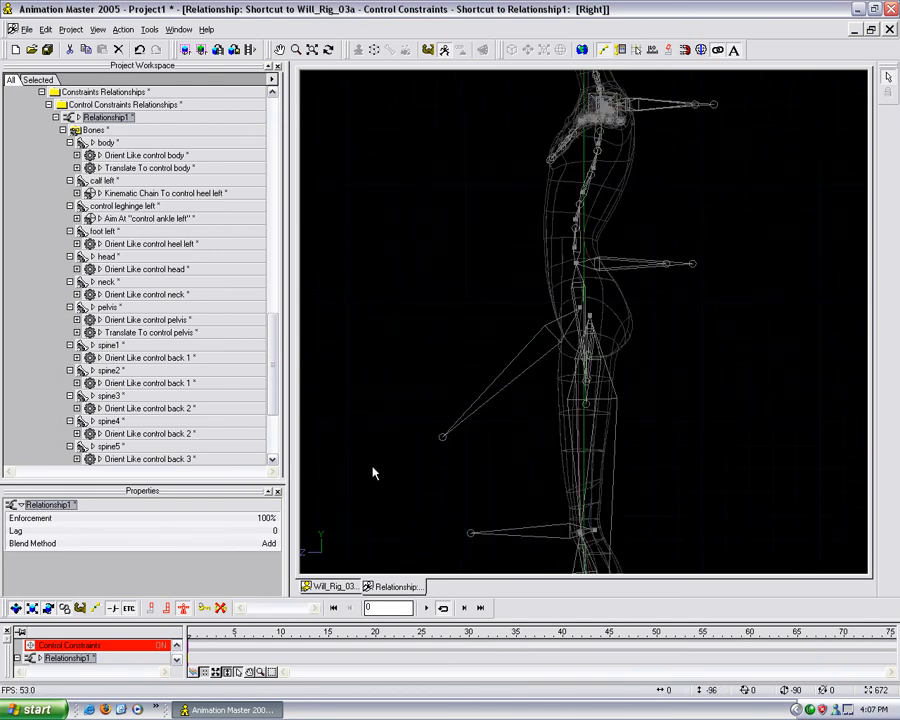
{"action": "key", "text": "5"}
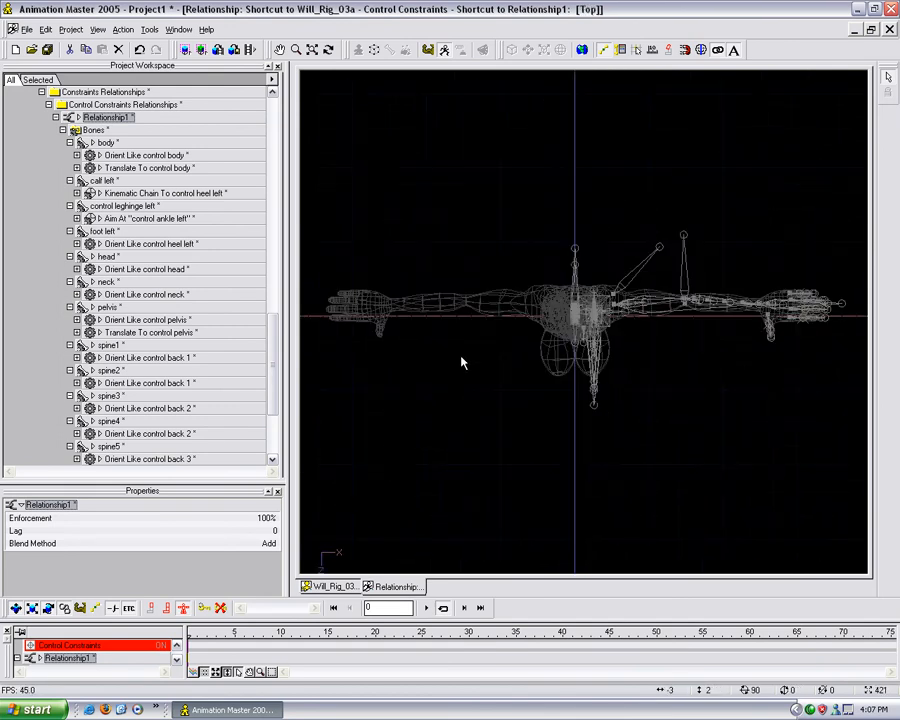
{"action": "middle_click_drag", "start_coordinate": [690, 414], "coordinate": [553, 428]}
{"action": "scroll", "coordinate": [553, 429], "scroll_direction": "up", "scroll_amount": 4}
{"action": "middle_click_drag", "start_coordinate": [604, 395], "coordinate": [628, 434]}
{"action": "scroll", "coordinate": [628, 434], "scroll_direction": "up", "scroll_amount": 2}
{"action": "middle_click_drag", "start_coordinate": [737, 400], "coordinate": [512, 376]}
{"action": "scroll", "coordinate": [478, 376], "scroll_direction": "up", "scroll_amount": 5}
{"action": "middle_click_drag", "start_coordinate": [630, 376], "coordinate": [528, 372]}
{"action": "scroll", "coordinate": [610, 394], "scroll_direction": "up", "scroll_amount": 7}
{"action": "middle_click_drag", "start_coordinate": [614, 318], "coordinate": [620, 359]}
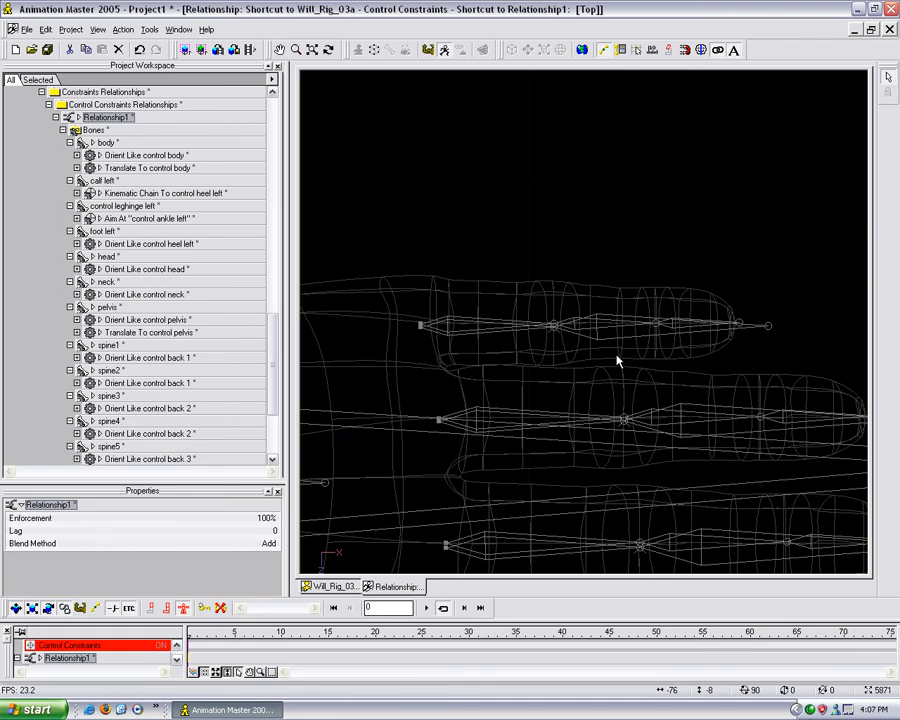
{"action": "scroll", "coordinate": [612, 315], "scroll_direction": "up", "scroll_amount": 3}
{"action": "middle_click_drag", "start_coordinate": [603, 333], "coordinate": [540, 342]}
{"action": "key", "text": "5"}
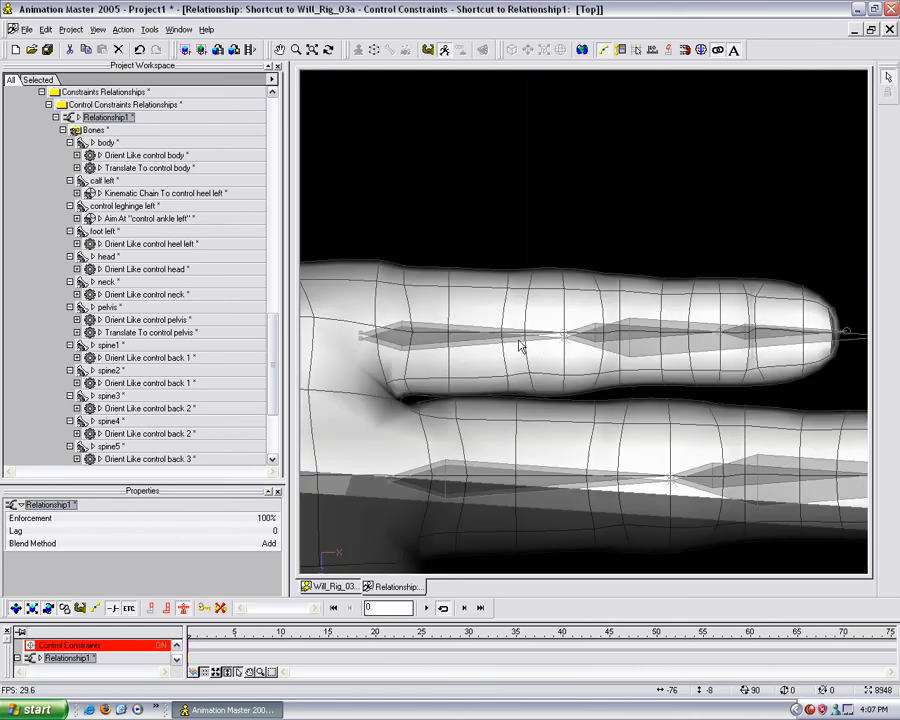
{"action": "left_click", "coordinate": [423, 331]}
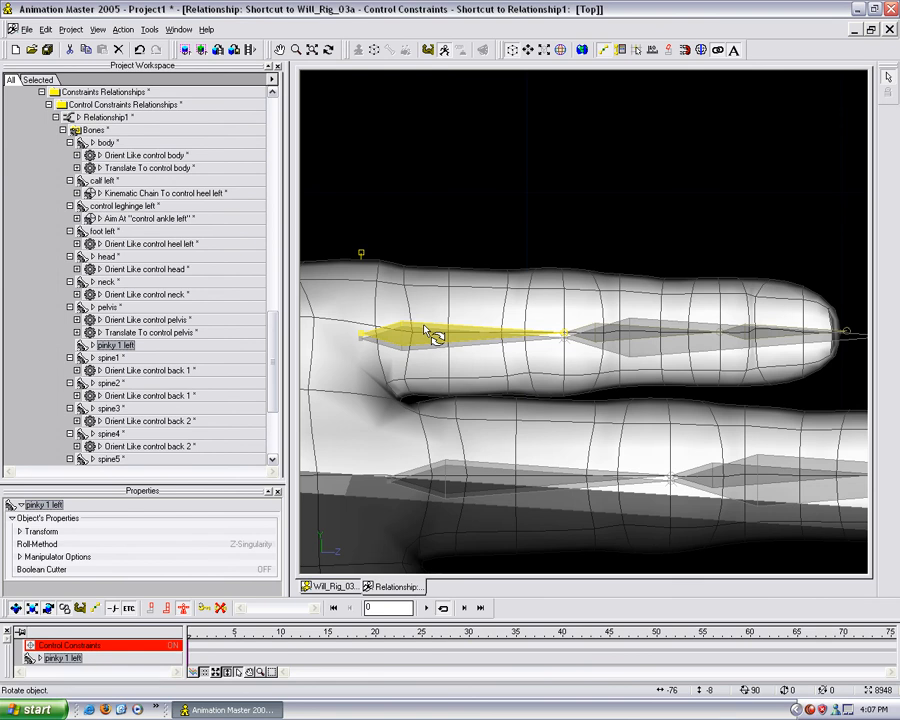
{"action": "right_click", "coordinate": [426, 331]}
{"action": "mouse_move", "coordinate": [555, 388]}
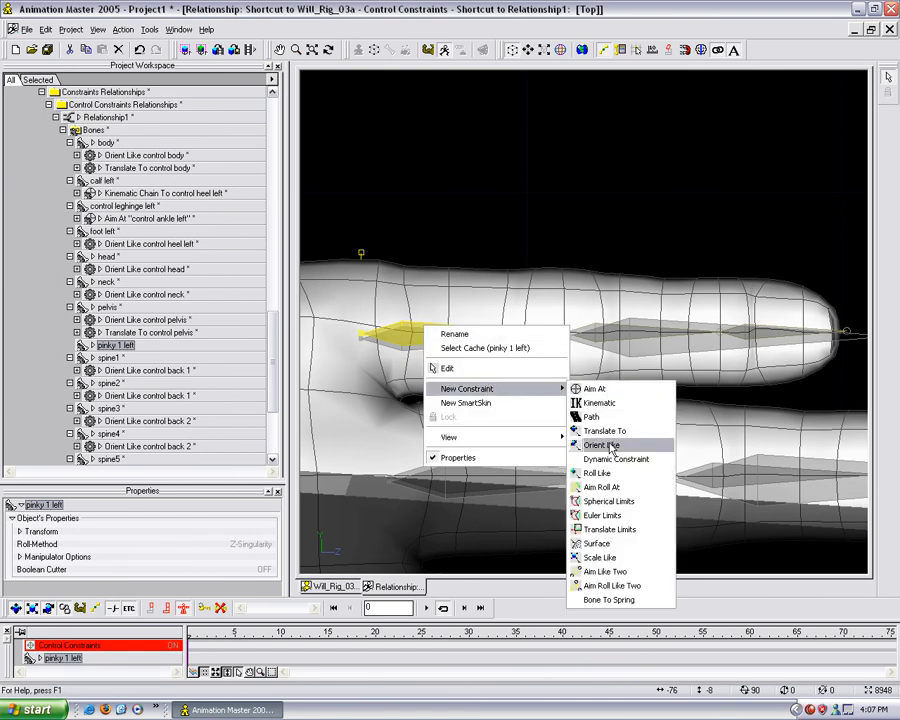
{"action": "left_click", "coordinate": [610, 445]}
{"action": "left_click", "coordinate": [407, 349]}
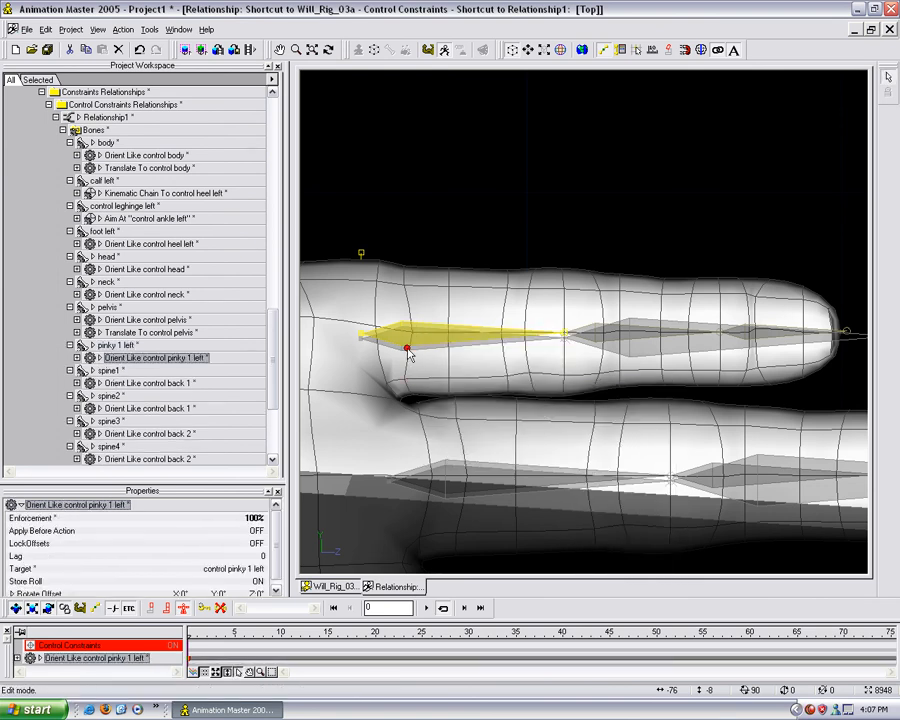
Add an Orient Like constraint to pinky 2 left targeting control pinky 2 left and set its enforcement to 50%.
{"action": "left_click", "coordinate": [597, 336]}
{"action": "right_click", "coordinate": [593, 330]}
{"action": "mouse_move", "coordinate": [693, 390]}
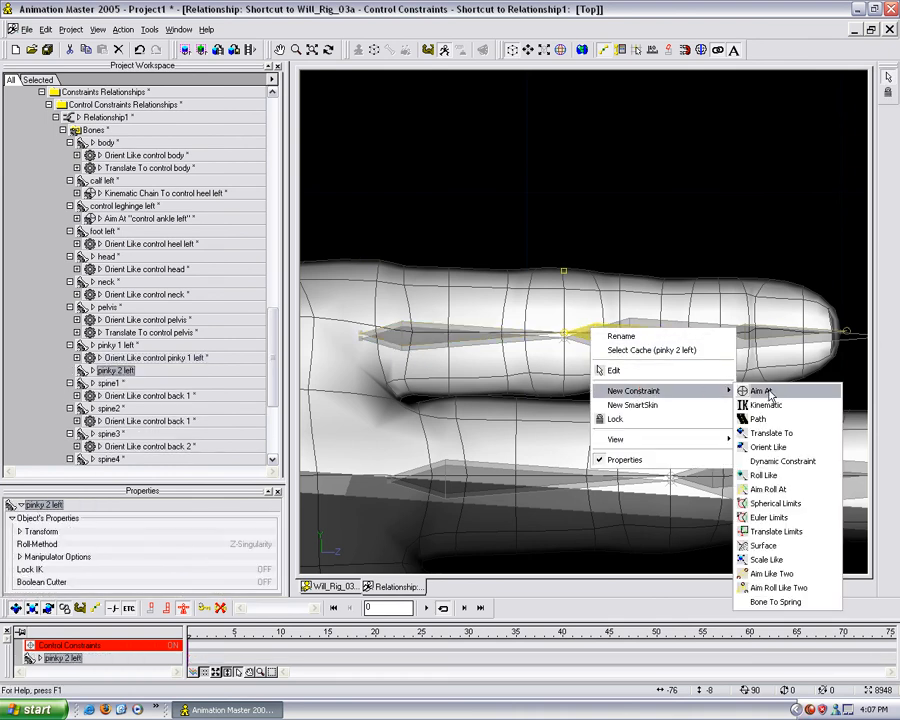
{"action": "left_click", "coordinate": [768, 447]}
{"action": "left_click", "coordinate": [674, 352]}
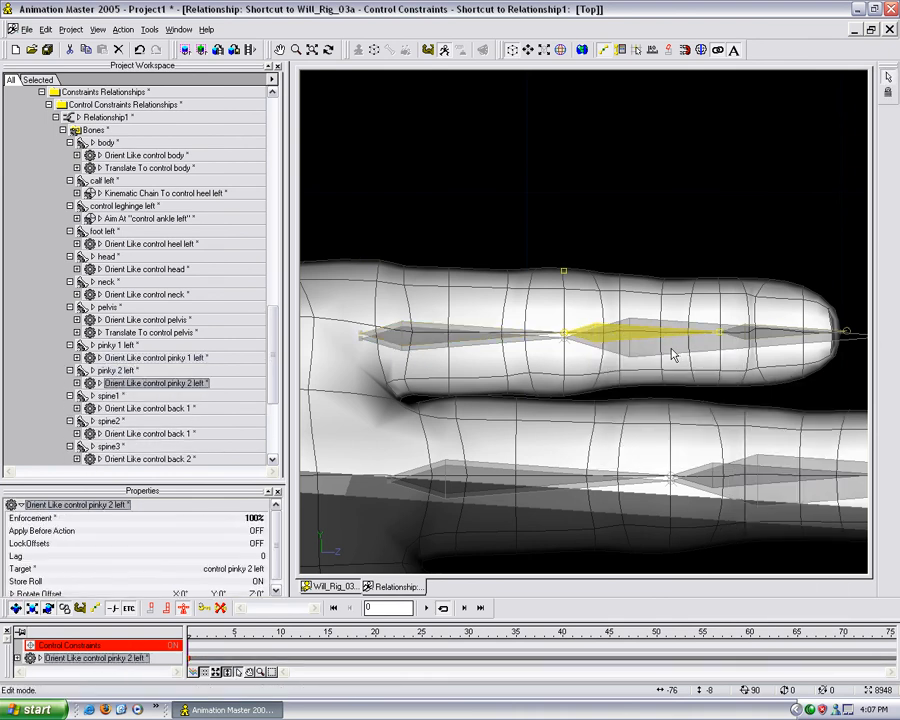
{"action": "left_click", "coordinate": [256, 518]}
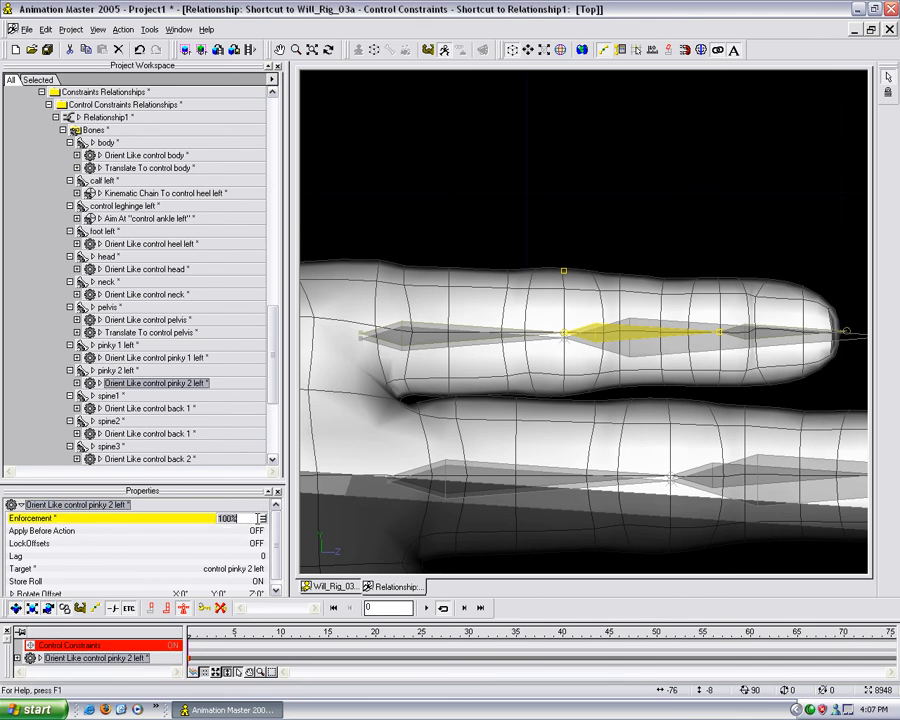
{"action": "type", "text": "50"}
{"action": "key", "text": "Return"}
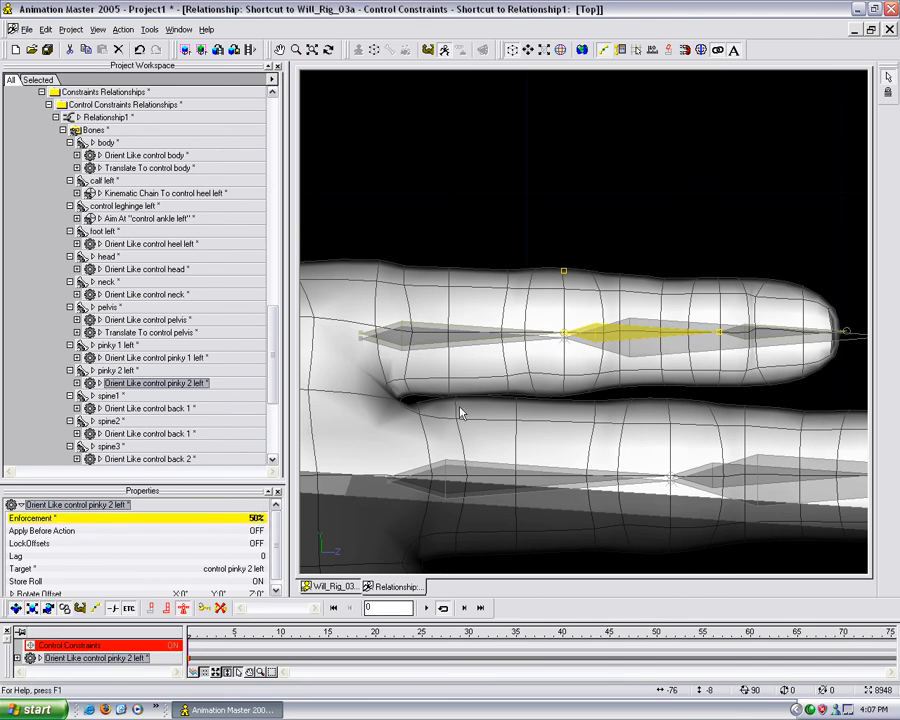
Add an Orient Like constraint to the pinky 3 left bone with control pinky 2 left as its target.
{"action": "left_click", "coordinate": [852, 335]}
{"action": "right_click", "coordinate": [848, 332]}
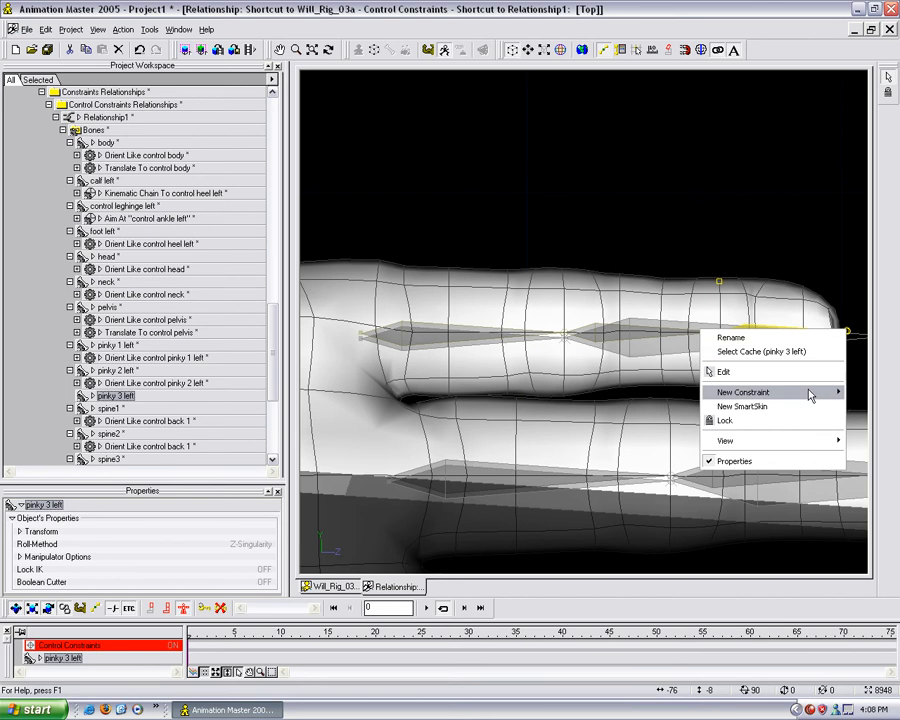
{"action": "mouse_move", "coordinate": [810, 392]}
{"action": "left_click", "coordinate": [627, 448]}
{"action": "left_click", "coordinate": [705, 346]}
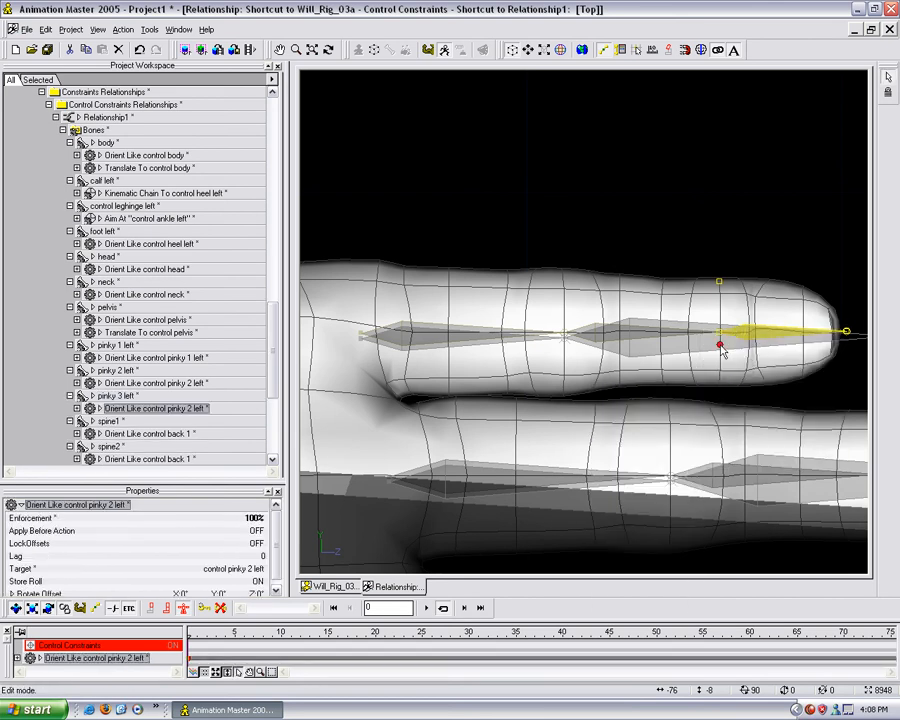
{"action": "left_click", "coordinate": [250, 518]}
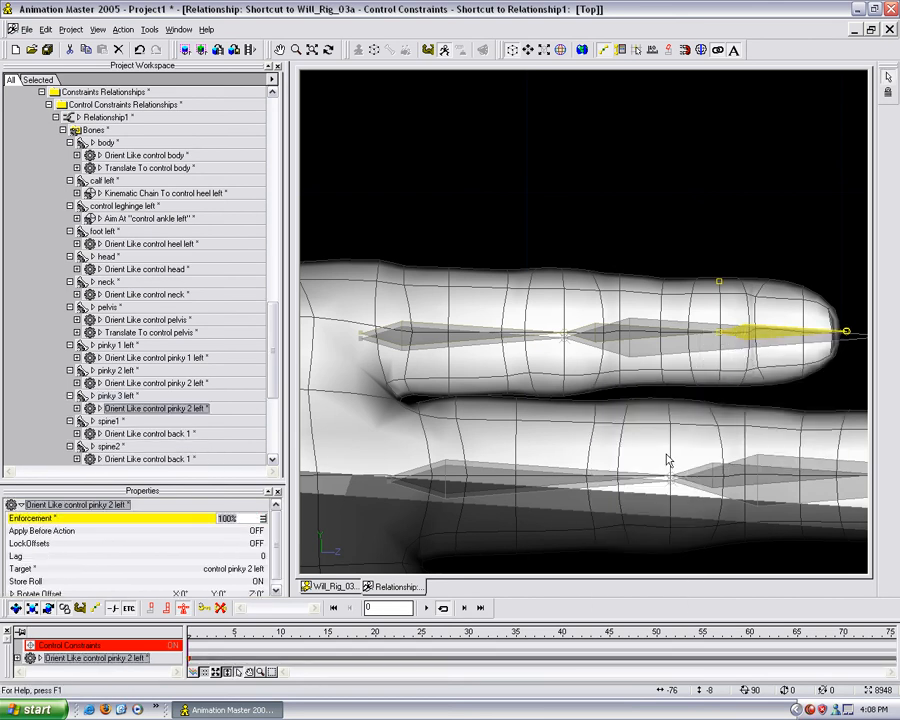
{"action": "left_click", "coordinate": [804, 397]}
Add an Orient Like constraint to the ring 1 left bone with control ring 1 left as its target.
{"action": "middle_click_drag", "start_coordinate": [738, 376], "coordinate": [648, 322]}
{"action": "scroll", "coordinate": [731, 374], "scroll_direction": "down", "scroll_amount": 3}
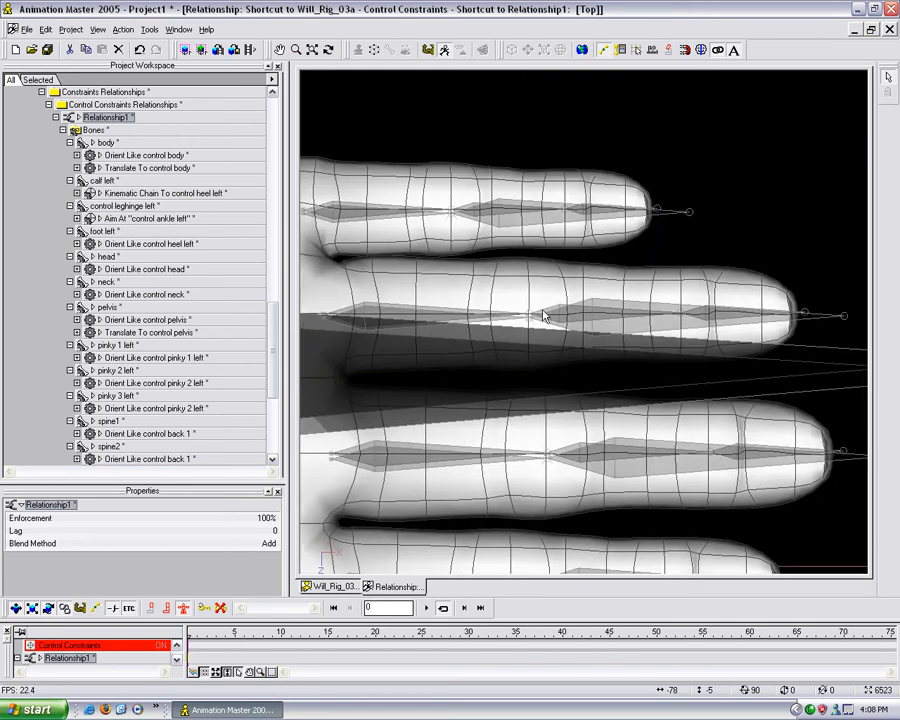
{"action": "left_click", "coordinate": [452, 313]}
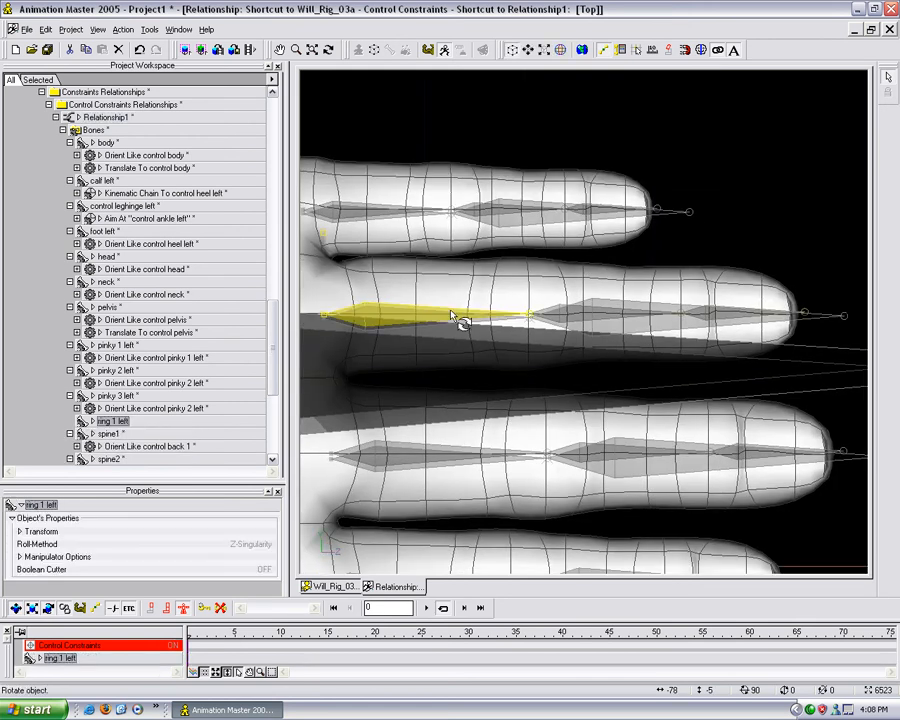
{"action": "right_click", "coordinate": [458, 316]}
{"action": "mouse_move", "coordinate": [520, 376]}
{"action": "left_click", "coordinate": [612, 426]}
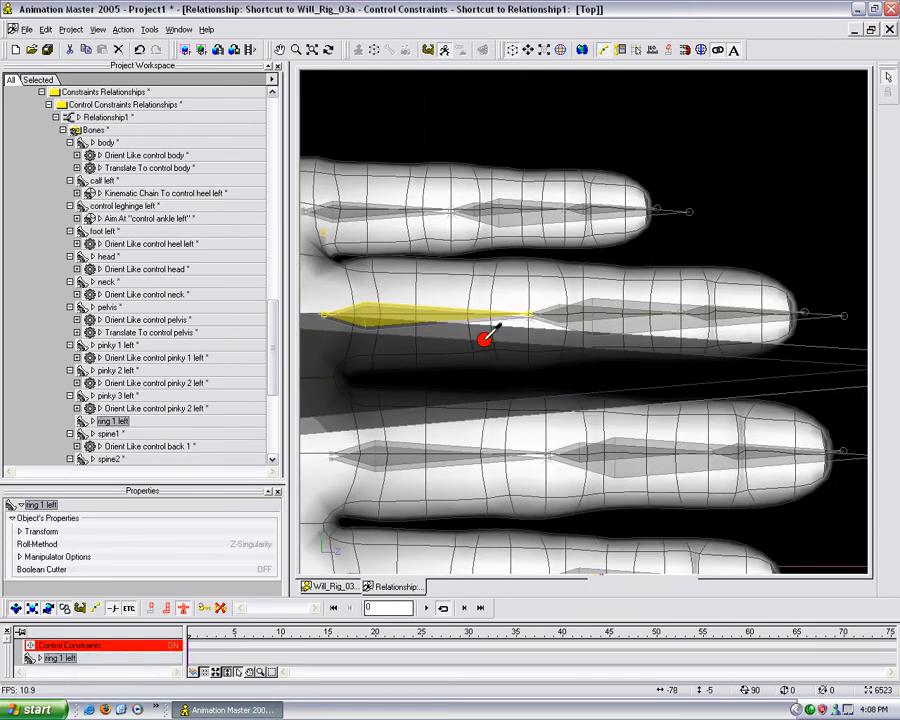
{"action": "left_click", "coordinate": [507, 307]}
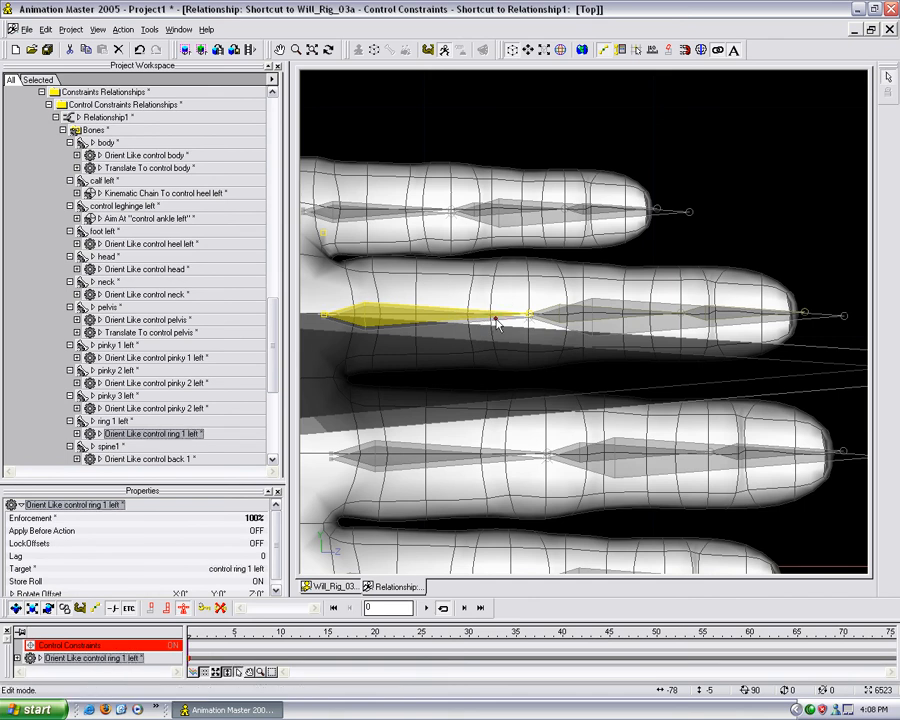
Add an Orient Like constraint to ring 2 left targeting control ring 2 left and set its enforcement to 50%.
{"action": "left_click", "coordinate": [557, 313]}
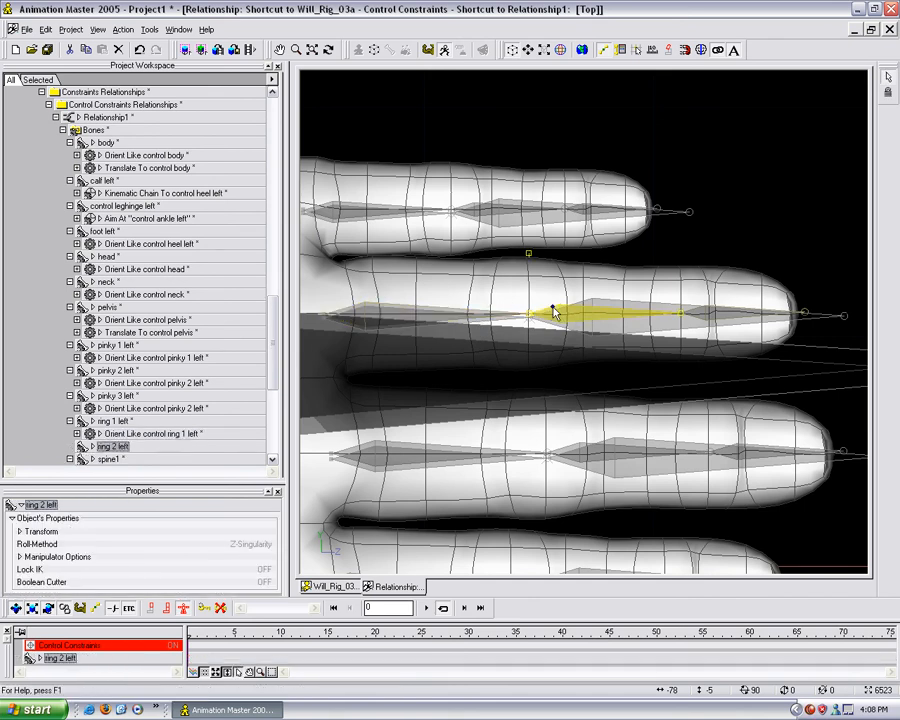
{"action": "right_click", "coordinate": [556, 312]}
{"action": "mouse_move", "coordinate": [600, 368]}
{"action": "left_click", "coordinate": [730, 424]}
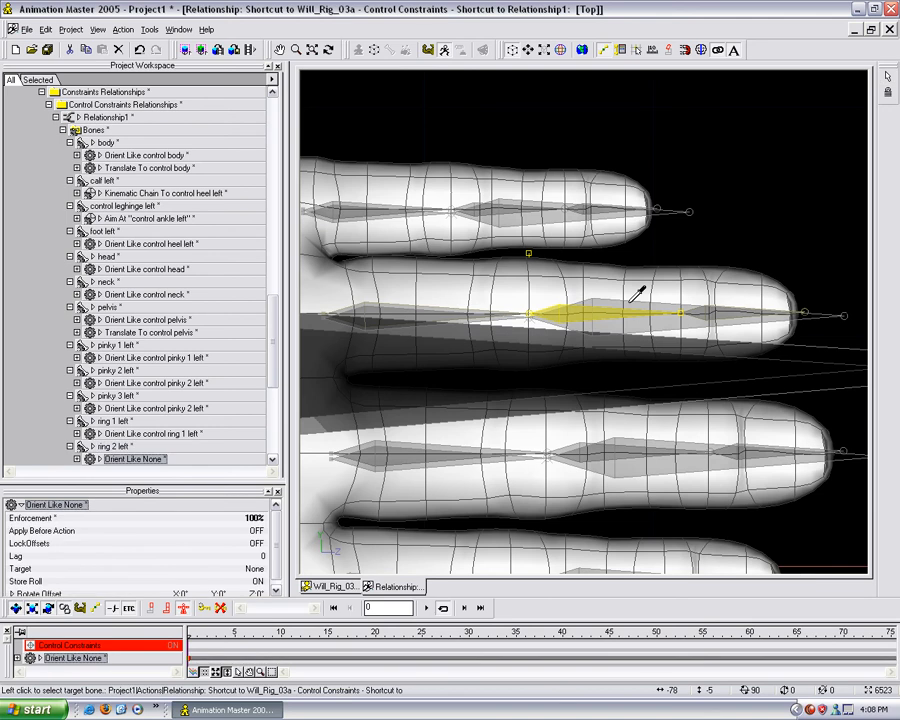
{"action": "left_click", "coordinate": [629, 312]}
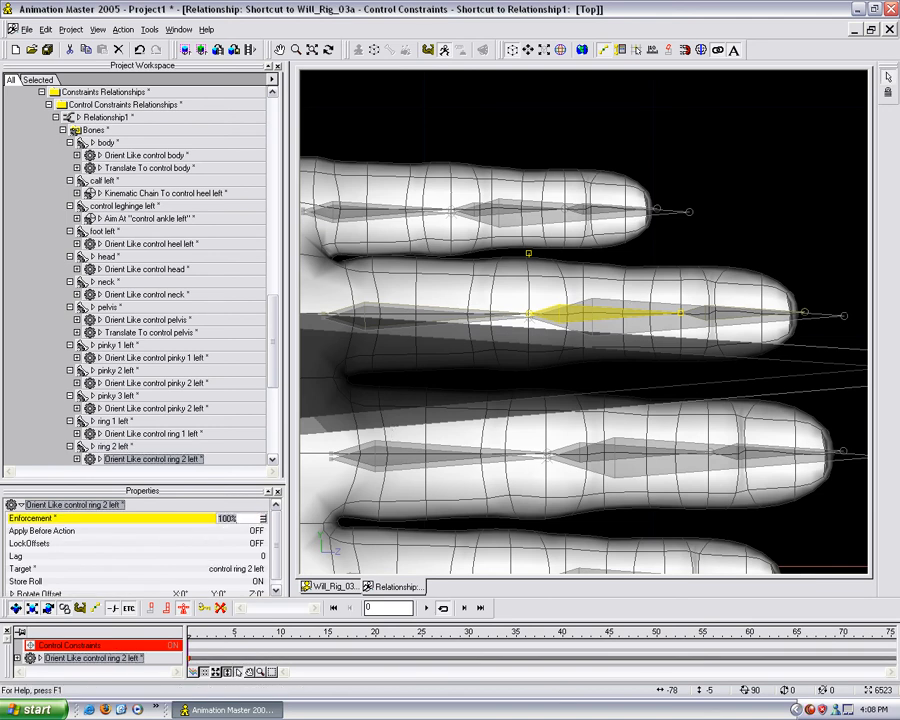
{"action": "key", "text": "Return"}
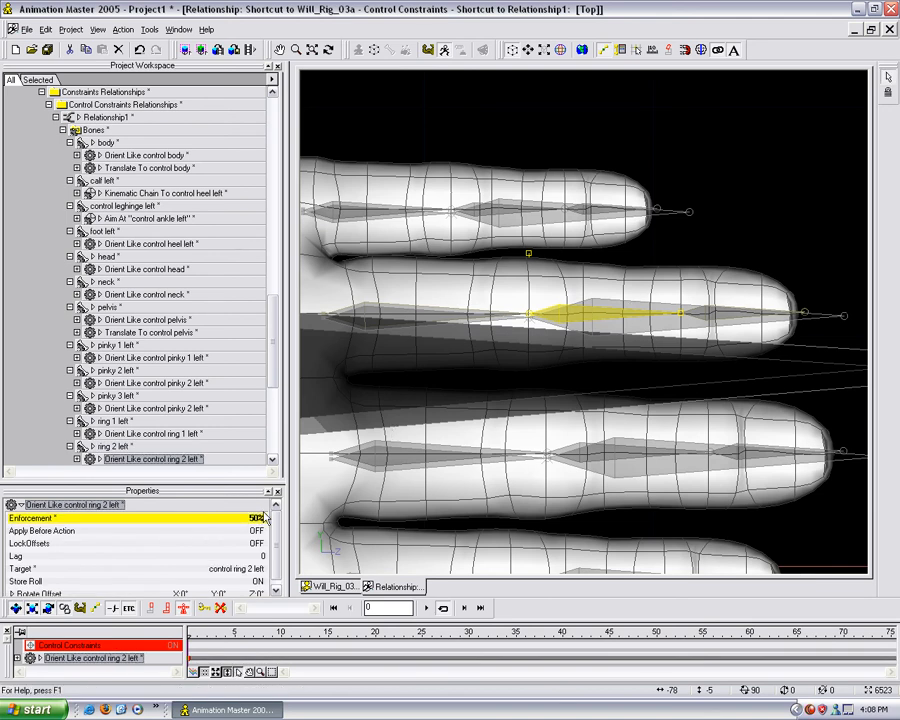
Add an Orient Like constraint to the ring 3 left bone with control ring 2 left as its target.
{"action": "left_click", "coordinate": [807, 312]}
{"action": "right_click", "coordinate": [806, 312]}
{"action": "mouse_move", "coordinate": [714, 373]}
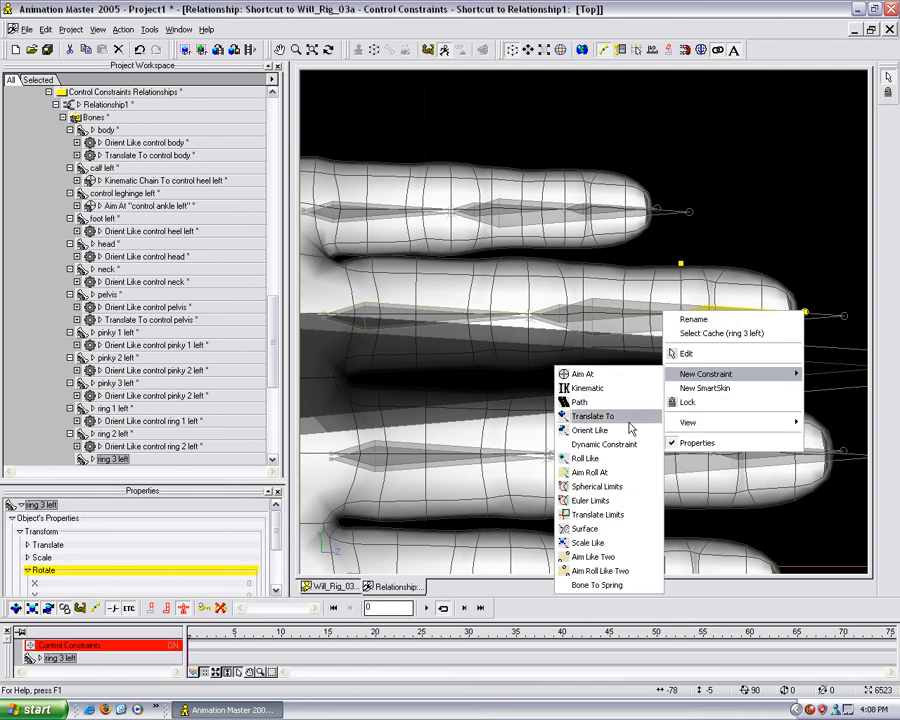
{"action": "left_click", "coordinate": [590, 430]}
{"action": "left_click", "coordinate": [680, 330]}
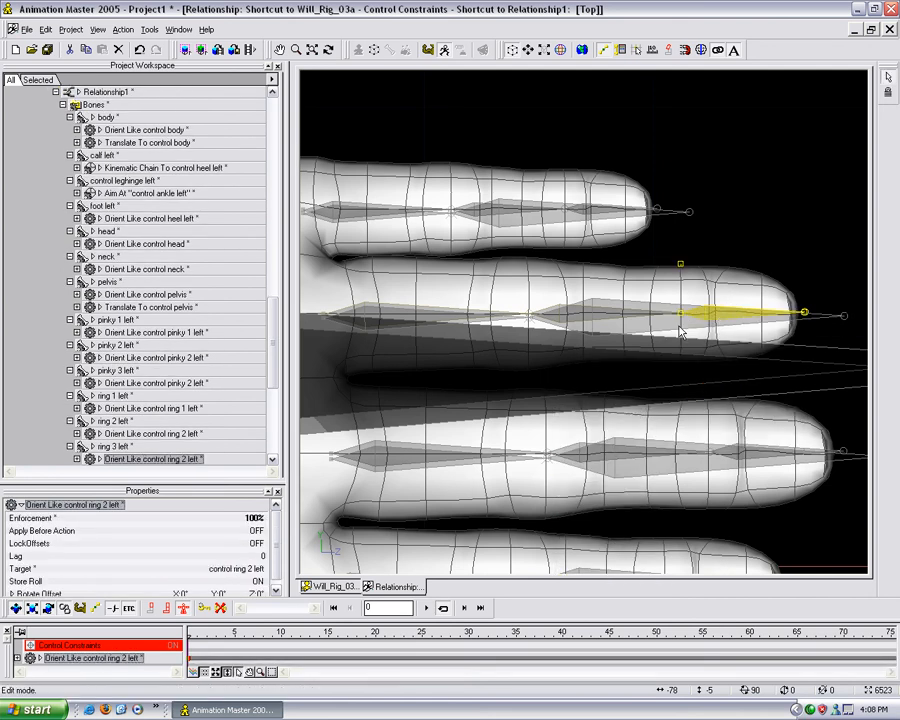
Add an Orient Like constraint to the middle 1 left bone with control middle 1 left as its target.
{"action": "middle_click_drag", "start_coordinate": [590, 417], "coordinate": [685, 381]}
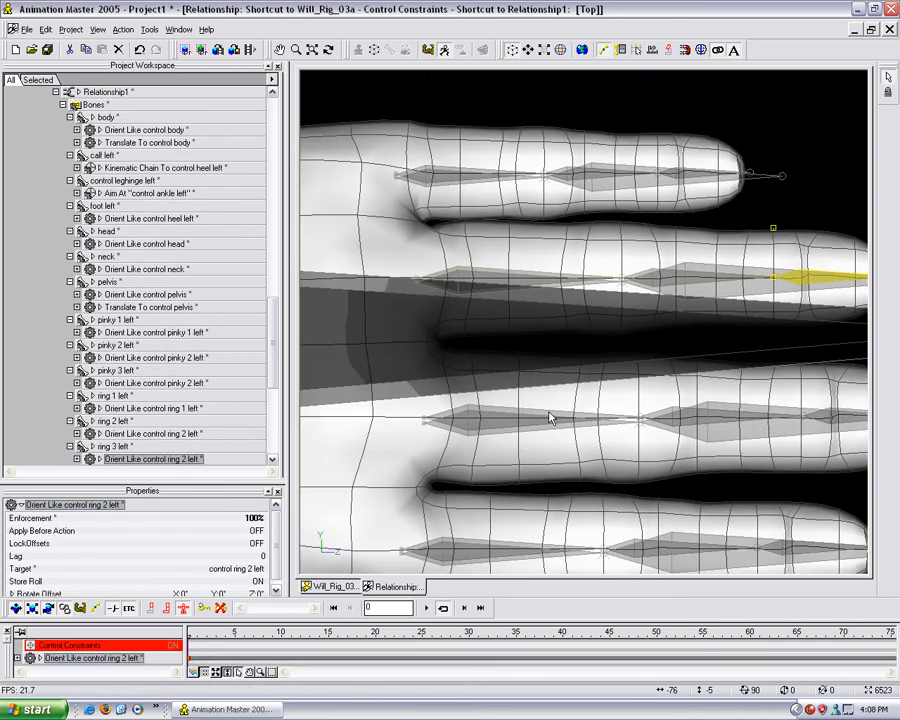
{"action": "left_click", "coordinate": [549, 421]}
{"action": "right_click", "coordinate": [552, 418]}
{"action": "mouse_move", "coordinate": [660, 478]}
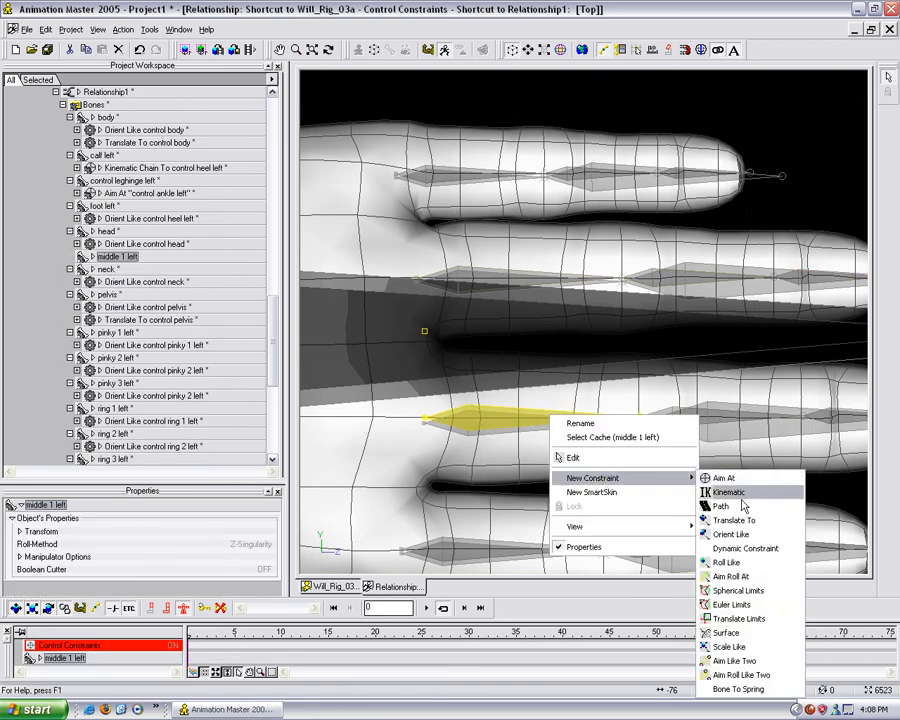
{"action": "left_click", "coordinate": [728, 533]}
{"action": "left_click", "coordinate": [534, 418]}
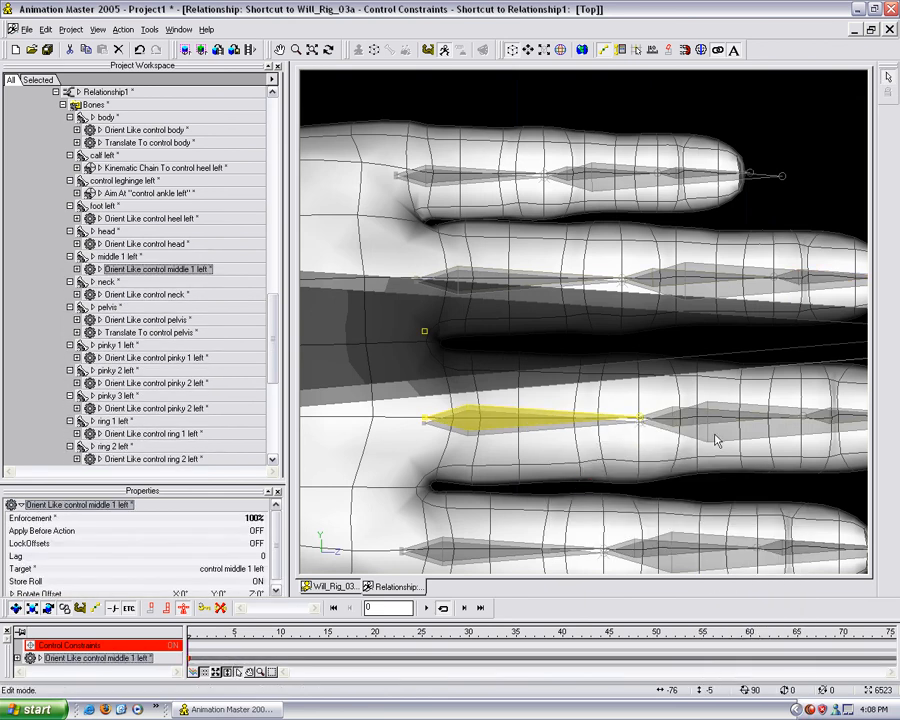
Add an Orient Like constraint to the middle 2 left bone with control middle 2 left as its target.
{"action": "left_click", "coordinate": [671, 417]}
{"action": "right_click", "coordinate": [670, 416]}
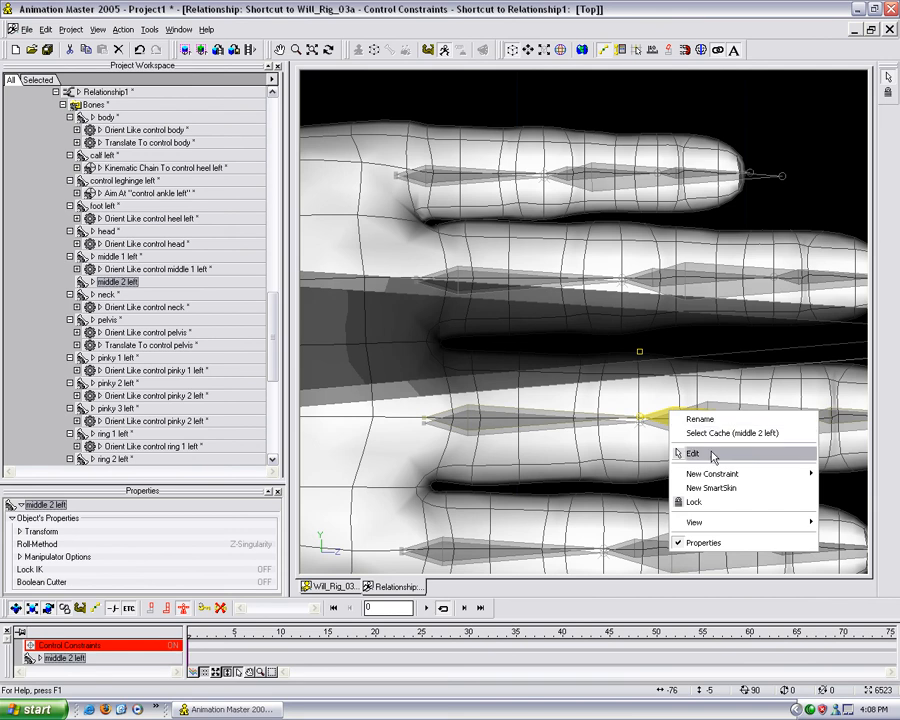
{"action": "mouse_move", "coordinate": [713, 478]}
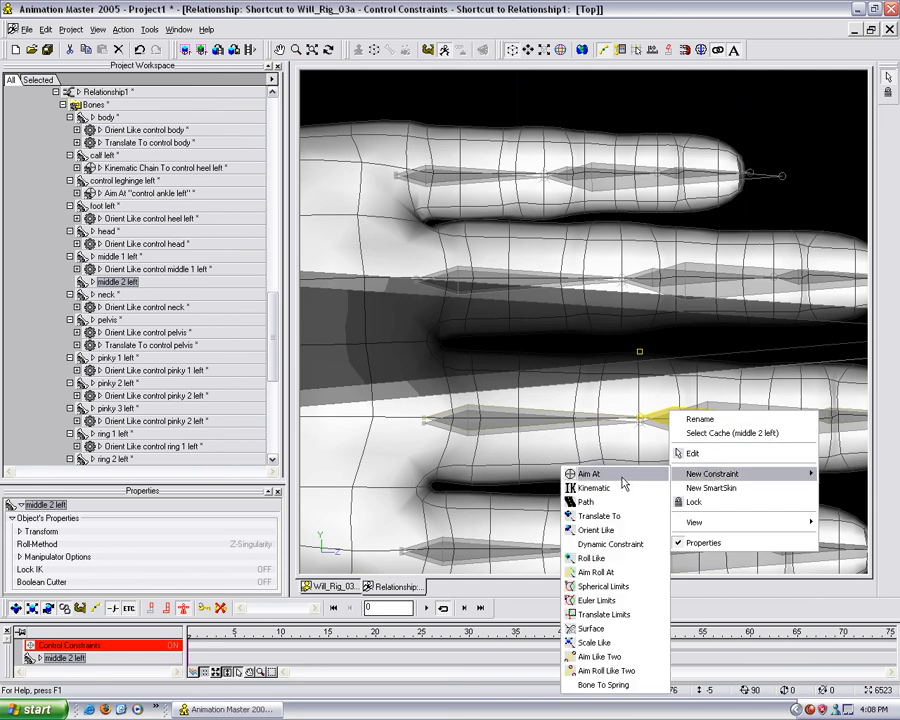
{"action": "left_click", "coordinate": [590, 530]}
{"action": "left_click", "coordinate": [460, 502]}
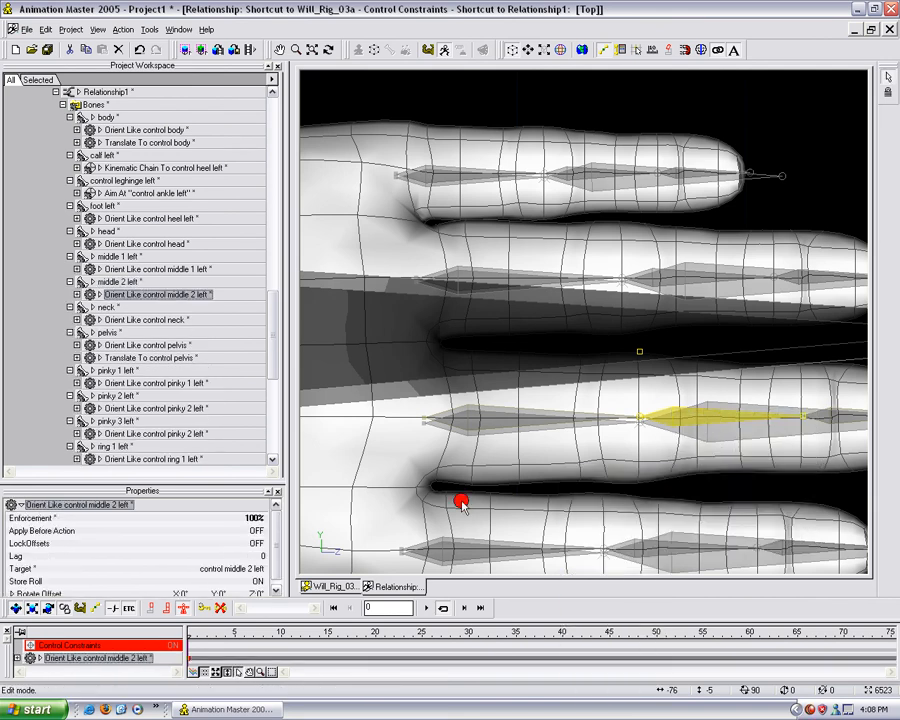
Set the middle 2 left constraint's enforcement to 50% and add an Orient Like constraint to middle 3 left targeting control middle 2 left.
{"action": "left_click", "coordinate": [250, 518]}
{"action": "key", "text": "Return"}
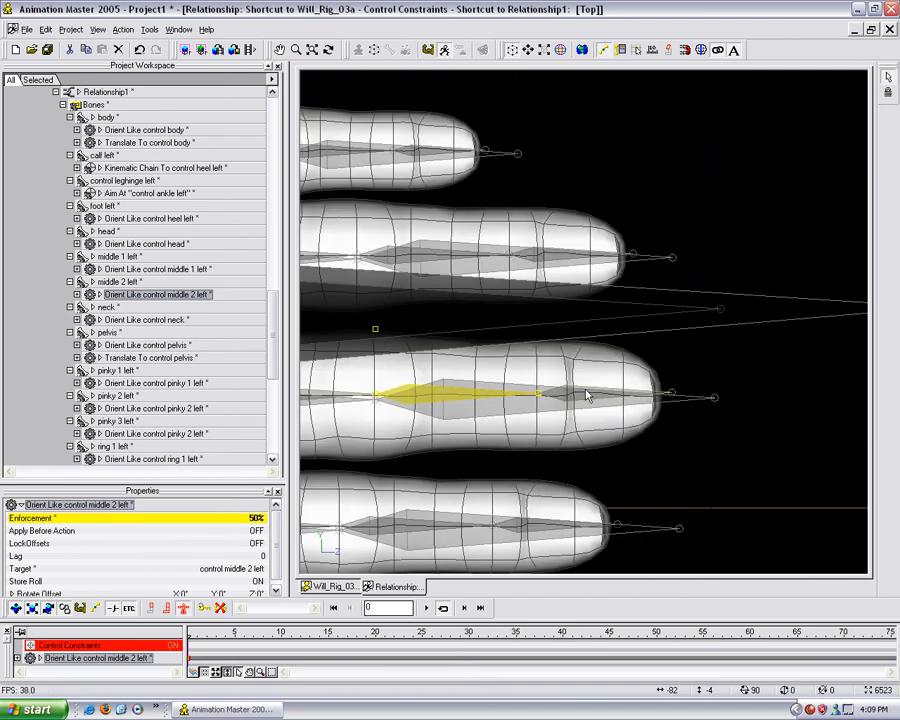
{"action": "left_click", "coordinate": [592, 396]}
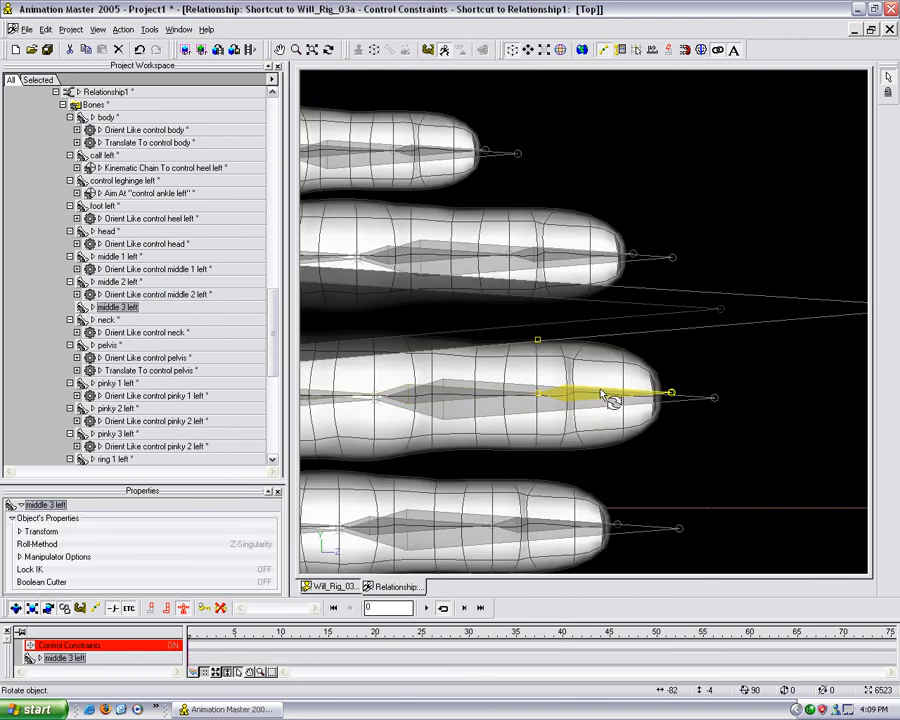
{"action": "right_click", "coordinate": [602, 392]}
{"action": "mouse_move", "coordinate": [650, 452]}
{"action": "left_click", "coordinate": [766, 510]}
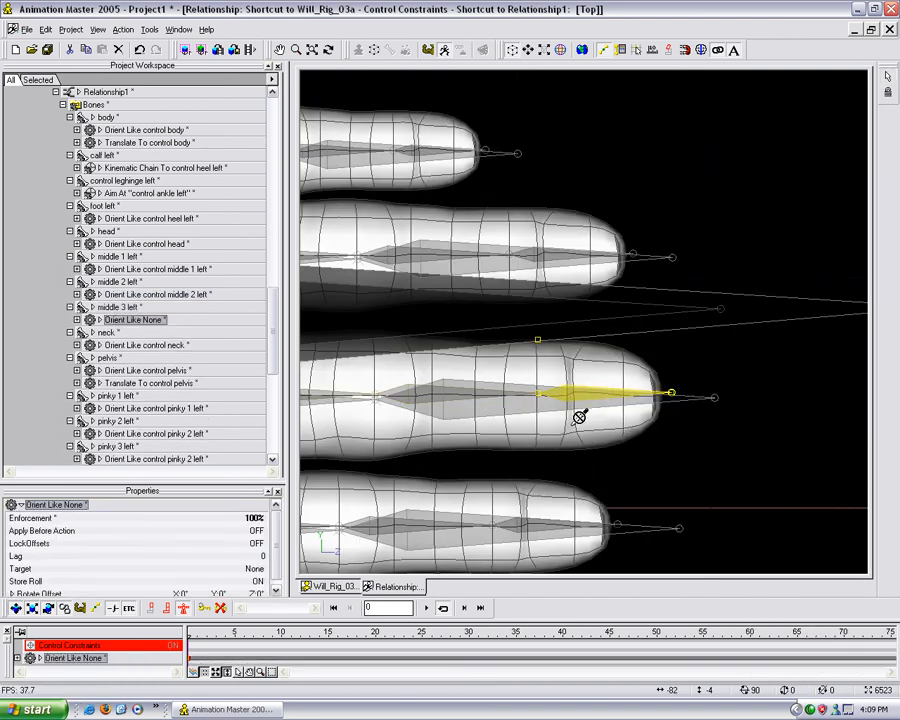
{"action": "left_click", "coordinate": [536, 413]}
{"action": "scroll", "coordinate": [624, 420], "scroll_direction": "up", "scroll_amount": 5}
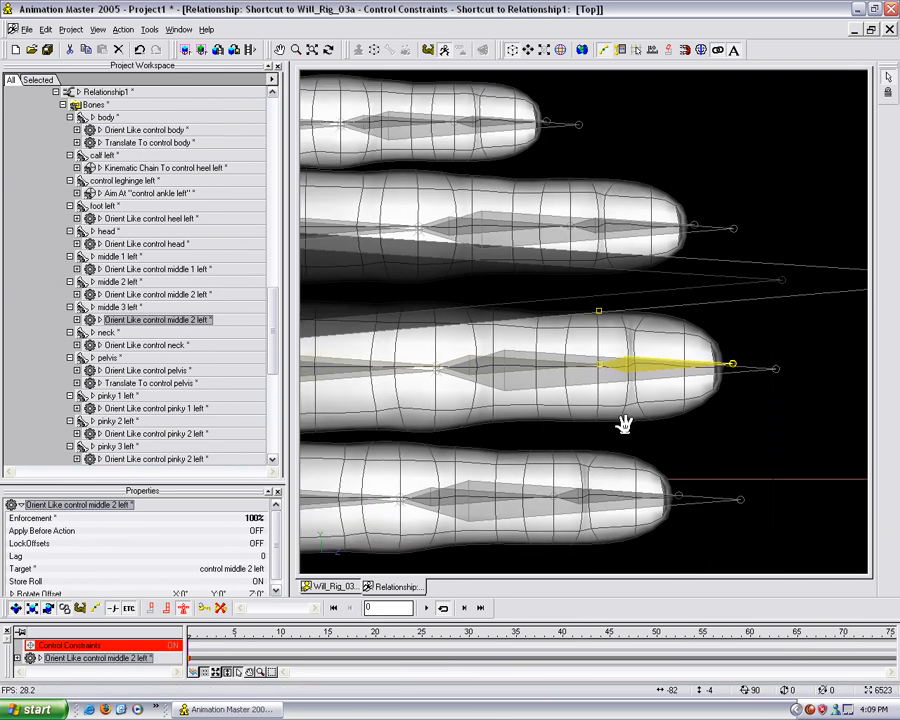
Add an Orient Like constraint to the index 1 left bone with control index 1 left as its target.
{"action": "left_click", "coordinate": [452, 449]}
{"action": "left_click", "coordinate": [452, 447]}
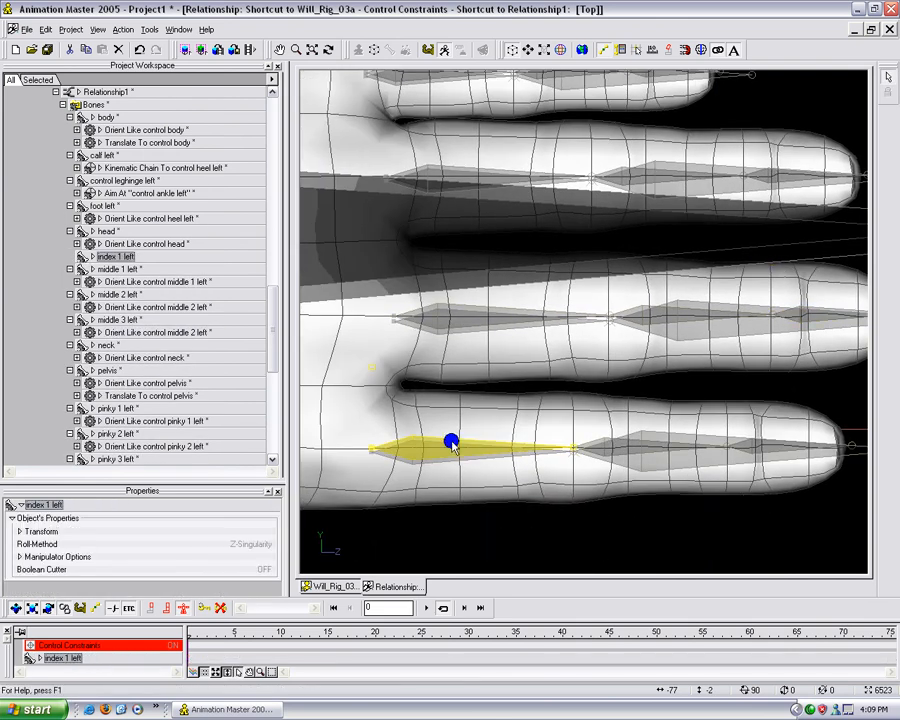
{"action": "right_click", "coordinate": [452, 445]}
{"action": "mouse_move", "coordinate": [540, 504]}
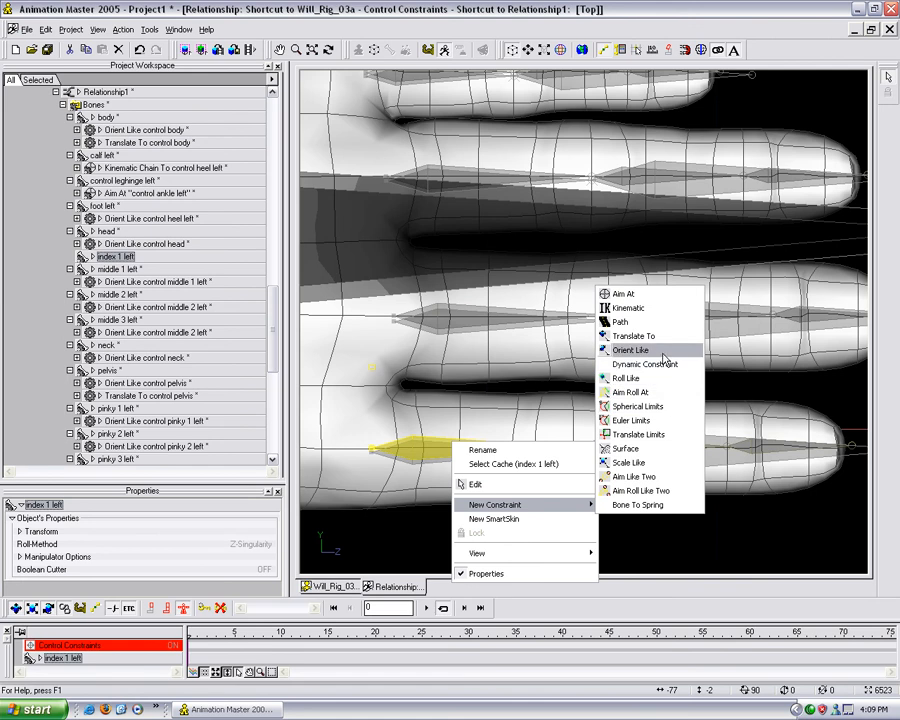
{"action": "left_click", "coordinate": [628, 349]}
{"action": "left_click", "coordinate": [432, 455]}
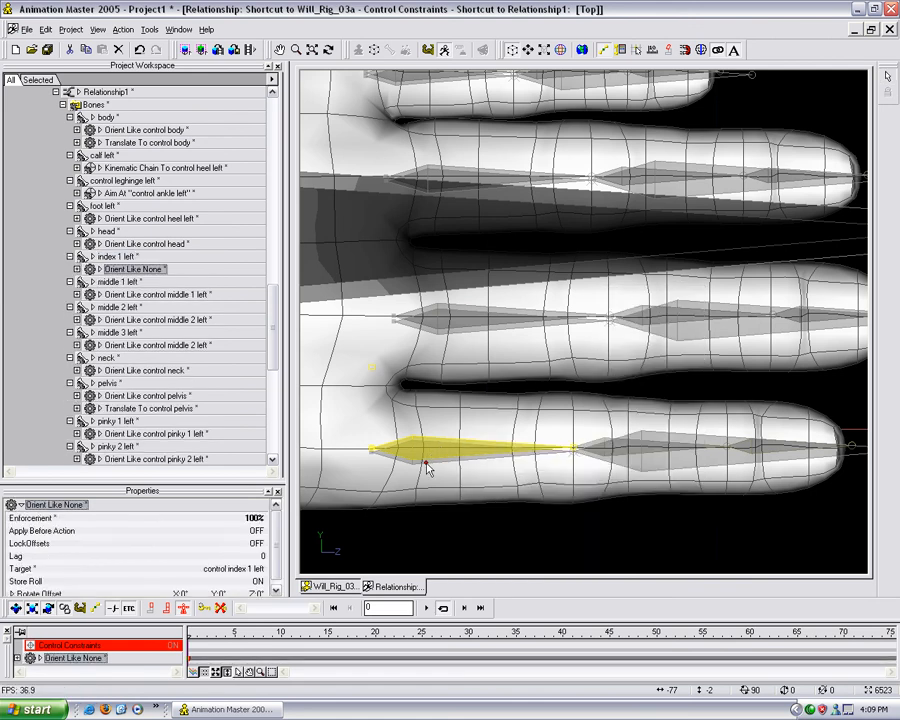
Add an Orient Like constraint to index 2 left targeting control index 2 left and set its enforcement to 50%.
{"action": "left_click", "coordinate": [605, 452]}
{"action": "right_click", "coordinate": [598, 445]}
{"action": "mouse_move", "coordinate": [648, 506]}
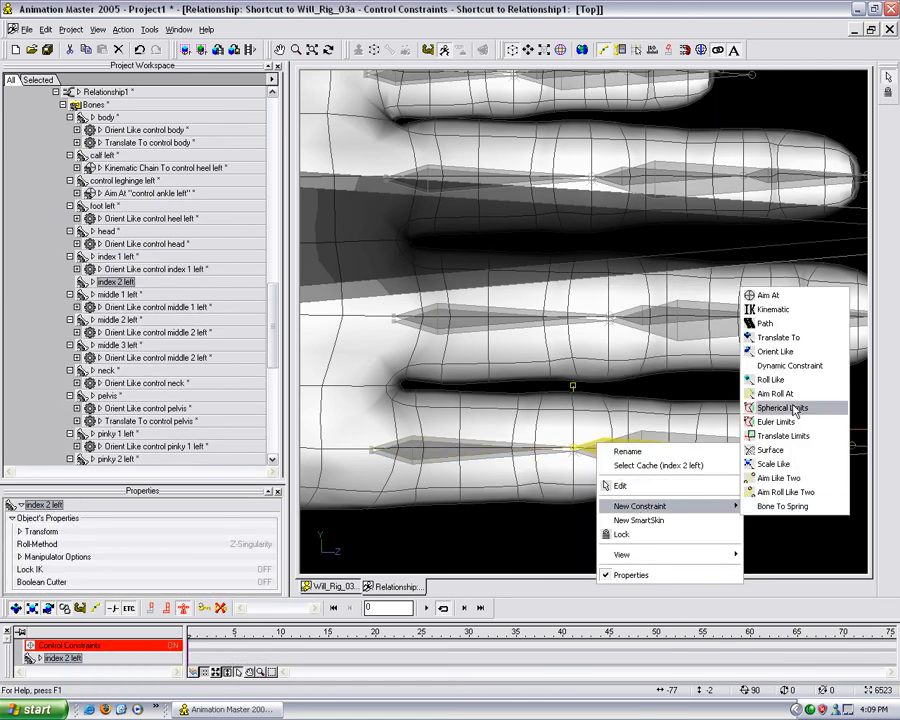
{"action": "left_click", "coordinate": [775, 351]}
{"action": "left_click", "coordinate": [675, 448]}
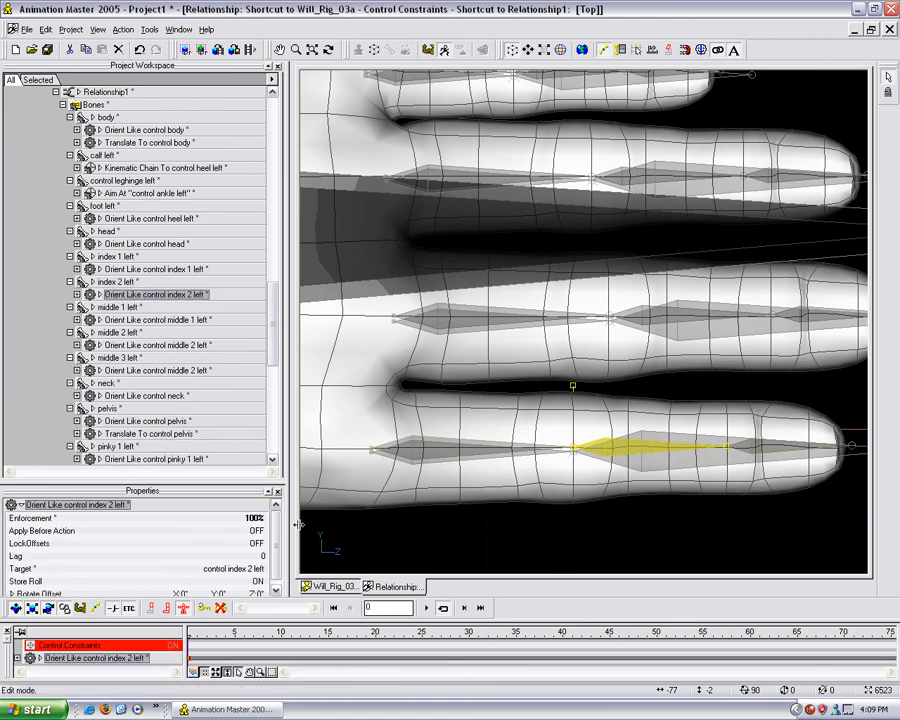
{"action": "left_click", "coordinate": [254, 519]}
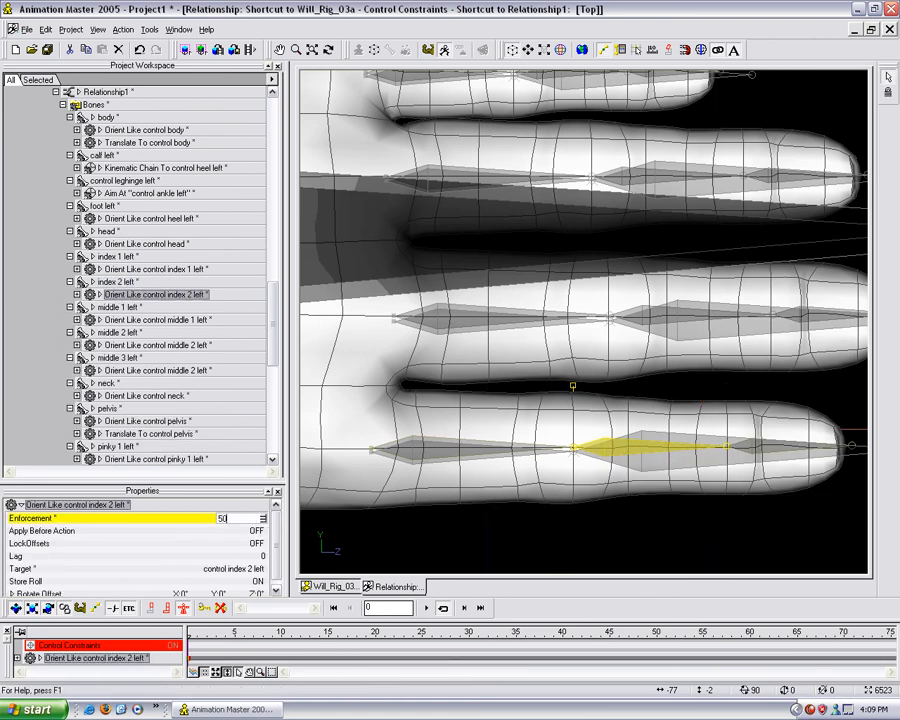
{"action": "type", "text": "50"}
{"action": "key", "text": "Return"}
Add an Orient Like constraint to the index 3 left bone with control index 2 left as its target.
{"action": "middle_click_drag", "start_coordinate": [640, 465], "coordinate": [585, 453]}
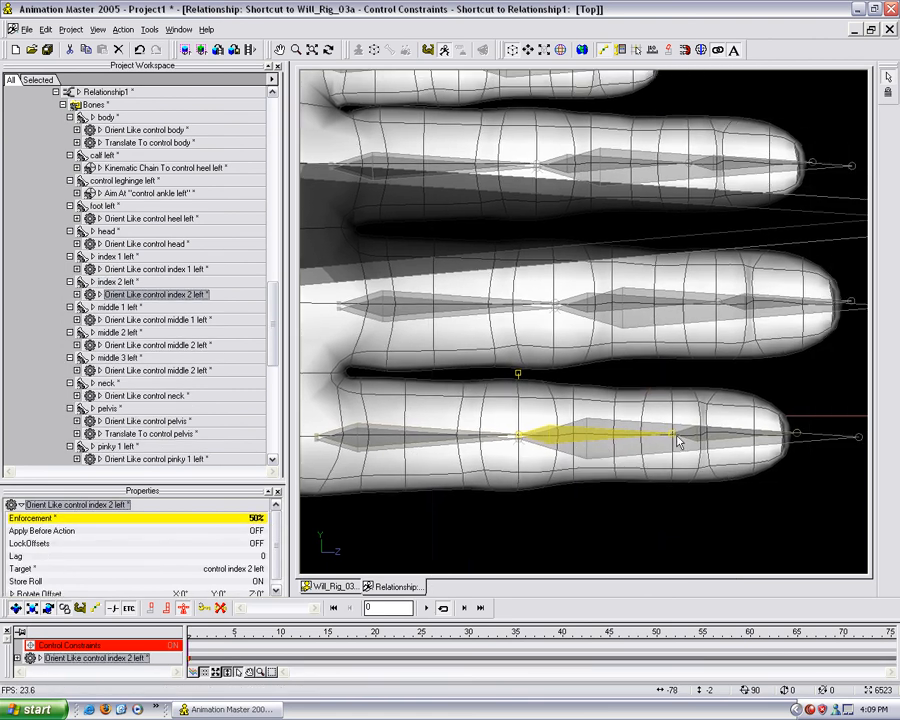
{"action": "left_click", "coordinate": [797, 437]}
{"action": "right_click", "coordinate": [797, 435]}
{"action": "mouse_move", "coordinate": [762, 497]}
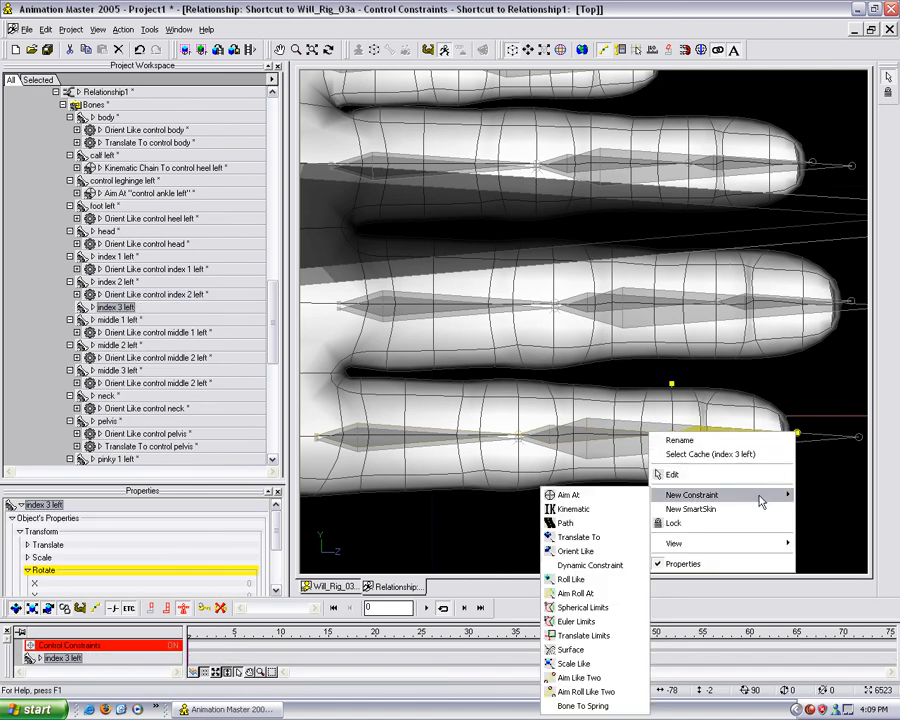
{"action": "left_click", "coordinate": [570, 551]}
{"action": "left_click", "coordinate": [700, 432]}
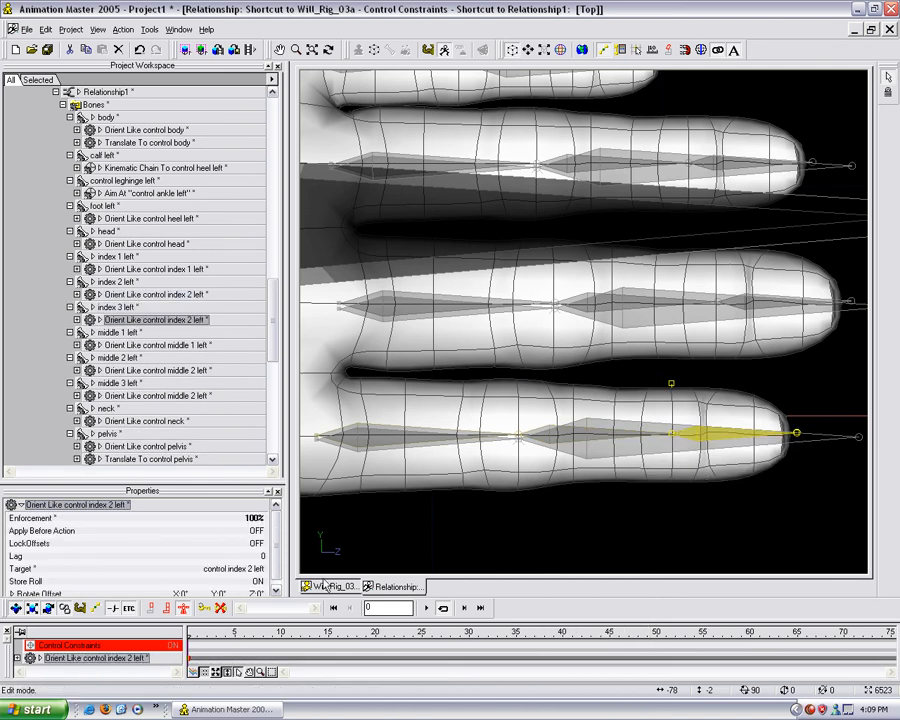
Add an Orient Like constraint to the thumb 1 left bone with control thumb 1 left as its target.
{"action": "scroll", "coordinate": [567, 484], "scroll_direction": "down", "scroll_amount": 2}
{"action": "scroll", "coordinate": [568, 483], "scroll_direction": "down", "scroll_amount": 5}
{"action": "middle_click_drag", "start_coordinate": [549, 418], "coordinate": [614, 412]}
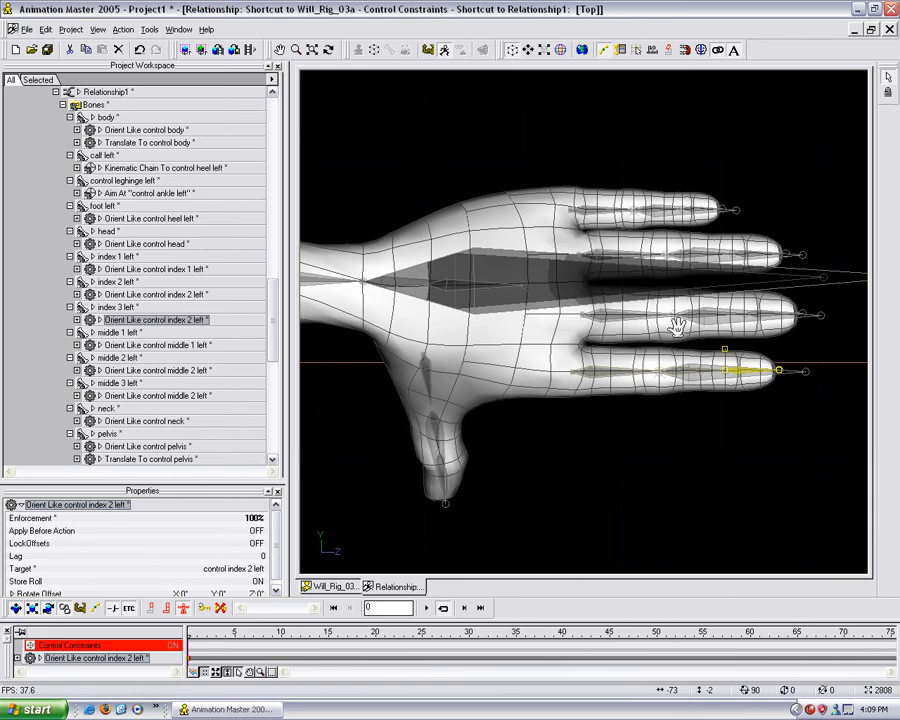
{"action": "middle_click_drag", "start_coordinate": [677, 326], "coordinate": [654, 340]}
{"action": "scroll", "coordinate": [654, 340], "scroll_direction": "down", "scroll_amount": 1}
{"action": "middle_click_drag", "start_coordinate": [526, 443], "coordinate": [672, 386]}
{"action": "scroll", "coordinate": [677, 386], "scroll_direction": "up", "scroll_amount": 10}
{"action": "middle_click_drag", "start_coordinate": [519, 403], "coordinate": [591, 285]}
{"action": "left_click", "coordinate": [565, 240]}
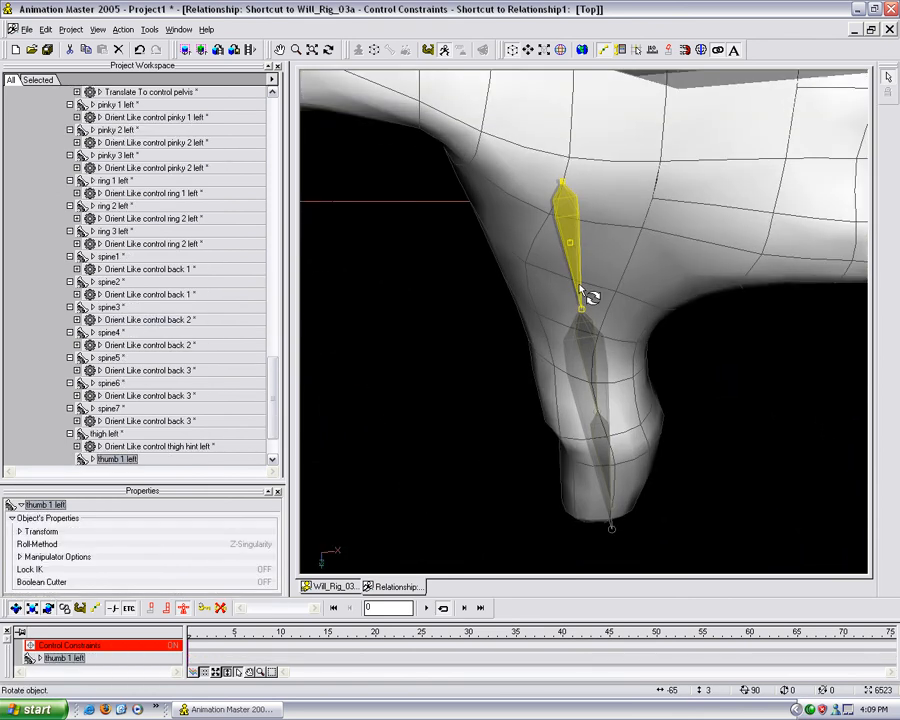
{"action": "right_click", "coordinate": [583, 290]}
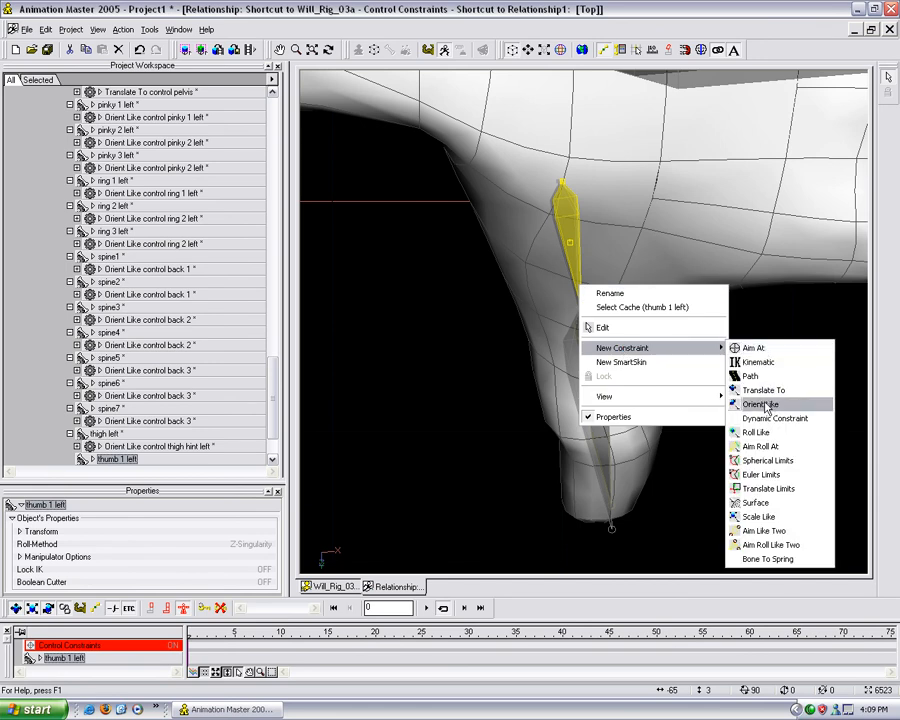
{"action": "left_click", "coordinate": [767, 459]}
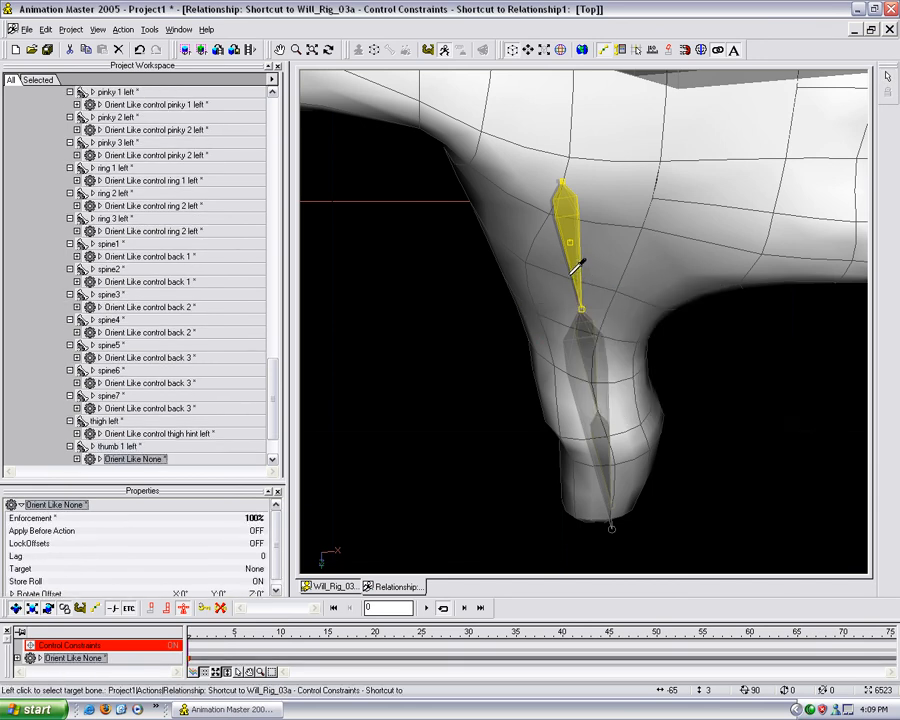
{"action": "left_click", "coordinate": [575, 272]}
Add an Orient Like constraint to thumb 2 left targeting control thumb 2 left and set its enforcement to 50%.
{"action": "middle_click_drag", "start_coordinate": [634, 360], "coordinate": [608, 249]}
{"action": "left_click", "coordinate": [593, 280]}
{"action": "left_click", "coordinate": [589, 267]}
{"action": "right_click", "coordinate": [589, 267]}
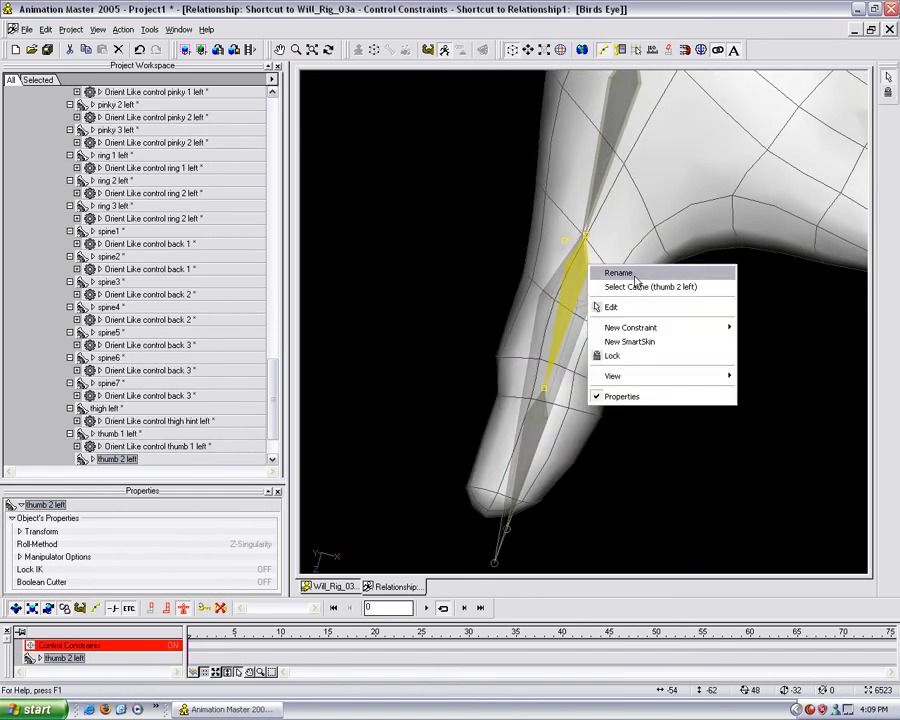
{"action": "mouse_move", "coordinate": [665, 327]}
{"action": "left_click", "coordinate": [773, 358]}
{"action": "left_click", "coordinate": [541, 362]}
{"action": "left_click", "coordinate": [230, 518]}
{"action": "type", "text": "50"}
{"action": "key", "text": "Return"}
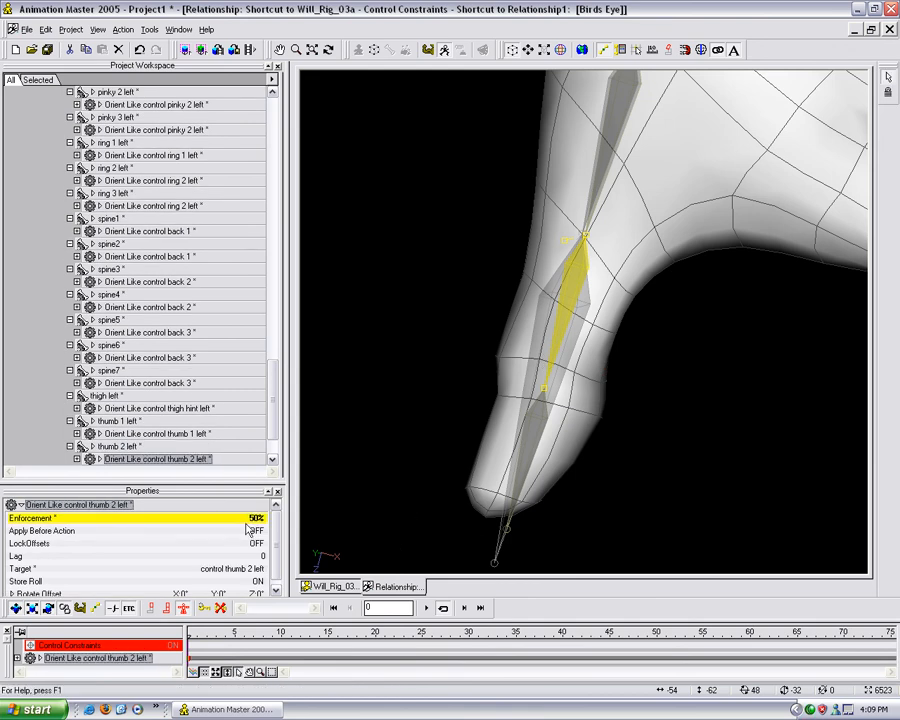
Add an Orient Like constraint to the thumb 3 left bone with control thumb 2 left as its target.
{"action": "right_click", "coordinate": [507, 535]}
{"action": "mouse_move", "coordinate": [575, 591]}
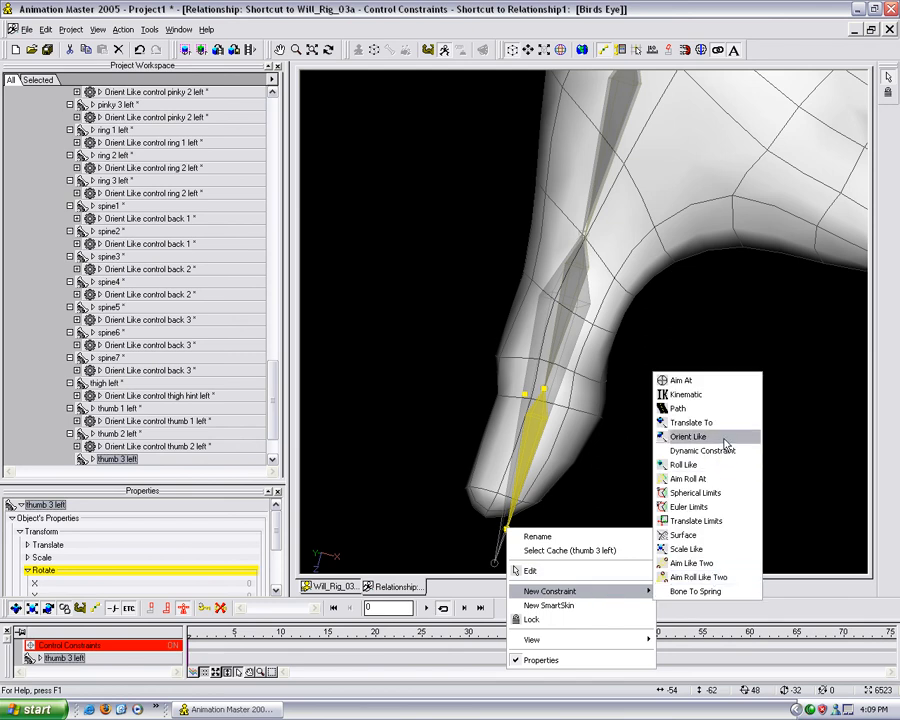
{"action": "left_click", "coordinate": [725, 443]}
{"action": "left_click", "coordinate": [514, 472]}
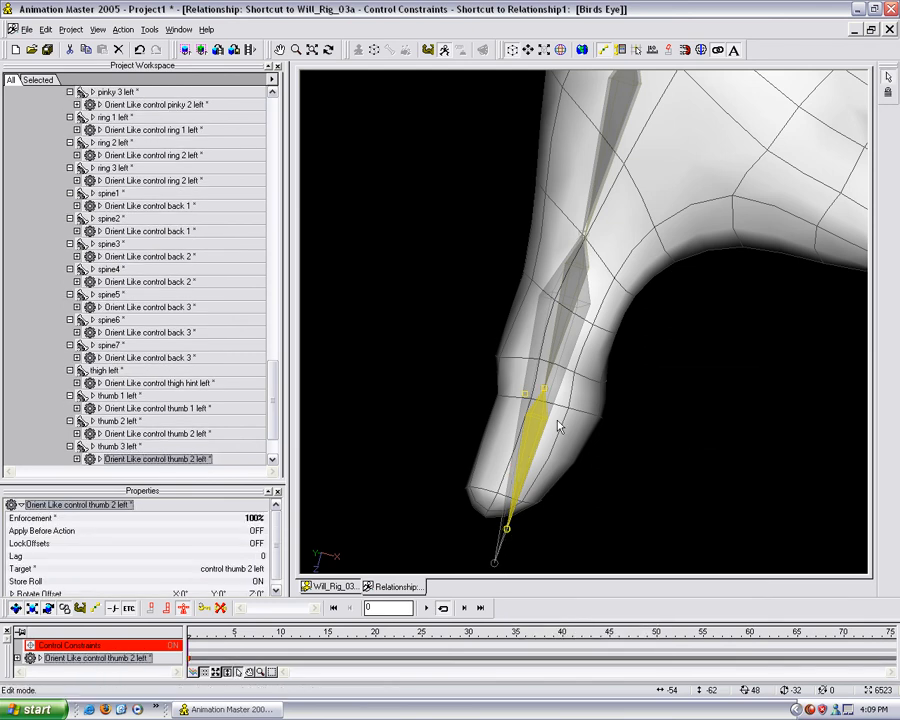
Save the Will model under the new file name Will_Rig_04.mdl.
{"action": "scroll", "coordinate": [557, 421], "scroll_direction": "down", "scroll_amount": 6}
{"action": "middle_click_drag", "start_coordinate": [665, 302], "coordinate": [595, 332]}
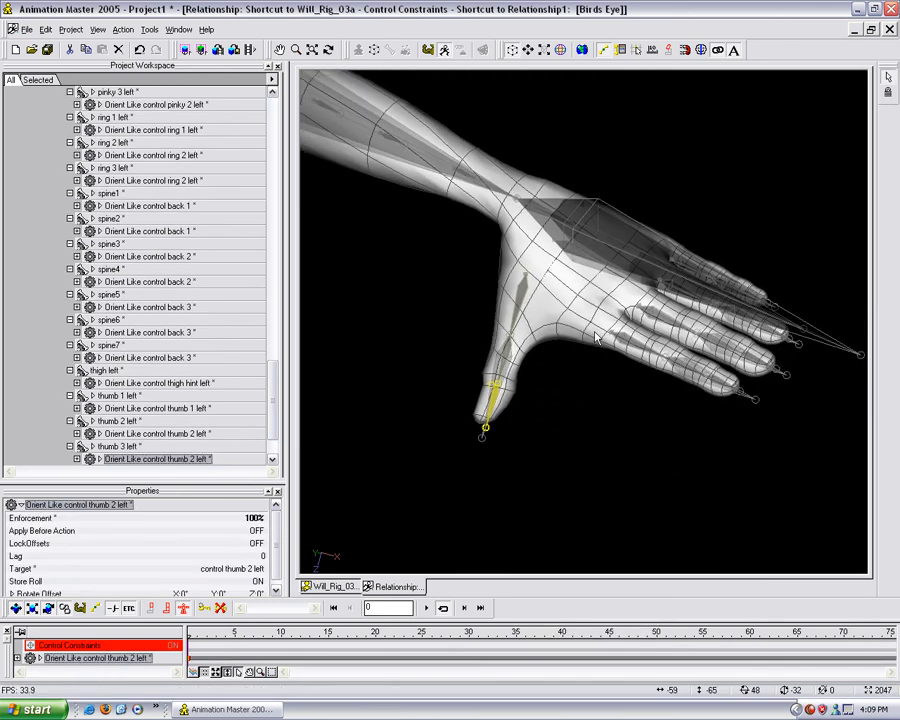
{"action": "key", "text": "5"}
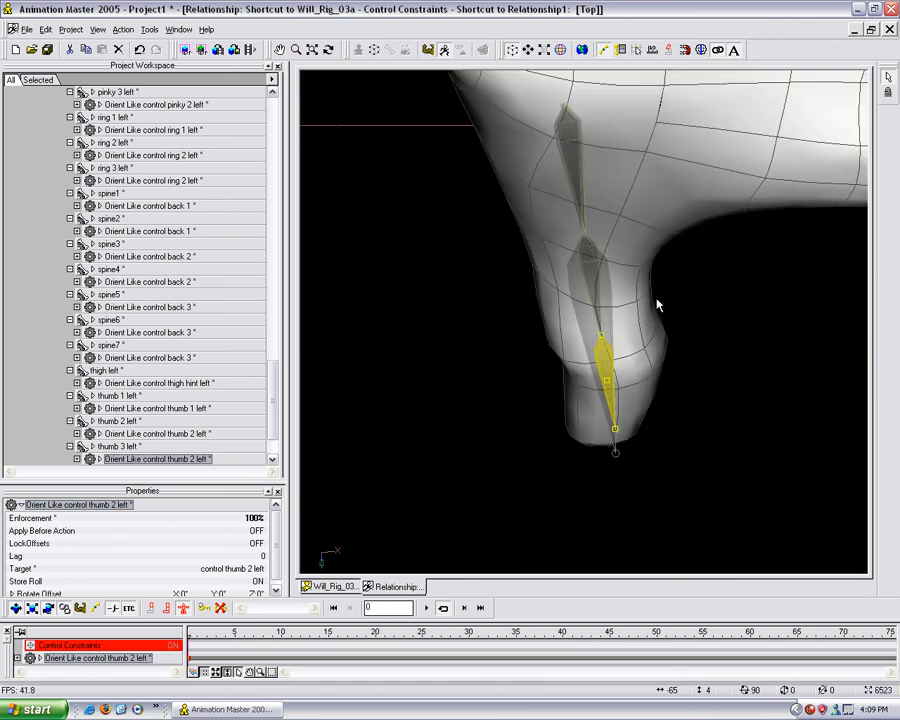
{"action": "scroll", "coordinate": [657, 305], "scroll_direction": "down", "scroll_amount": 5}
{"action": "left_click", "coordinate": [340, 586]}
{"action": "scroll", "coordinate": [445, 398], "scroll_direction": "down", "scroll_amount": 3}
{"action": "left_click", "coordinate": [508, 195]}
{"action": "right_click", "coordinate": [460, 181]}
{"action": "left_click", "coordinate": [502, 257]}
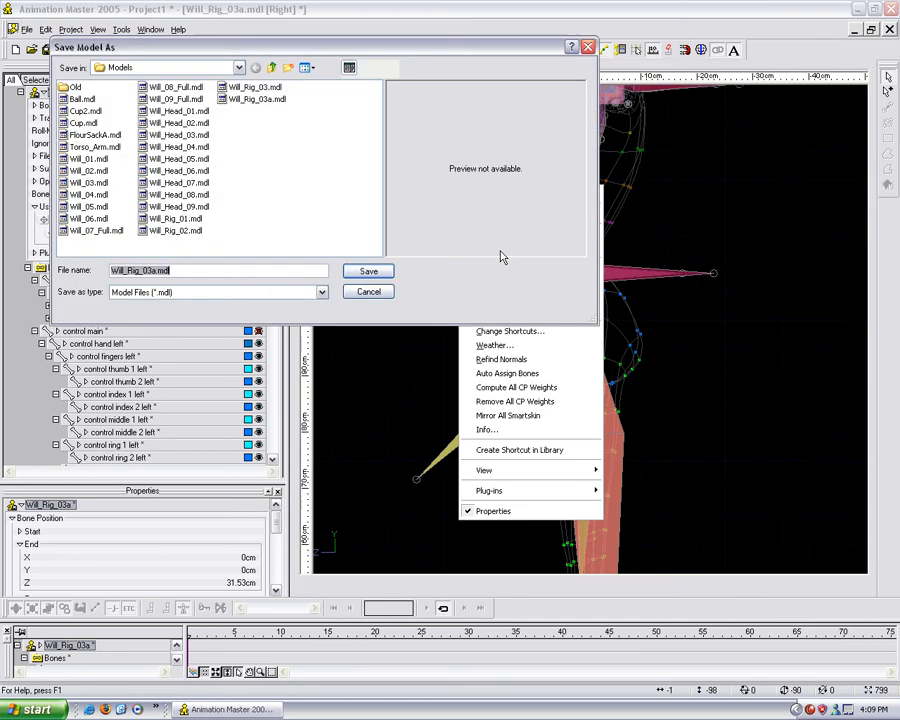
{"action": "left_click", "coordinate": [153, 270]}
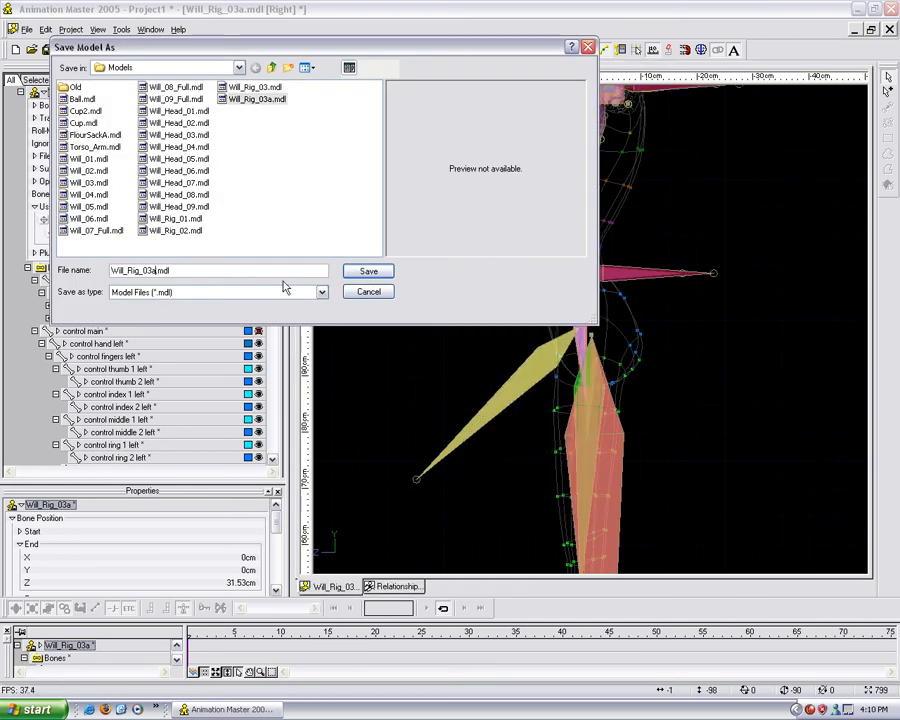
{"action": "key", "text": "BackSpace"}
{"action": "key", "text": "BackSpace"}
{"action": "key", "text": "BackSpace"}
{"action": "type", "text": "04"}
{"action": "key", "text": "Return"}
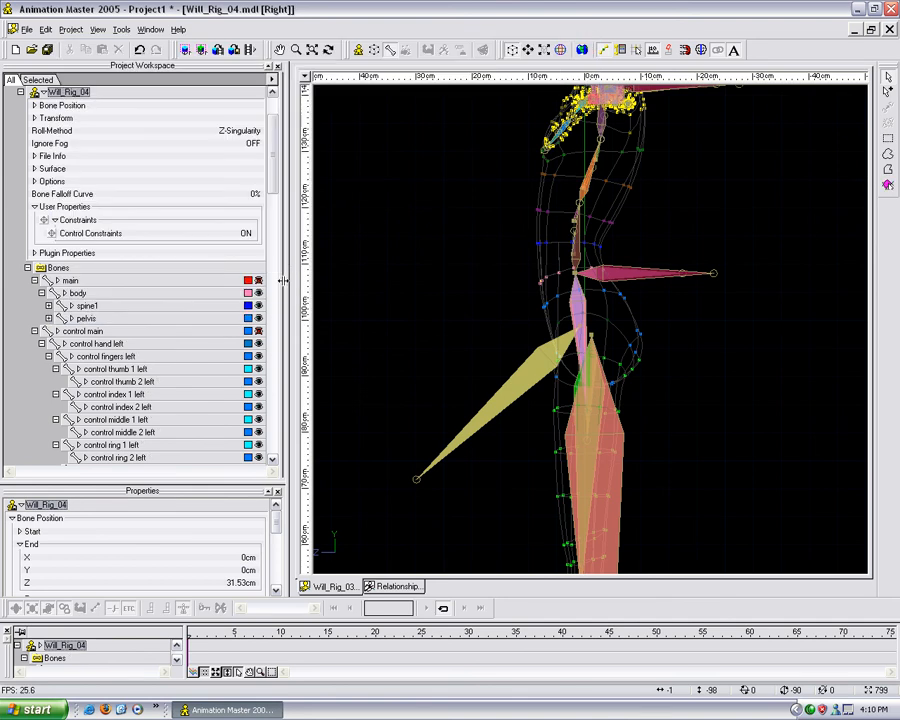
Return to the Control Constraints relationship and examine the bones along the left arm and hand.
{"action": "left_click", "coordinate": [395, 587]}
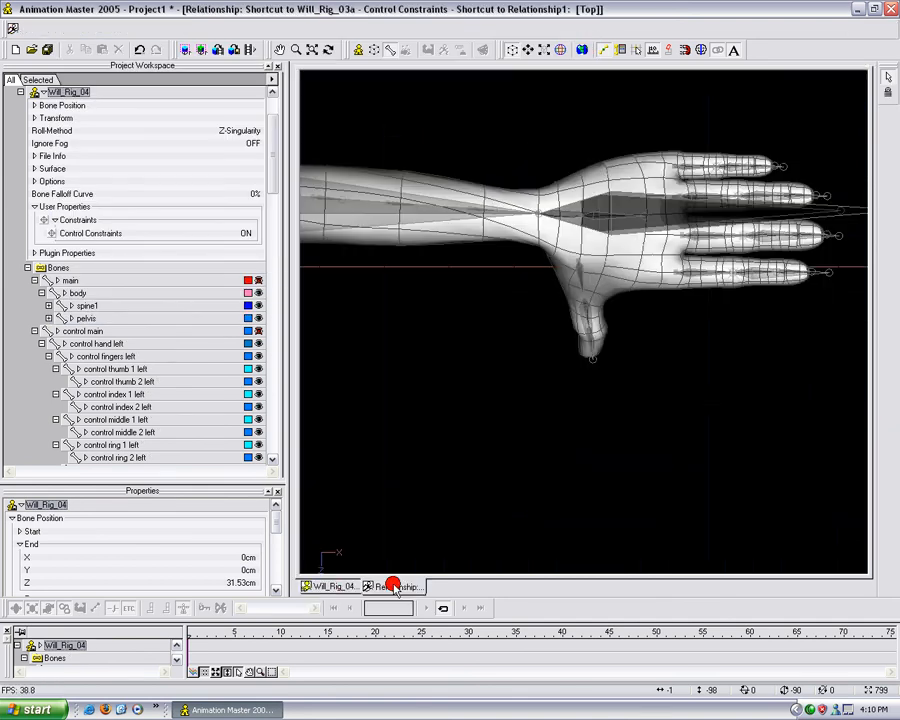
{"action": "middle_click_drag", "start_coordinate": [525, 386], "coordinate": [665, 410]}
{"action": "scroll", "coordinate": [665, 410], "scroll_direction": "down", "scroll_amount": 3}
{"action": "middle_click_drag", "start_coordinate": [467, 430], "coordinate": [536, 420]}
{"action": "middle_click_drag", "start_coordinate": [653, 427], "coordinate": [536, 434]}
{"action": "scroll", "coordinate": [588, 418], "scroll_direction": "up", "scroll_amount": 5}
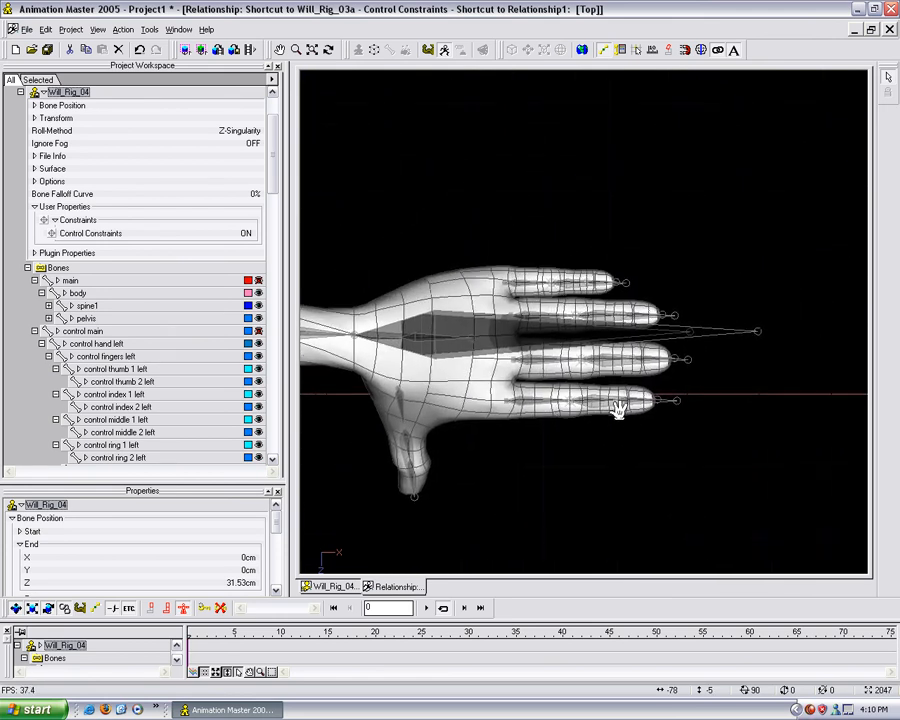
{"action": "middle_click_drag", "start_coordinate": [422, 410], "coordinate": [668, 425]}
{"action": "scroll", "coordinate": [668, 425], "scroll_direction": "down", "scroll_amount": 3}
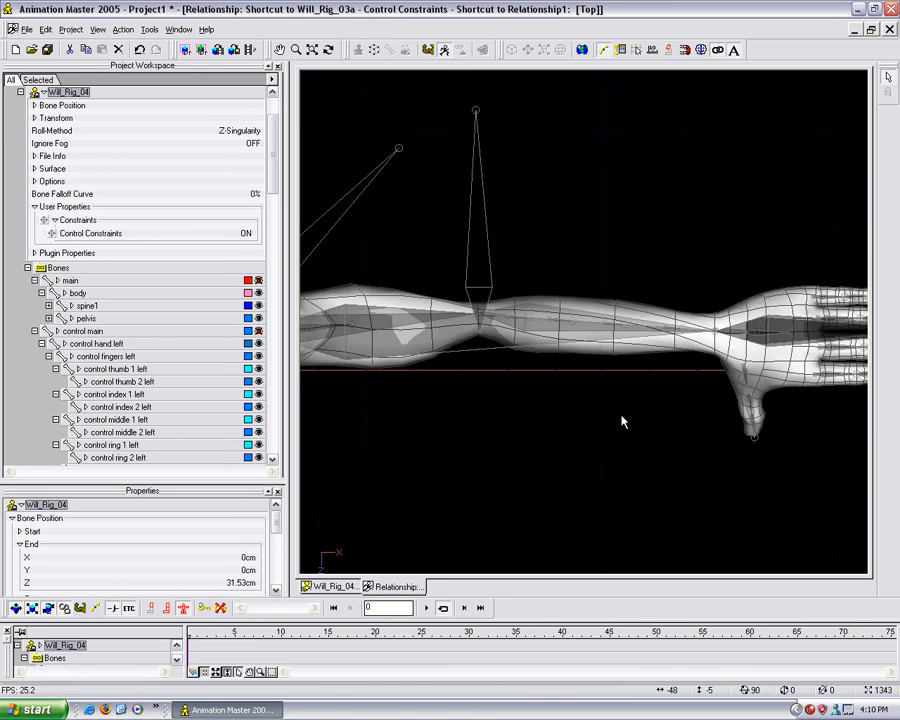
{"action": "middle_click_drag", "start_coordinate": [532, 422], "coordinate": [633, 425]}
{"action": "scroll", "coordinate": [584, 425], "scroll_direction": "up", "scroll_amount": 4}
{"action": "scroll", "coordinate": [712, 420], "scroll_direction": "up", "scroll_amount": 2}
{"action": "middle_click_drag", "start_coordinate": [713, 419], "coordinate": [571, 429]}
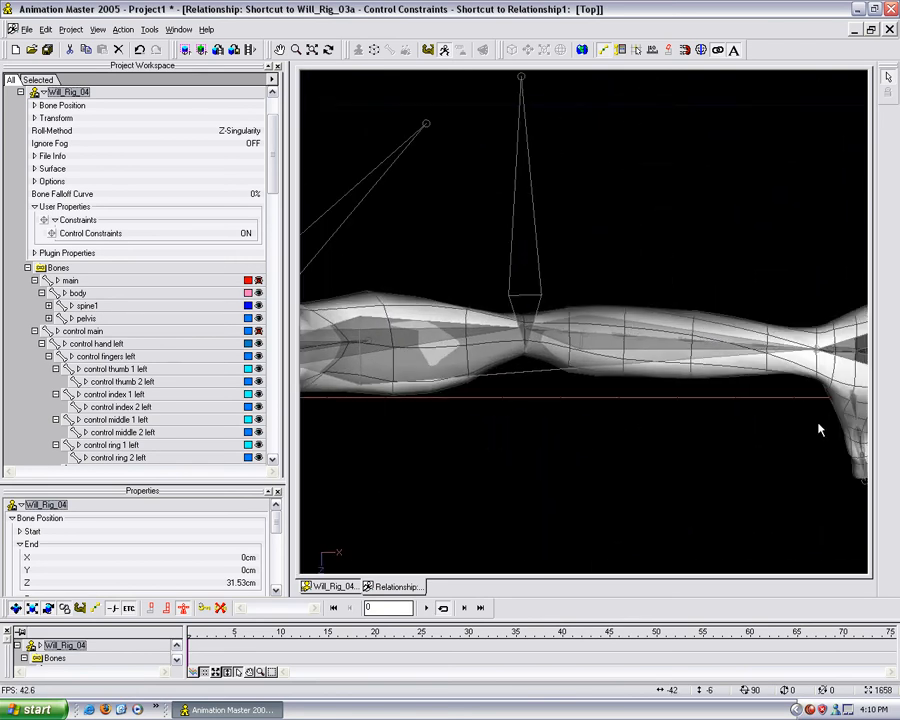
{"action": "middle_click_drag", "start_coordinate": [817, 421], "coordinate": [476, 402]}
{"action": "scroll", "coordinate": [713, 412], "scroll_direction": "up", "scroll_amount": 3}
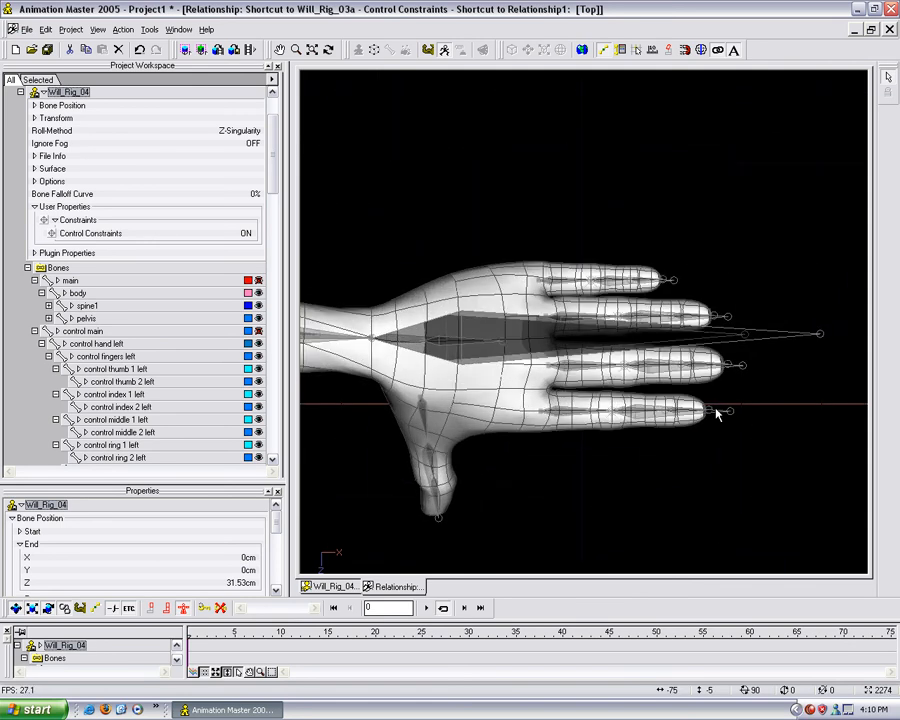
Add an Orient Like constraint to the hand left bone with control hand left as its target.
{"action": "left_click", "coordinate": [740, 344]}
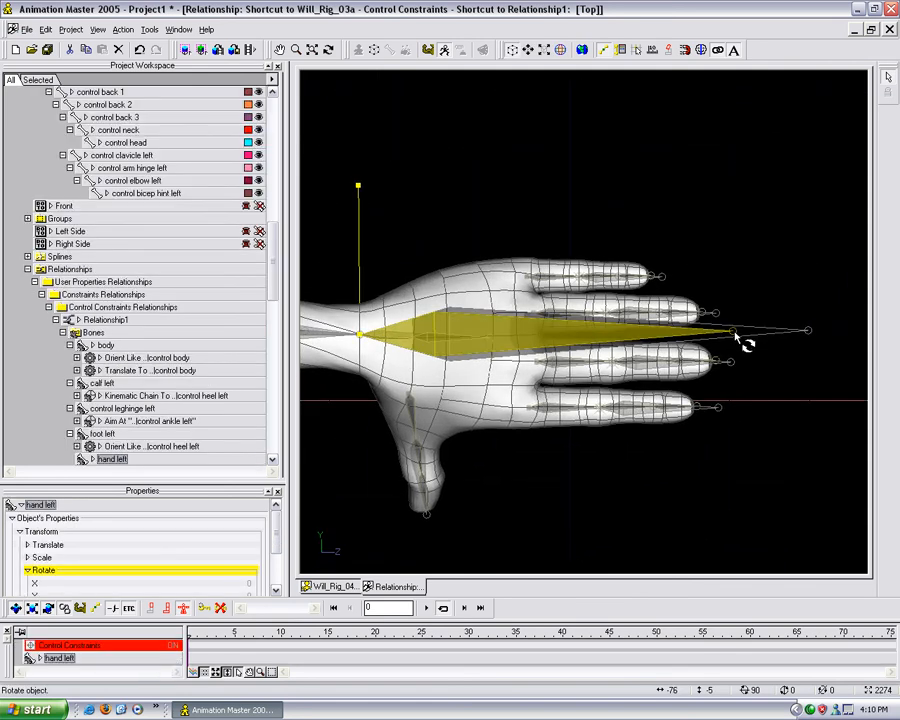
{"action": "right_click", "coordinate": [737, 340]}
{"action": "left_click", "coordinate": [781, 397]}
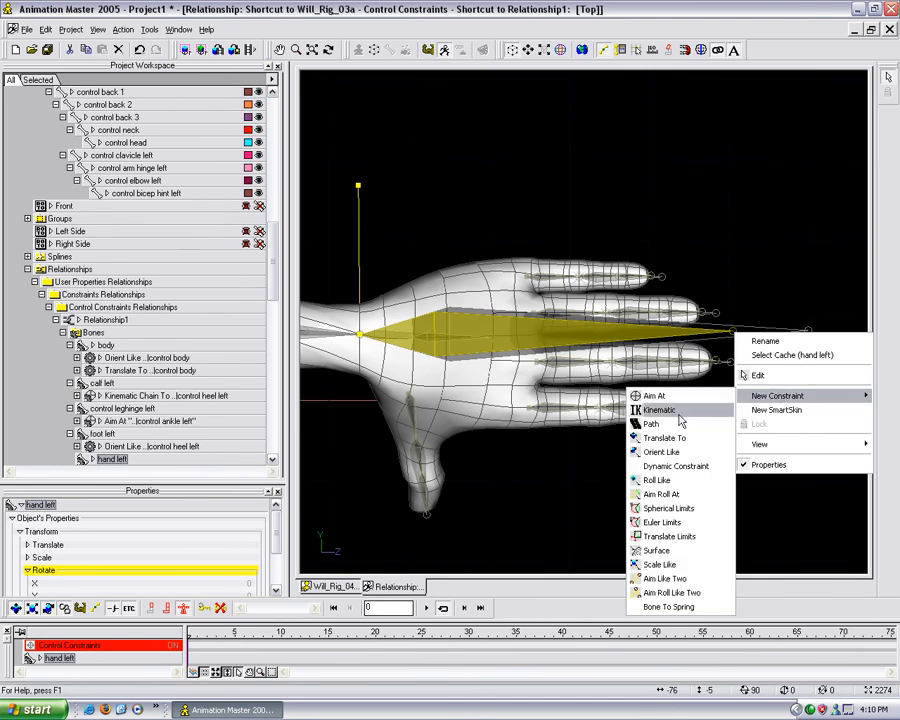
{"action": "left_click", "coordinate": [676, 454]}
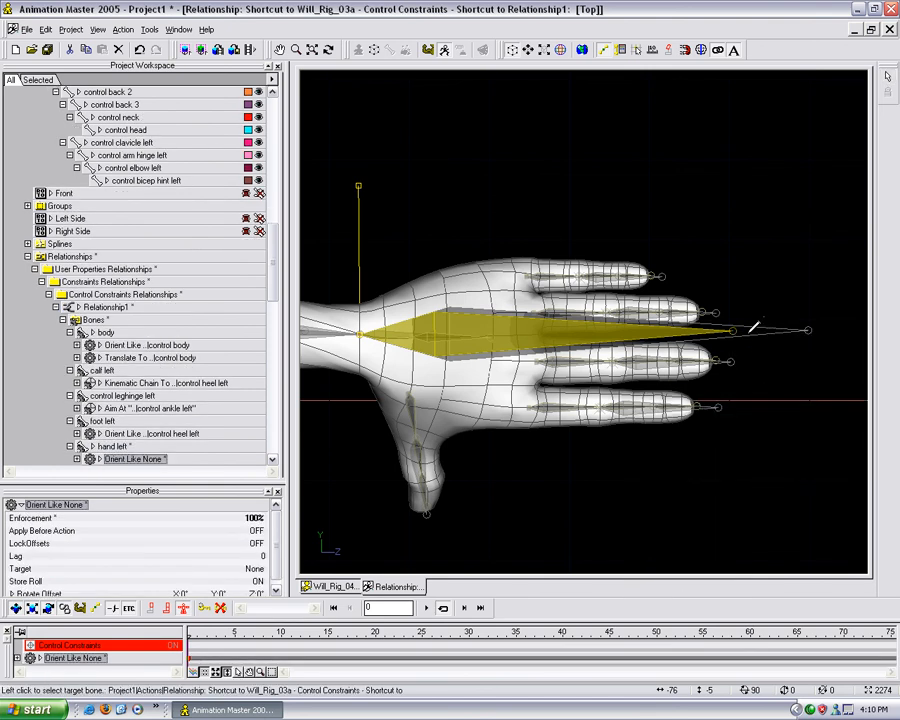
{"action": "left_click", "coordinate": [749, 332]}
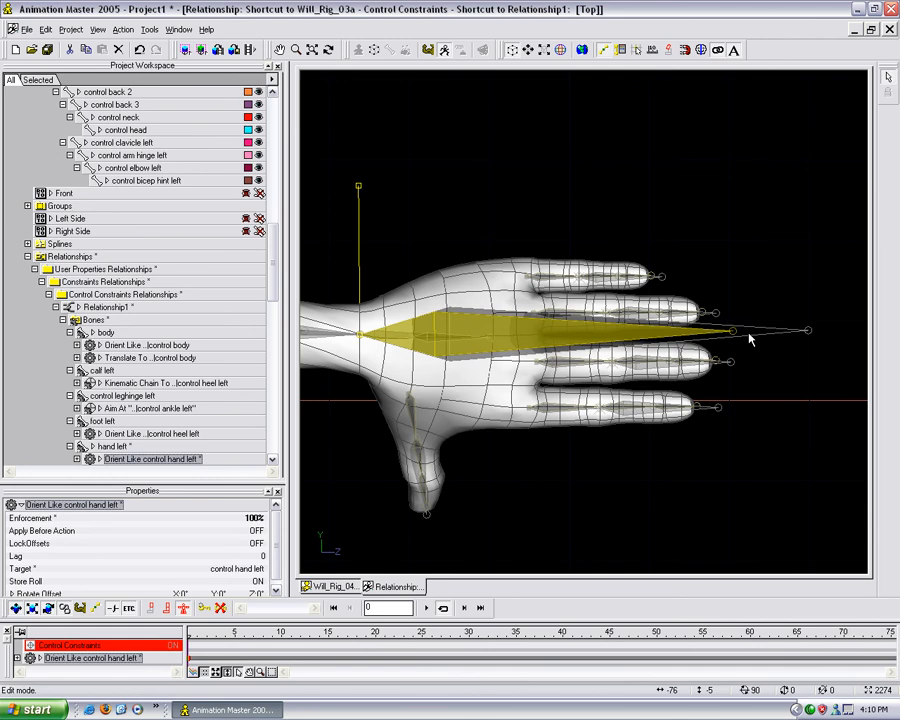
Add a Kinematic constraint to the forearm left bone with control hand left as its target.
{"action": "mouse_move", "coordinate": [533, 379]}
{"action": "middle_mouse_down"}
{"action": "mouse_move", "coordinate": [626, 370]}
{"action": "mouse_move", "coordinate": [547, 369]}
{"action": "mouse_move", "coordinate": [704, 370]}
{"action": "middle_mouse_up"}
{"action": "middle_click_drag", "start_coordinate": [640, 373], "coordinate": [738, 383]}
{"action": "middle_click_drag", "start_coordinate": [568, 409], "coordinate": [643, 401]}
{"action": "middle_click_drag", "start_coordinate": [717, 389], "coordinate": [637, 393]}
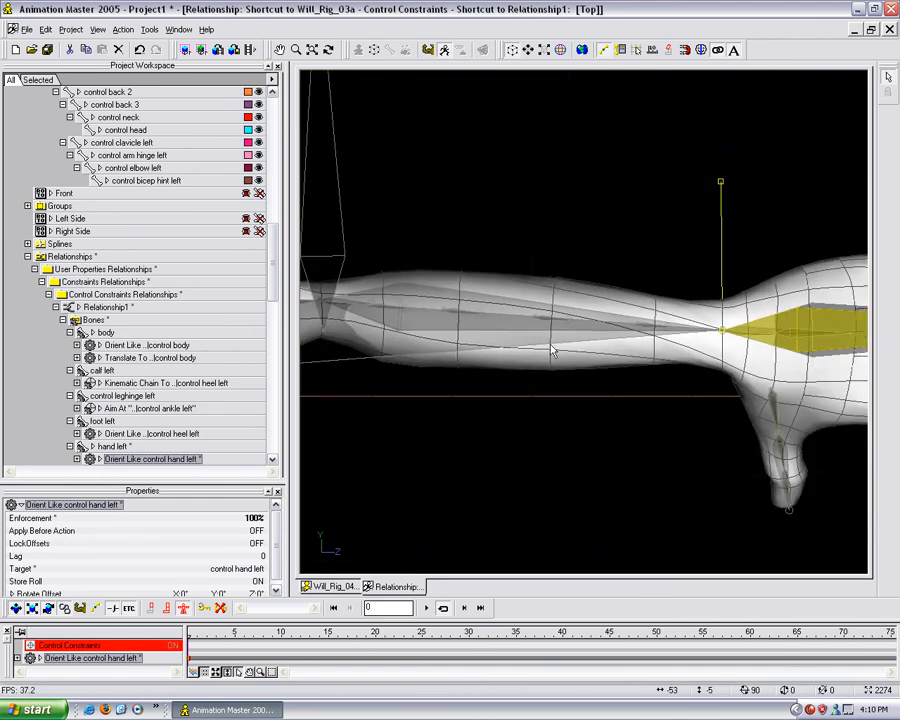
{"action": "left_click", "coordinate": [410, 298]}
{"action": "right_click", "coordinate": [410, 292]}
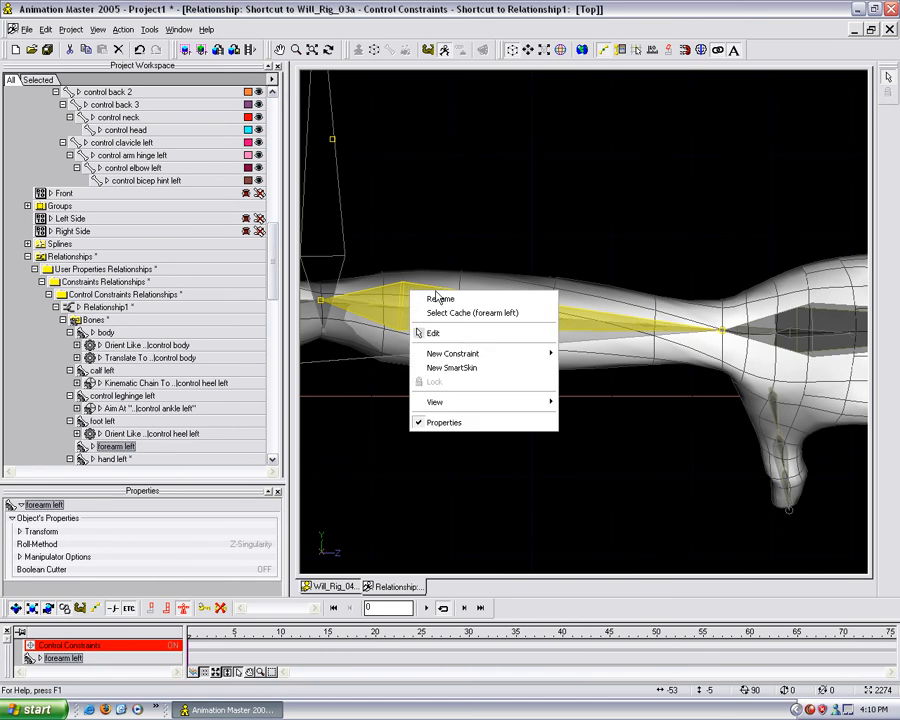
{"action": "mouse_move", "coordinate": [470, 353]}
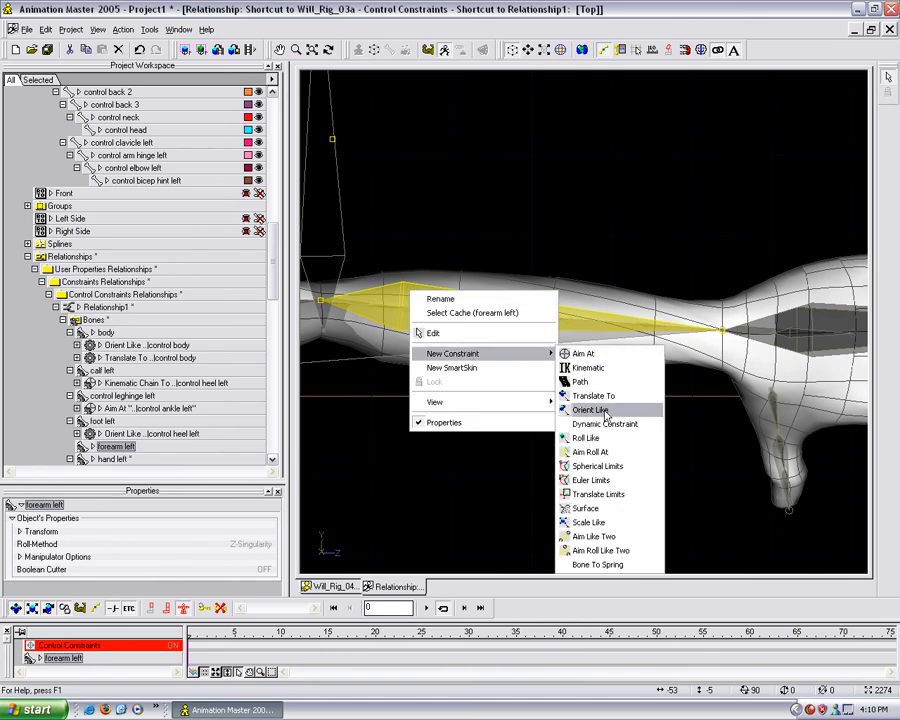
{"action": "left_click", "coordinate": [585, 368]}
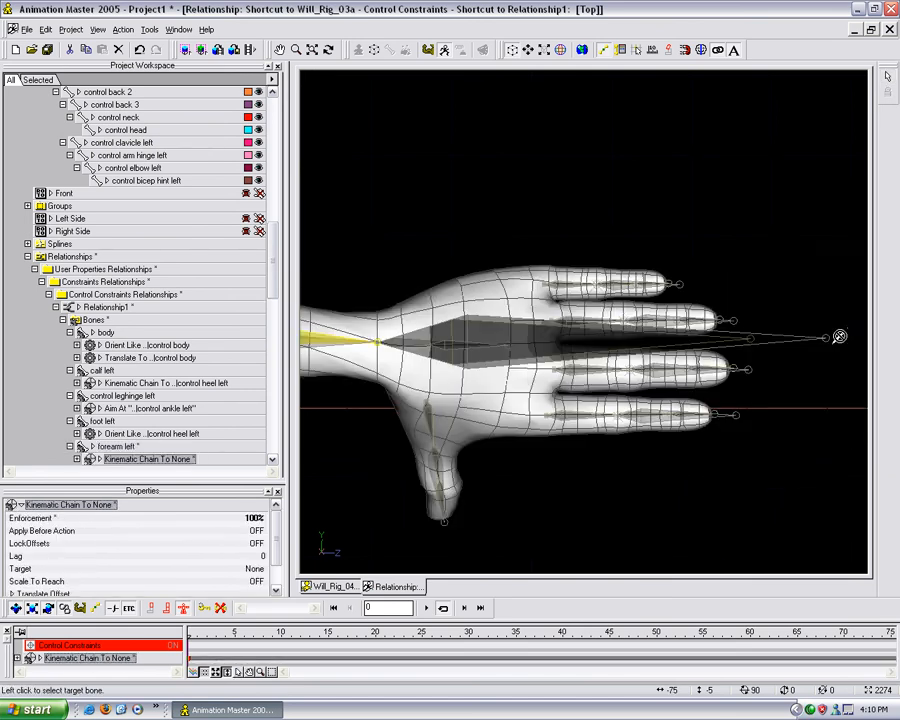
{"action": "left_click", "coordinate": [828, 337]}
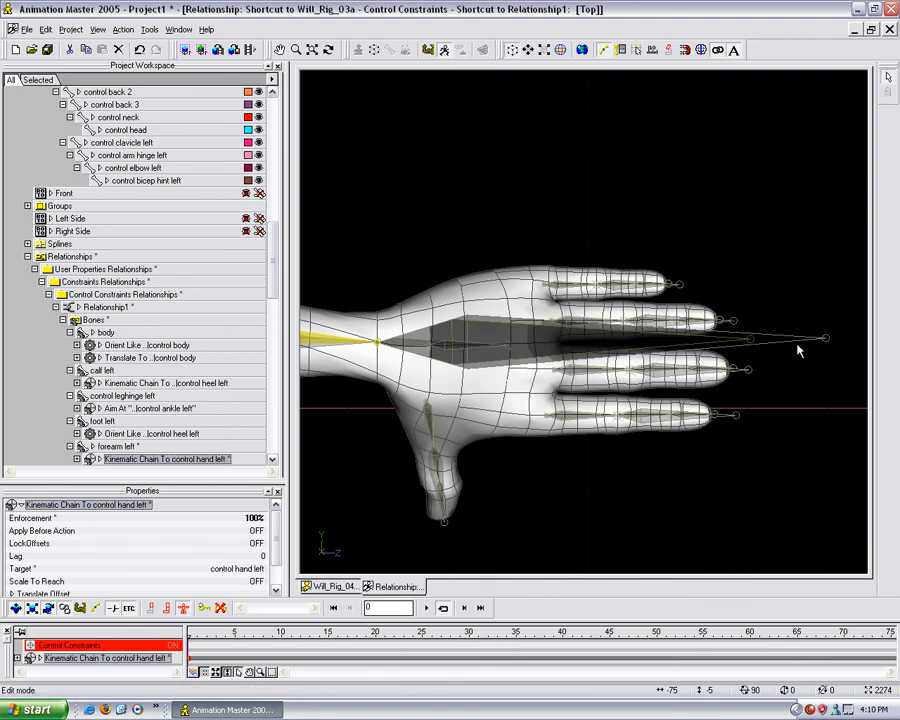
Add an Orient Like constraint to the bicep left bone with control bicep hint left as its target.
{"action": "middle_click_drag", "start_coordinate": [420, 376], "coordinate": [775, 372]}
{"action": "middle_click_drag", "start_coordinate": [400, 368], "coordinate": [710, 364]}
{"action": "left_click", "coordinate": [443, 296]}
{"action": "middle_click_drag", "start_coordinate": [485, 308], "coordinate": [607, 284]}
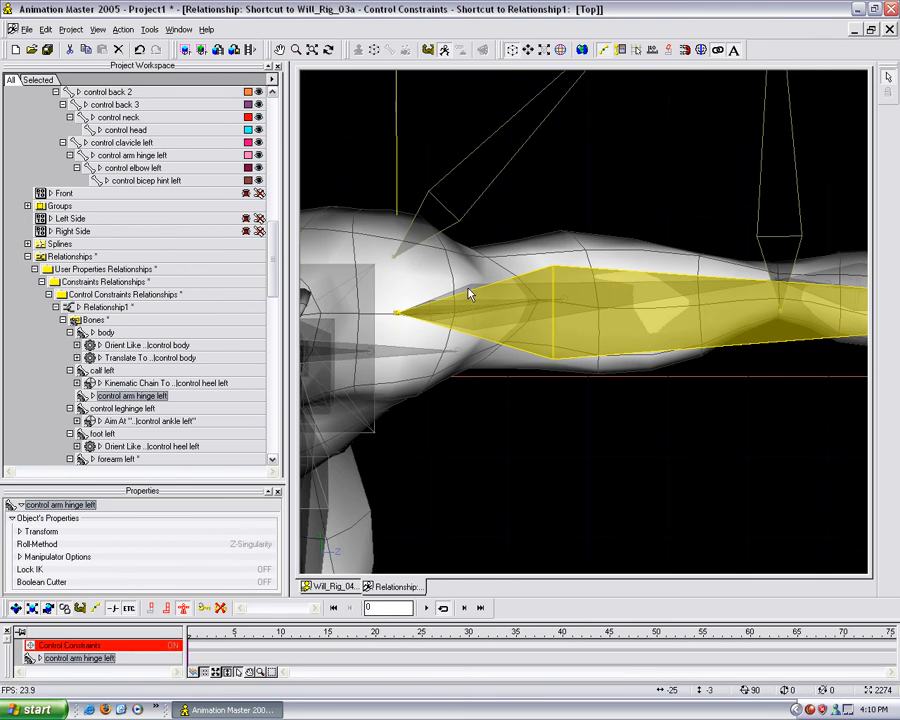
{"action": "left_click", "coordinate": [468, 289]}
{"action": "right_click", "coordinate": [468, 293]}
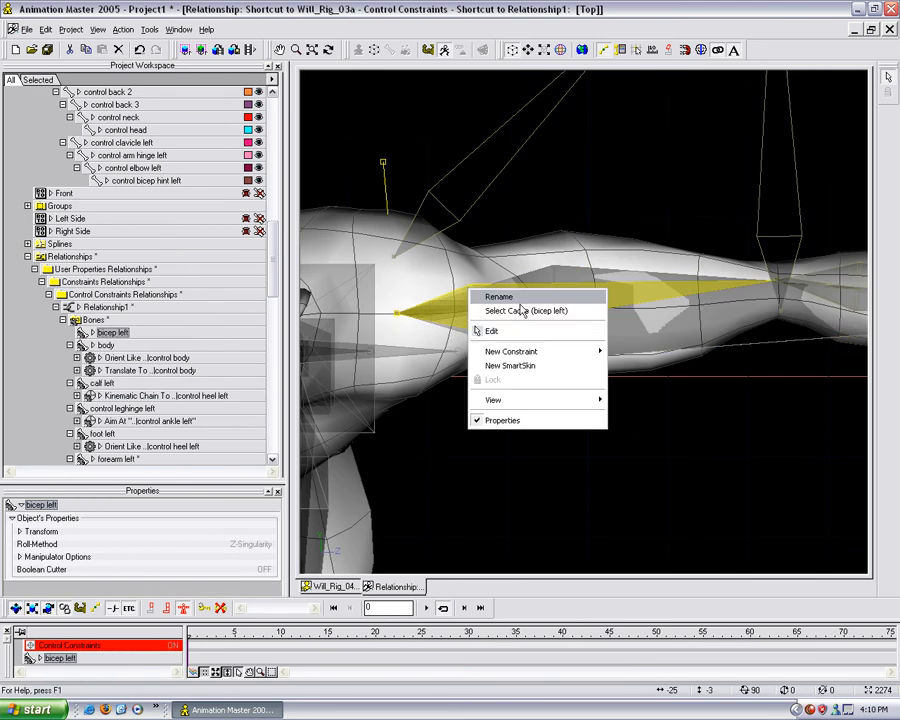
{"action": "mouse_move", "coordinate": [514, 351]}
{"action": "left_click", "coordinate": [638, 408]}
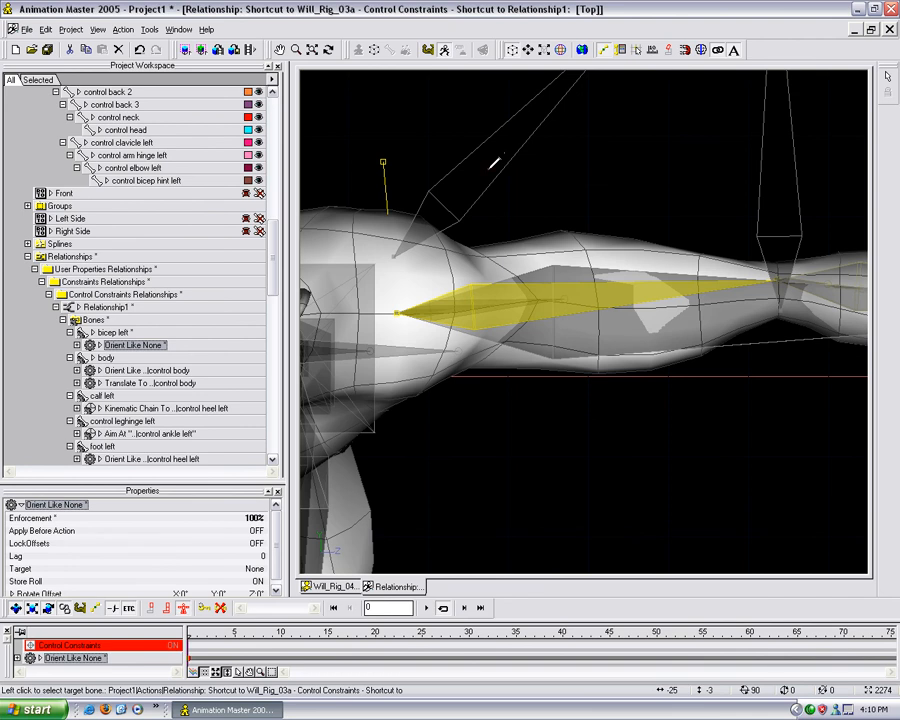
{"action": "left_click", "coordinate": [490, 175]}
Examine how the left bicep, forearm and hand bones are positioned relative to the arm mesh.
{"action": "scroll", "coordinate": [632, 236], "scroll_direction": "down", "scroll_amount": 3}
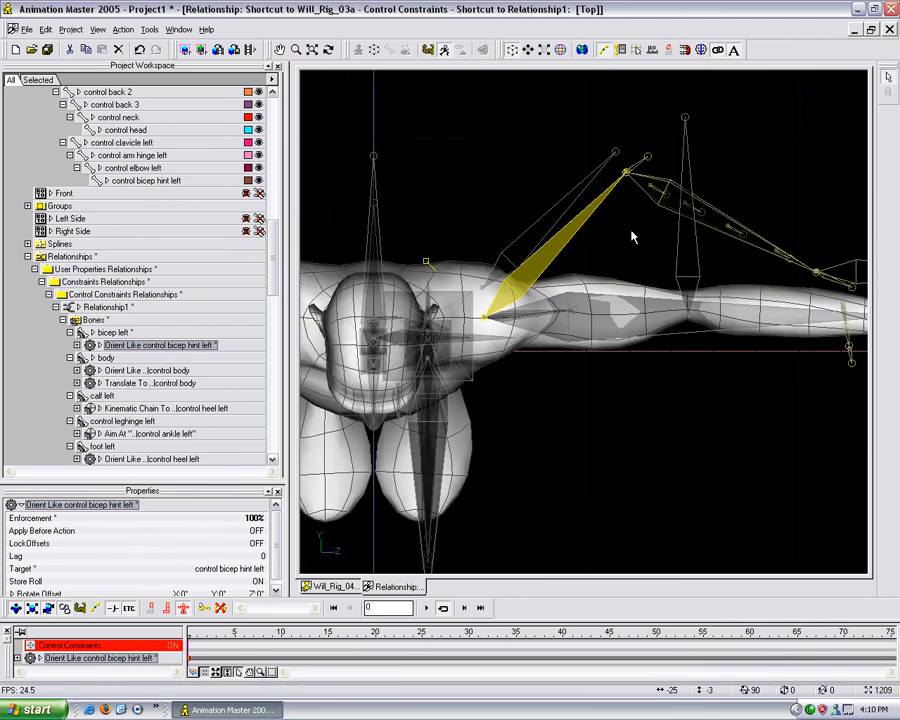
{"action": "left_click", "coordinate": [624, 239]}
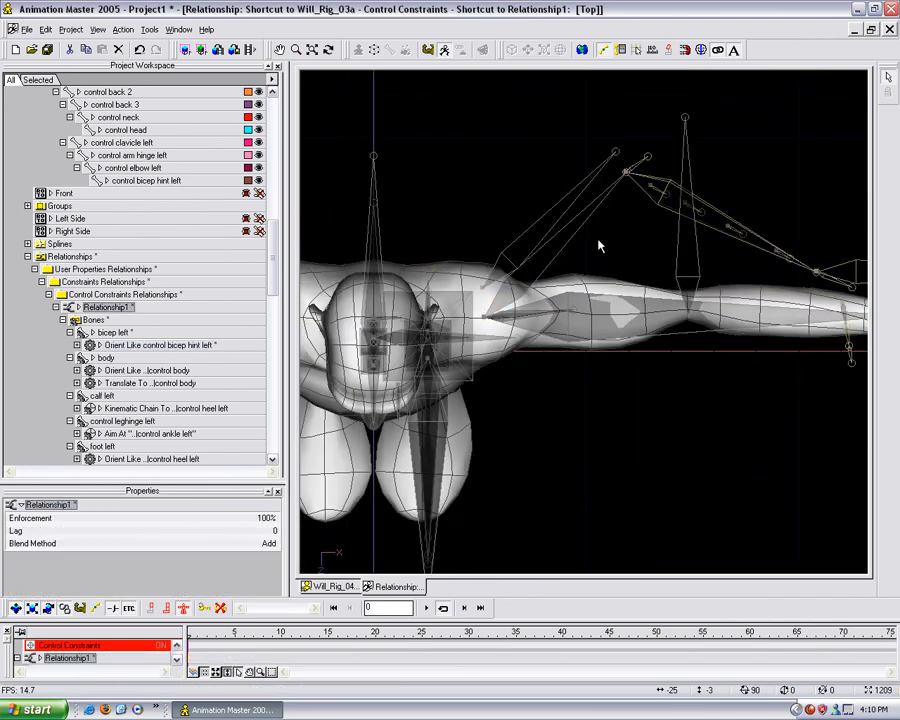
{"action": "scroll", "coordinate": [590, 340], "scroll_direction": "up", "scroll_amount": 2}
{"action": "left_click", "coordinate": [610, 208]}
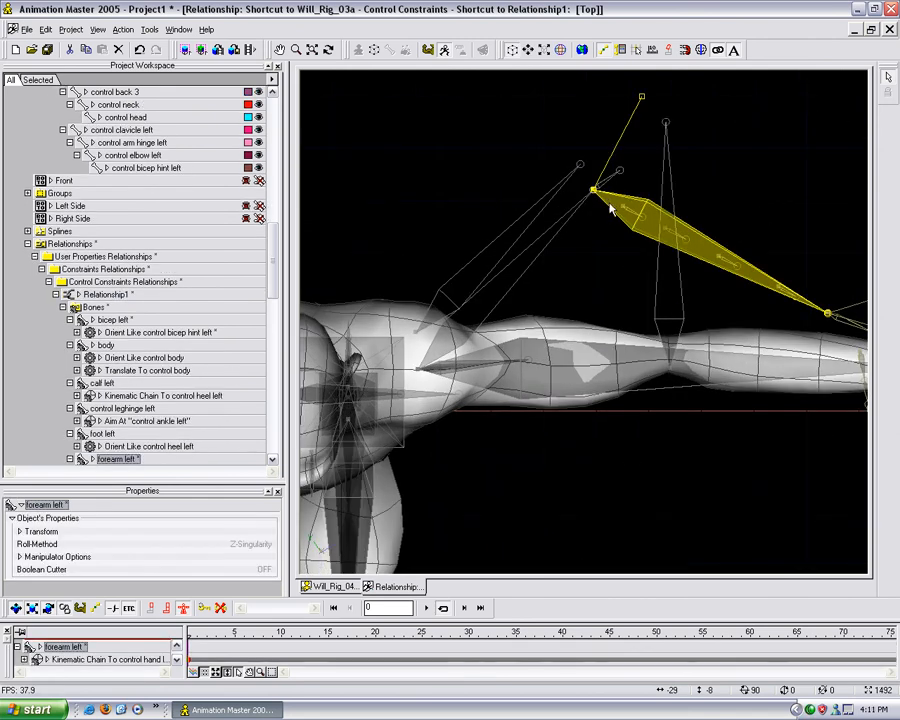
{"action": "scroll", "coordinate": [593, 198], "scroll_direction": "down", "scroll_amount": 3}
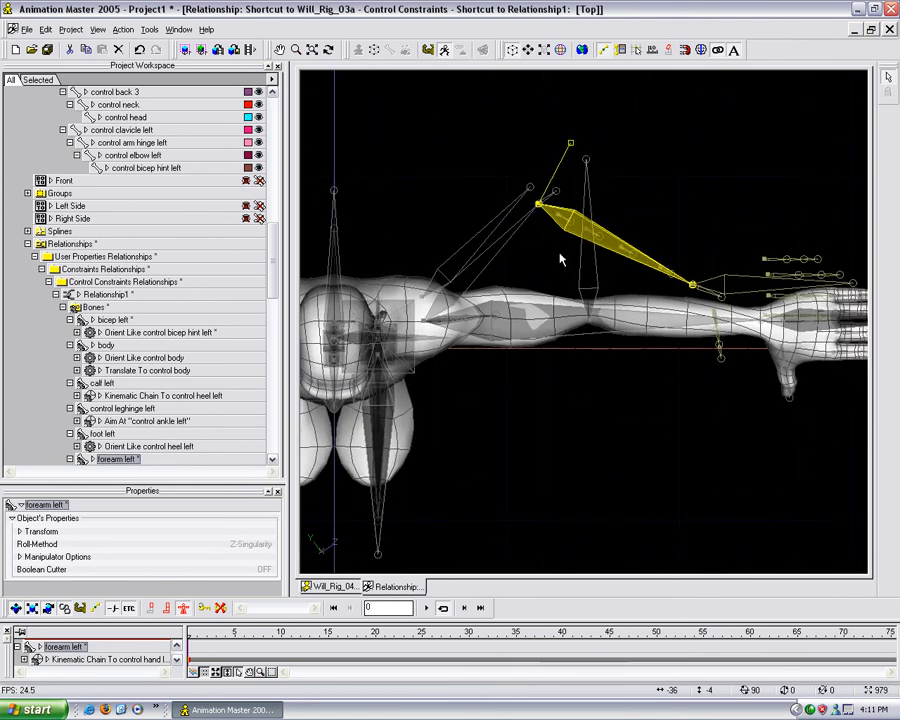
{"action": "middle_click_drag", "start_coordinate": [556, 334], "coordinate": [541, 384]}
{"action": "scroll", "coordinate": [541, 384], "scroll_direction": "up", "scroll_amount": 3}
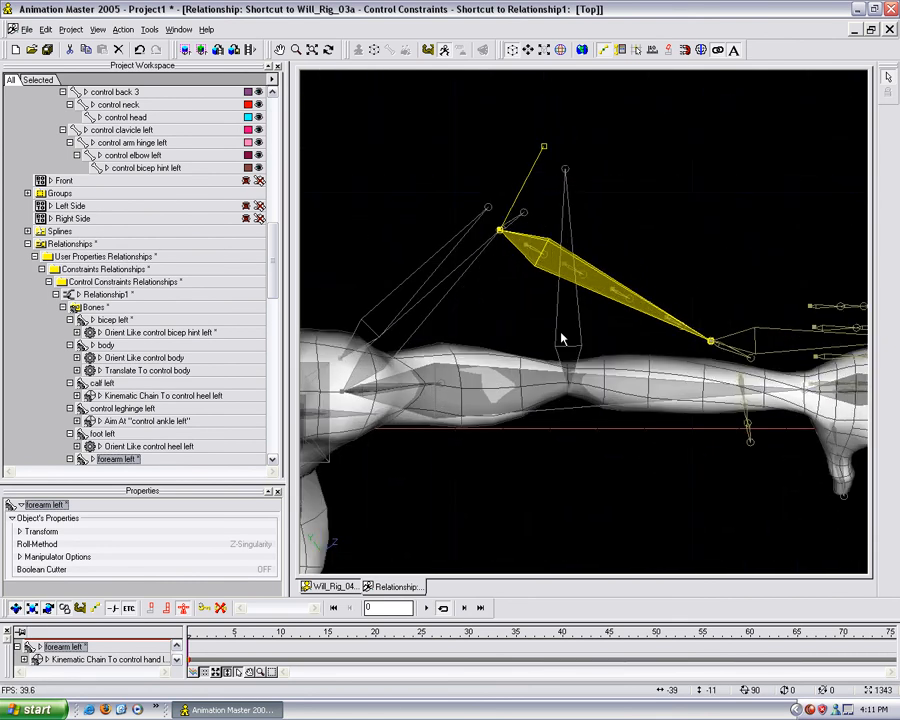
{"action": "left_click", "coordinate": [428, 340]}
{"action": "left_click", "coordinate": [519, 246]}
In the Will_Rig_04 model, turn on Attached to parent for the forearm left bone.
{"action": "left_click", "coordinate": [340, 587]}
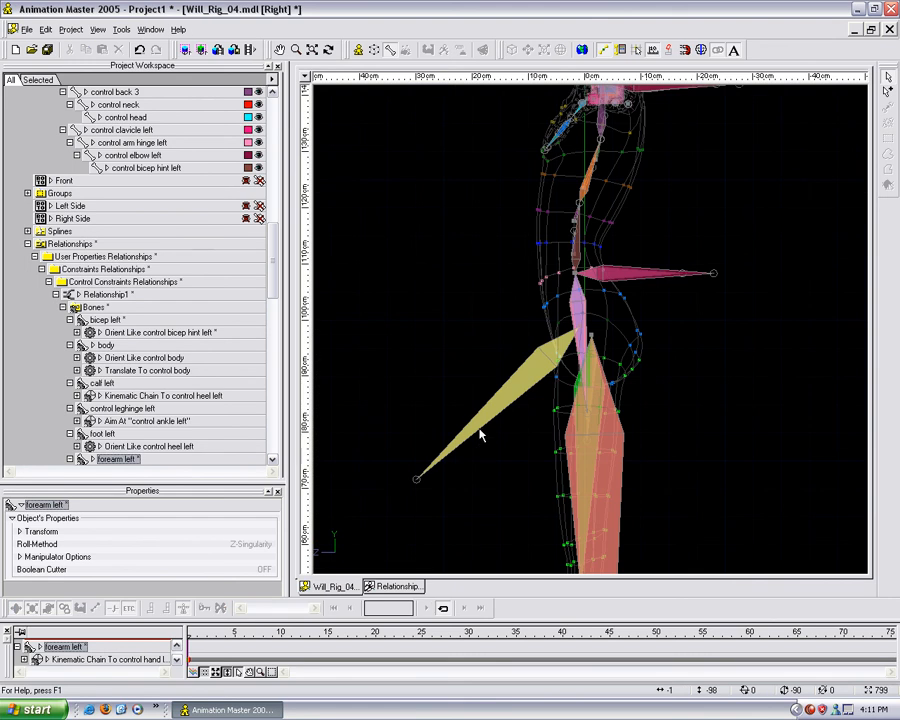
{"action": "key", "text": "5"}
{"action": "middle_click_drag", "start_coordinate": [633, 405], "coordinate": [538, 434]}
{"action": "scroll", "coordinate": [538, 434], "scroll_direction": "up", "scroll_amount": 5}
{"action": "scroll", "coordinate": [558, 476], "scroll_direction": "up", "scroll_amount": 1}
{"action": "middle_click_drag", "start_coordinate": [558, 476], "coordinate": [571, 416]}
{"action": "left_click", "coordinate": [608, 318]}
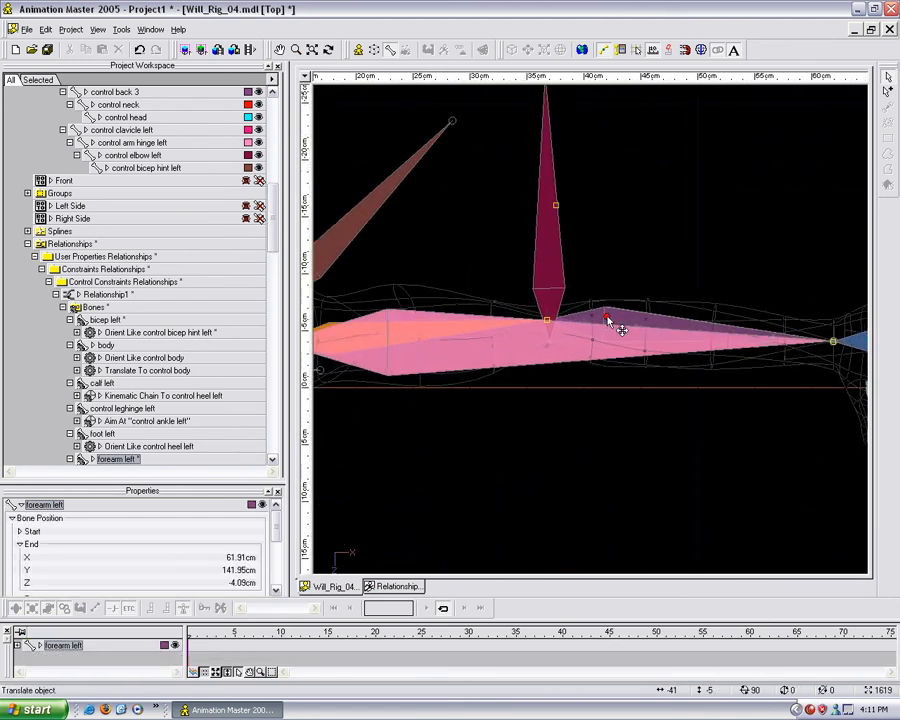
{"action": "left_click_drag", "start_coordinate": [272, 239], "coordinate": [282, 207]}
{"action": "mouse_move", "coordinate": [277, 525]}
{"action": "left_mouse_down"}
{"action": "mouse_move", "coordinate": [278, 580]}
{"action": "mouse_move", "coordinate": [277, 510]}
{"action": "mouse_move", "coordinate": [277, 528]}
{"action": "left_mouse_up"}
{"action": "left_click_drag", "start_coordinate": [148, 267], "coordinate": [149, 245]}
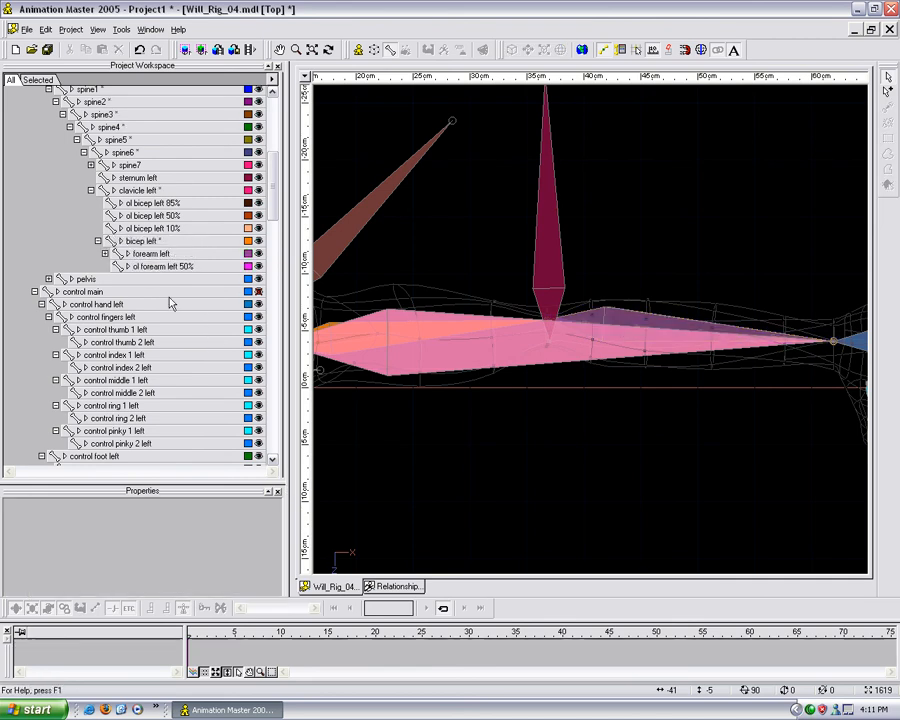
{"action": "left_click", "coordinate": [152, 254]}
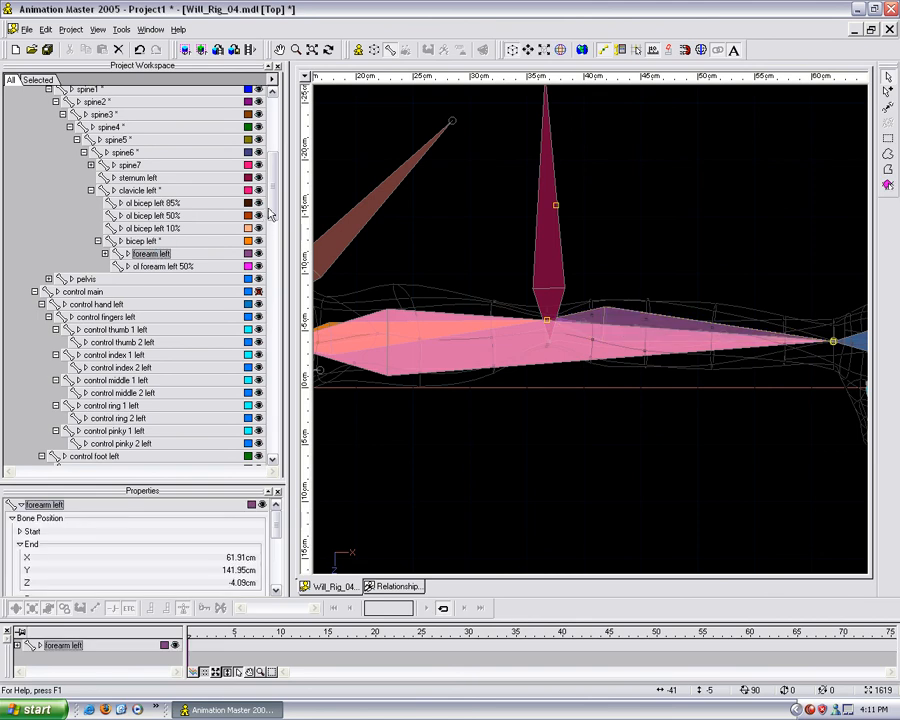
{"action": "left_click_drag", "start_coordinate": [277, 512], "coordinate": [271, 575]}
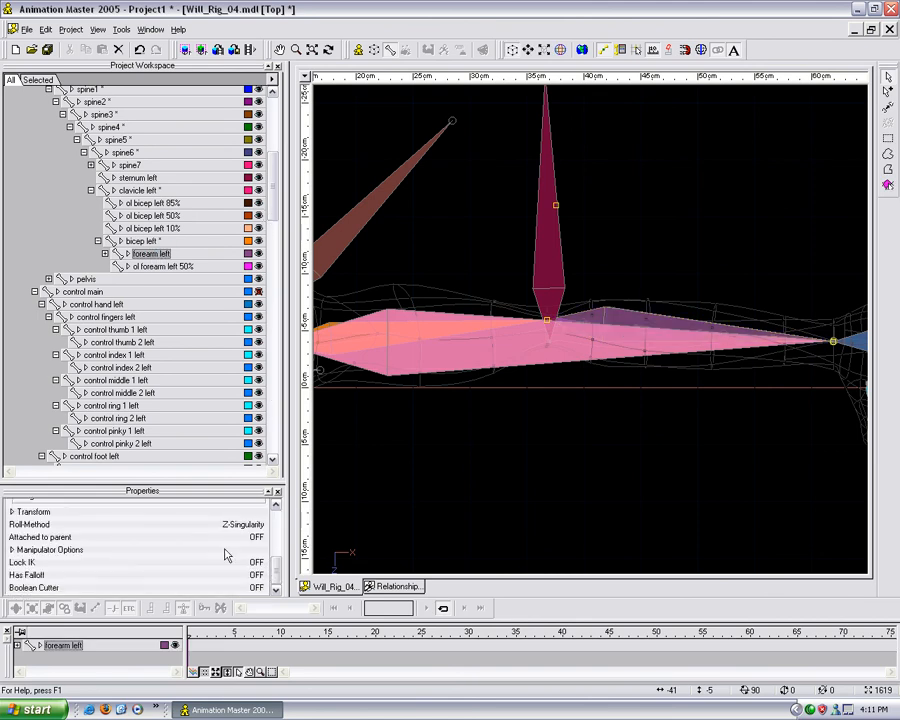
{"action": "left_click", "coordinate": [257, 537]}
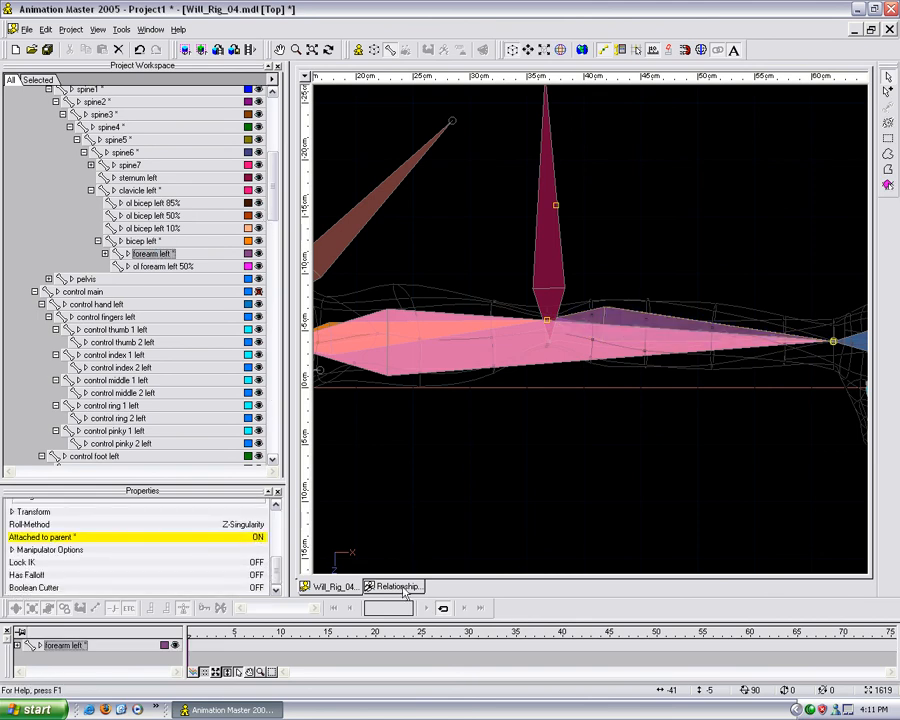
Return to the Control Constraints relationship and check the left arm from the top and front views.
{"action": "left_click", "coordinate": [403, 588]}
{"action": "left_click_drag", "start_coordinate": [633, 470], "coordinate": [591, 268]}
{"action": "scroll", "coordinate": [724, 328], "scroll_direction": "down", "scroll_amount": 2}
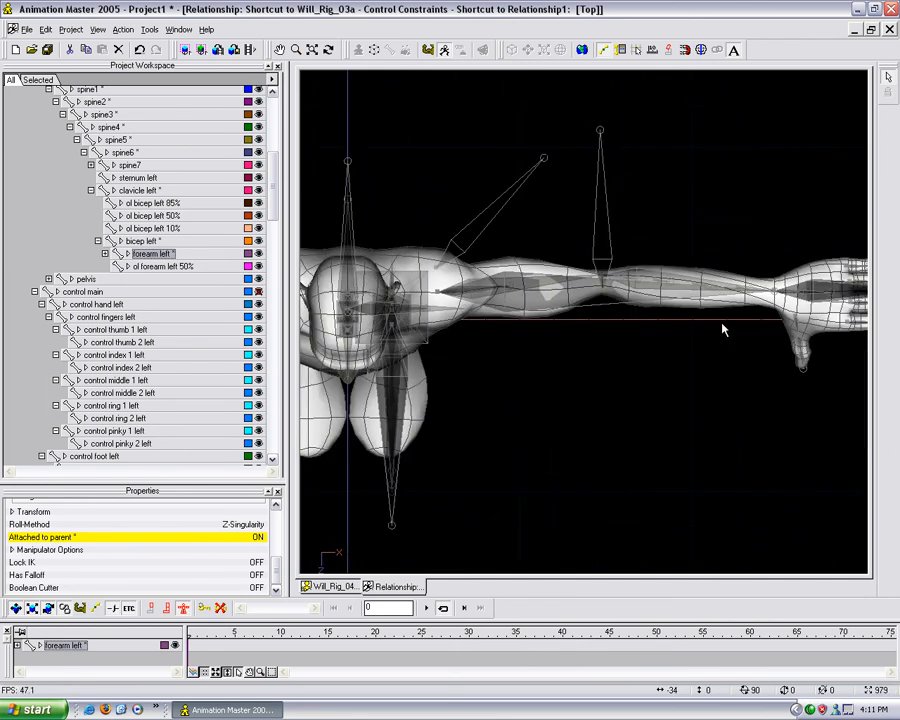
{"action": "key", "text": "t"}
{"action": "left_click_drag", "start_coordinate": [645, 328], "coordinate": [636, 296]}
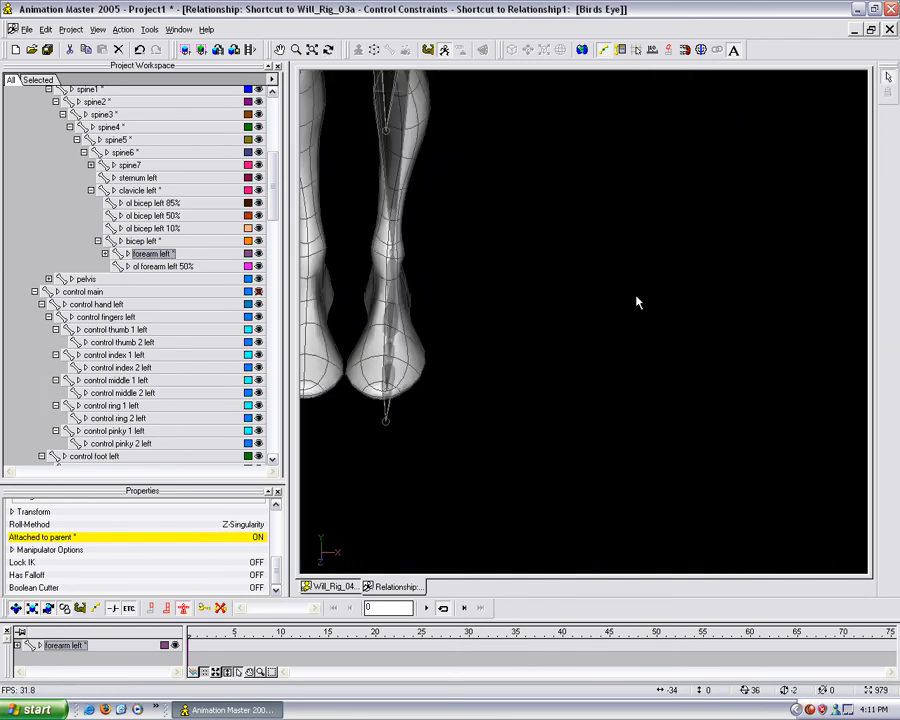
{"action": "key", "text": "2"}
{"action": "scroll", "coordinate": [709, 323], "scroll_direction": "up", "scroll_amount": 5}
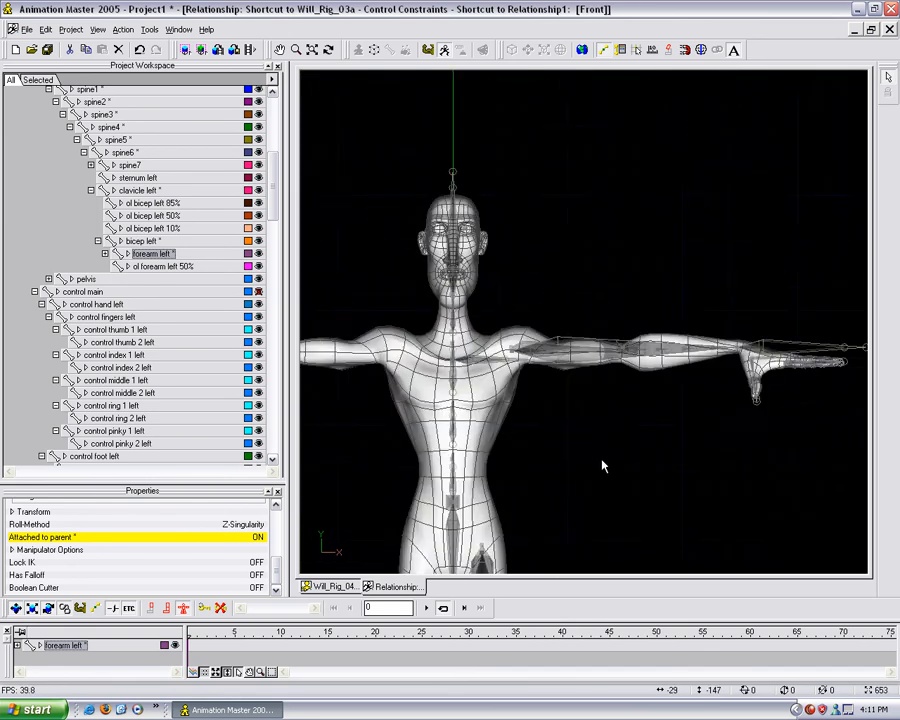
{"action": "scroll", "coordinate": [680, 450], "scroll_direction": "down", "scroll_amount": 3}
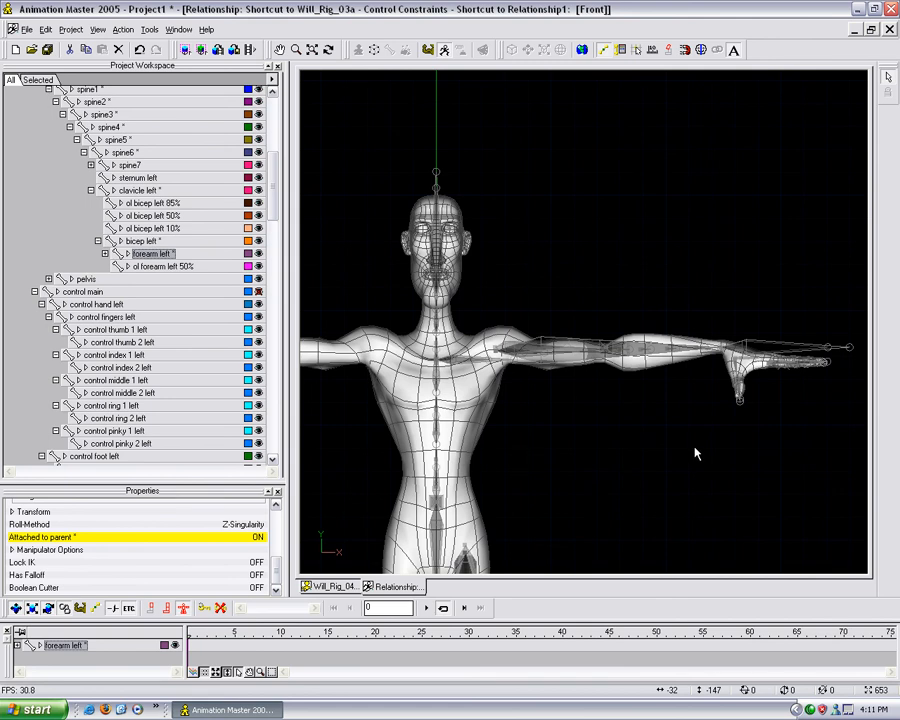
Add an Aim At constraint to the control arm hinge left bone with control hand left as its target.
{"action": "key", "text": "5"}
{"action": "middle_click_drag", "start_coordinate": [680, 345], "coordinate": [600, 390]}
{"action": "left_click", "coordinate": [522, 337]}
{"action": "left_click", "coordinate": [513, 347]}
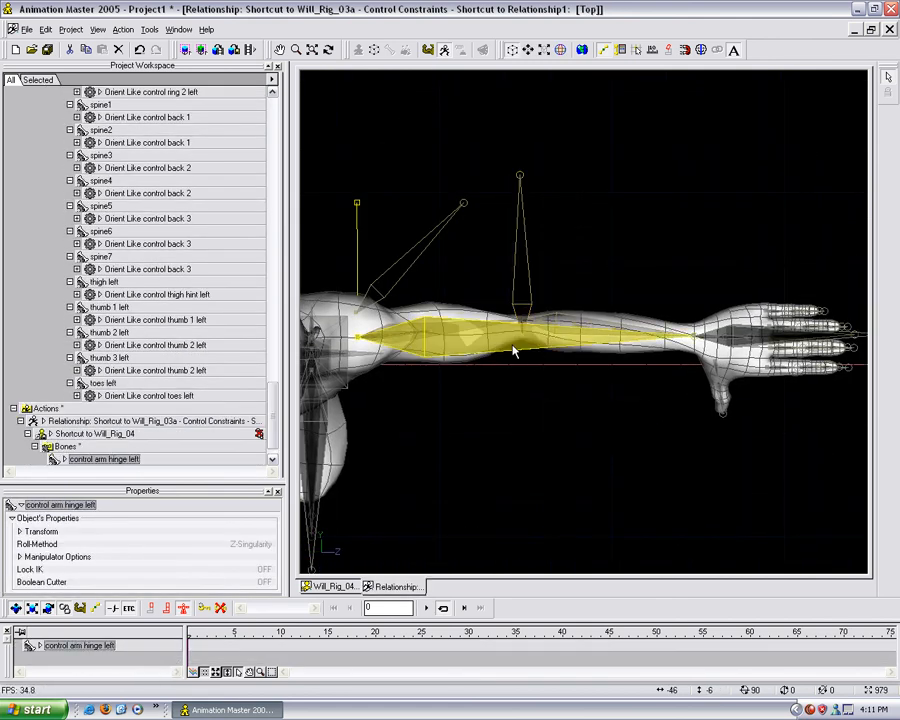
{"action": "right_click", "coordinate": [513, 349]}
{"action": "mouse_move", "coordinate": [567, 411]}
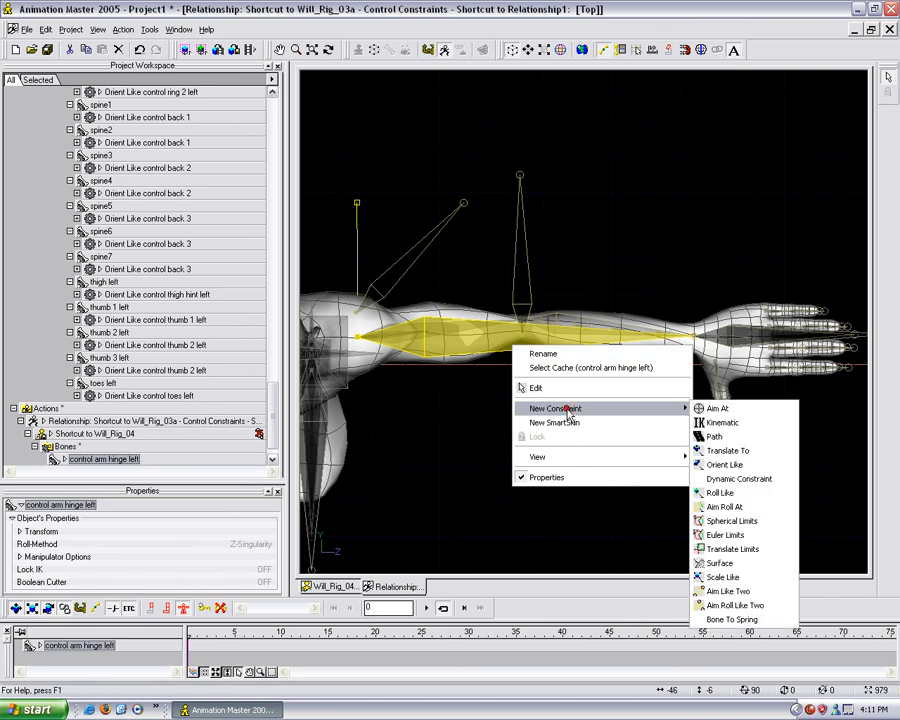
{"action": "left_click", "coordinate": [732, 410]}
{"action": "middle_click_drag", "start_coordinate": [773, 398], "coordinate": [611, 422]}
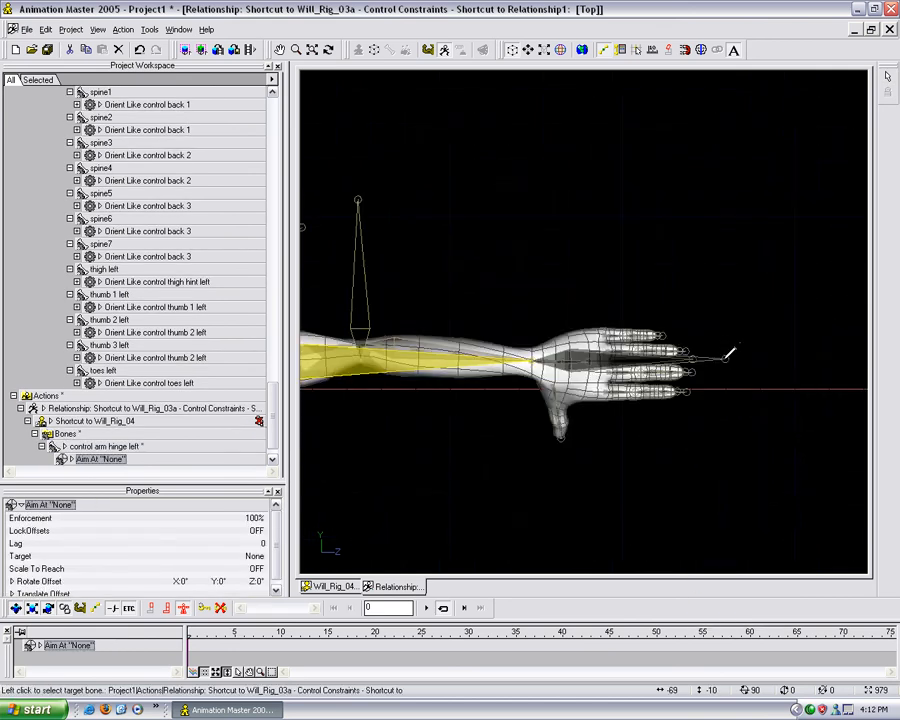
{"action": "left_click", "coordinate": [726, 356]}
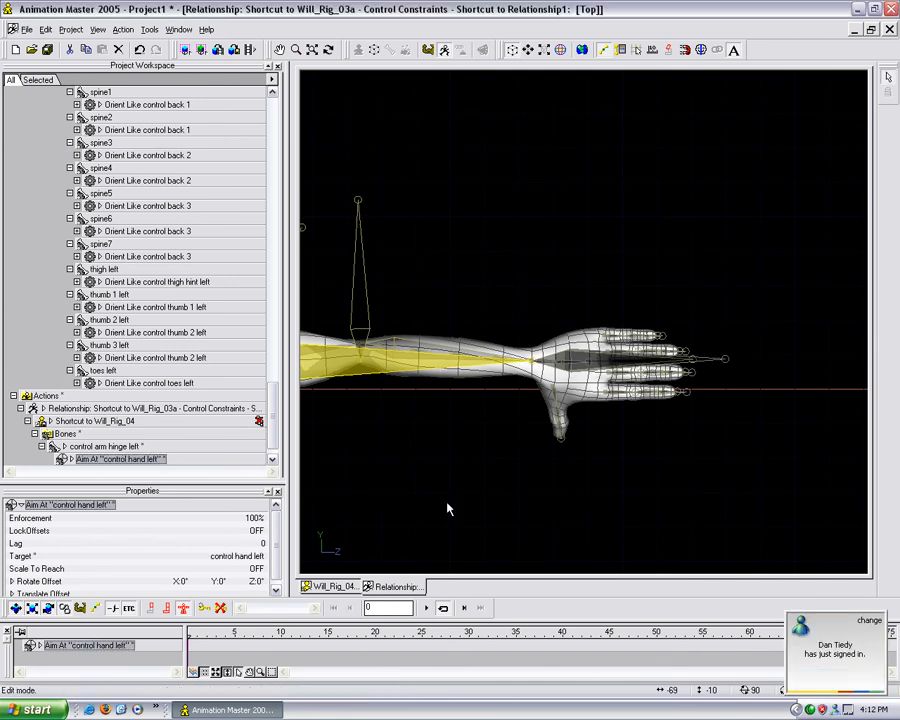
Turn on Scale To Reach and Z Axis Only for the arm hinge's Aim At constraint.
{"action": "left_click", "coordinate": [190, 568]}
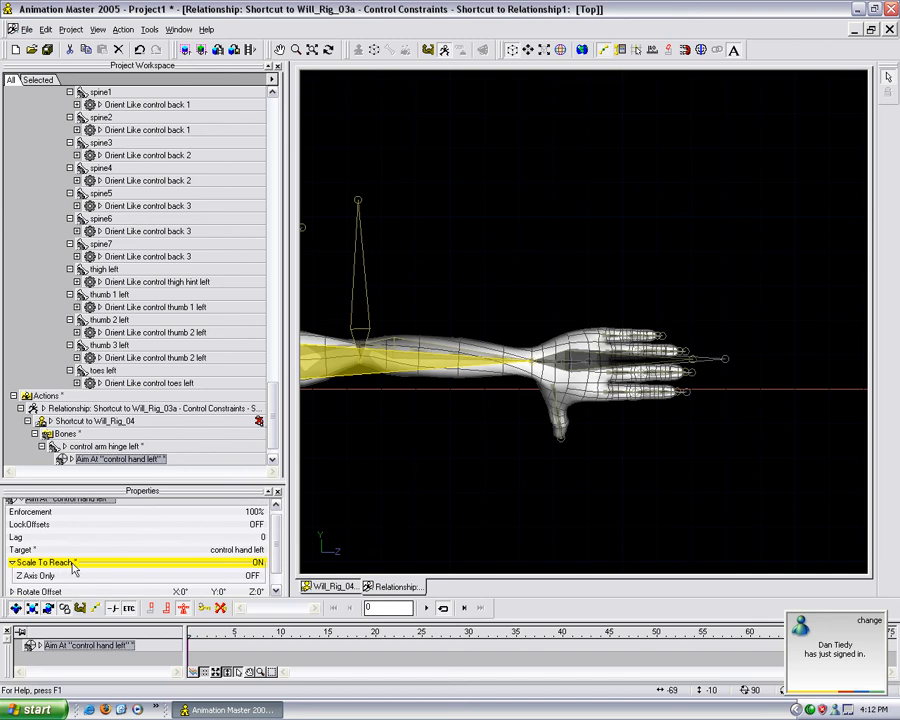
{"action": "left_click", "coordinate": [263, 577]}
{"action": "left_click", "coordinate": [483, 431]}
Add an Orient Like constraint to the clavicle left bone with control clavicle left as its target.
{"action": "middle_click_drag", "start_coordinate": [393, 438], "coordinate": [618, 430]}
{"action": "scroll", "coordinate": [610, 431], "scroll_direction": "down", "scroll_amount": 5}
{"action": "scroll", "coordinate": [618, 430], "scroll_direction": "up", "scroll_amount": 3}
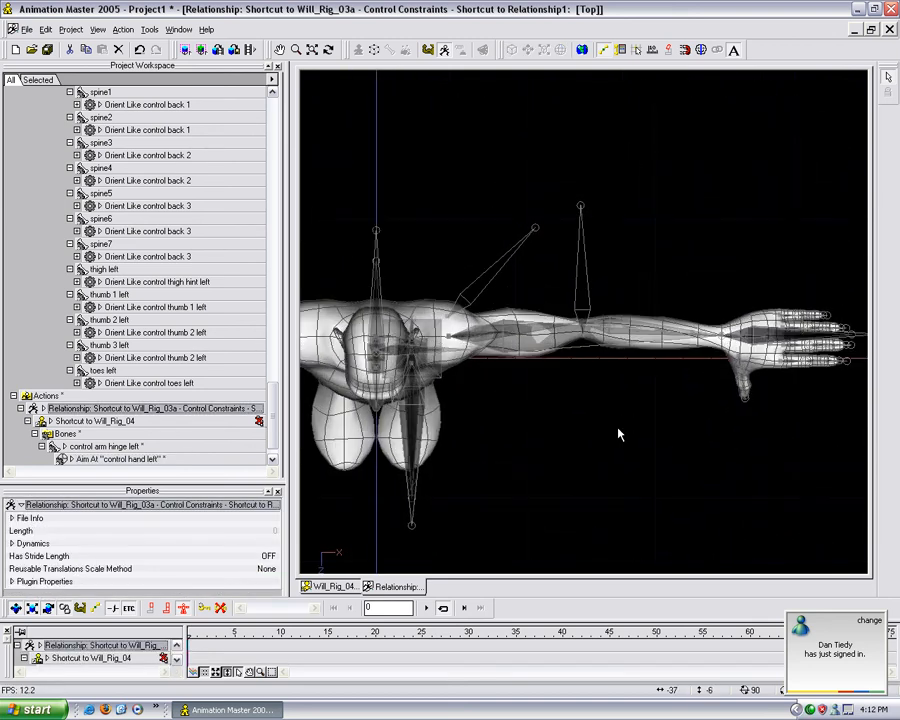
{"action": "middle_click_drag", "start_coordinate": [495, 436], "coordinate": [663, 435]}
{"action": "scroll", "coordinate": [664, 434], "scroll_direction": "up", "scroll_amount": 3}
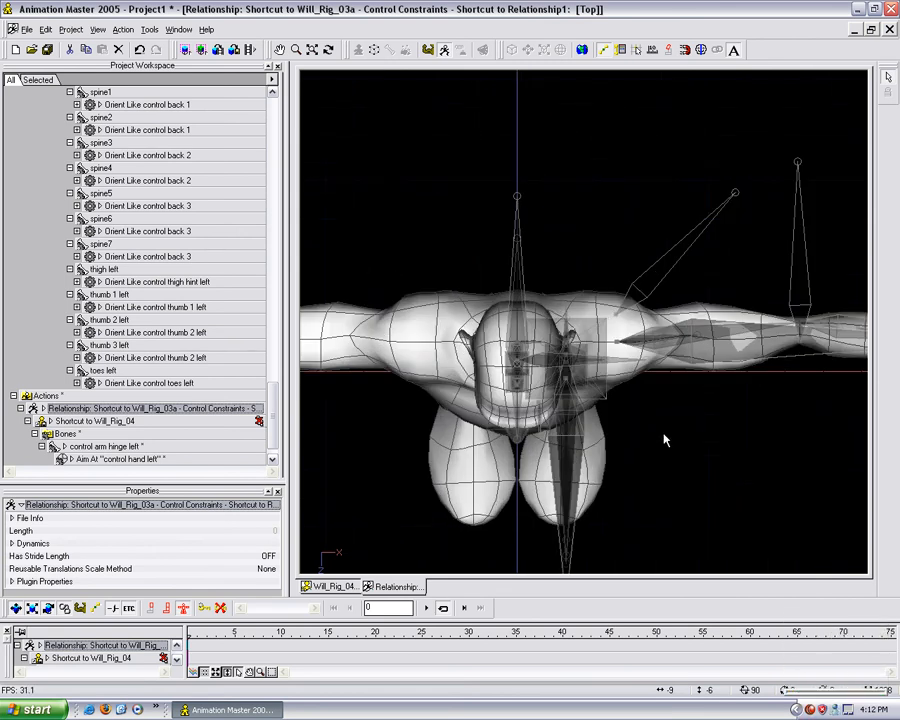
{"action": "key", "text": "1"}
{"action": "scroll", "coordinate": [545, 430], "scroll_direction": "up", "scroll_amount": 3}
{"action": "middle_click_drag", "start_coordinate": [520, 438], "coordinate": [595, 420]}
{"action": "scroll", "coordinate": [663, 396], "scroll_direction": "up", "scroll_amount": 3}
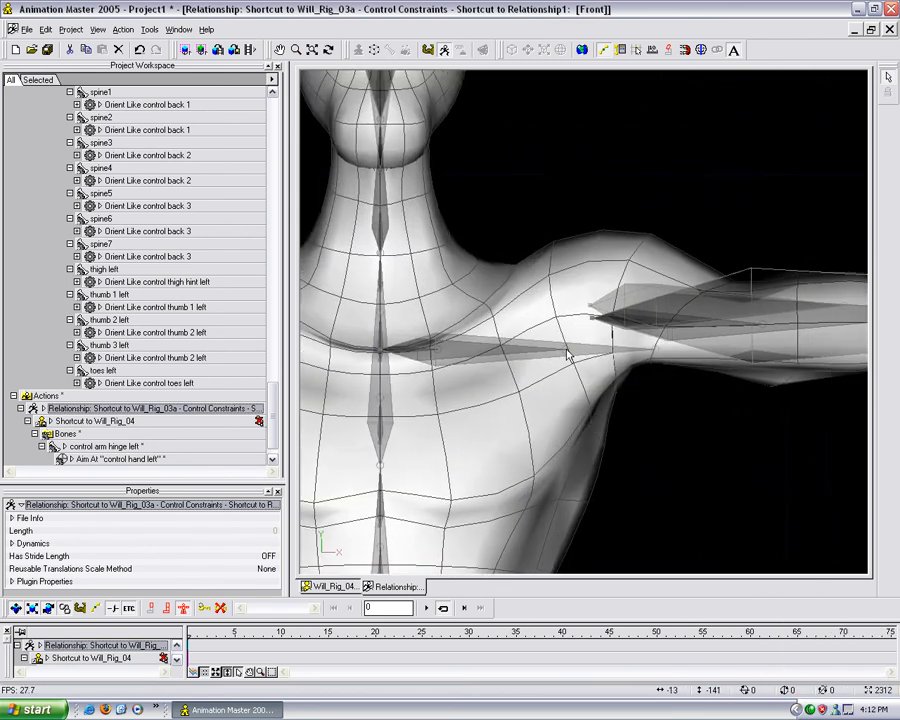
{"action": "left_click", "coordinate": [567, 354]}
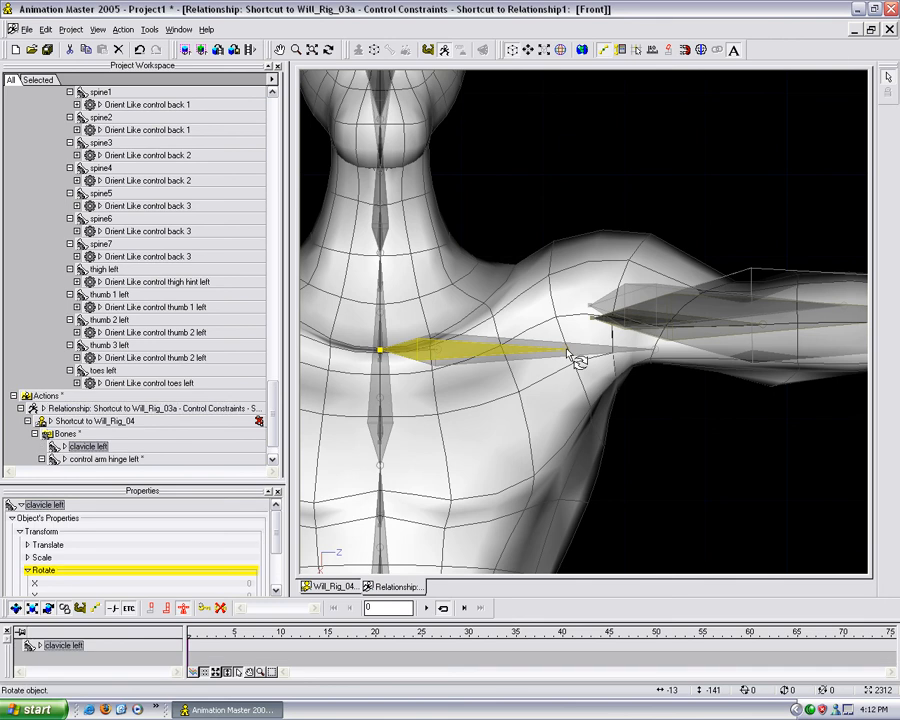
{"action": "right_click", "coordinate": [567, 352]}
{"action": "left_click", "coordinate": [705, 412]}
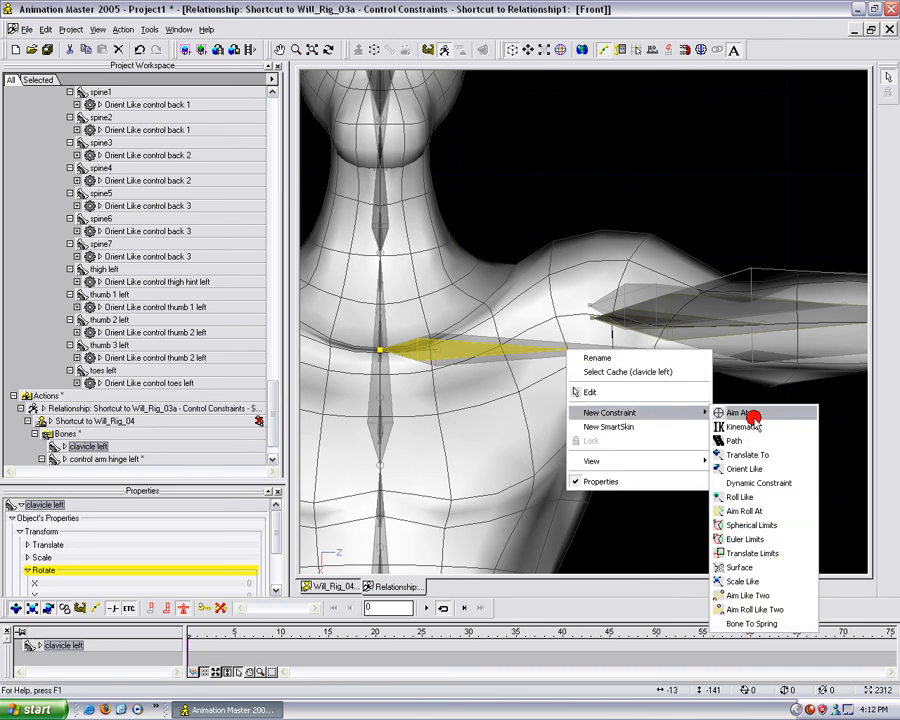
{"action": "left_click", "coordinate": [752, 470]}
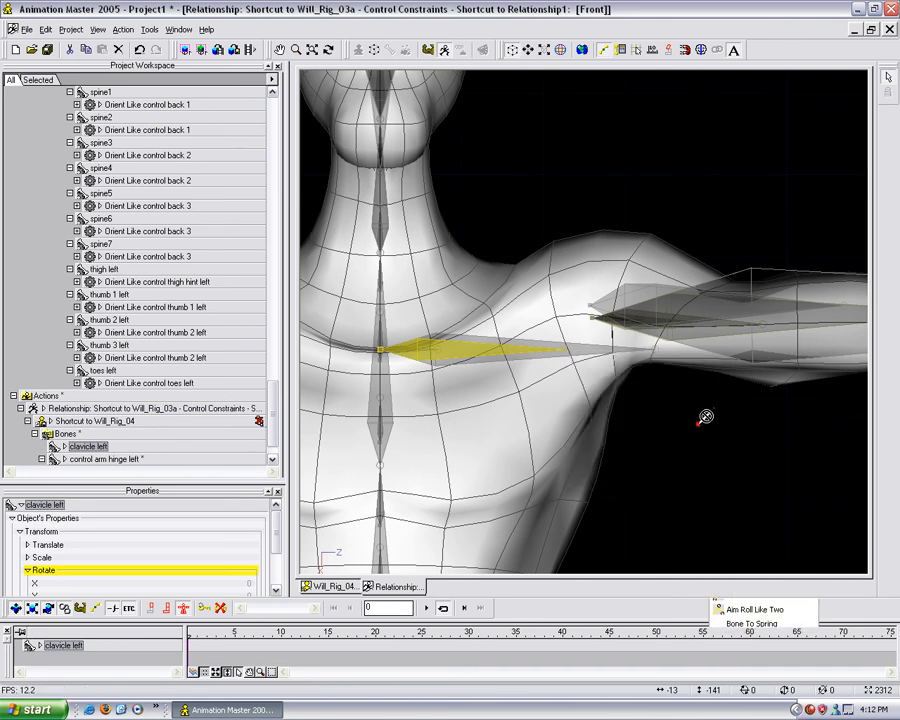
{"action": "left_click", "coordinate": [589, 350]}
{"action": "scroll", "coordinate": [588, 356], "scroll_direction": "down", "scroll_amount": 3}
{"action": "scroll", "coordinate": [589, 356], "scroll_direction": "down", "scroll_amount": 5}
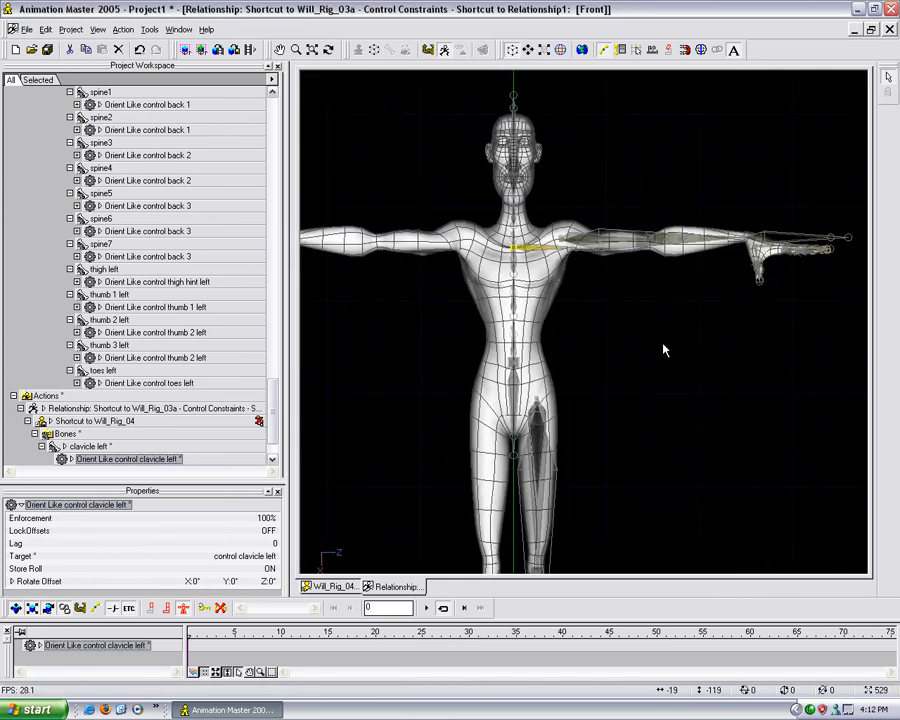
Close the relationship and create a new test action for the Will_Rig_04 model, seen from the right side.
{"action": "scroll", "coordinate": [663, 364], "scroll_direction": "down", "scroll_amount": 3}
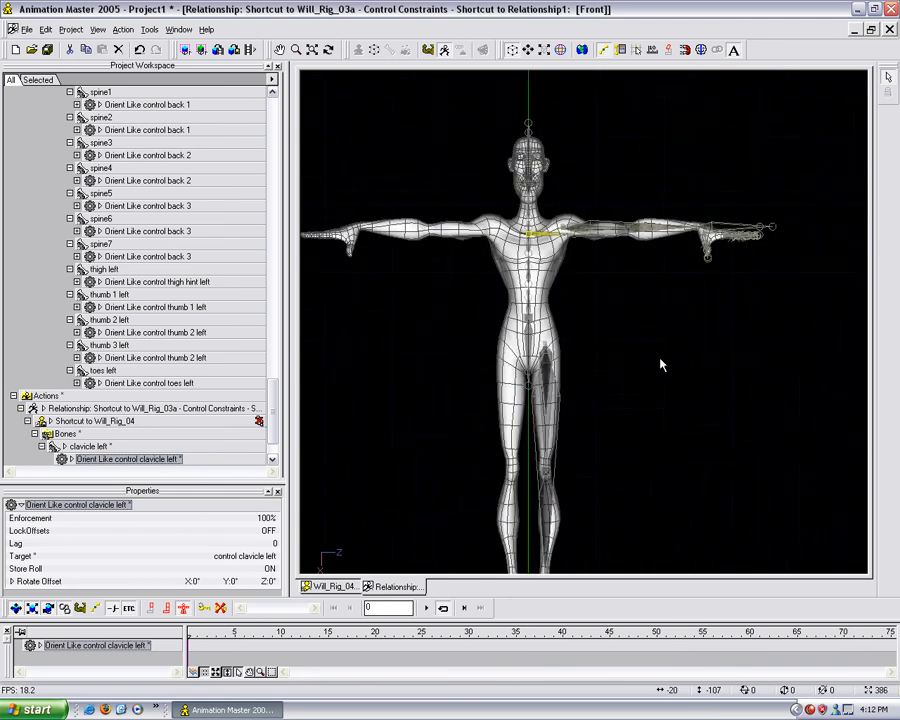
{"action": "key", "text": "t"}
{"action": "left_click_drag", "start_coordinate": [659, 361], "coordinate": [624, 365]}
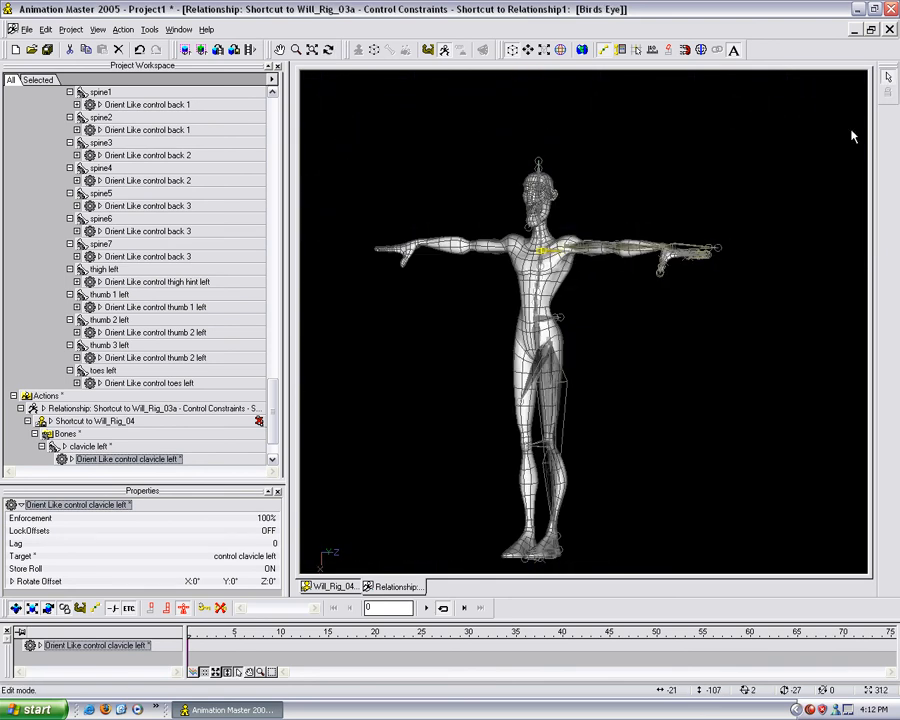
{"action": "left_click", "coordinate": [888, 31]}
{"action": "right_click", "coordinate": [50, 447]}
{"action": "left_click", "coordinate": [61, 458]}
{"action": "key", "text": "4"}
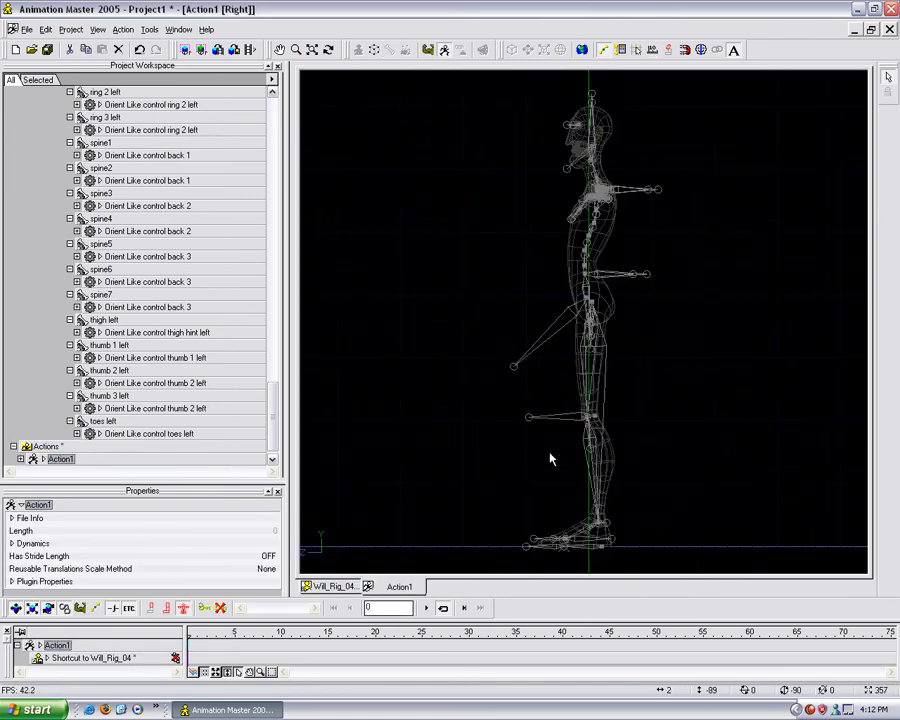
Test the leg bend by moving the control foot left bone up and forward, and undo the move.
{"action": "left_click", "coordinate": [601, 550]}
{"action": "left_click_drag", "start_coordinate": [607, 553], "coordinate": [497, 472]}
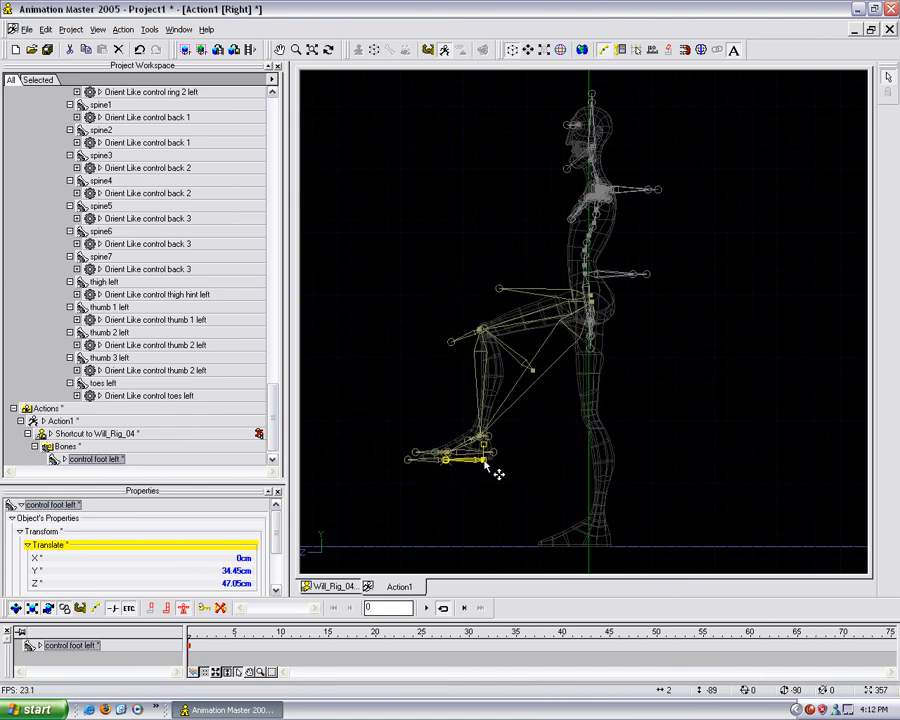
{"action": "key", "text": "ctrl+z"}
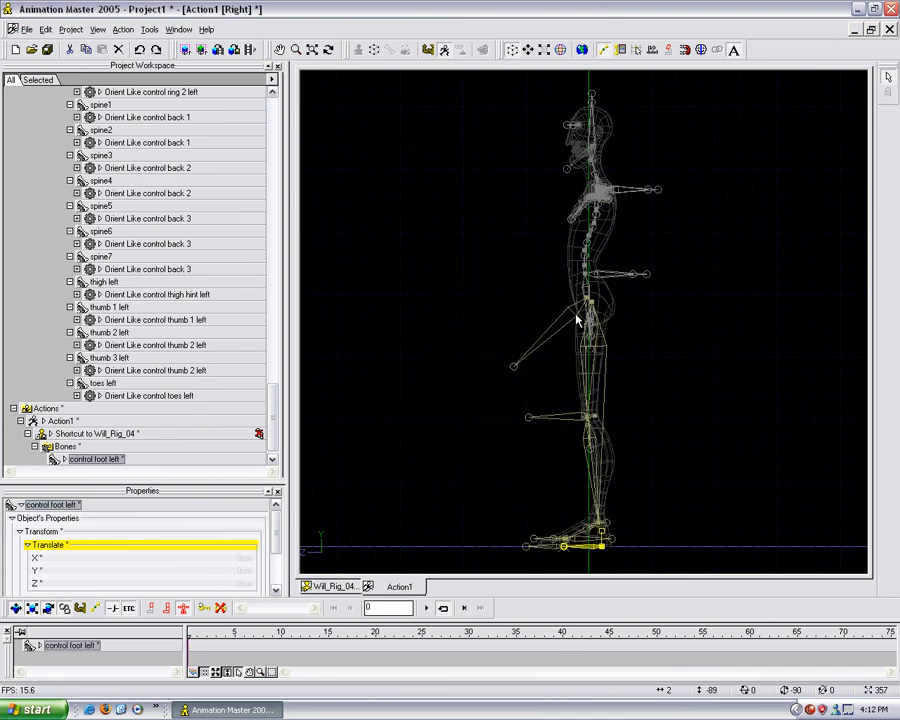
Move the control body bone down to test the pose and check how the left arm and leg follow.
{"action": "scroll", "coordinate": [577, 319], "scroll_direction": "up", "scroll_amount": 2}
{"action": "left_click", "coordinate": [665, 251]}
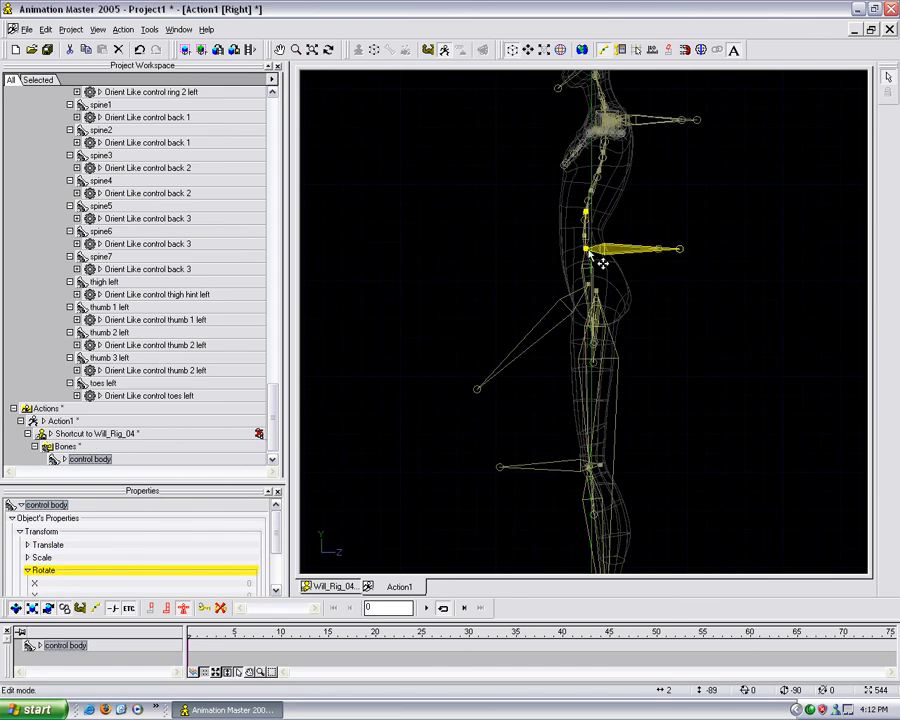
{"action": "left_click_drag", "start_coordinate": [598, 262], "coordinate": [675, 398]}
{"action": "left_click_drag", "start_coordinate": [548, 295], "coordinate": [616, 216]}
{"action": "scroll", "coordinate": [572, 360], "scroll_direction": "down", "scroll_amount": 2}
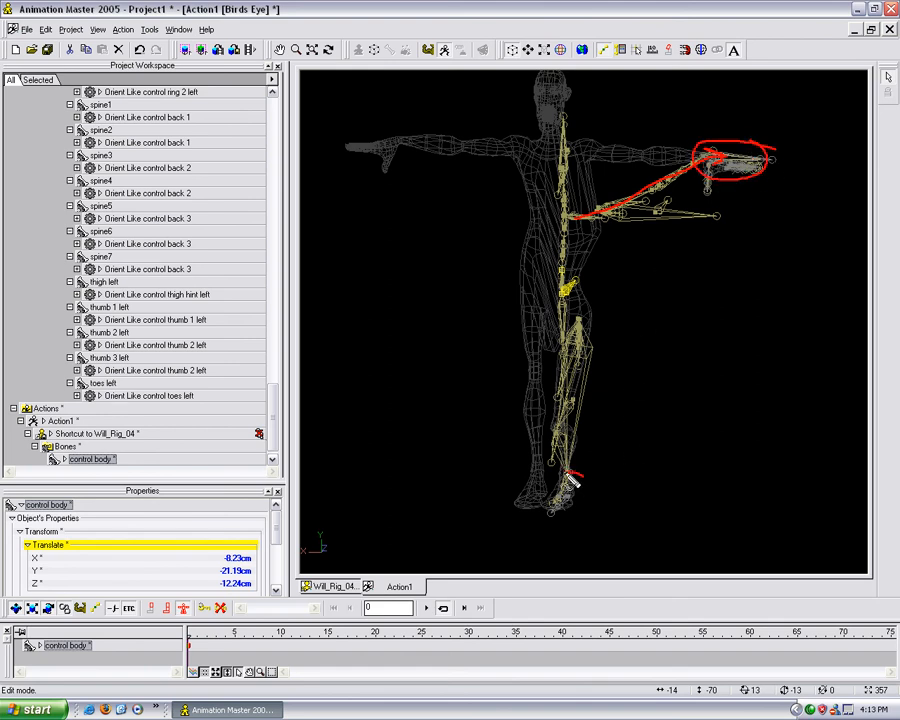
{"action": "key", "text": "Escape"}
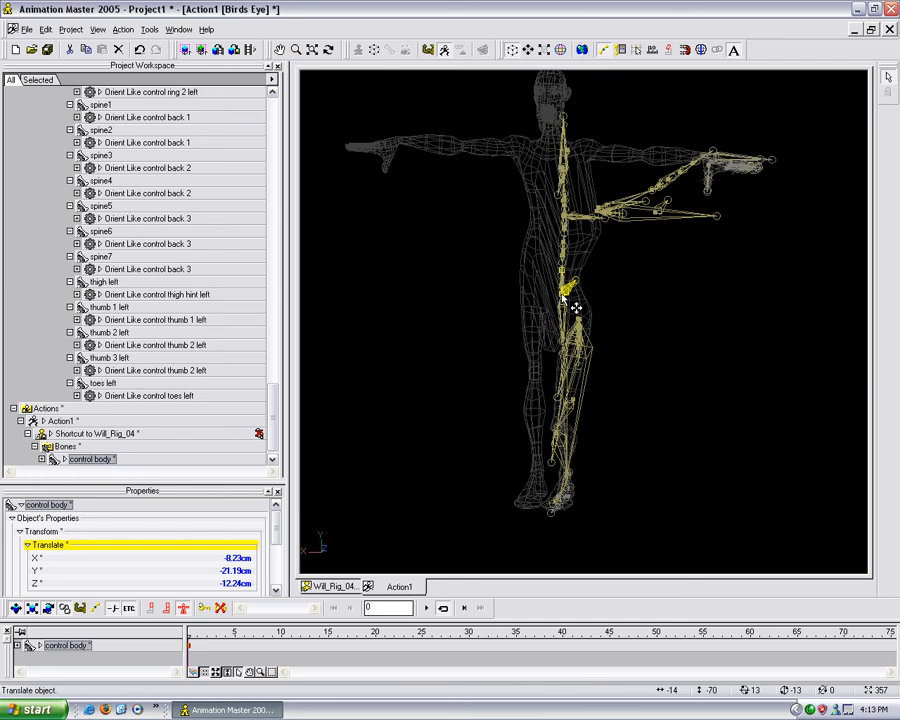
{"action": "left_click_drag", "start_coordinate": [561, 292], "coordinate": [535, 280]}
Inspect the control arm hinge left bone and look through the Control Constraints list for its Aim At constraint.
{"action": "scroll", "coordinate": [609, 261], "scroll_direction": "up", "scroll_amount": 2}
{"action": "middle_click_drag", "start_coordinate": [634, 240], "coordinate": [629, 317]}
{"action": "scroll", "coordinate": [665, 276], "scroll_direction": "up", "scroll_amount": 3}
{"action": "scroll", "coordinate": [630, 300], "scroll_direction": "up", "scroll_amount": 2}
{"action": "left_click", "coordinate": [663, 282]}
{"action": "scroll", "coordinate": [663, 286], "scroll_direction": "down", "scroll_amount": 2}
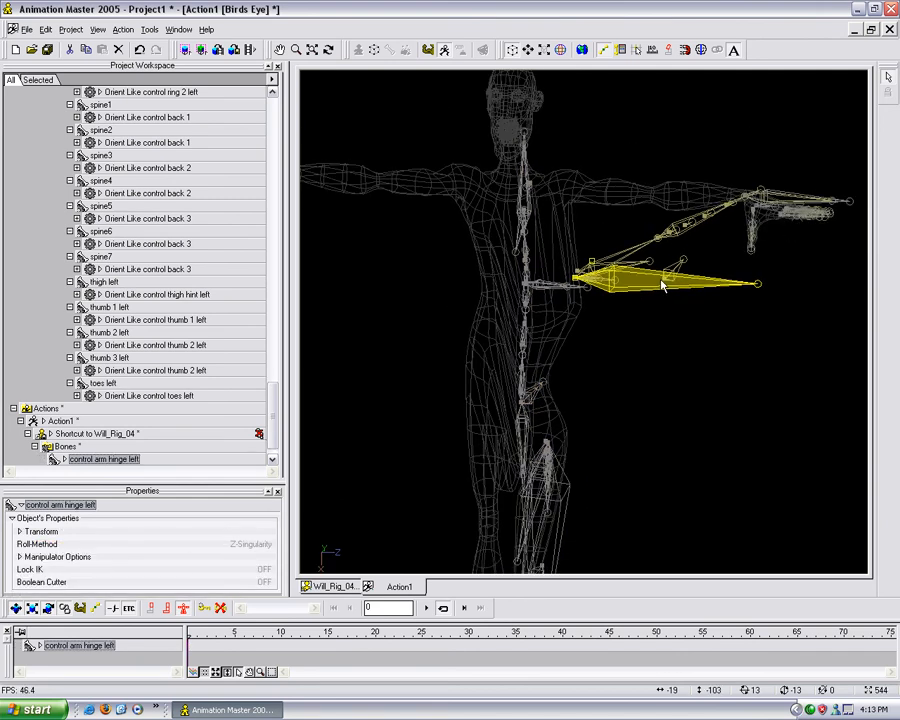
{"action": "mouse_move", "coordinate": [648, 340]}
{"action": "left_mouse_down"}
{"action": "mouse_move", "coordinate": [599, 459]}
{"action": "mouse_move", "coordinate": [643, 370]}
{"action": "mouse_move", "coordinate": [663, 358]}
{"action": "mouse_move", "coordinate": [646, 326]}
{"action": "mouse_move", "coordinate": [671, 311]}
{"action": "mouse_move", "coordinate": [656, 326]}
{"action": "left_mouse_up"}
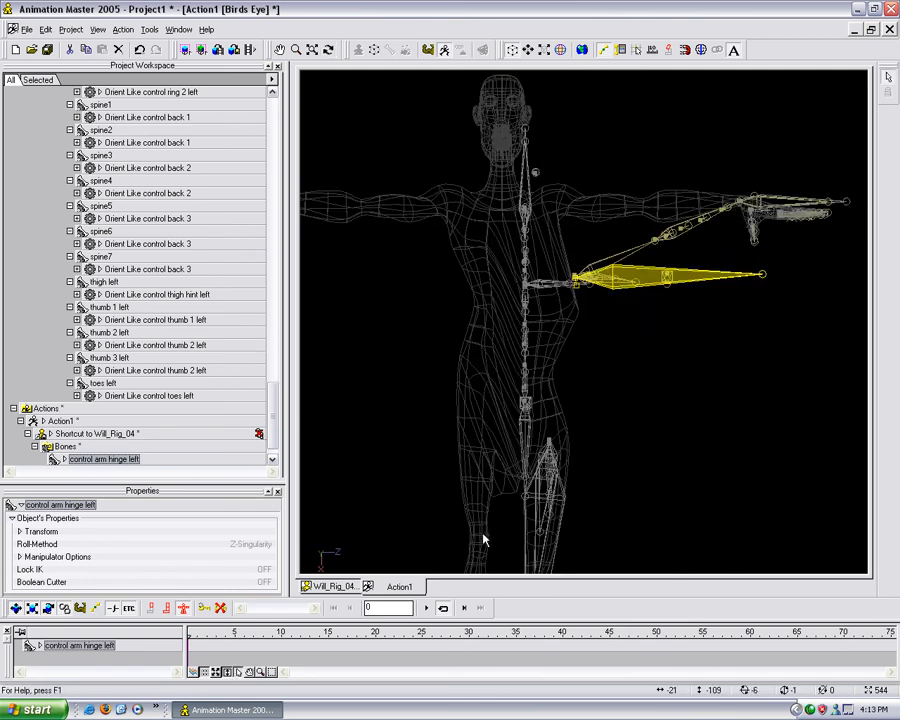
{"action": "left_click_drag", "start_coordinate": [277, 417], "coordinate": [281, 306]}
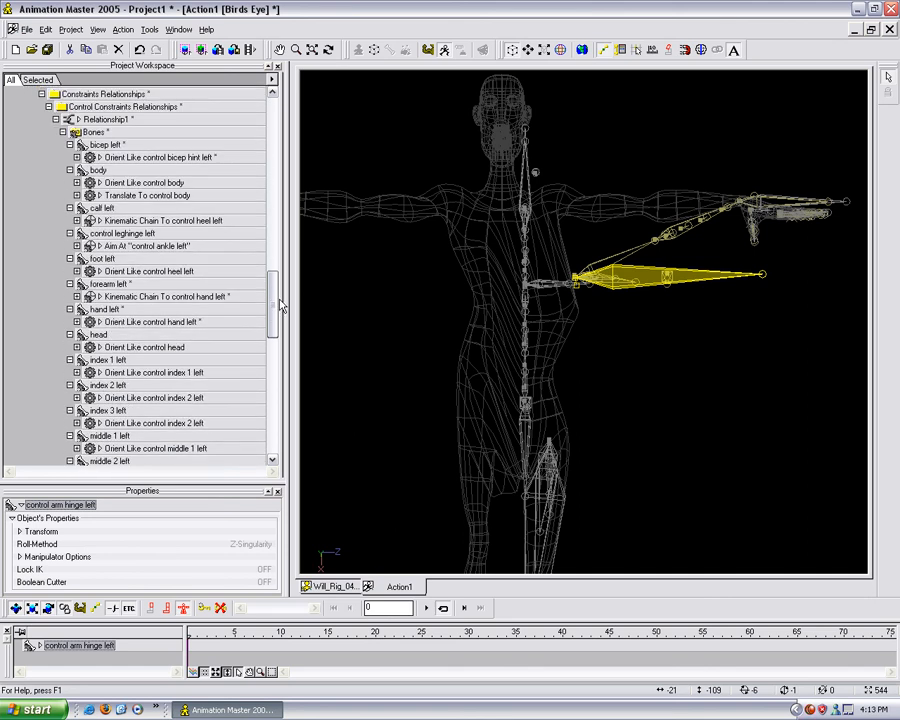
{"action": "left_click", "coordinate": [397, 302]}
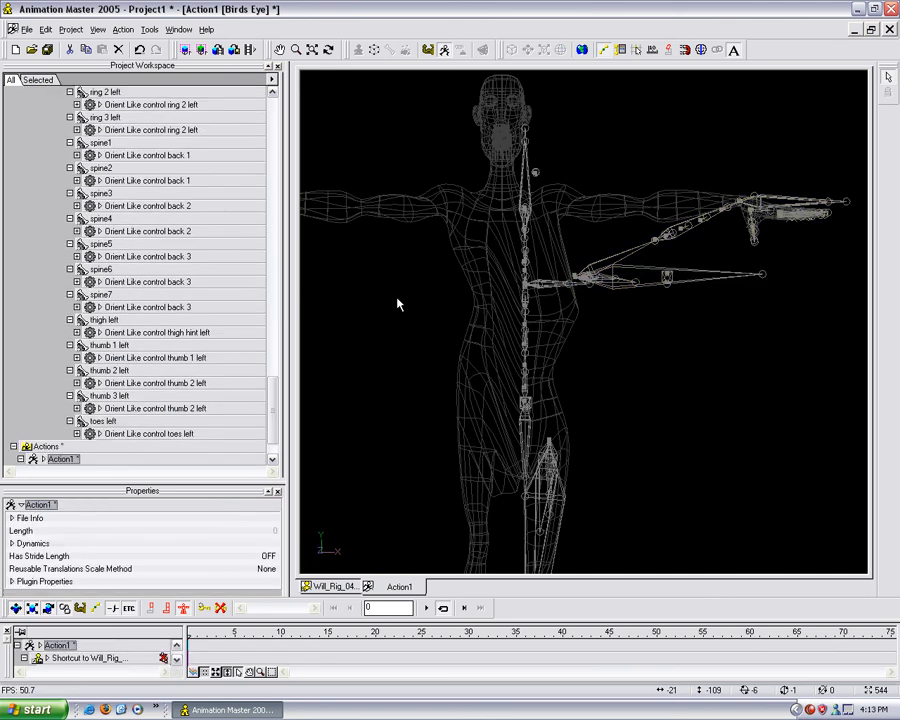
Close the test action and delete Action1 from the project.
{"action": "left_click", "coordinate": [888, 29]}
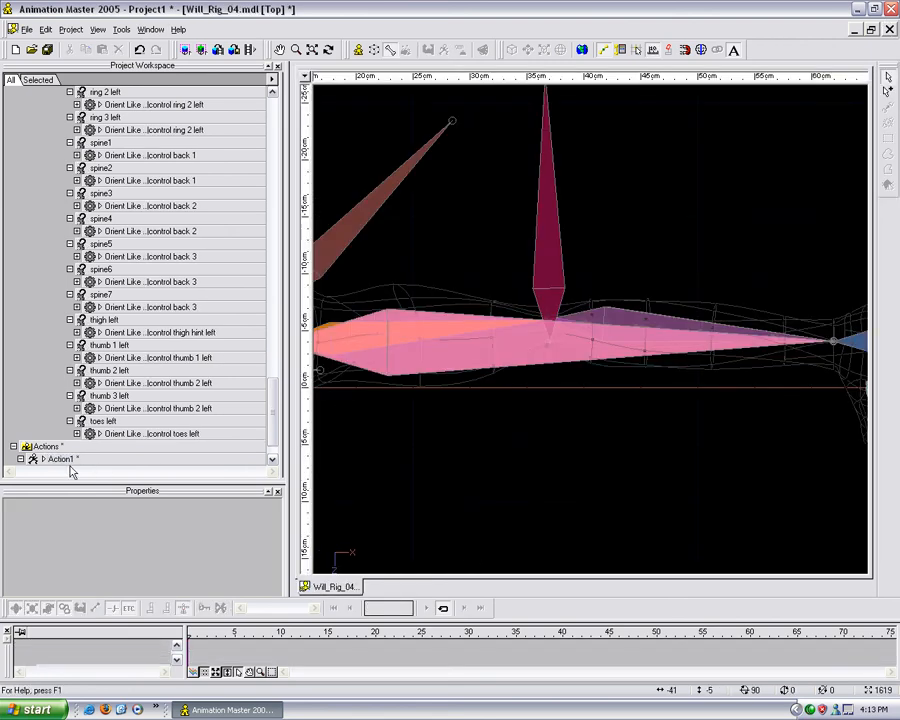
{"action": "left_click", "coordinate": [60, 460]}
{"action": "key", "text": "Delete"}
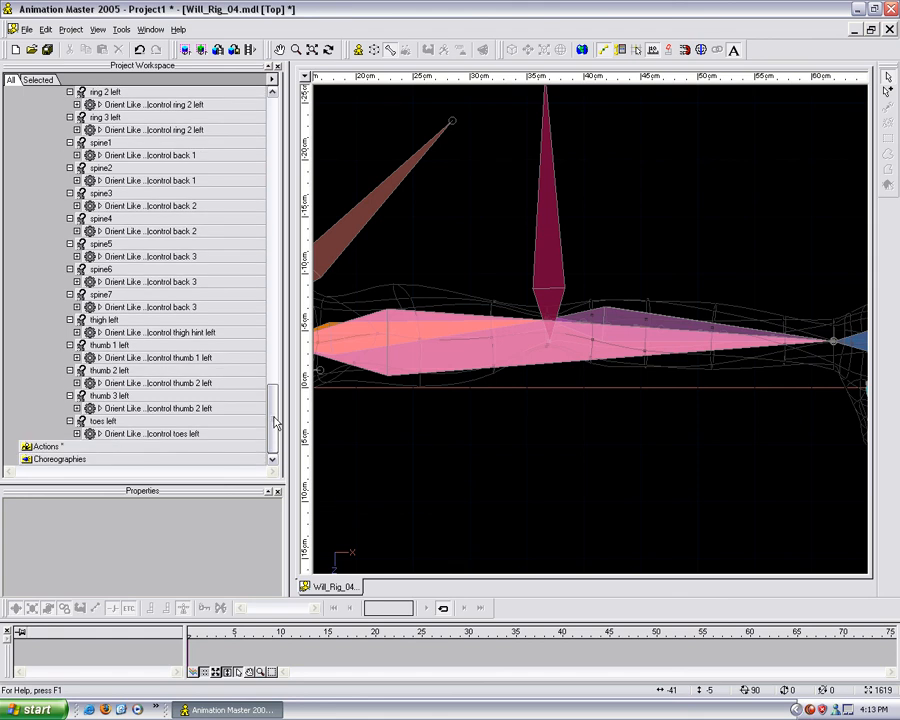
Reopen Relationship1 of Control Constraints on the Will_Rig_04 model in the top view.
{"action": "left_click_drag", "start_coordinate": [276, 422], "coordinate": [285, 283]}
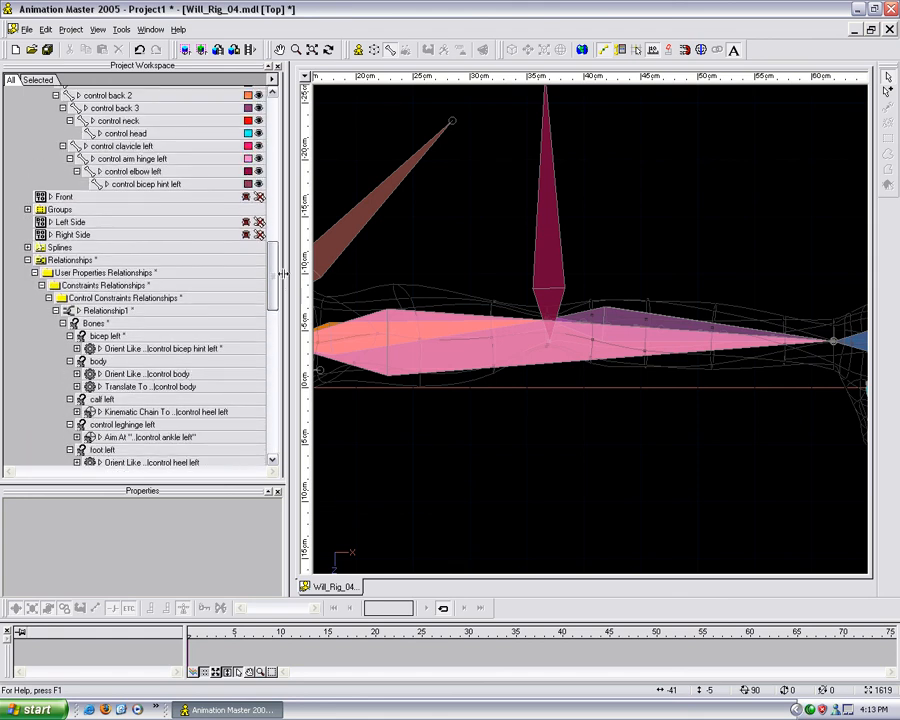
{"action": "double_click", "coordinate": [74, 315]}
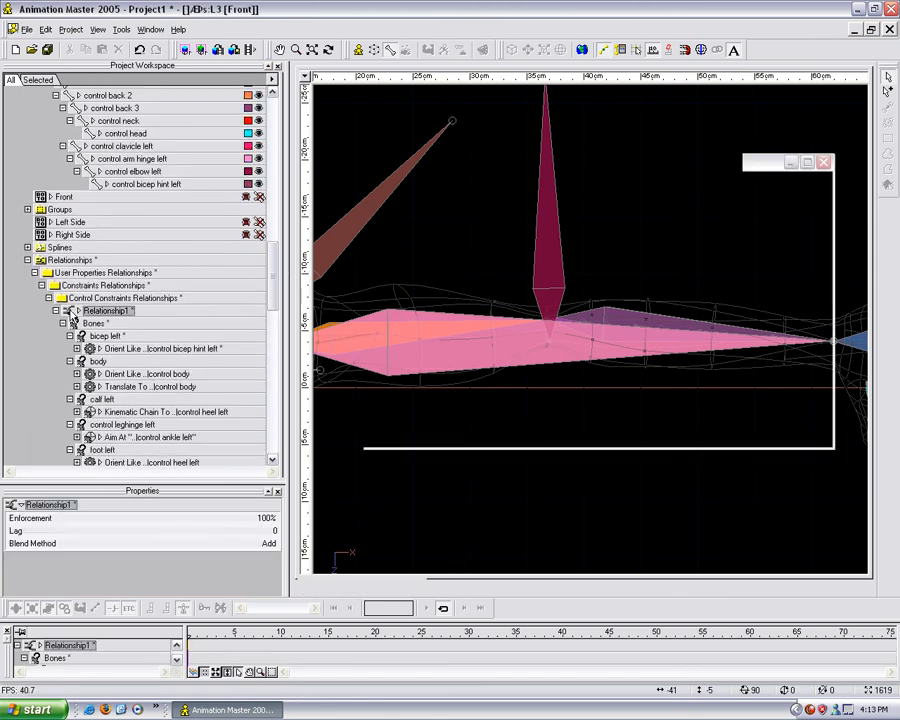
{"action": "key", "text": "5"}
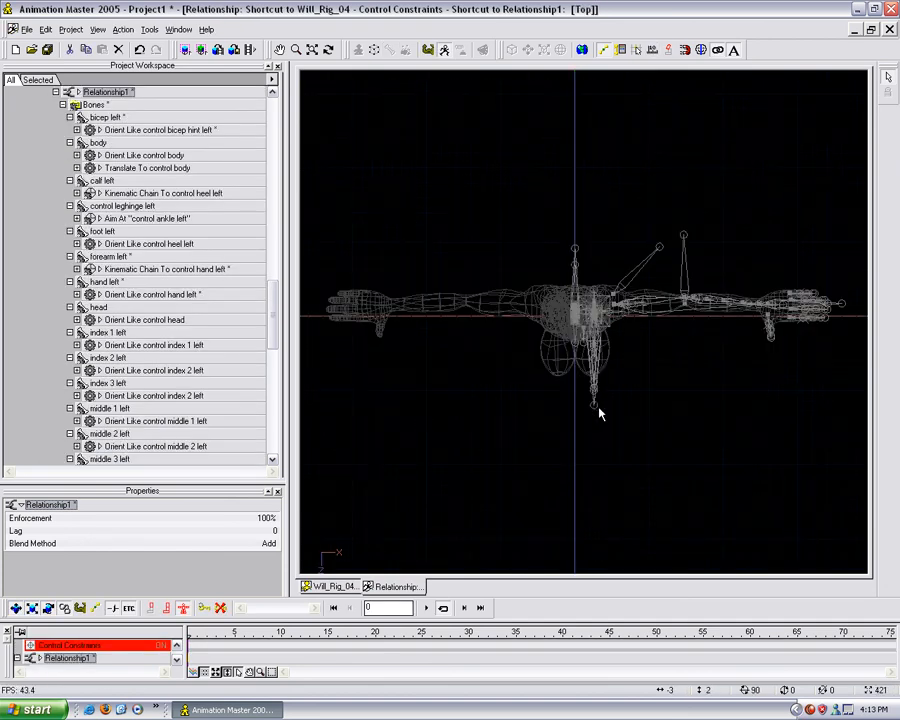
Add an Aim At constraint to the control arm hinge left bone targeting control hand left, with Scale To Reach on.
{"action": "left_click", "coordinate": [671, 313]}
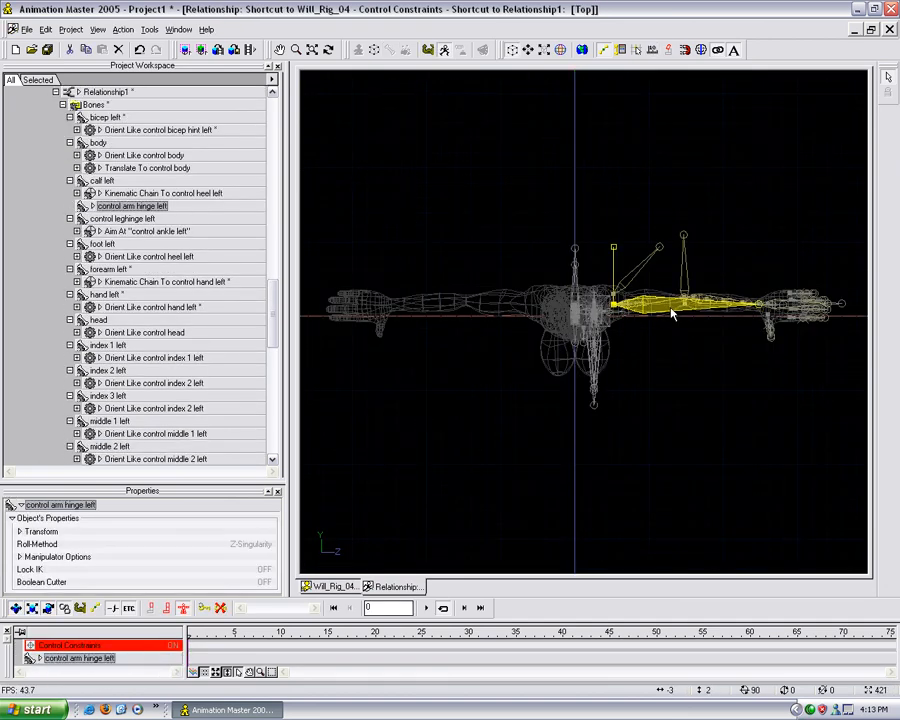
{"action": "right_click", "coordinate": [671, 313]}
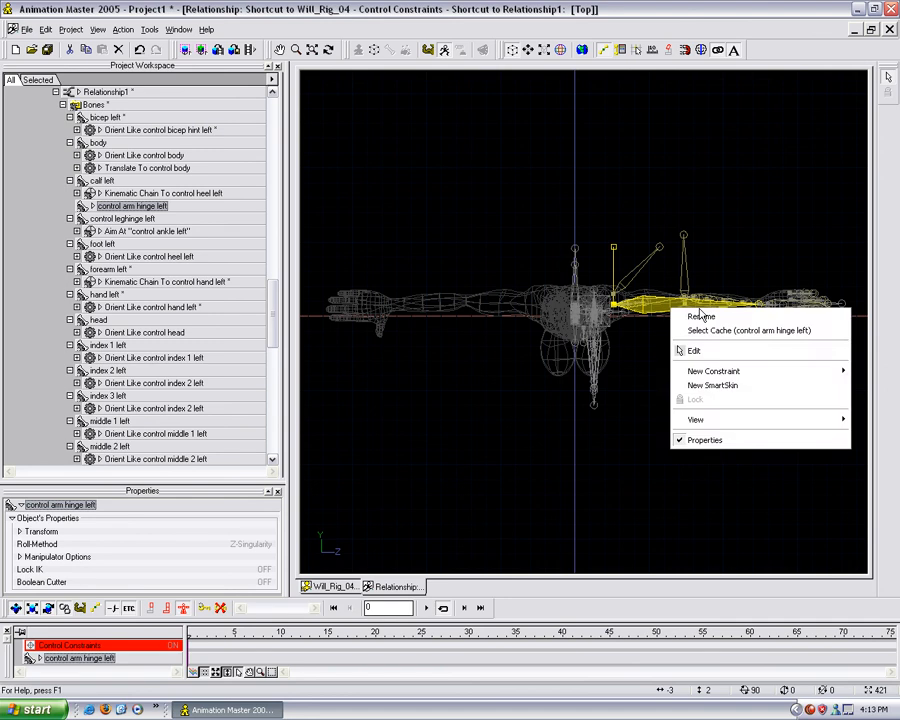
{"action": "mouse_move", "coordinate": [700, 375]}
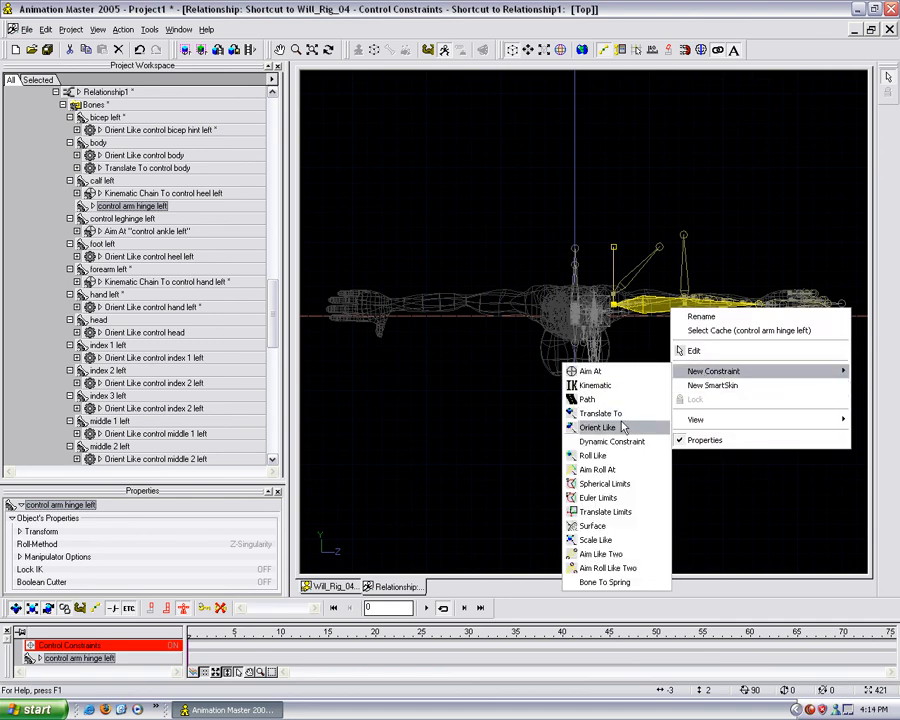
{"action": "left_click", "coordinate": [620, 373]}
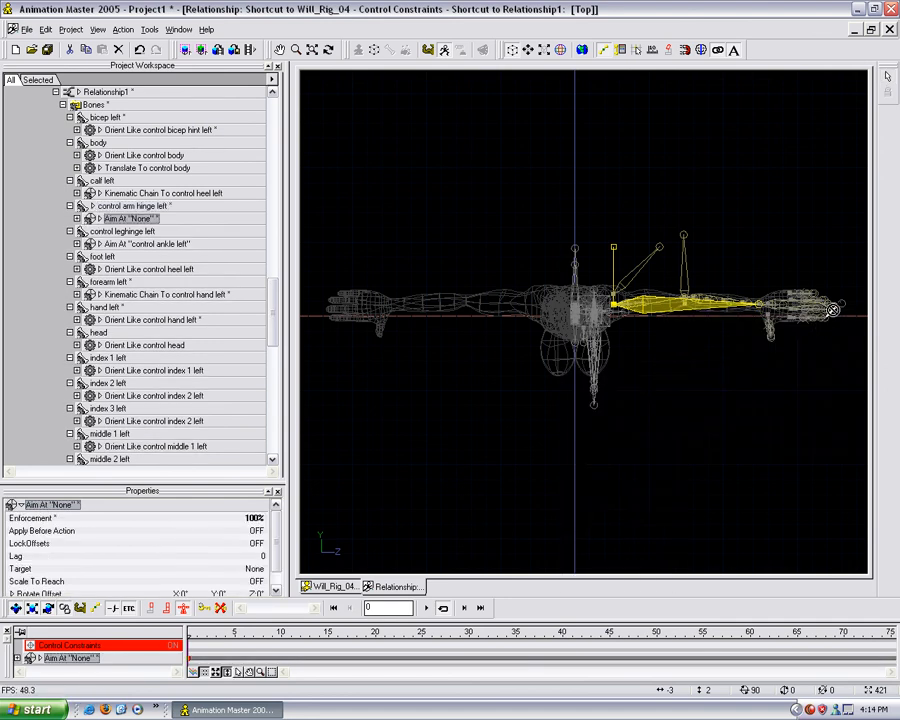
{"action": "left_click", "coordinate": [844, 298]}
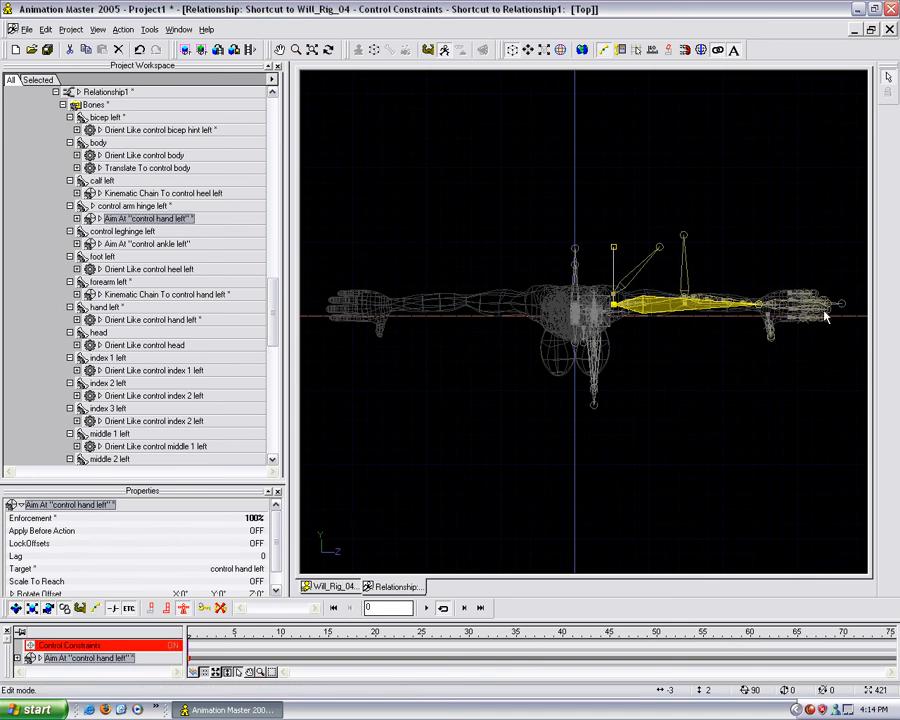
{"action": "left_click", "coordinate": [258, 580]}
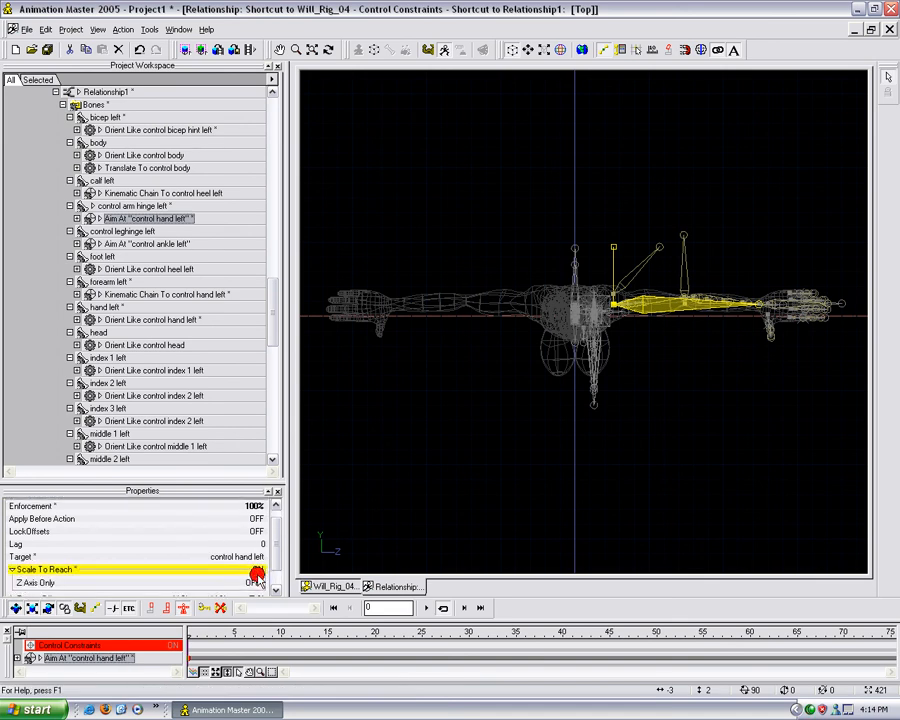
{"action": "left_click", "coordinate": [540, 473]}
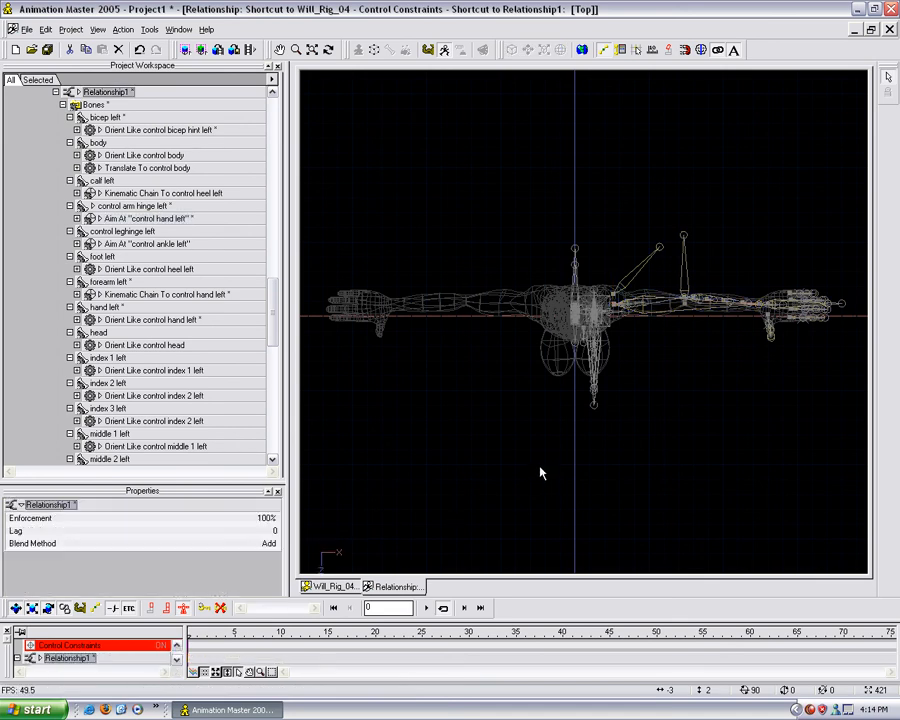
Close the relationship and create another new action for testing the left arm.
{"action": "left_click", "coordinate": [889, 30]}
{"action": "left_click_drag", "start_coordinate": [265, 314], "coordinate": [268, 461]}
{"action": "right_click", "coordinate": [33, 449]}
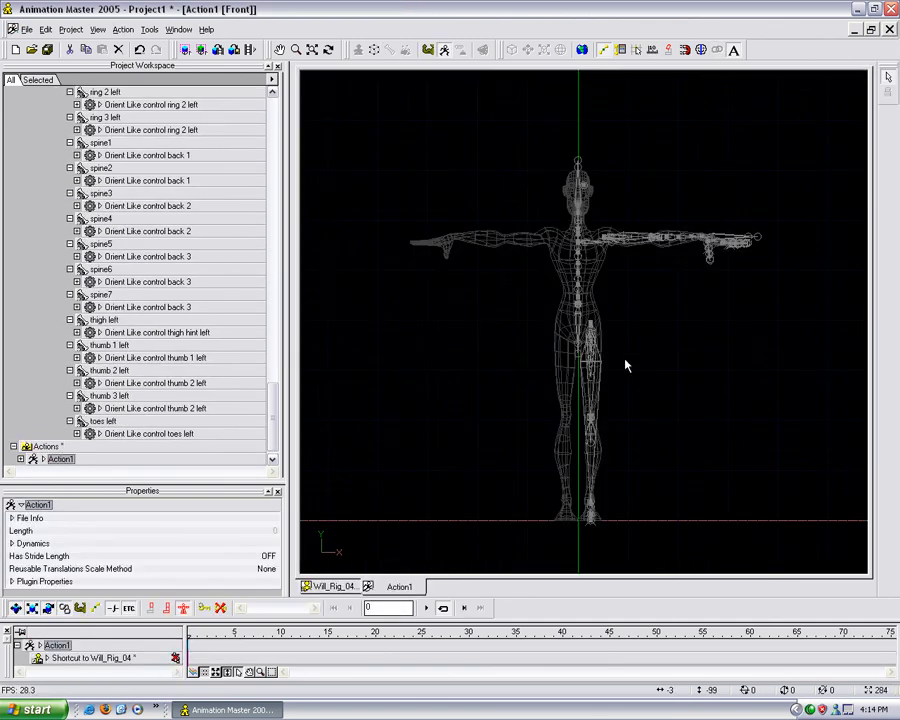
Move the left hand's control bone to test how the arm follows it.
{"action": "scroll", "coordinate": [727, 300], "scroll_direction": "up", "scroll_amount": 4}
{"action": "middle_click_drag", "start_coordinate": [726, 288], "coordinate": [596, 393]}
{"action": "scroll", "coordinate": [620, 380], "scroll_direction": "up", "scroll_amount": 4}
{"action": "left_click", "coordinate": [791, 295]}
{"action": "left_click_drag", "start_coordinate": [668, 298], "coordinate": [630, 323]}
Test rotating the control elbow left bone in the bird's-eye view, undo the change and deselect the bone.
{"action": "key", "text": "7"}
{"action": "left_click_drag", "start_coordinate": [635, 397], "coordinate": [656, 337]}
{"action": "key", "text": "m"}
{"action": "key", "text": "t"}
{"action": "left_click_drag", "start_coordinate": [729, 338], "coordinate": [568, 389]}
{"action": "left_click_drag", "start_coordinate": [662, 300], "coordinate": [537, 229]}
{"action": "left_click", "coordinate": [584, 148]}
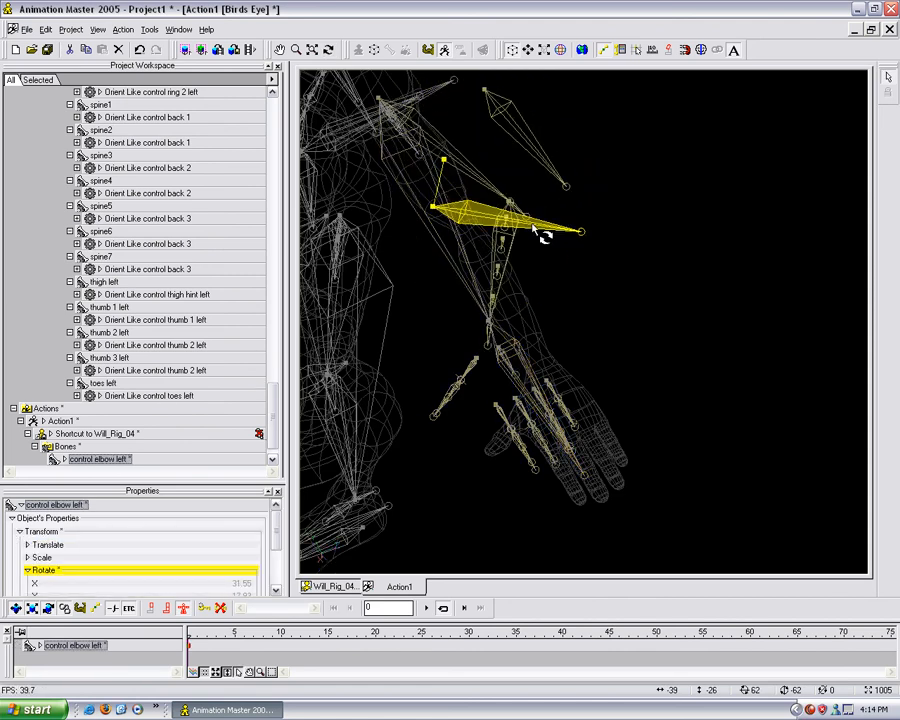
{"action": "key", "text": "ctrl+z"}
{"action": "key", "text": "r"}
{"action": "mouse_move", "coordinate": [473, 174]}
{"action": "left_mouse_down"}
{"action": "mouse_move", "coordinate": [476, 188]}
{"action": "mouse_move", "coordinate": [490, 152]}
{"action": "mouse_move", "coordinate": [488, 186]}
{"action": "mouse_move", "coordinate": [495, 165]}
{"action": "mouse_move", "coordinate": [466, 181]}
{"action": "mouse_move", "coordinate": [476, 183]}
{"action": "mouse_move", "coordinate": [491, 158]}
{"action": "mouse_move", "coordinate": [466, 196]}
{"action": "mouse_move", "coordinate": [478, 186]}
{"action": "left_mouse_up"}
{"action": "right_click", "coordinate": [598, 250]}
{"action": "left_click", "coordinate": [745, 292]}
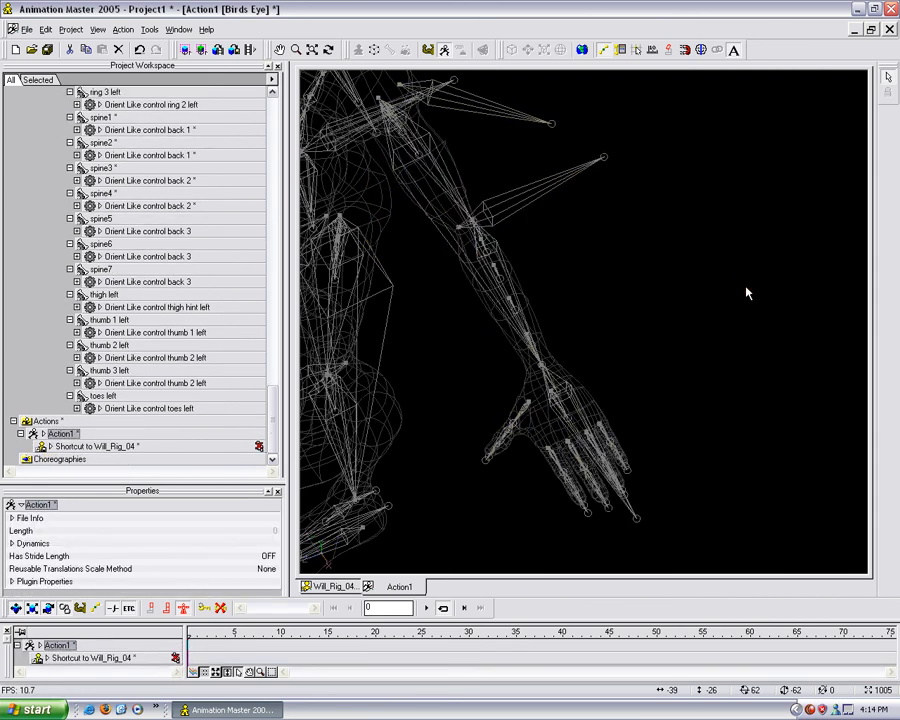
Close the arm test action and remove it from the project's actions.
{"action": "left_click", "coordinate": [893, 30]}
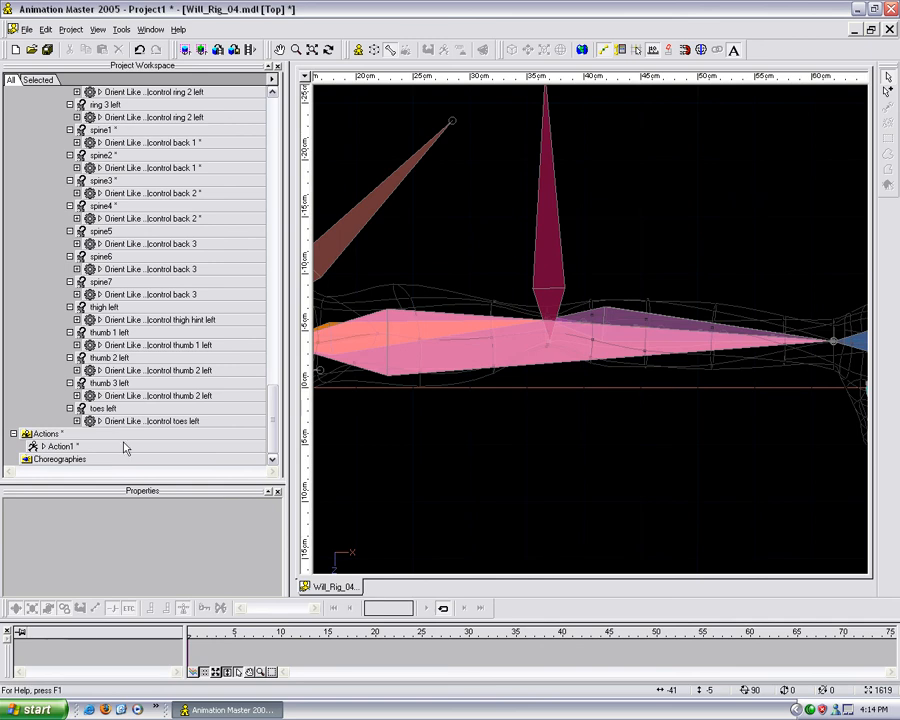
{"action": "left_click", "coordinate": [62, 446]}
{"action": "key", "text": "Delete"}
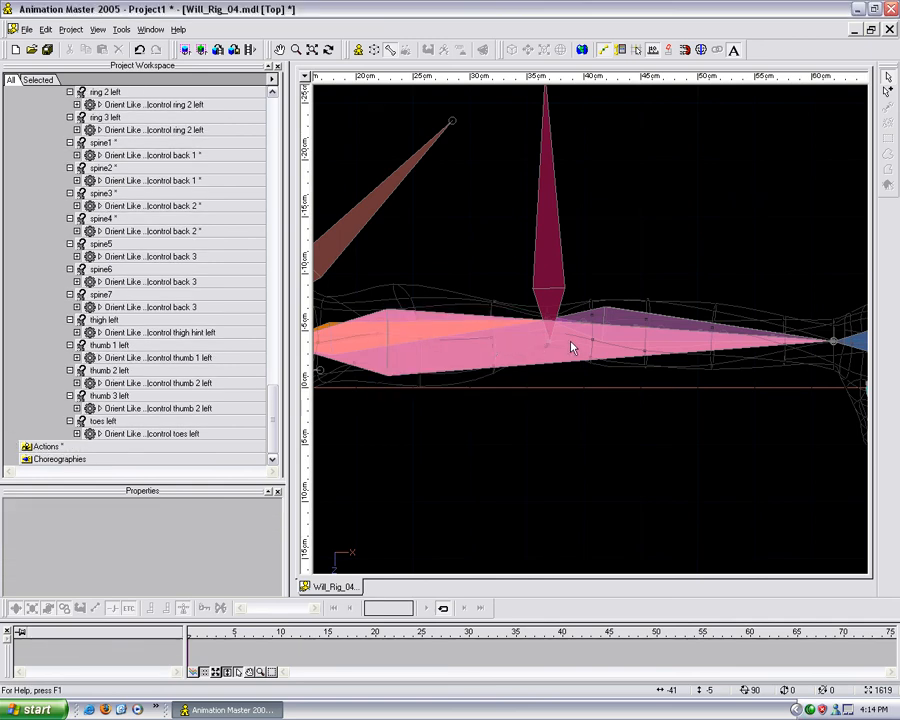
Create a fresh action for the Will_Rig_04 model and show it from the right side.
{"action": "scroll", "coordinate": [528, 361], "scroll_direction": "down", "scroll_amount": 7}
{"action": "middle_click_drag", "start_coordinate": [472, 358], "coordinate": [510, 360]}
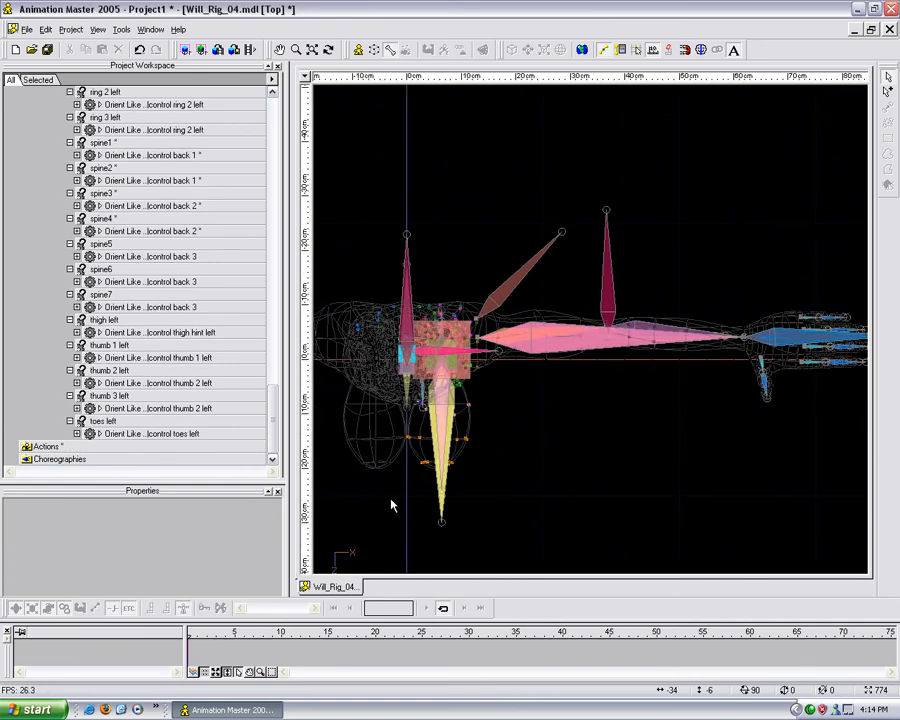
{"action": "right_click", "coordinate": [60, 450]}
{"action": "left_click", "coordinate": [112, 460]}
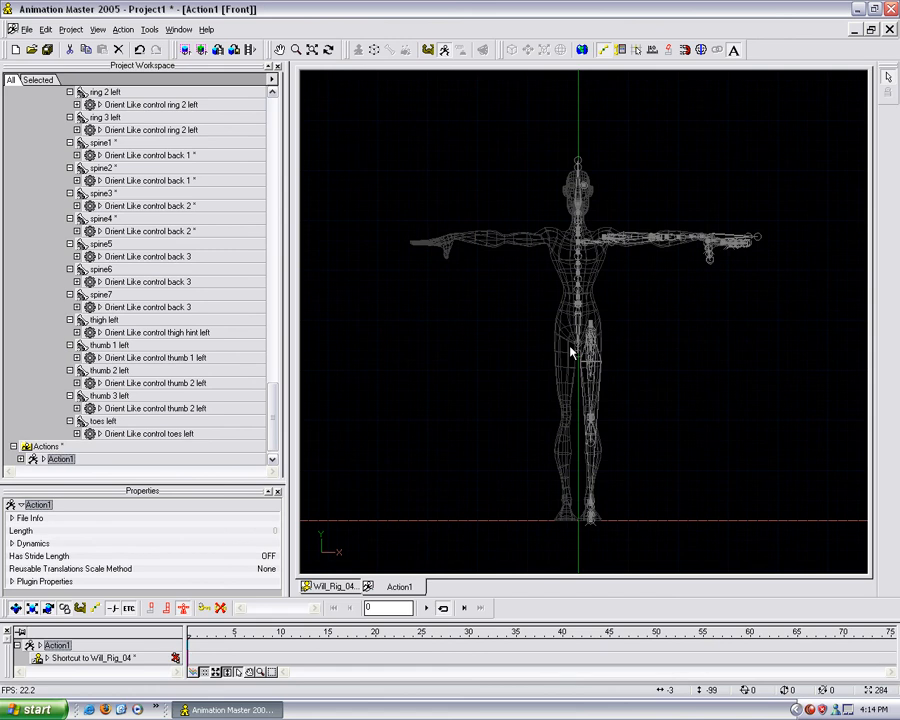
{"action": "key", "text": "4"}
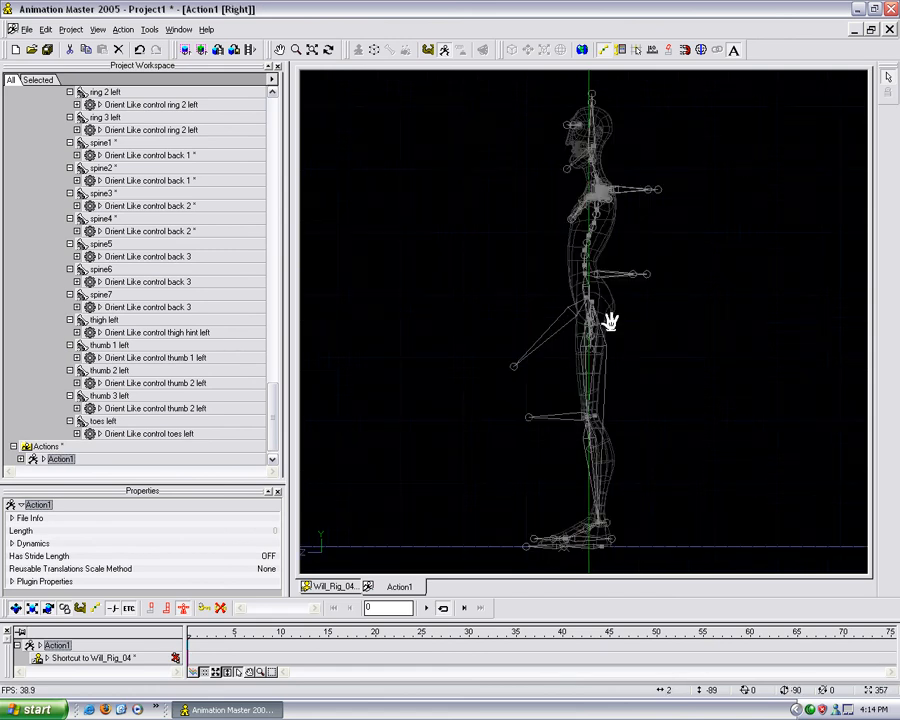
Try rotating the control pelvis bone to test the hips.
{"action": "scroll", "coordinate": [618, 322], "scroll_direction": "up", "scroll_amount": 8}
{"action": "scroll", "coordinate": [618, 322], "scroll_direction": "up", "scroll_amount": 3}
{"action": "middle_click_drag", "start_coordinate": [617, 274], "coordinate": [617, 373]}
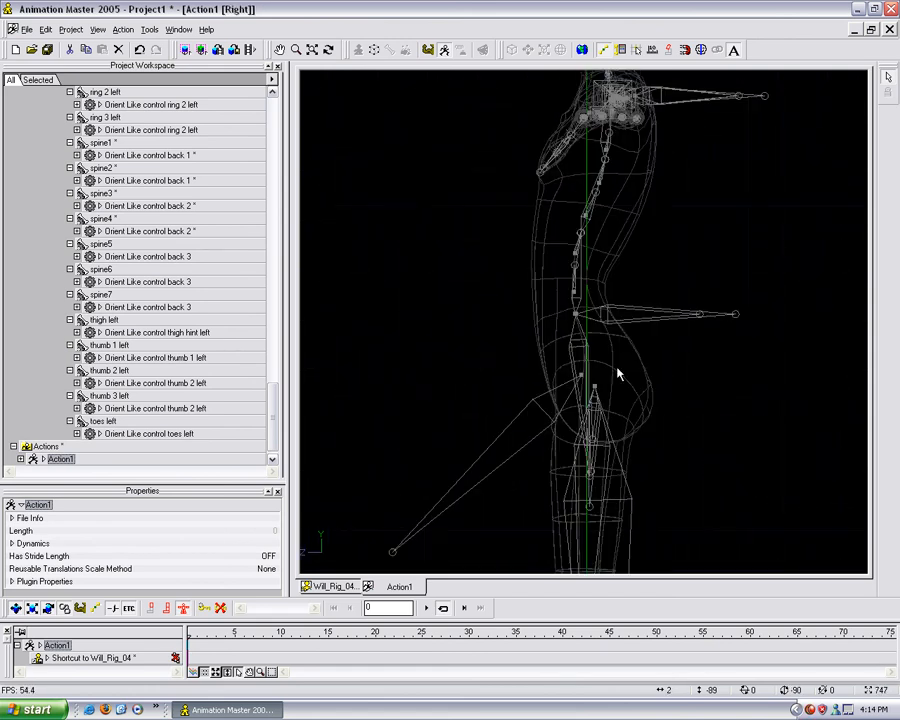
{"action": "left_click", "coordinate": [590, 480]}
{"action": "left_click_drag", "start_coordinate": [592, 483], "coordinate": [627, 482]}
{"action": "middle_click_drag", "start_coordinate": [583, 302], "coordinate": [579, 350]}
{"action": "scroll", "coordinate": [575, 334], "scroll_direction": "up", "scroll_amount": 1}
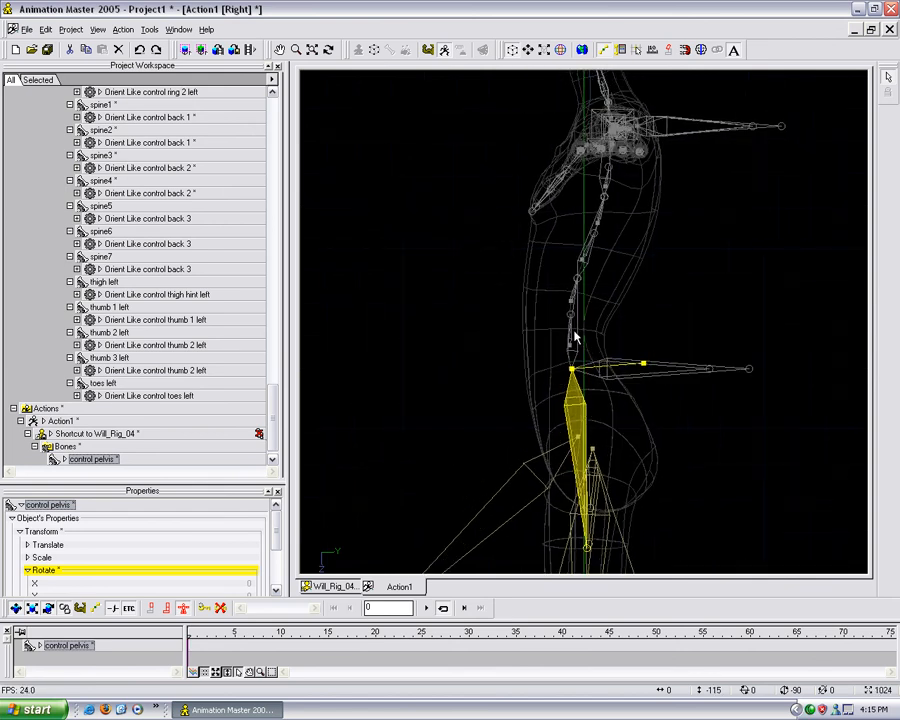
Test the spine by rotating the control back 1 bone, and undo the rotation.
{"action": "left_click", "coordinate": [584, 282]}
{"action": "left_click_drag", "start_coordinate": [577, 281], "coordinate": [584, 232]}
{"action": "key", "text": "ctrl+z"}
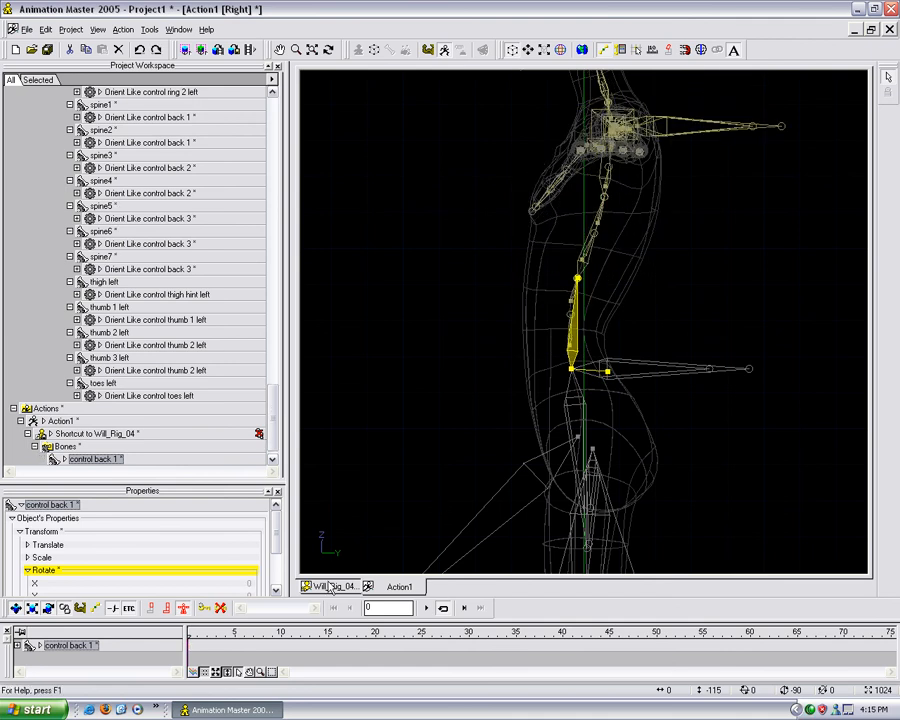
In the Will_Rig_04 model, select the control head bone from the right side and turn on its Lock IK option.
{"action": "left_click", "coordinate": [333, 586]}
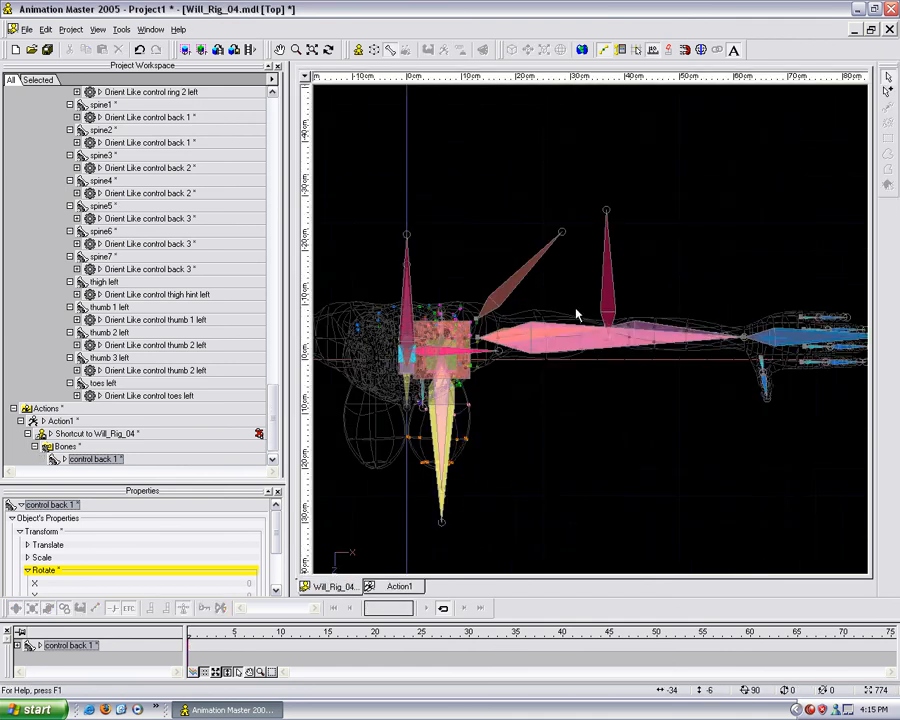
{"action": "key", "text": "4"}
{"action": "middle_click_drag", "start_coordinate": [597, 152], "coordinate": [578, 343]}
{"action": "middle_click_drag", "start_coordinate": [600, 198], "coordinate": [594, 359]}
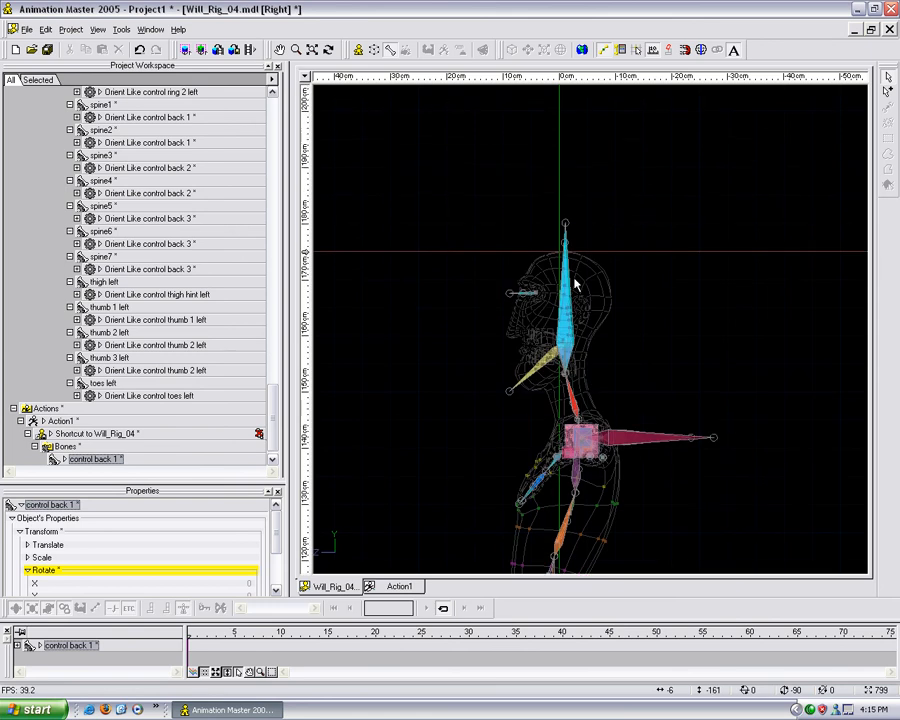
{"action": "left_click", "coordinate": [565, 226]}
{"action": "mouse_move", "coordinate": [276, 510]}
{"action": "left_mouse_down"}
{"action": "mouse_move", "coordinate": [277, 573]}
{"action": "mouse_move", "coordinate": [278, 524]}
{"action": "left_mouse_up"}
{"action": "left_click", "coordinate": [13, 506]}
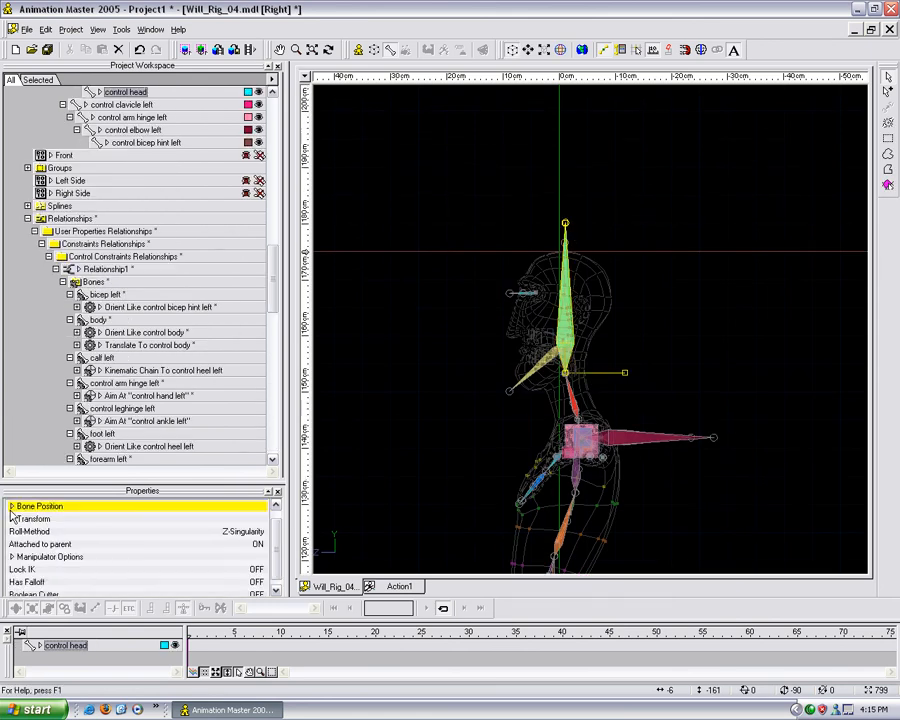
{"action": "left_click", "coordinate": [245, 569]}
Turn on Lock IK for the control neck bone.
{"action": "middle_click_drag", "start_coordinate": [594, 338], "coordinate": [651, 246]}
{"action": "scroll", "coordinate": [582, 290], "scroll_direction": "up", "scroll_amount": 5}
{"action": "left_click", "coordinate": [478, 315]}
{"action": "left_click_drag", "start_coordinate": [275, 559], "coordinate": [275, 574]}
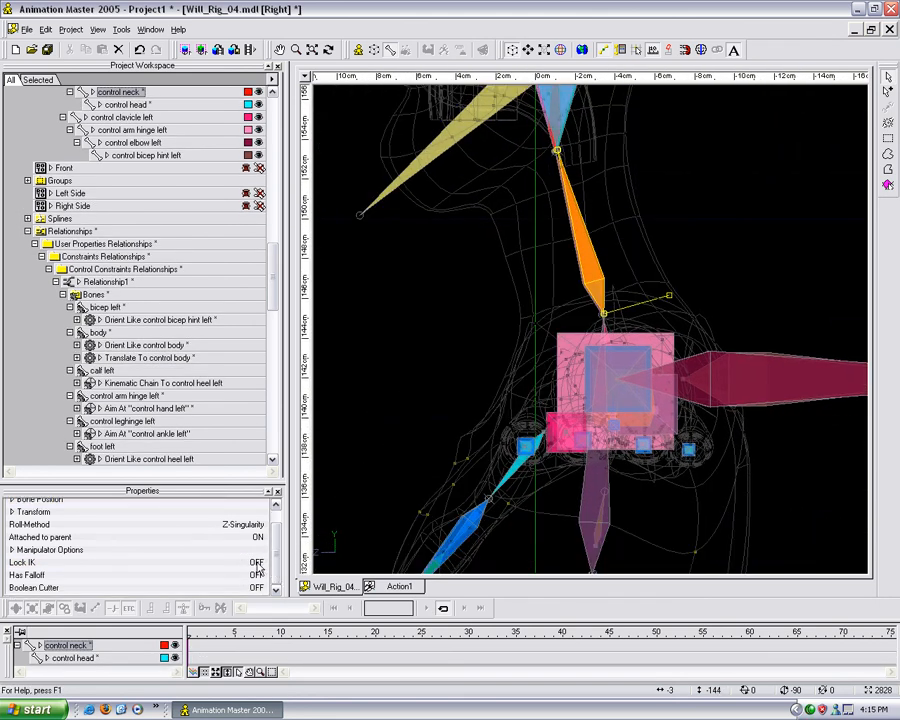
{"action": "left_click", "coordinate": [256, 564]}
Turn on Lock IK for the control back 3 and control back 2 bones.
{"action": "middle_click_drag", "start_coordinate": [546, 472], "coordinate": [530, 295]}
{"action": "left_click", "coordinate": [577, 328]}
{"action": "left_click", "coordinate": [257, 563]}
{"action": "left_click", "coordinate": [572, 330]}
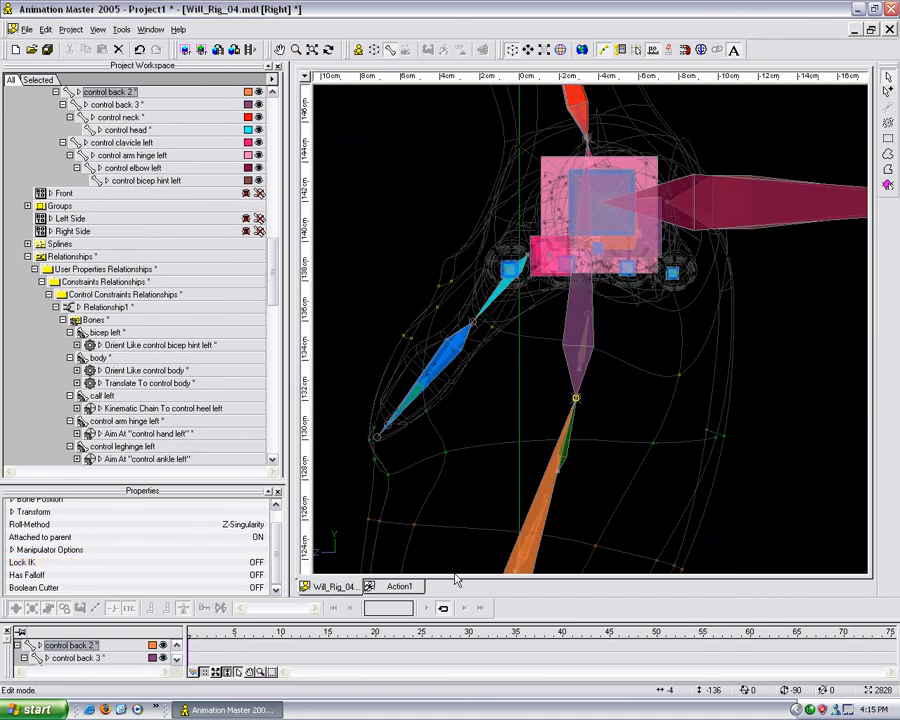
{"action": "left_click", "coordinate": [255, 563]}
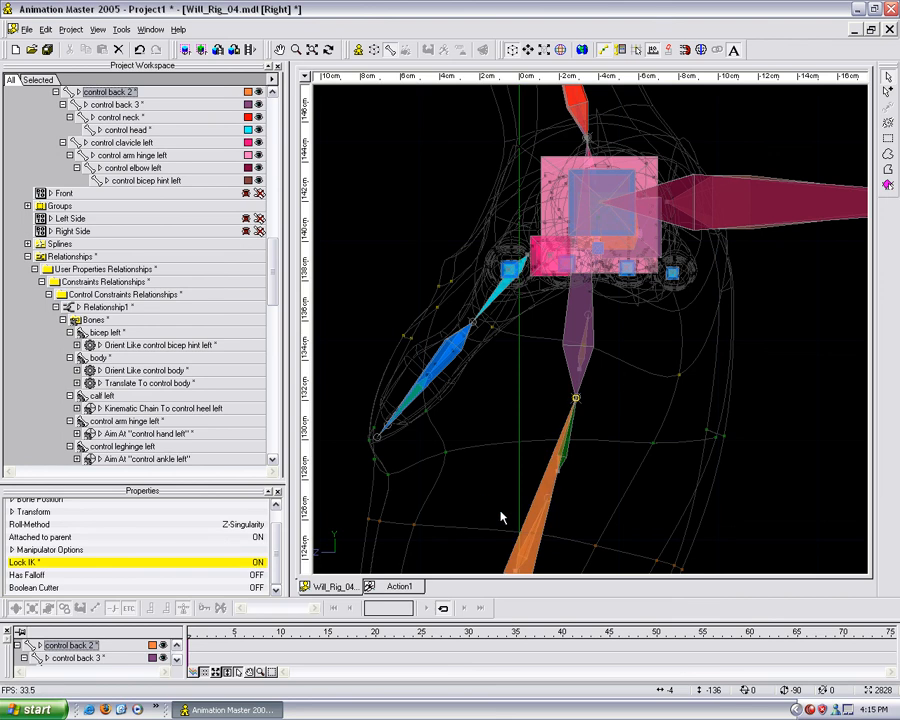
Select the control back 1 bone at the base of the spine and check its properties.
{"action": "scroll", "coordinate": [500, 511], "scroll_direction": "down", "scroll_amount": 4}
{"action": "middle_click_drag", "start_coordinate": [522, 526], "coordinate": [532, 367]}
{"action": "scroll", "coordinate": [536, 343], "scroll_direction": "down", "scroll_amount": 2}
{"action": "left_click", "coordinate": [549, 415]}
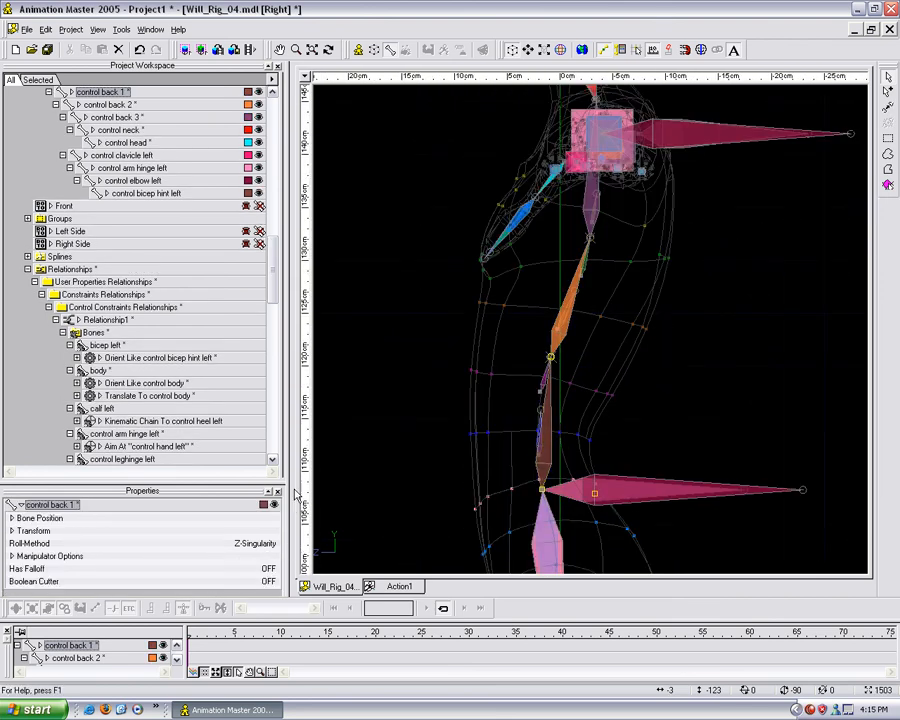
{"action": "left_click_drag", "start_coordinate": [272, 275], "coordinate": [267, 447]}
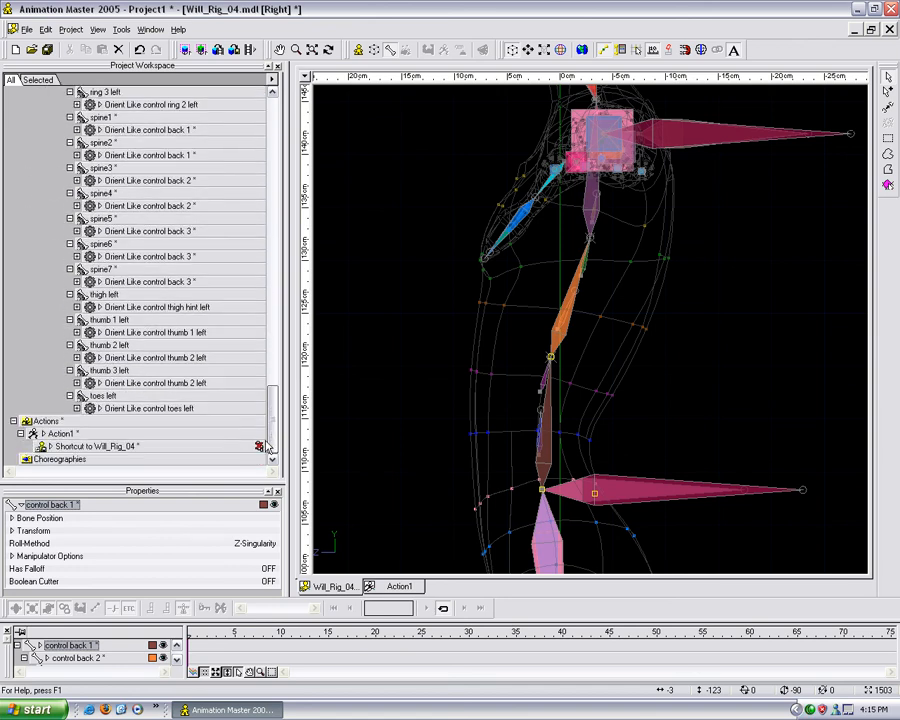
Return to Action1 and rotate the control back 1 bone forward by about 53 degrees to test the spine.
{"action": "left_click", "coordinate": [410, 586]}
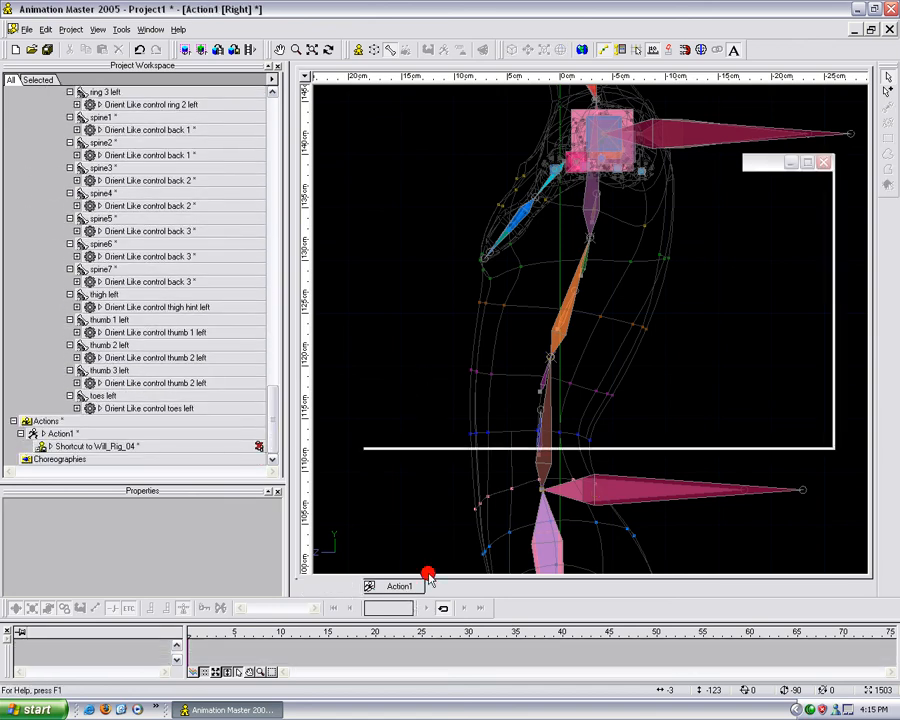
{"action": "middle_click_drag", "start_coordinate": [554, 386], "coordinate": [529, 468]}
{"action": "scroll", "coordinate": [530, 468], "scroll_direction": "up", "scroll_amount": 3}
{"action": "left_click", "coordinate": [545, 456]}
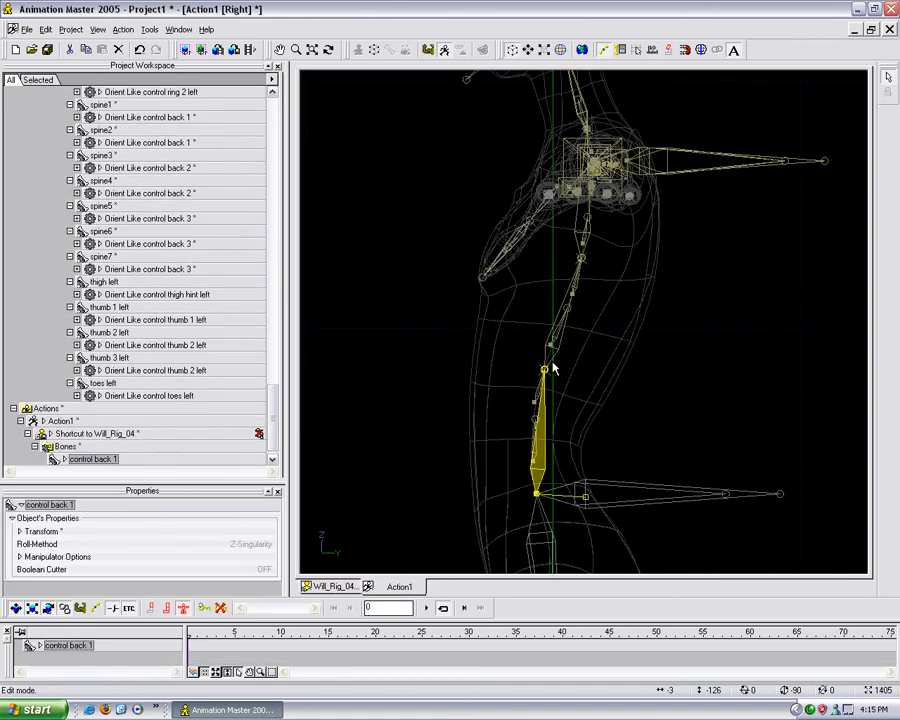
{"action": "left_click_drag", "start_coordinate": [545, 374], "coordinate": [457, 422]}
{"action": "middle_click_drag", "start_coordinate": [459, 411], "coordinate": [497, 408]}
{"action": "scroll", "coordinate": [520, 370], "scroll_direction": "down", "scroll_amount": 5}
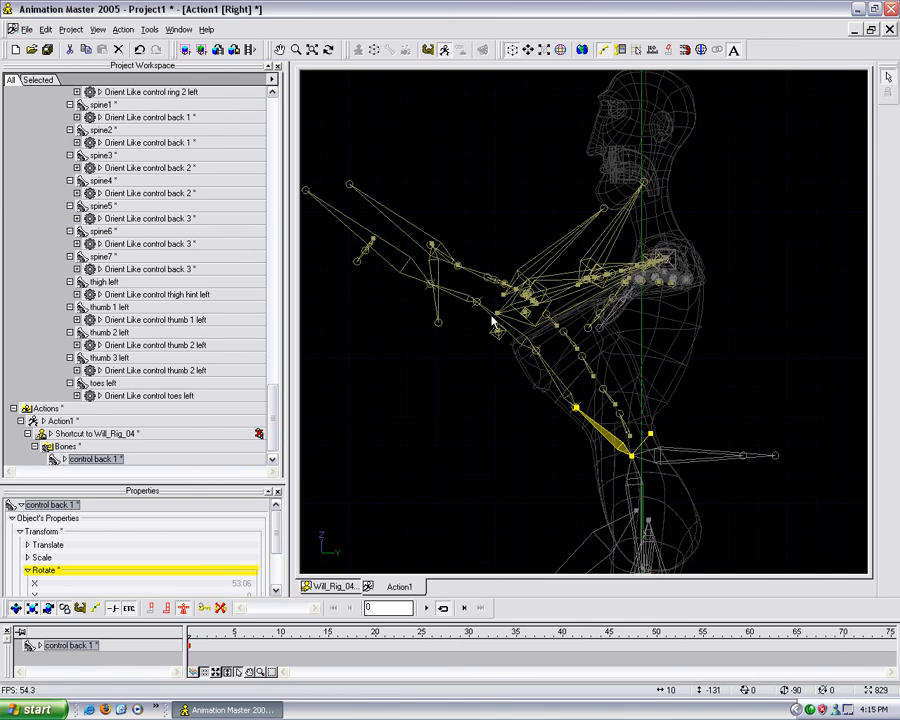
Swing the control back 1 bone backward and forward again to compare how the torso bends.
{"action": "scroll", "coordinate": [577, 450], "scroll_direction": "up", "scroll_amount": 7}
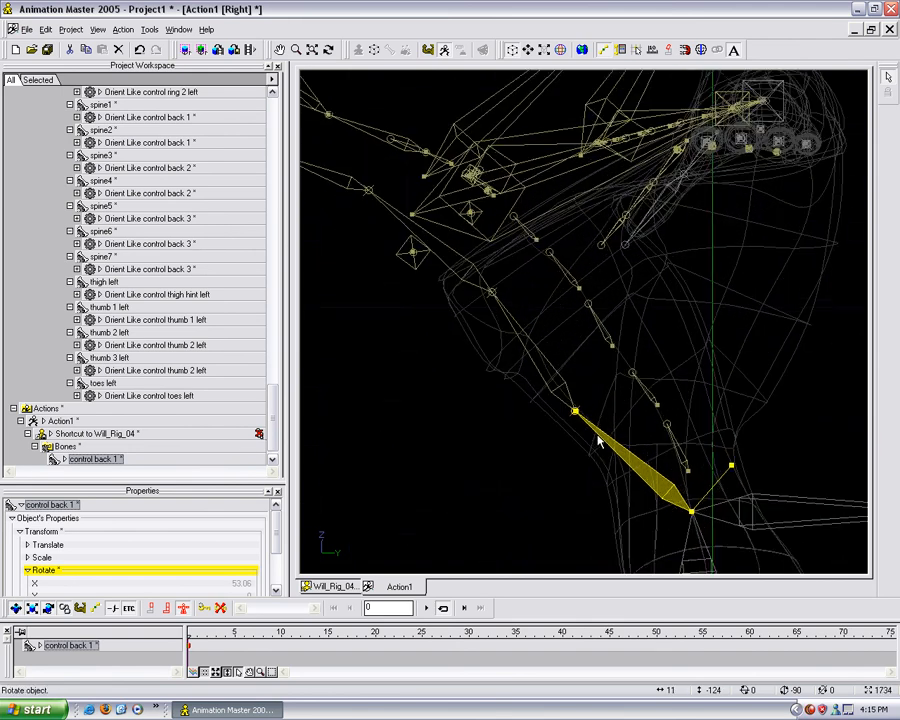
{"action": "left_click_drag", "start_coordinate": [575, 412], "coordinate": [747, 432]}
{"action": "left_click_drag", "start_coordinate": [651, 425], "coordinate": [481, 413]}
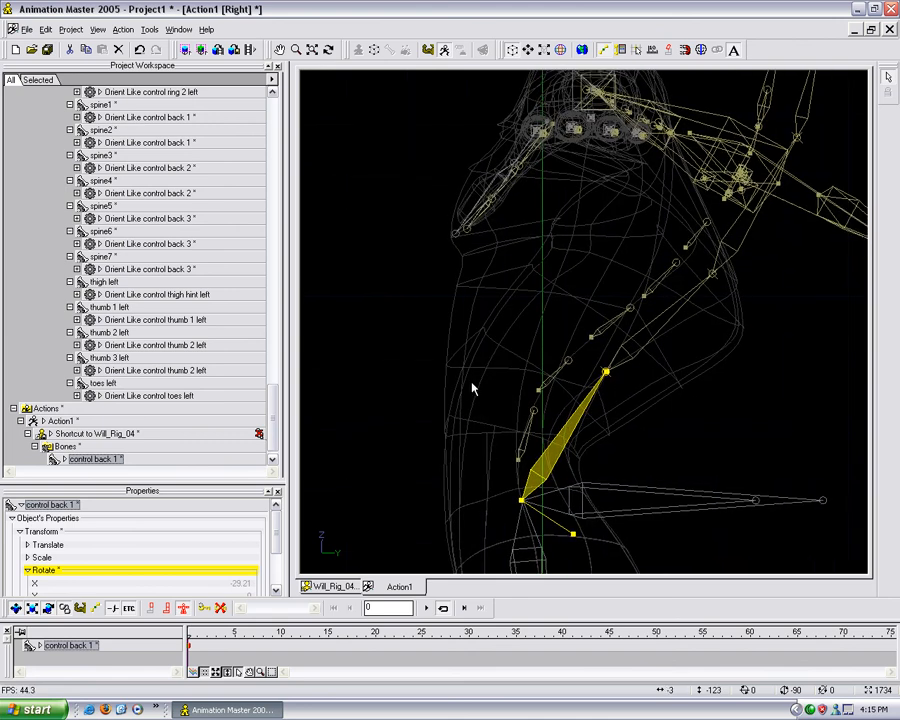
{"action": "left_click_drag", "start_coordinate": [607, 375], "coordinate": [388, 424]}
{"action": "left_click_drag", "start_coordinate": [486, 352], "coordinate": [639, 321]}
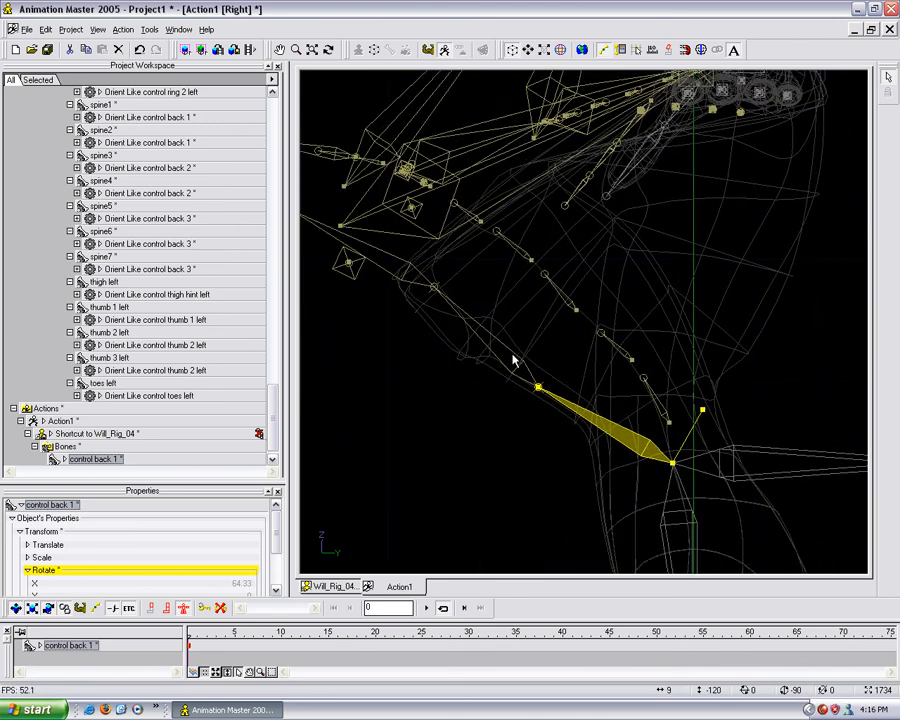
Rotate the control back 2 bone to curl the upper spine further, and select the control back 3 bone.
{"action": "left_click", "coordinate": [428, 294]}
{"action": "left_click_drag", "start_coordinate": [437, 294], "coordinate": [574, 337]}
{"action": "left_click", "coordinate": [497, 340]}
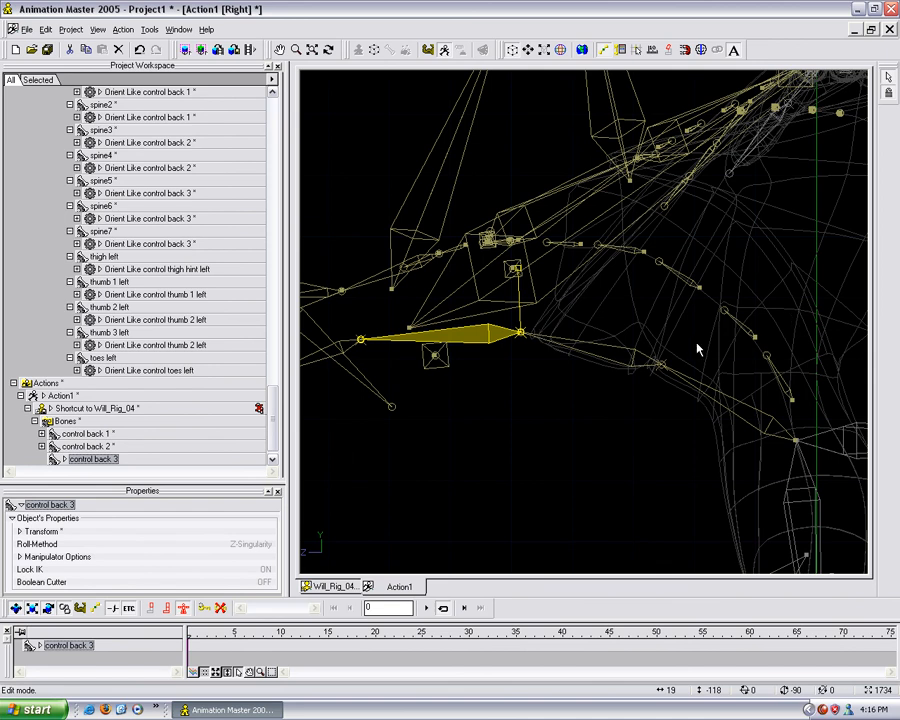
Show the bent model in shaded wireframe, orbit around the torso, and clear the action's spine pose.
{"action": "scroll", "coordinate": [698, 347], "scroll_direction": "down", "scroll_amount": 4}
{"action": "key", "text": "0"}
{"action": "key", "text": "t"}
{"action": "left_click_drag", "start_coordinate": [684, 357], "coordinate": [659, 358]}
{"action": "left_click_drag", "start_coordinate": [634, 360], "coordinate": [568, 357]}
{"action": "right_click", "coordinate": [568, 357]}
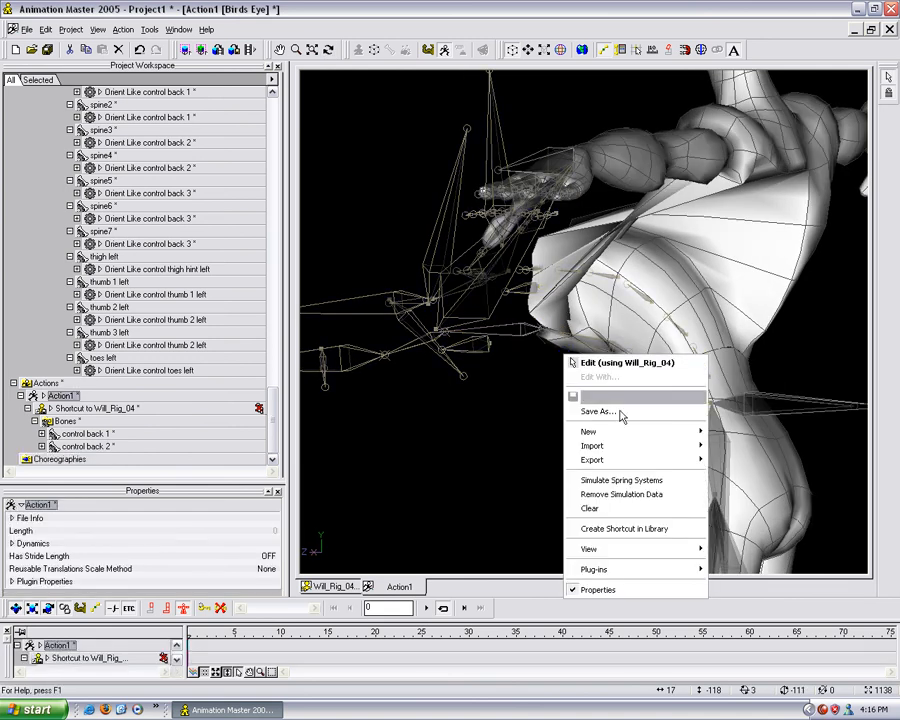
{"action": "left_click", "coordinate": [645, 508]}
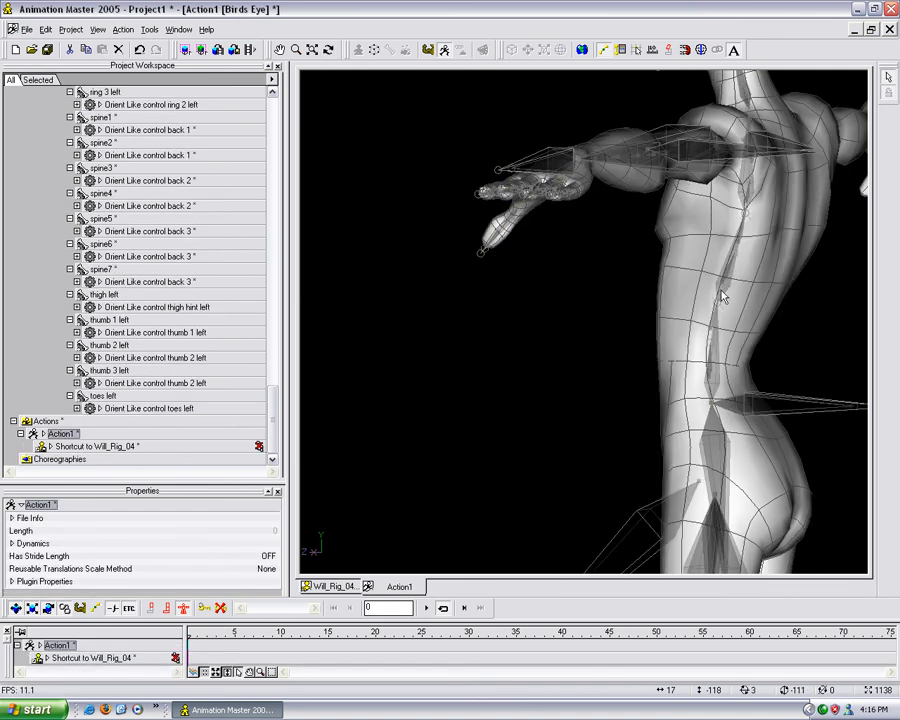
From the right side, rotate the control head bone backward to test the head.
{"action": "middle_click_drag", "start_coordinate": [762, 219], "coordinate": [652, 374]}
{"action": "scroll", "coordinate": [648, 242], "scroll_direction": "down", "scroll_amount": 4}
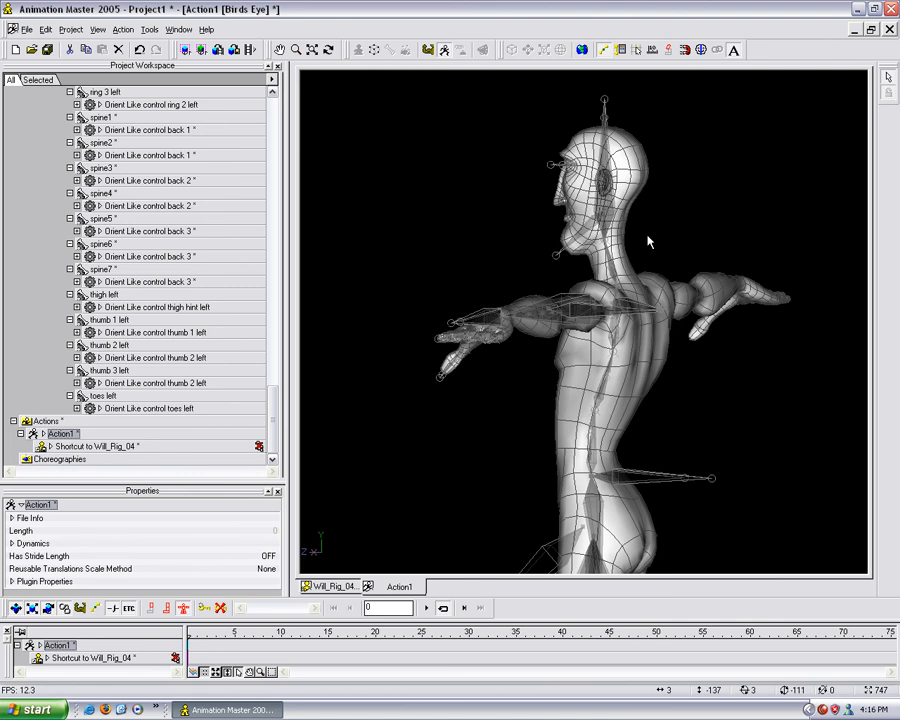
{"action": "key", "text": "4"}
{"action": "middle_click_drag", "start_coordinate": [691, 200], "coordinate": [549, 450]}
{"action": "middle_click_drag", "start_coordinate": [670, 170], "coordinate": [635, 345]}
{"action": "scroll", "coordinate": [635, 346], "scroll_direction": "up", "scroll_amount": 3}
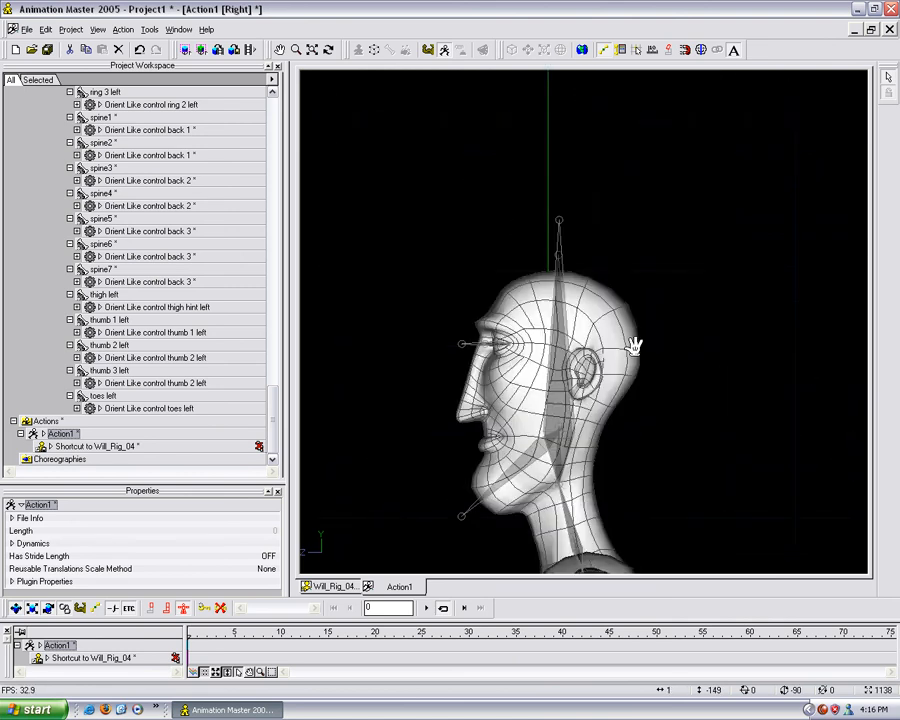
{"action": "left_click_drag", "start_coordinate": [557, 211], "coordinate": [653, 284]}
Rotate the control neck bone backward to test the neck.
{"action": "scroll", "coordinate": [720, 400], "scroll_direction": "up", "scroll_amount": 1}
{"action": "middle_click_drag", "start_coordinate": [720, 410], "coordinate": [726, 165]}
{"action": "key", "text": "t"}
{"action": "left_click_drag", "start_coordinate": [554, 275], "coordinate": [627, 298]}
Clear the head and neck test pose, and close and delete Action1 from the project.
{"action": "key", "text": "Escape"}
{"action": "scroll", "coordinate": [603, 284], "scroll_direction": "down", "scroll_amount": 4}
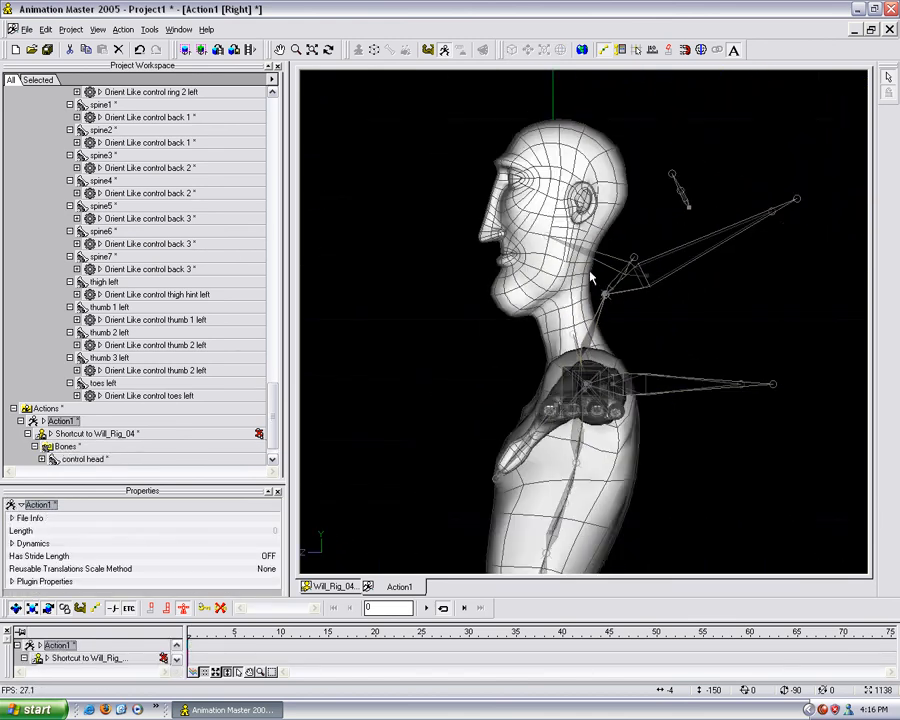
{"action": "right_click", "coordinate": [427, 212]}
{"action": "left_click", "coordinate": [478, 368]}
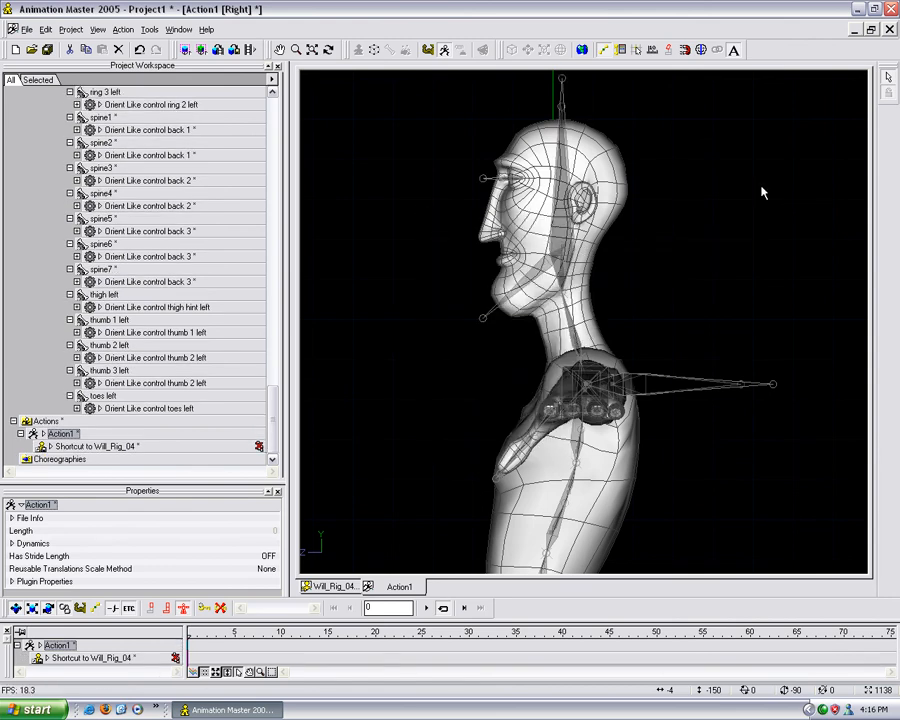
{"action": "left_click", "coordinate": [890, 31]}
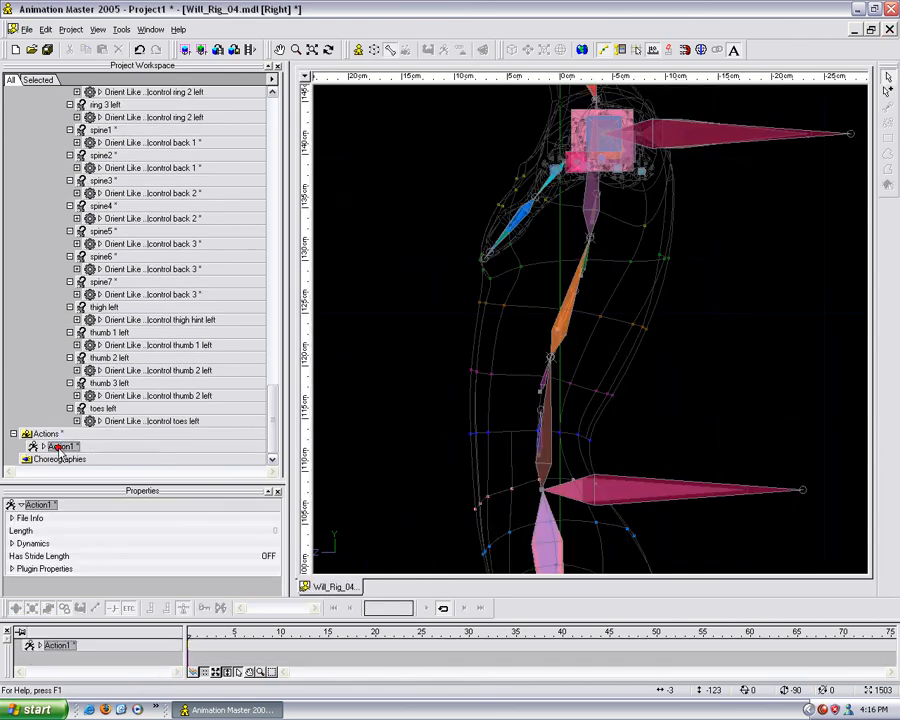
{"action": "key", "text": "Delete"}
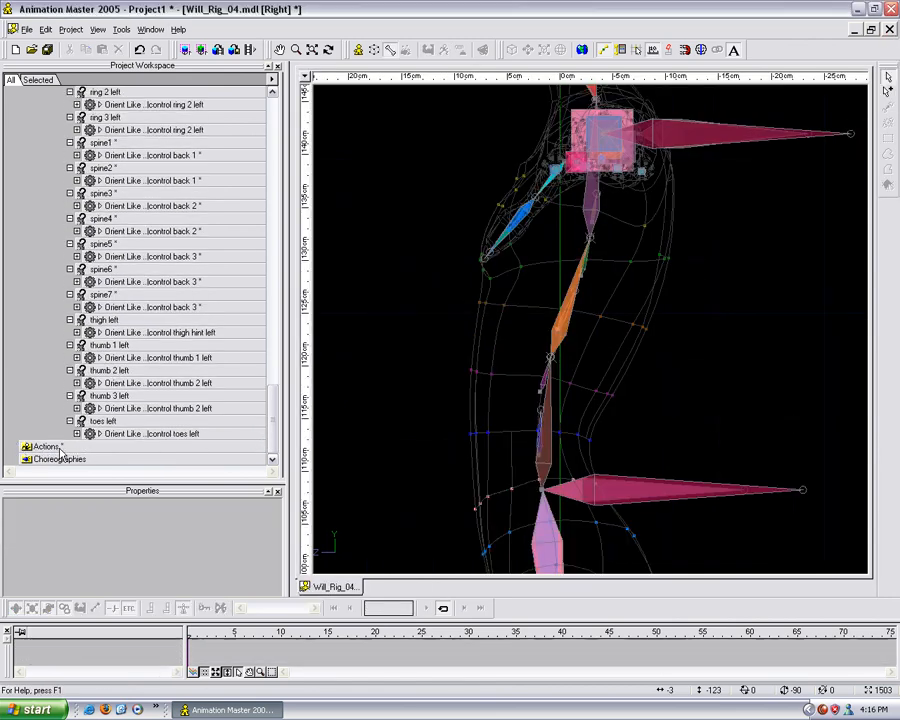
Save the Will_Rig_04 model and collapse its Bones and Relationships branches in the project tree.
{"action": "right_click", "coordinate": [414, 206]}
{"action": "left_click", "coordinate": [457, 258]}
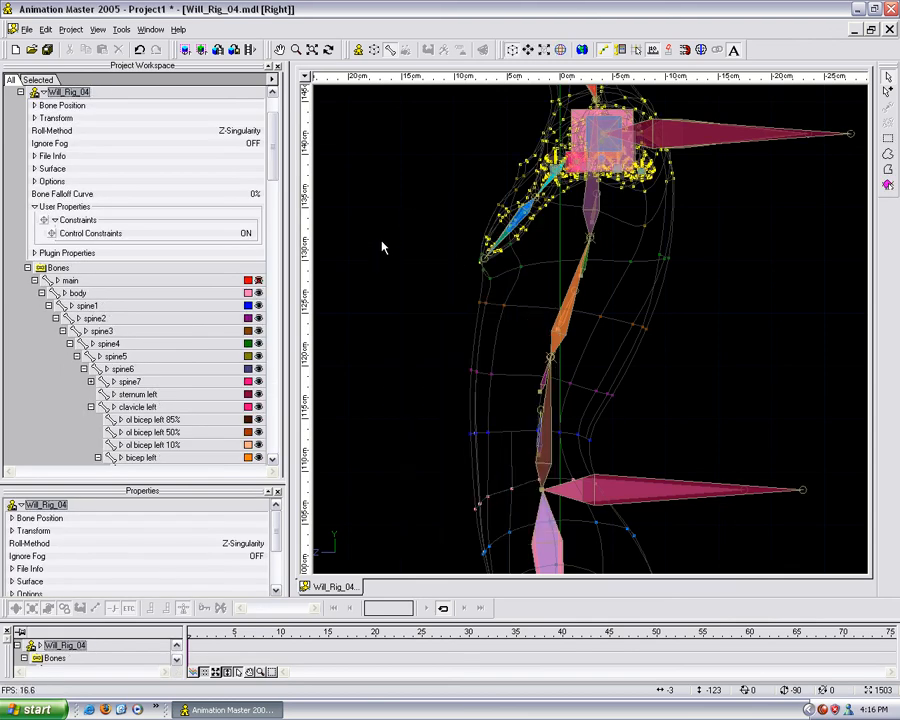
{"action": "left_click_drag", "start_coordinate": [271, 173], "coordinate": [271, 170]}
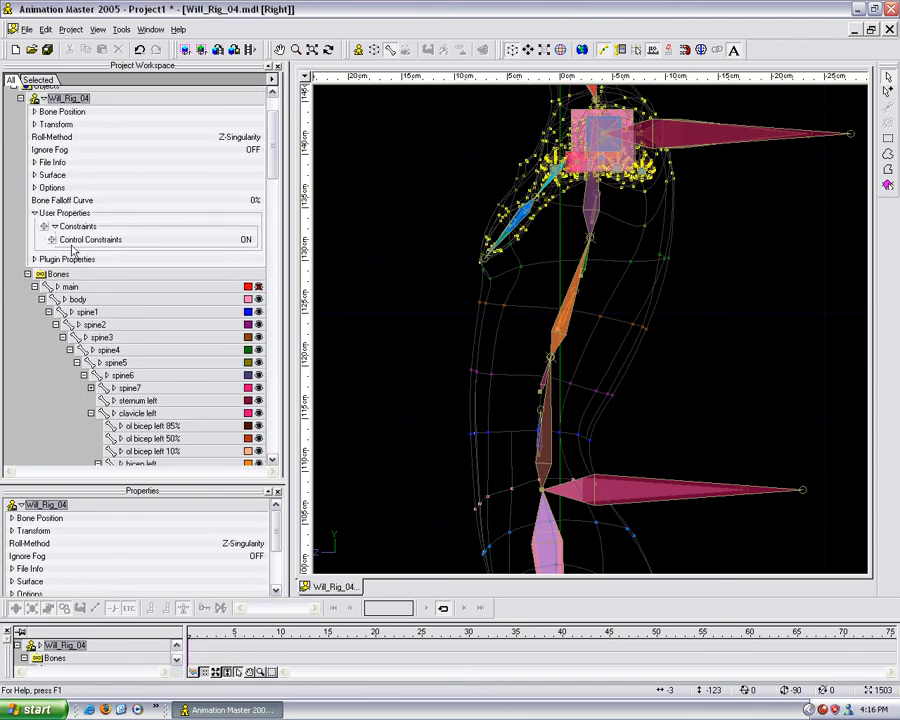
{"action": "left_click", "coordinate": [27, 274]}
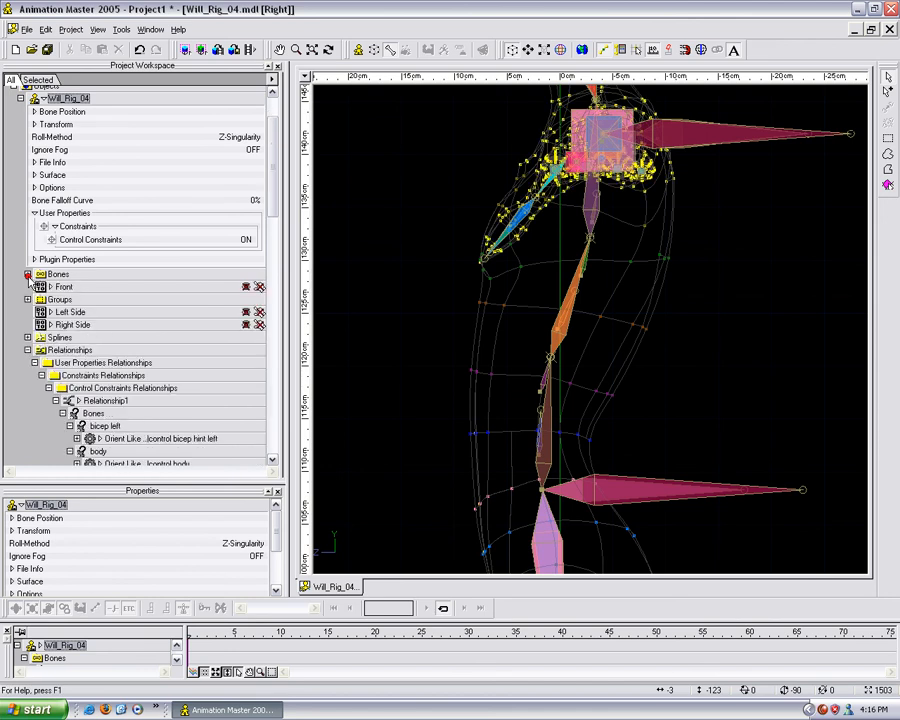
{"action": "left_click", "coordinate": [27, 350]}
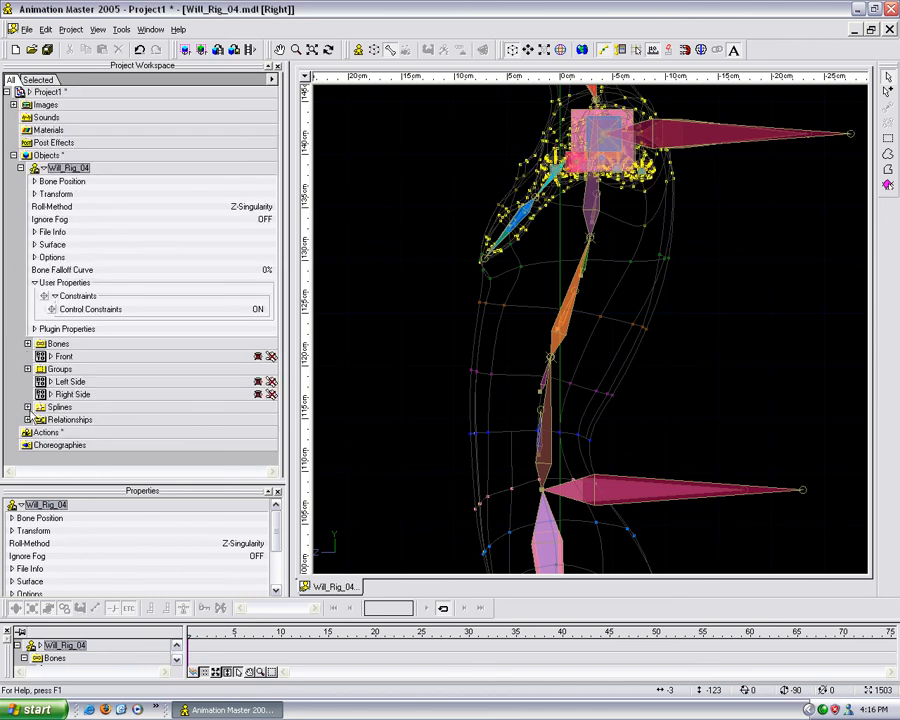
Create a new action and, from the right side, move the control foot left bone about 40 cm up and 39 cm forward.
{"action": "right_click", "coordinate": [41, 433]}
{"action": "left_click", "coordinate": [245, 445]}
{"action": "key", "text": "t"}
{"action": "left_click_drag", "start_coordinate": [593, 382], "coordinate": [563, 466]}
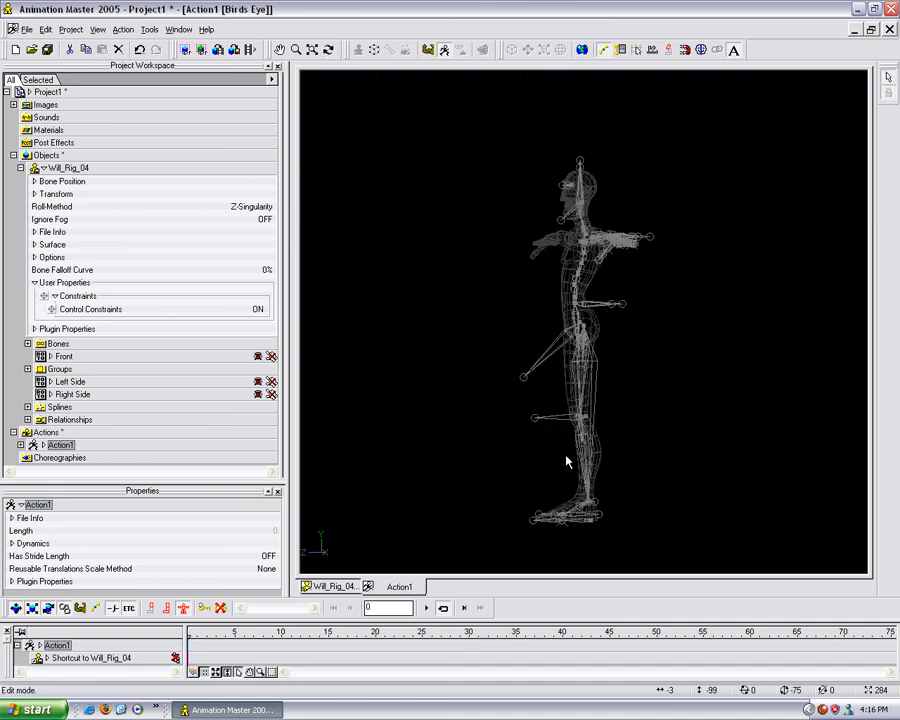
{"action": "key", "text": "4"}
{"action": "left_click", "coordinate": [598, 549]}
{"action": "left_click_drag", "start_coordinate": [603, 546], "coordinate": [517, 457]}
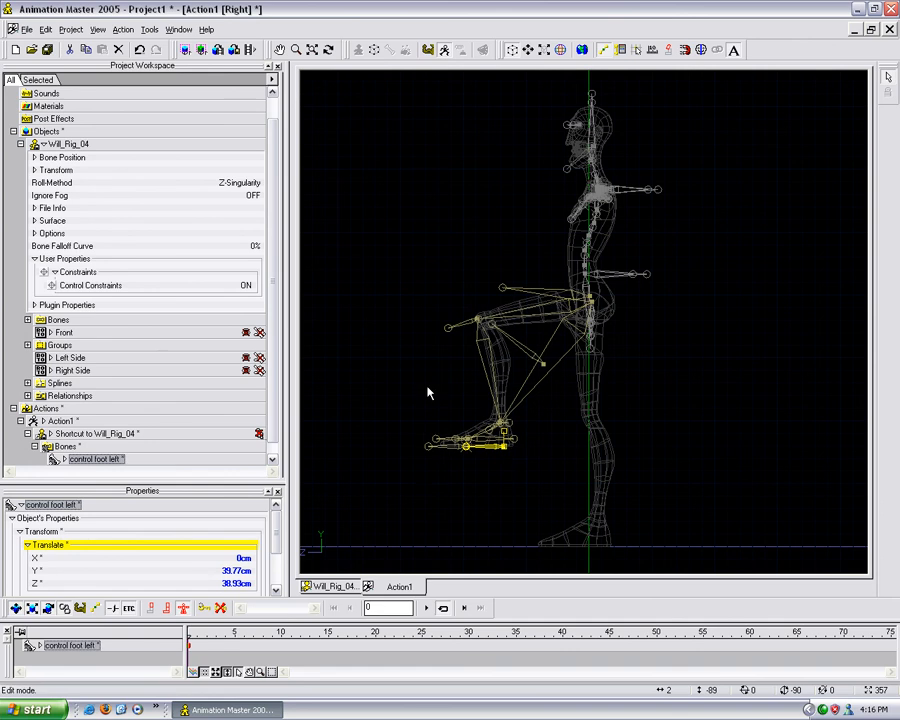
Toggle the model's Control Constraints off and on several times to compare the raised leg, leaving the property ON.
{"action": "left_click", "coordinate": [246, 286]}
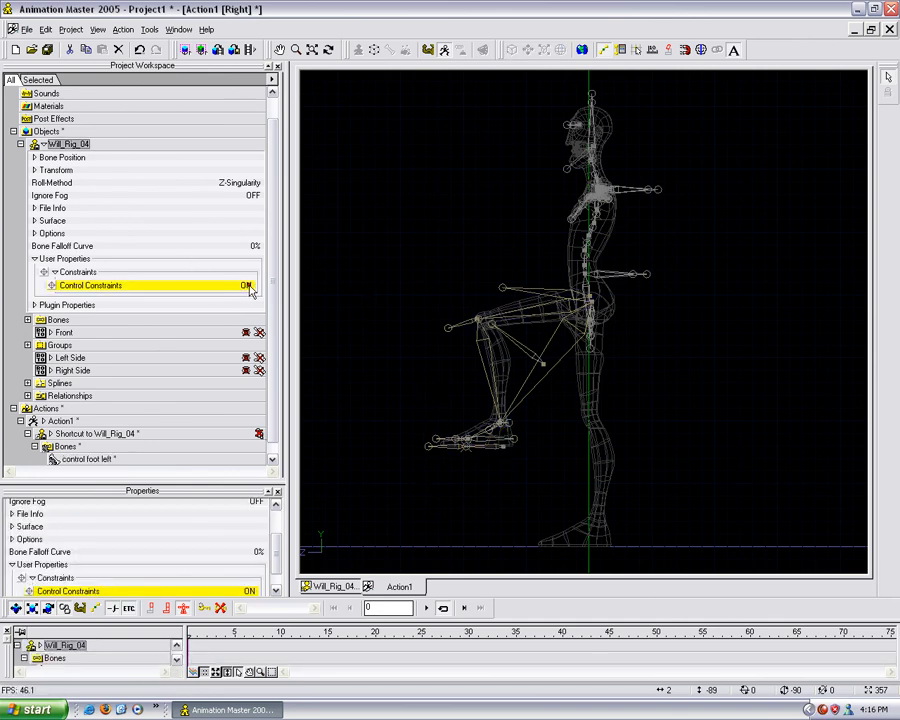
{"action": "left_click", "coordinate": [249, 287]}
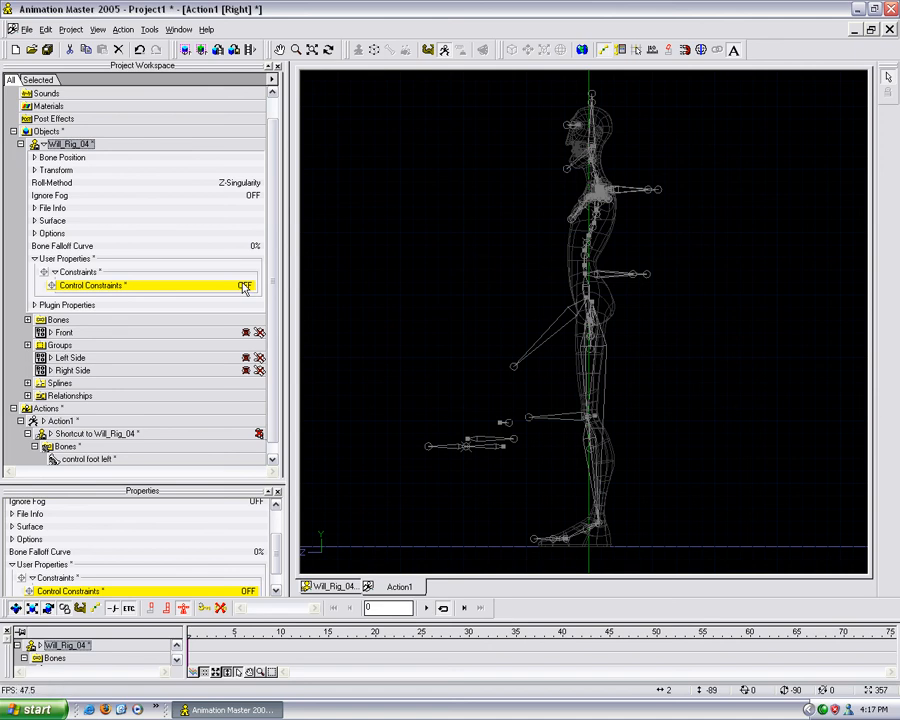
{"action": "left_click", "coordinate": [243, 286]}
{"action": "left_click", "coordinate": [243, 287]}
{"action": "left_click", "coordinate": [243, 286]}
{"action": "left_click", "coordinate": [243, 286]}
{"action": "left_click", "coordinate": [243, 286]}
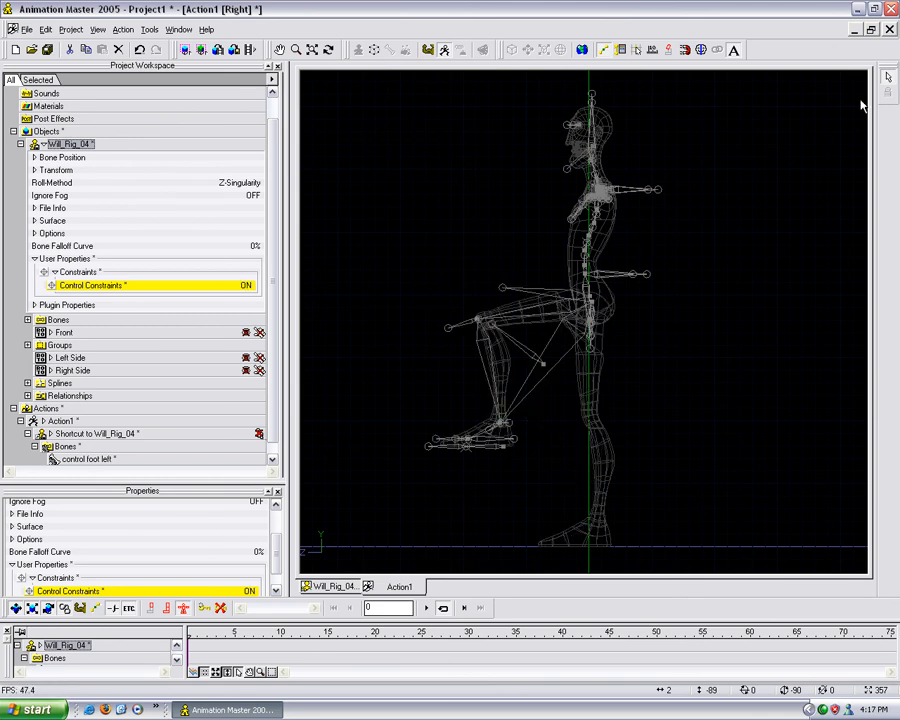
Close the action window, save the Will_Rig_04 model and show the full figure.
{"action": "left_click", "coordinate": [889, 30]}
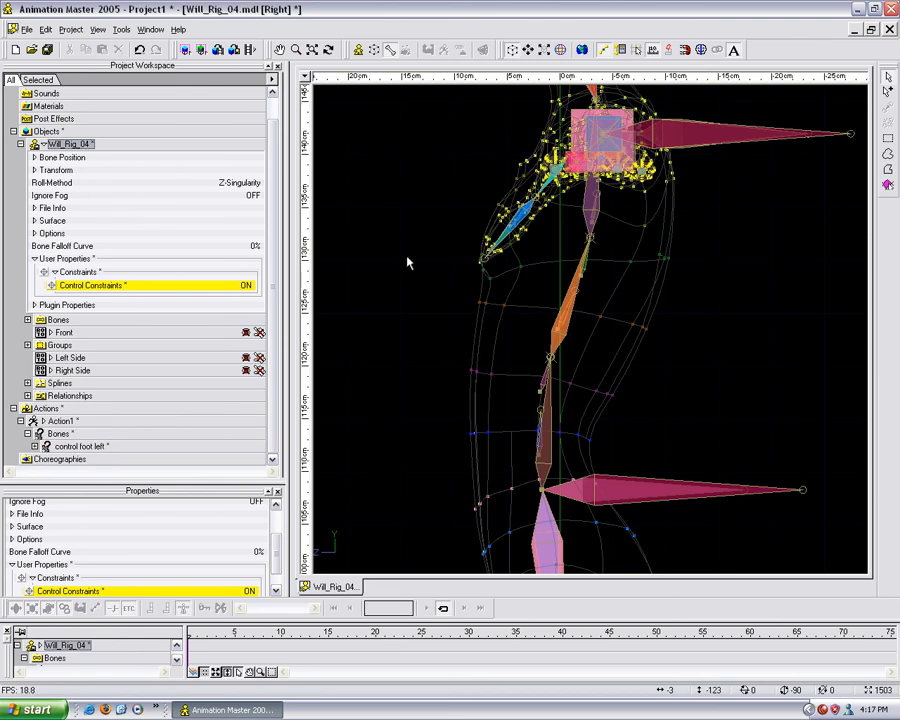
{"action": "right_click", "coordinate": [382, 195]}
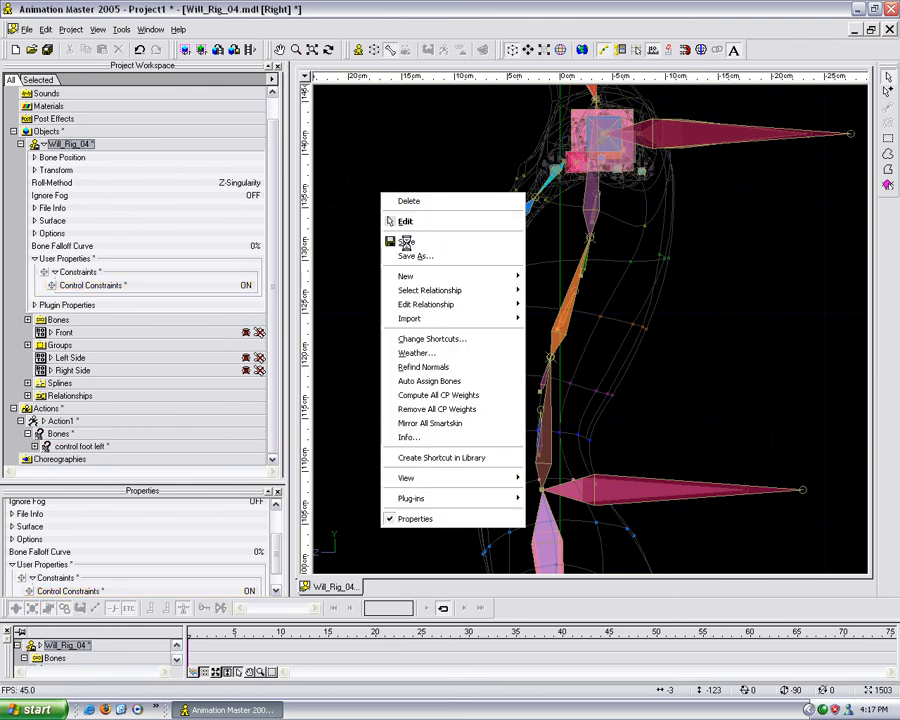
{"action": "left_click", "coordinate": [406, 242]}
{"action": "scroll", "coordinate": [408, 249], "scroll_direction": "down", "scroll_amount": 11}
{"action": "scroll", "coordinate": [453, 266], "scroll_direction": "up", "scroll_amount": 3}
{"action": "scroll", "coordinate": [454, 265], "scroll_direction": "down", "scroll_amount": 6}
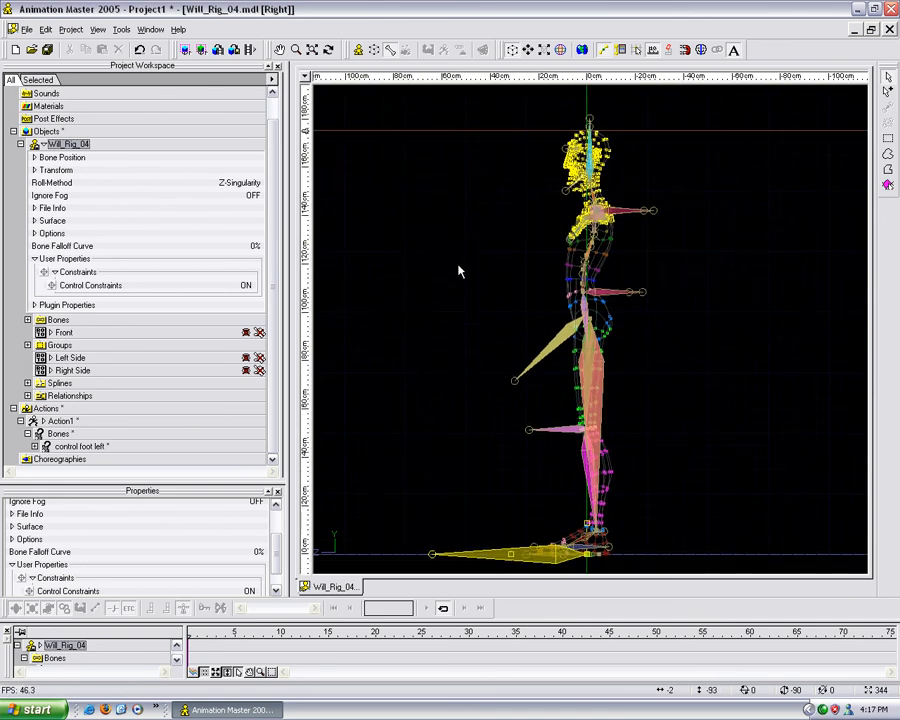